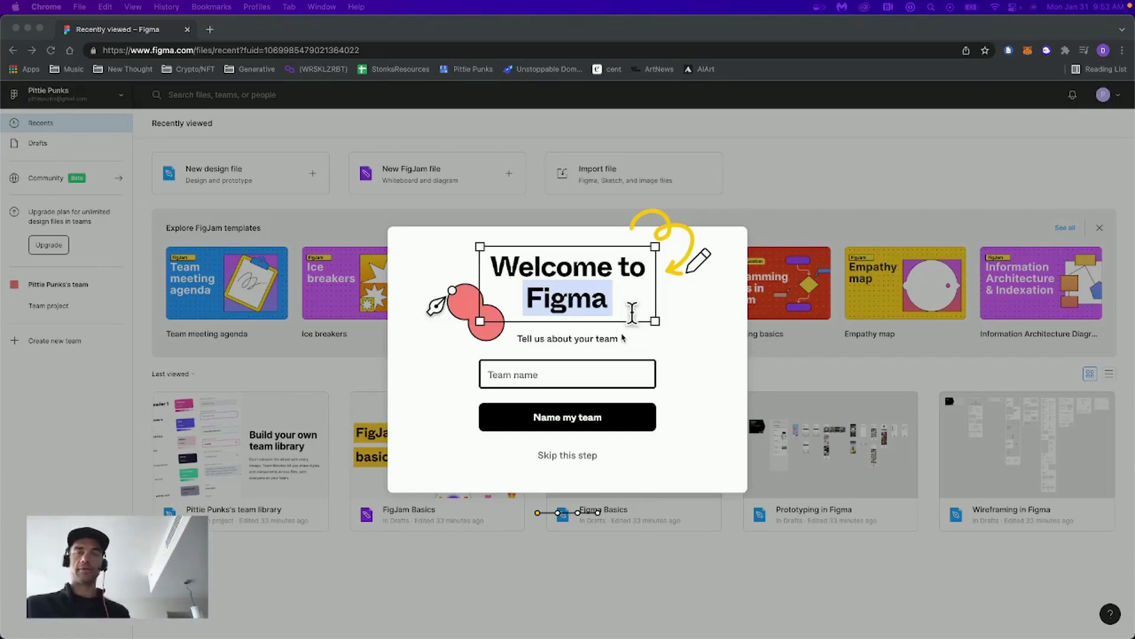
Name the team "Pittie Punks NFT".
click(534, 380)
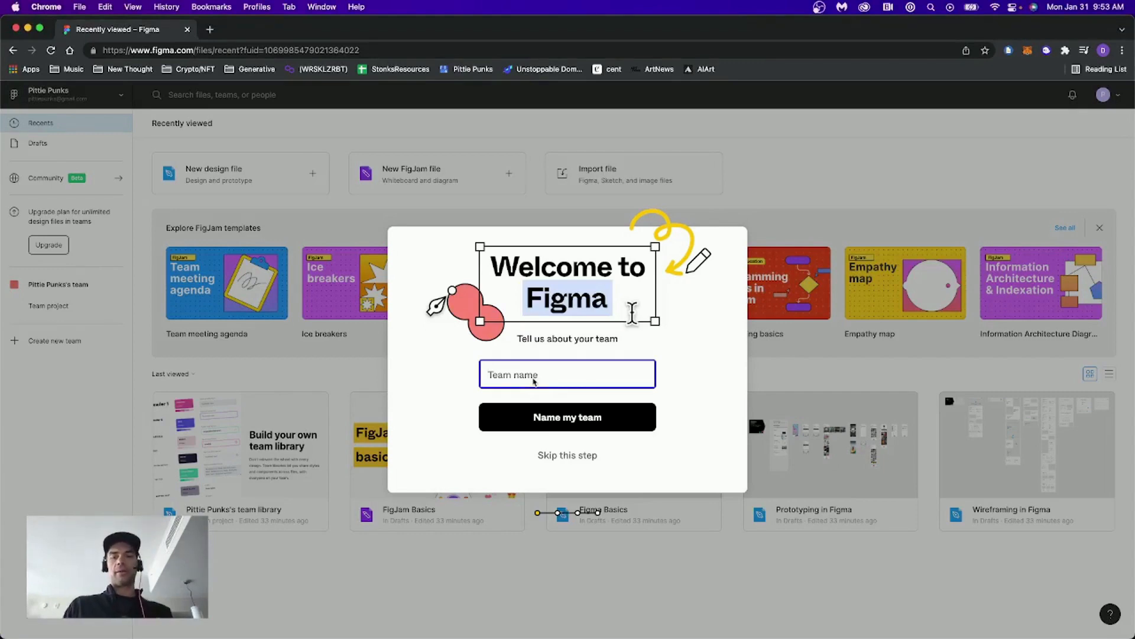
text(Pittie Pu)
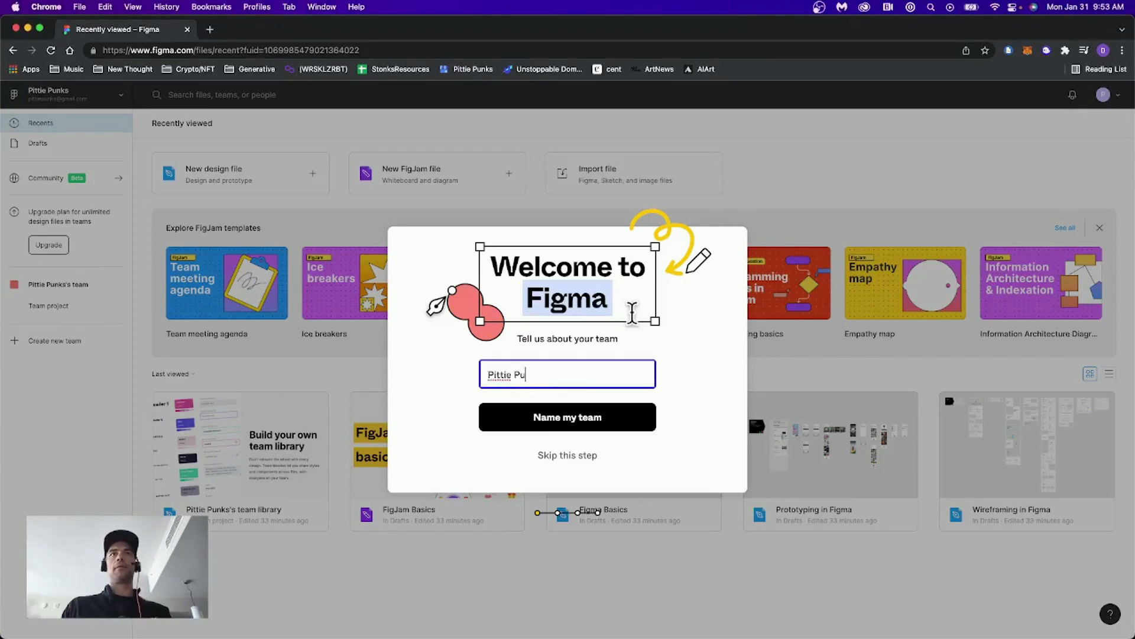
text(nks NFT)
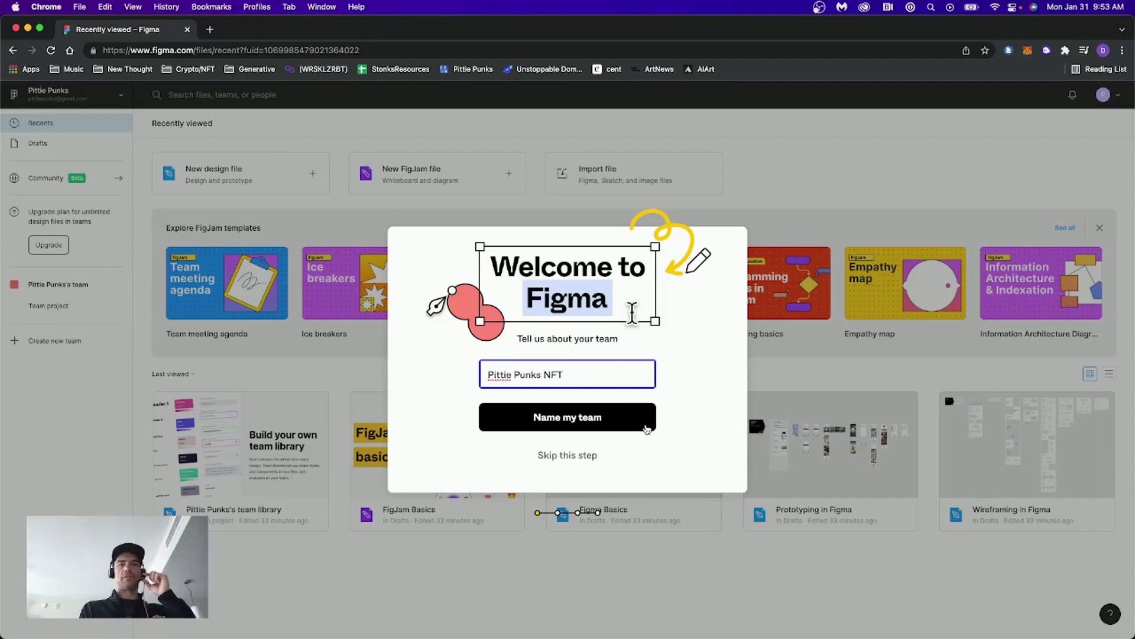
click(609, 418)
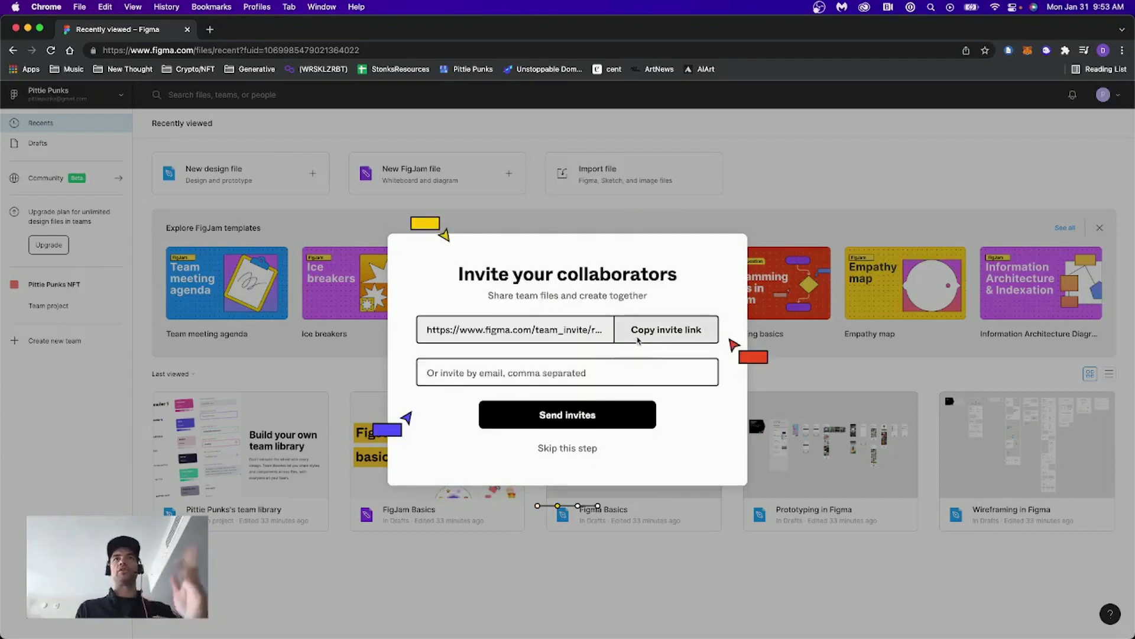
Complete the team onboarding on the free Starter plan, skipping collaborator invitations and starter templates.
click(580, 416)
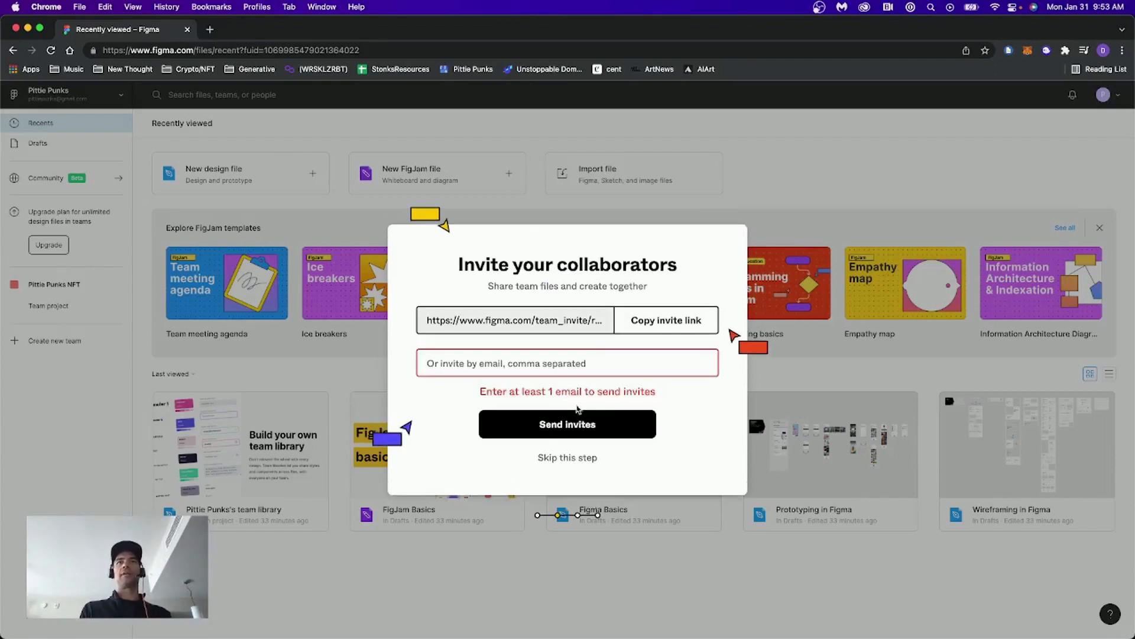
click(566, 458)
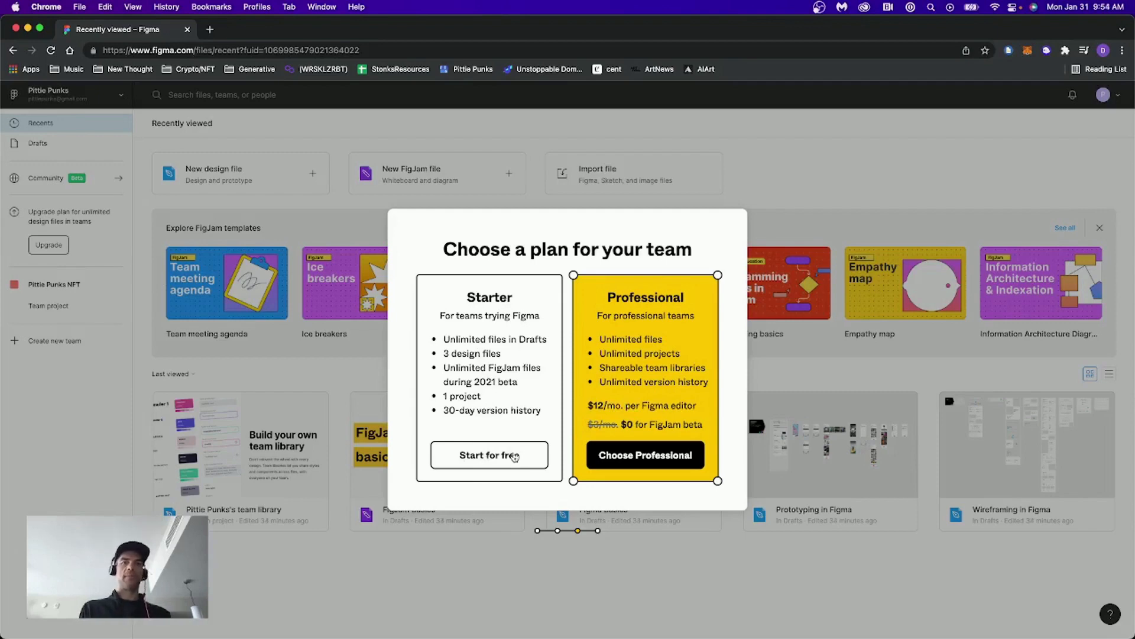
click(514, 456)
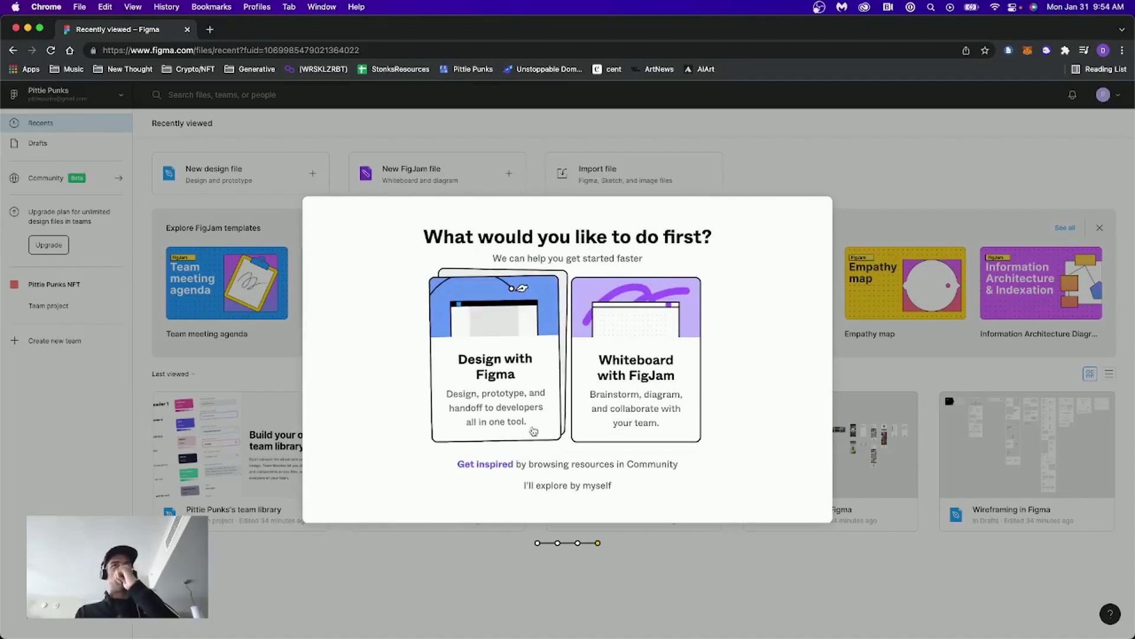
click(514, 368)
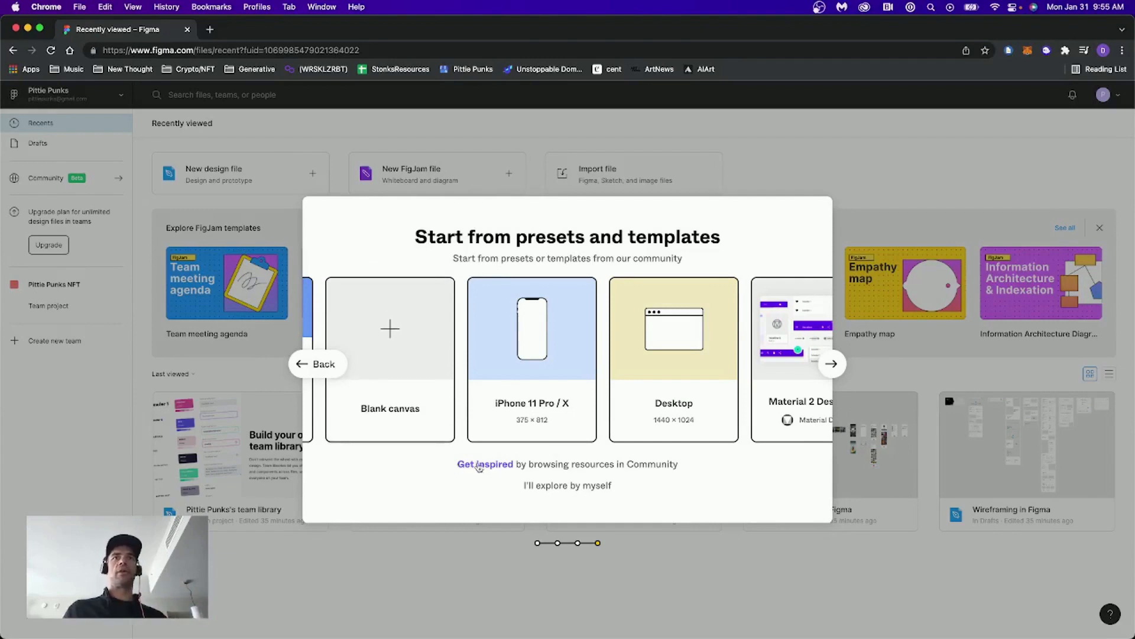
click(574, 494)
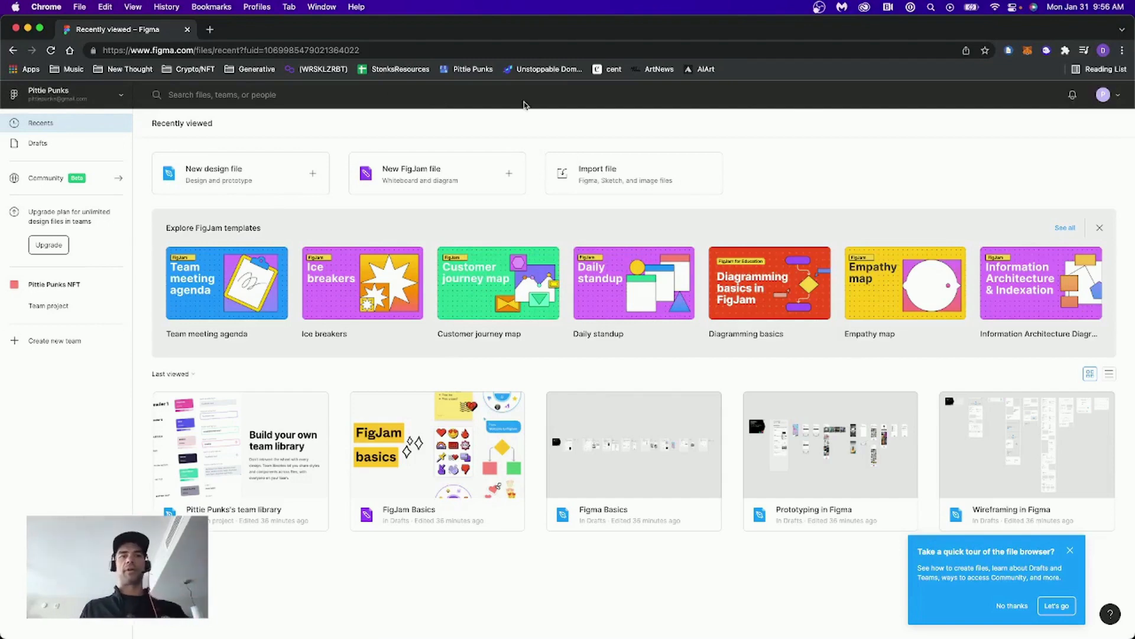
Look over the Community page and return to the account's recently viewed files.
click(121, 96)
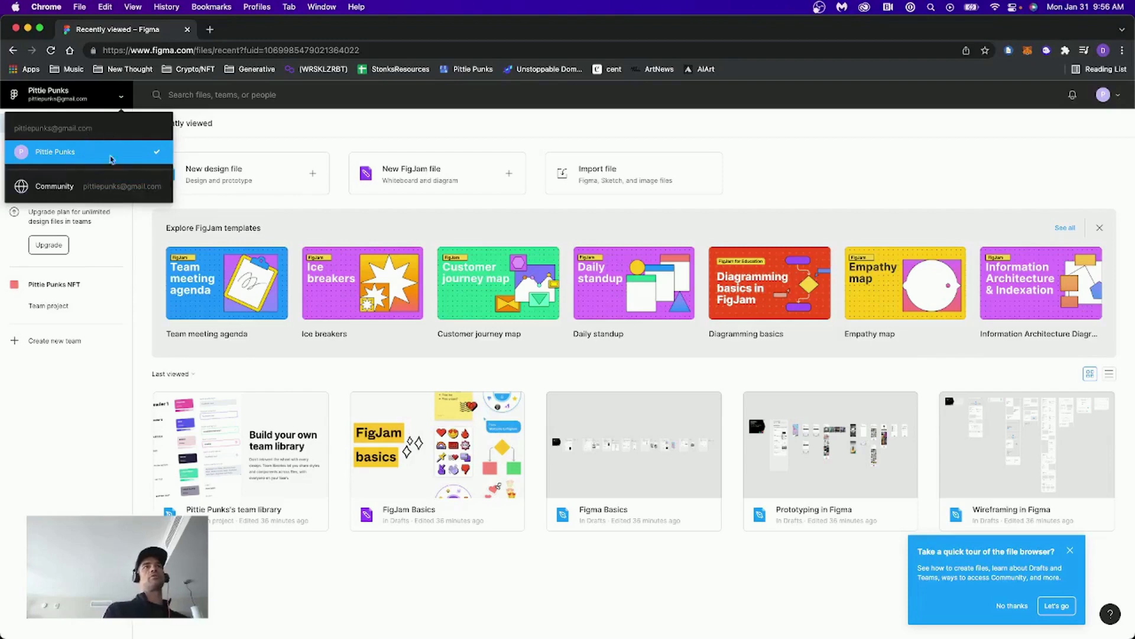
click(80, 184)
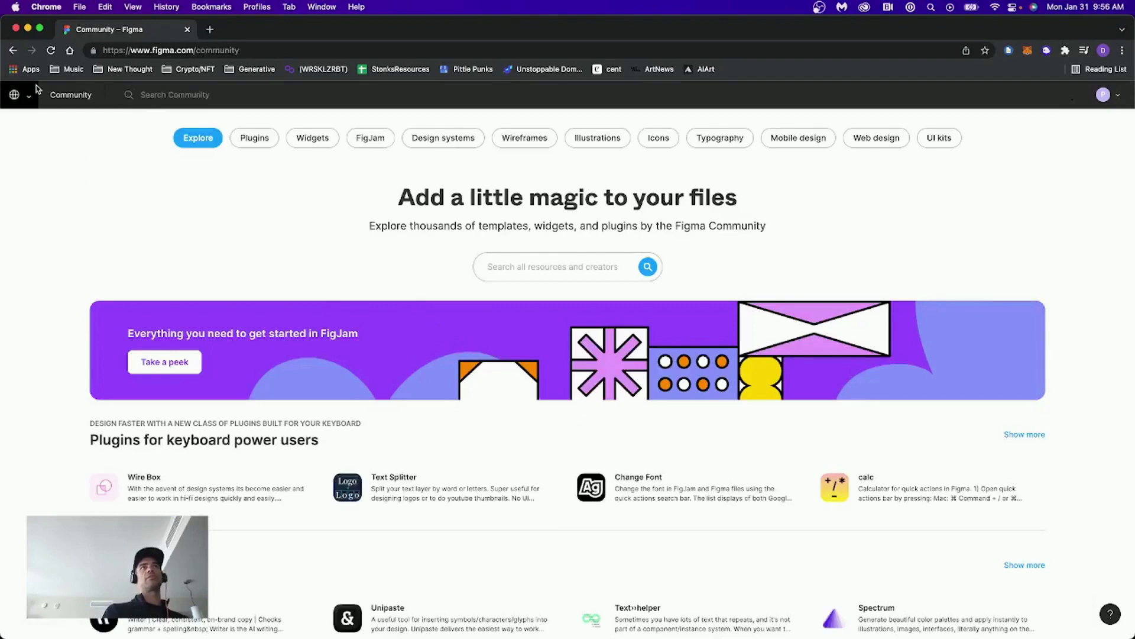
scroll(92, 230, down, 2)
scroll(92, 230, up, 3)
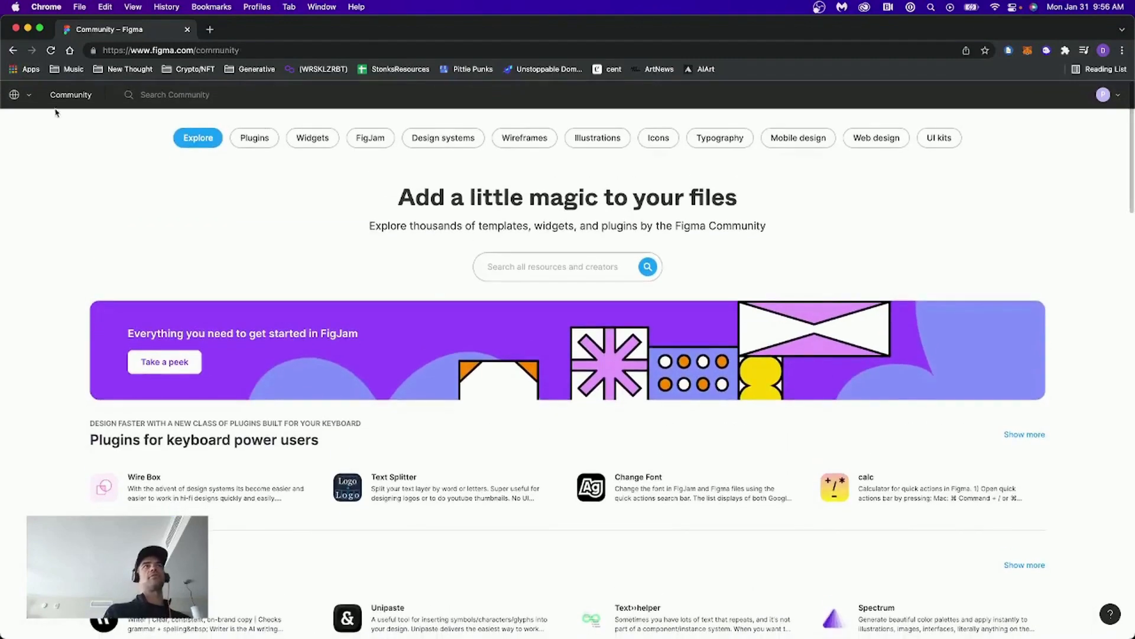
click(25, 96)
click(65, 152)
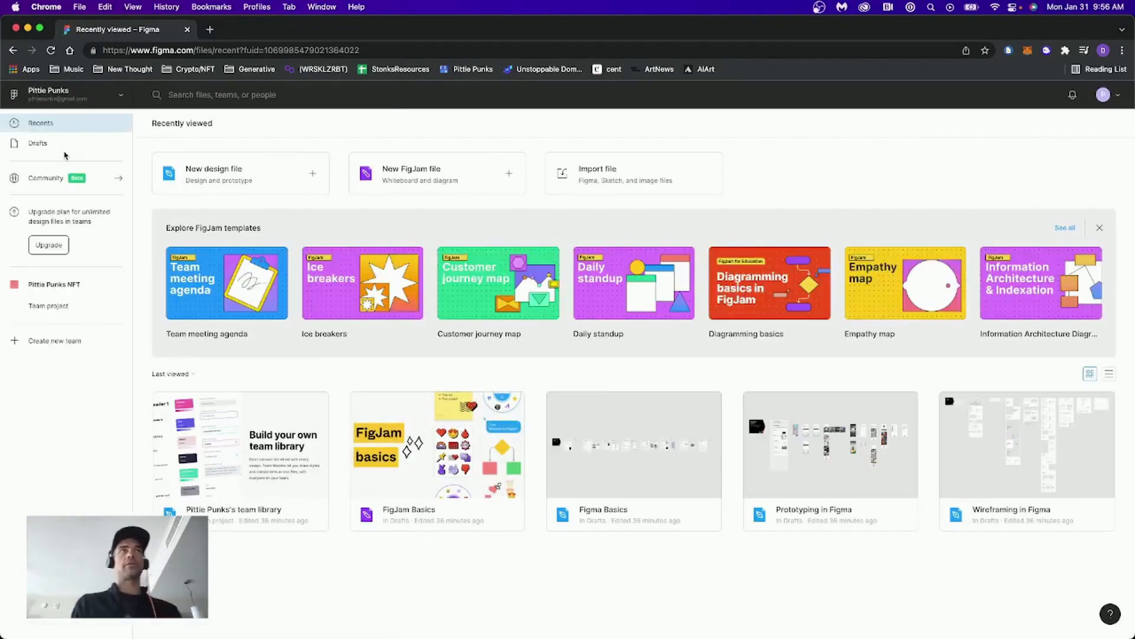
Check the file search, the notifications and the account options.
click(213, 96)
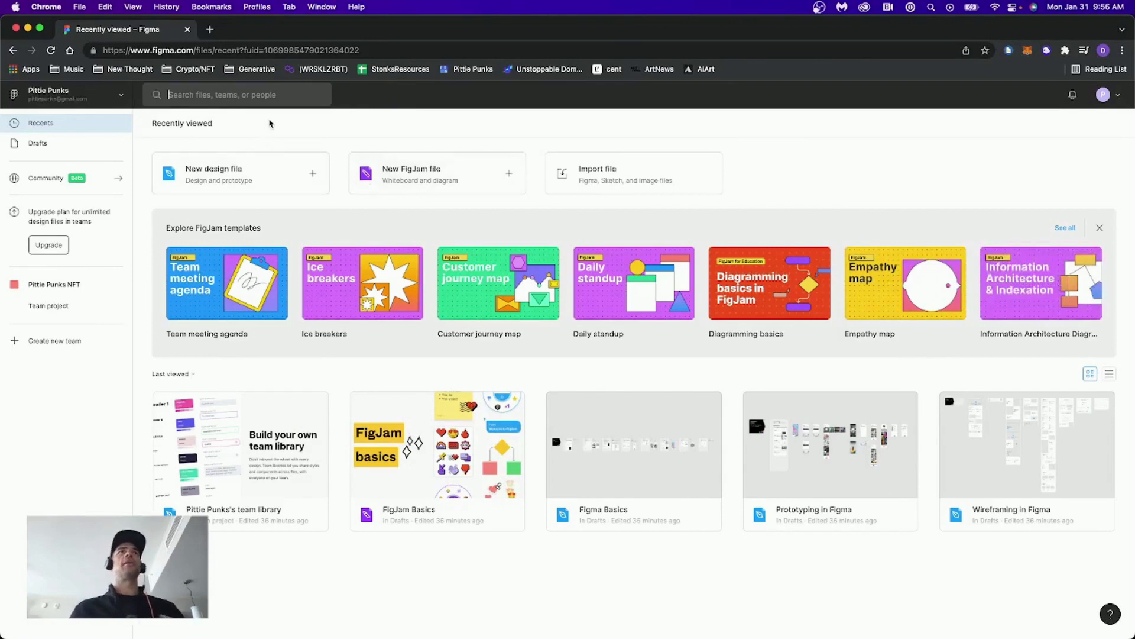
click(1073, 97)
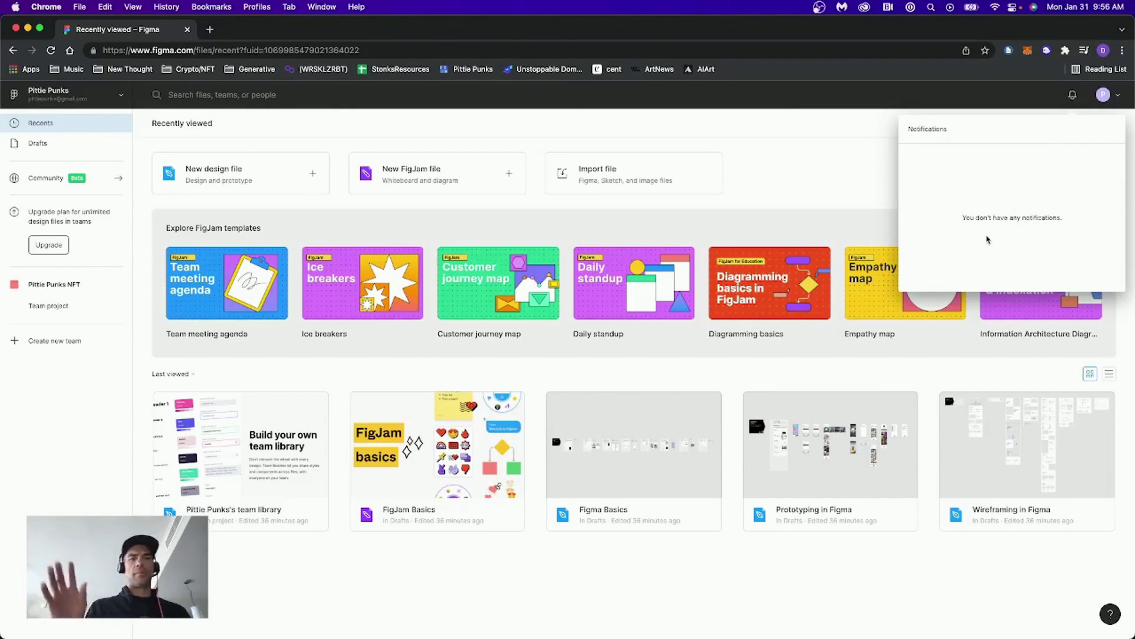
click(1119, 96)
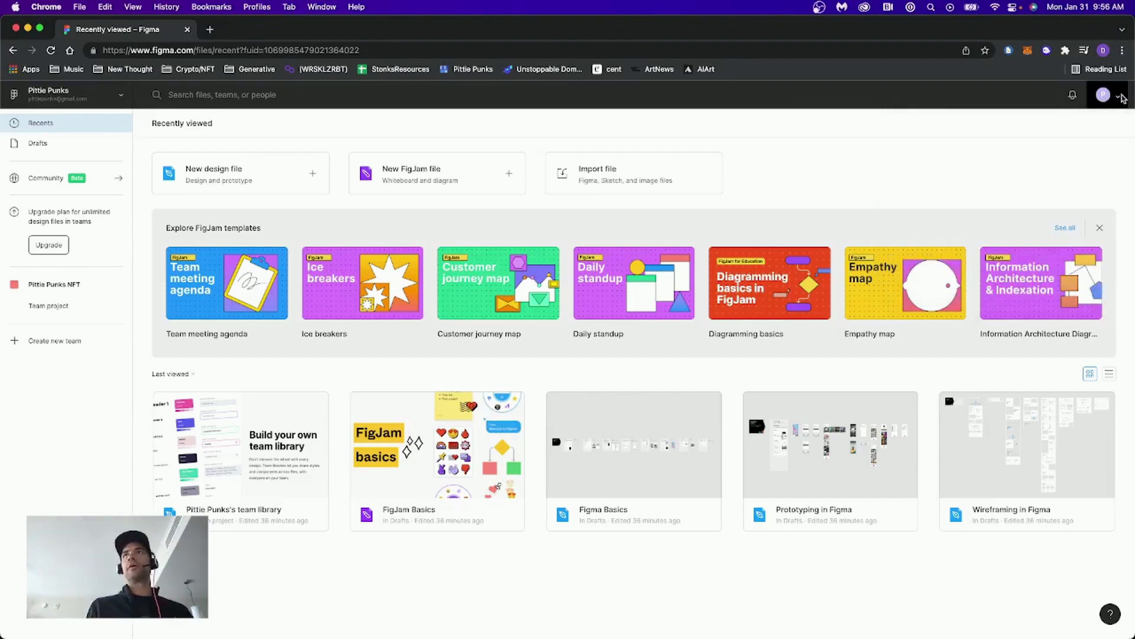
click(1120, 96)
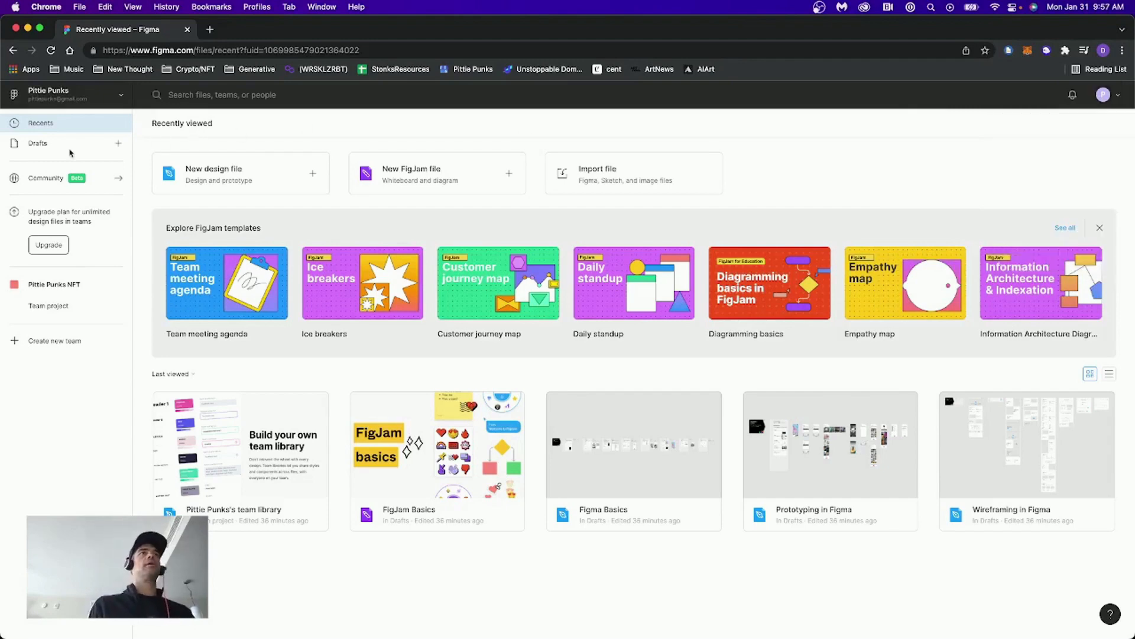
View the drafts and the Community page, and return to the recent files.
click(69, 148)
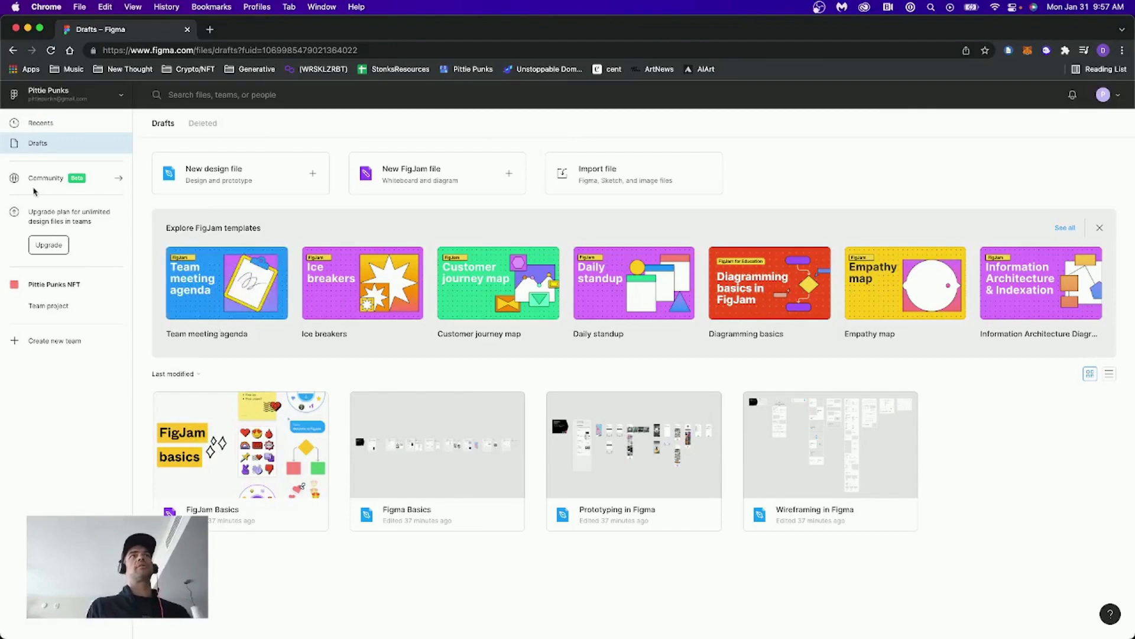
click(47, 180)
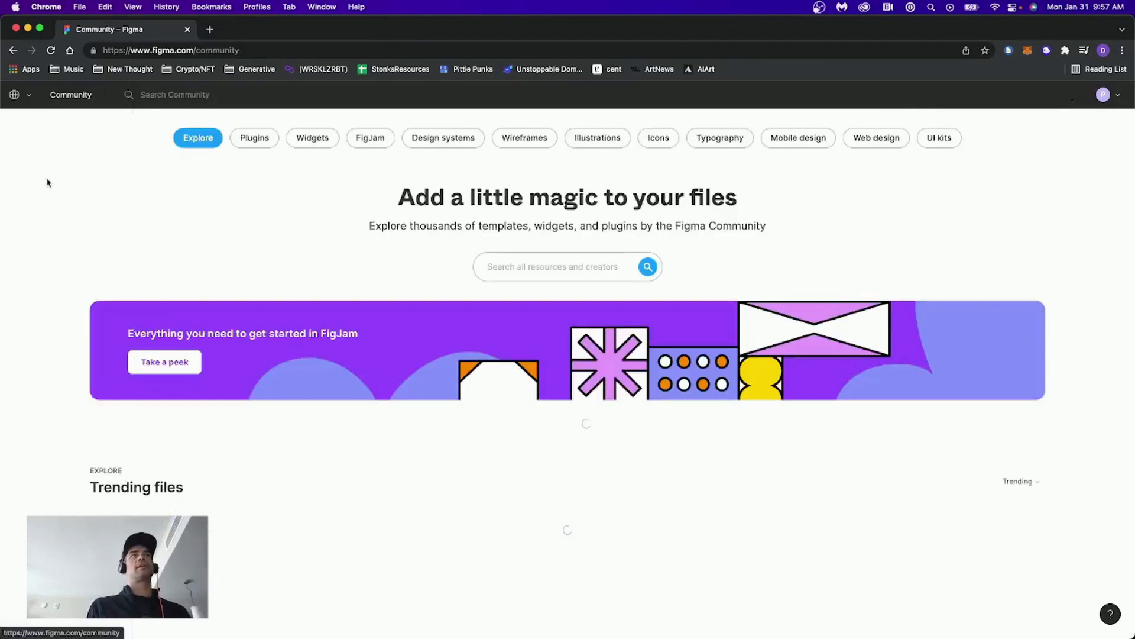
click(37, 96)
click(53, 146)
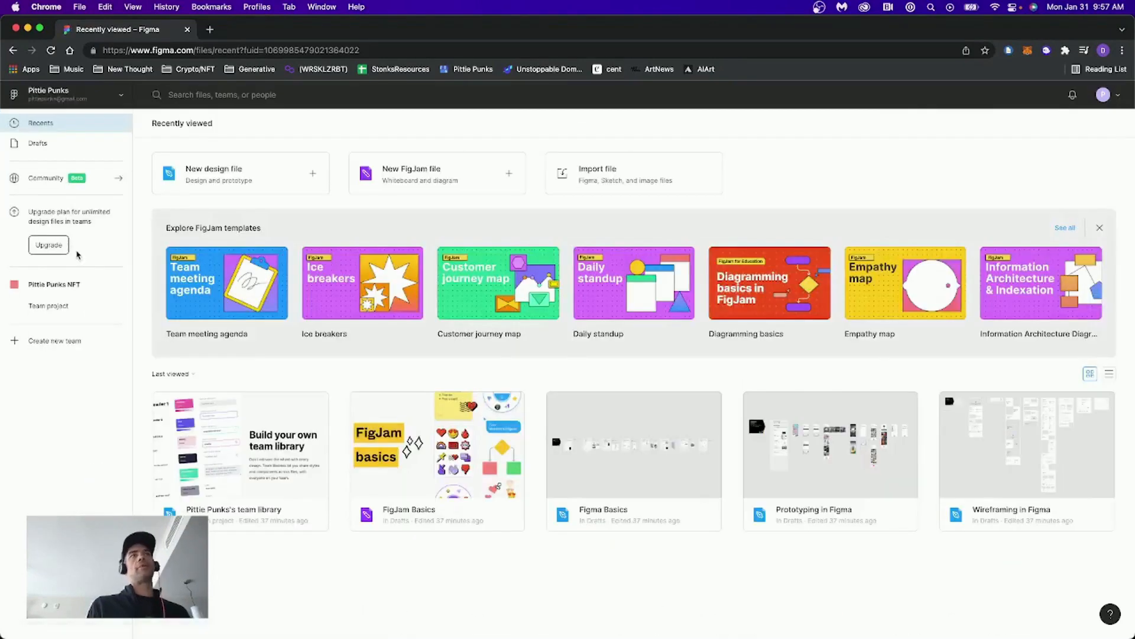
Review the Pittie Punks NFT team's projects, members and settings, and return to the recent files.
click(73, 289)
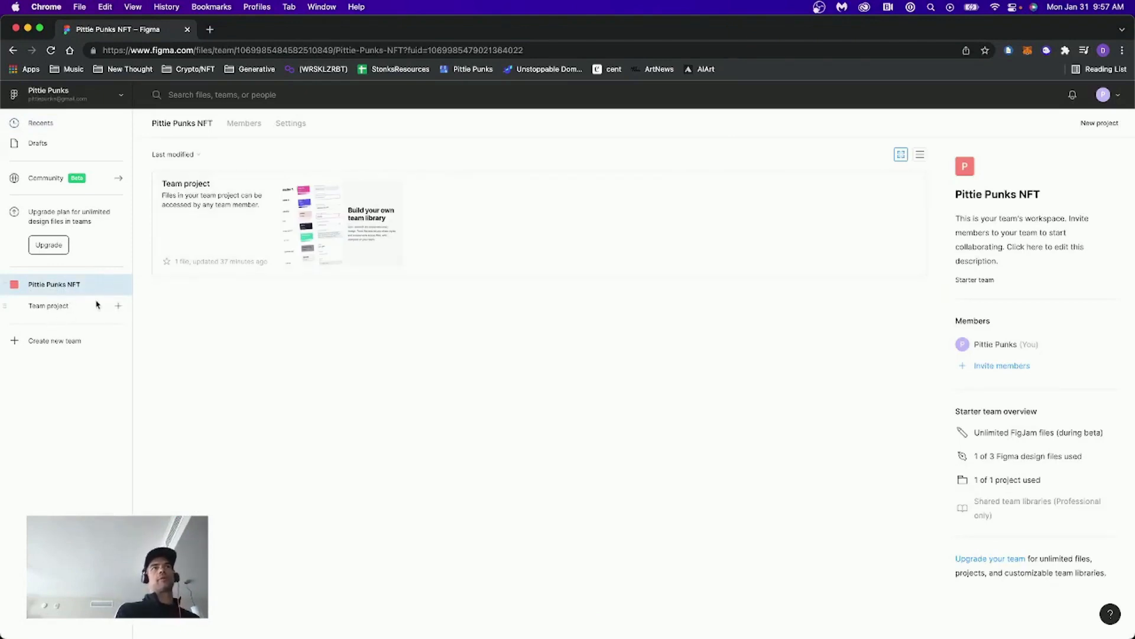
click(58, 341)
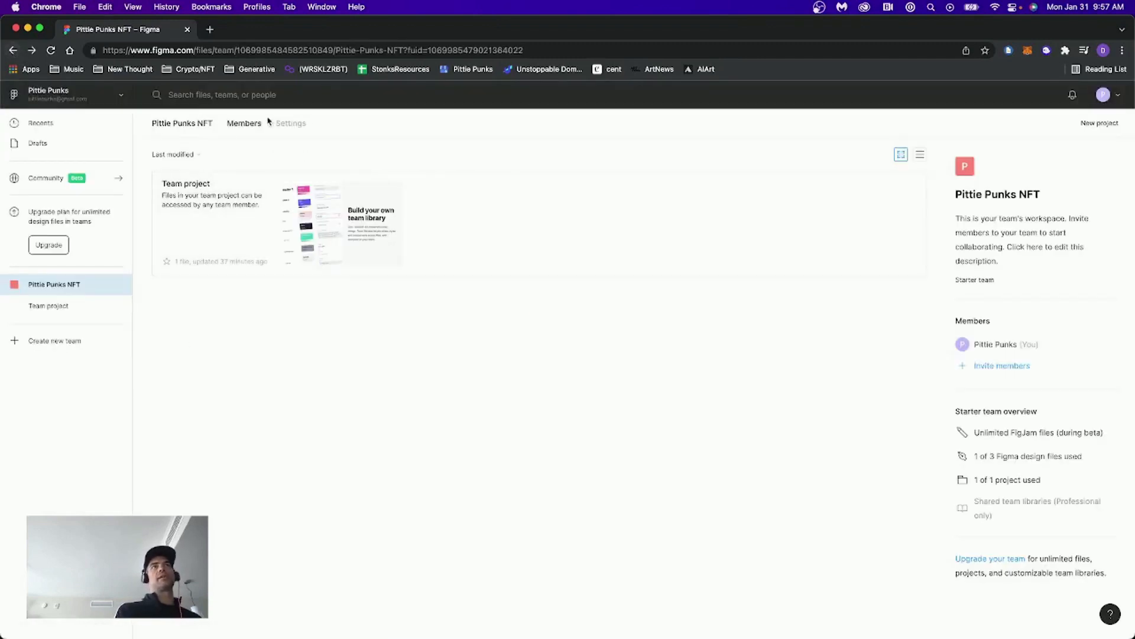
click(244, 123)
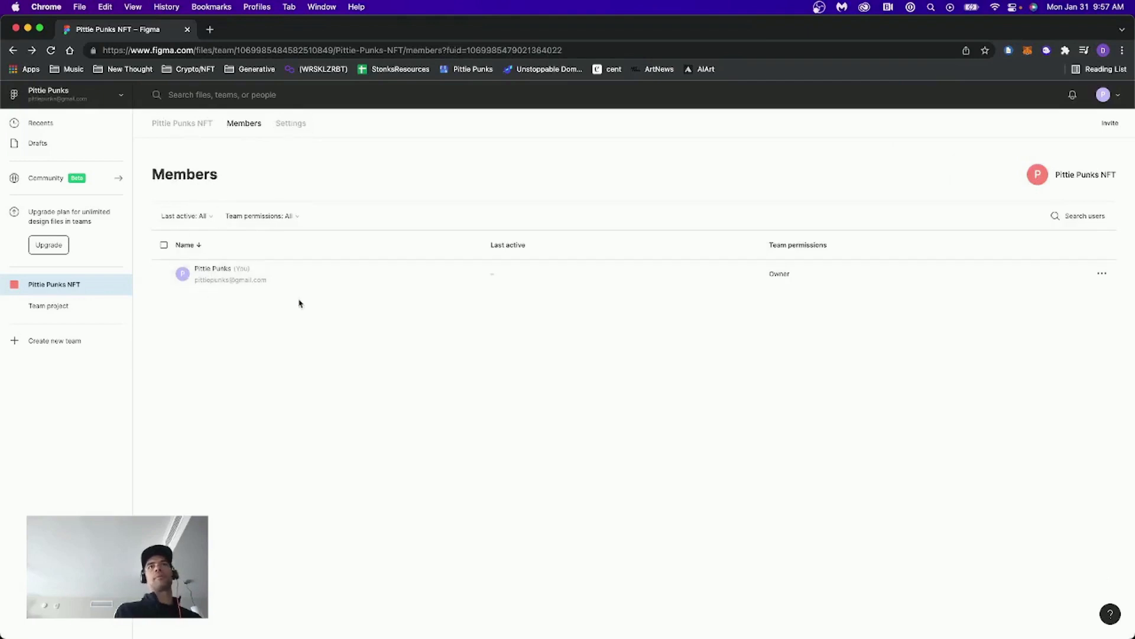
click(291, 125)
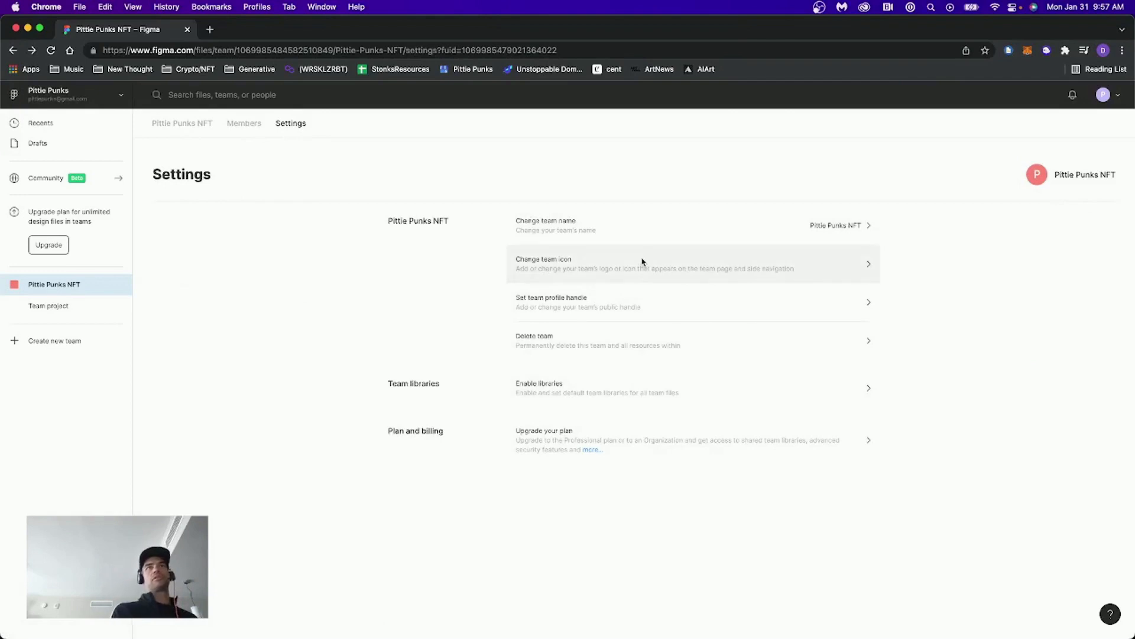
click(97, 123)
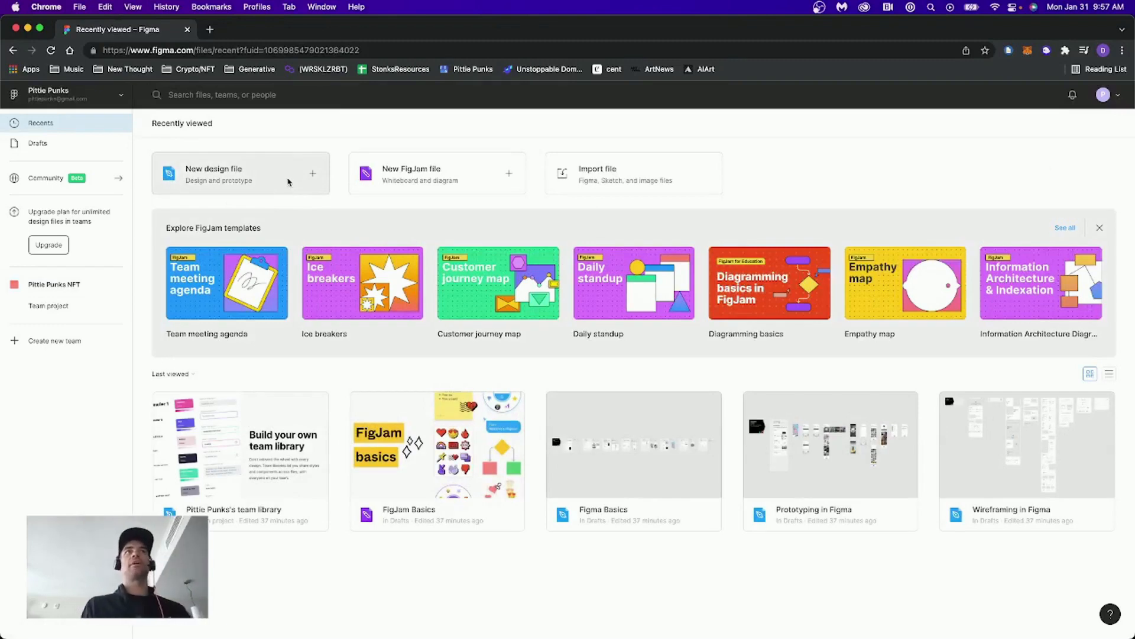
Create a new design file and decline the quick tour.
click(286, 181)
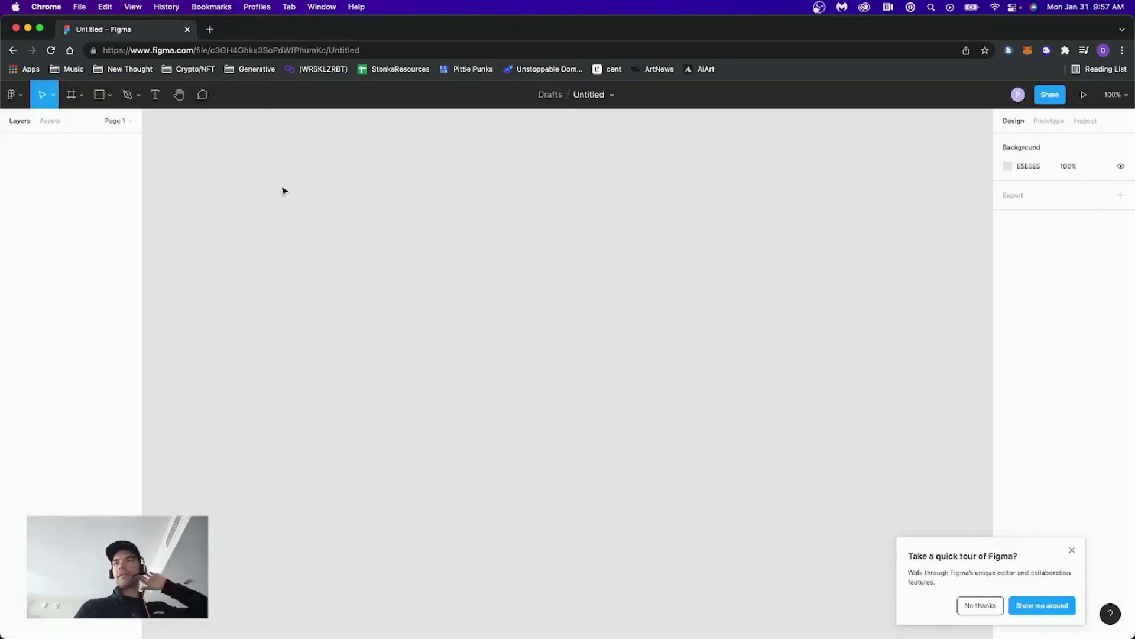
click(981, 605)
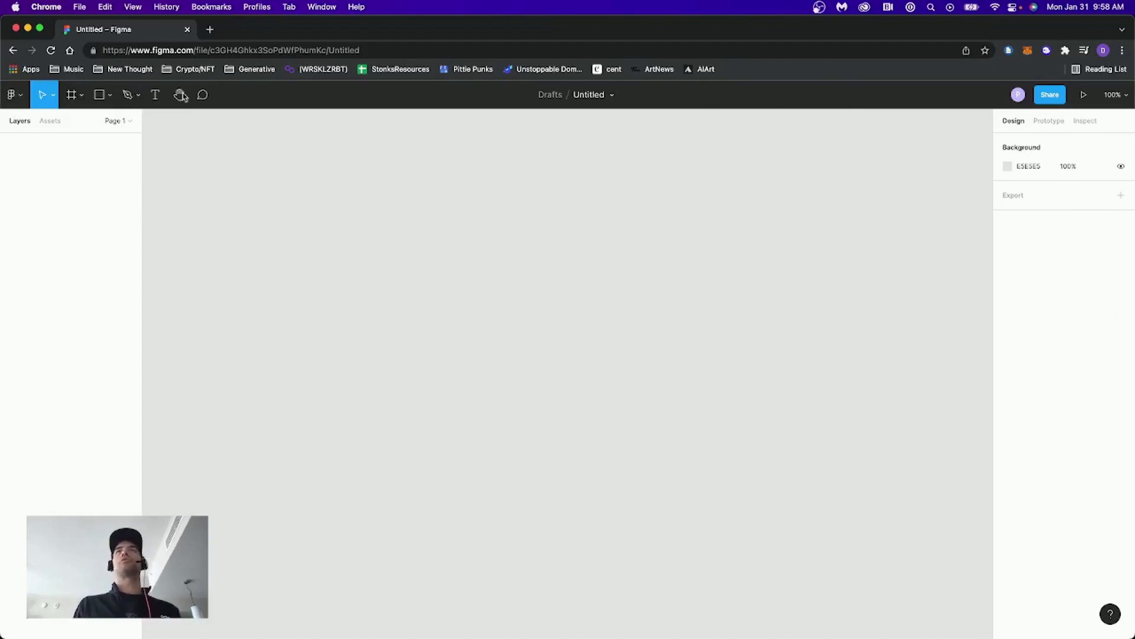
Look through the main menu's file, editing, vector, text, integration and preference commands.
click(13, 95)
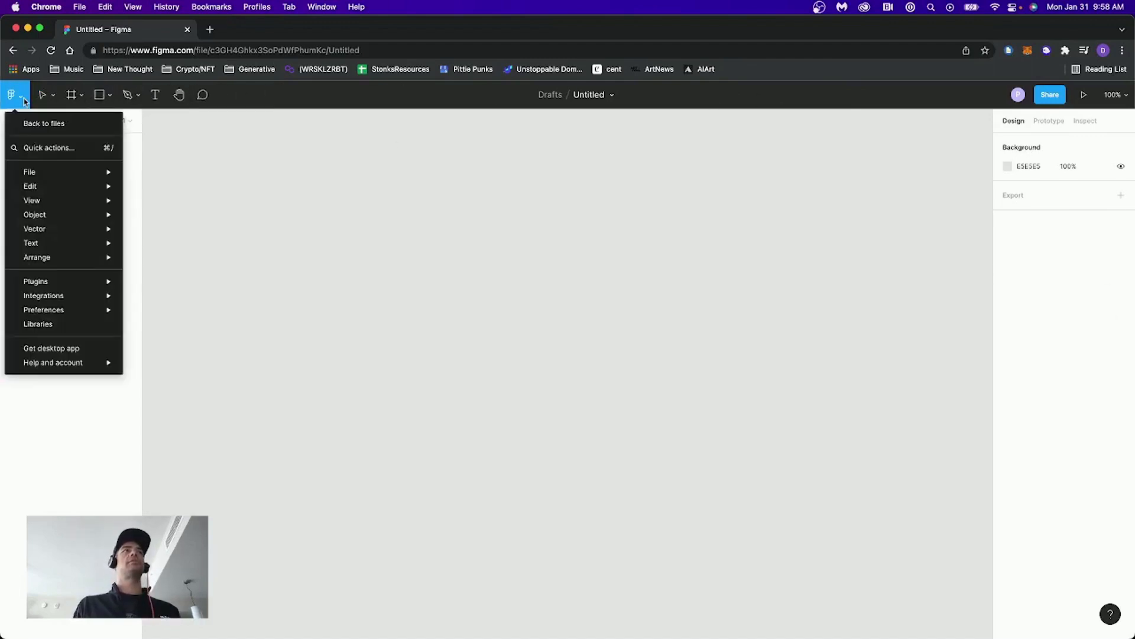
mouse_move(65, 172)
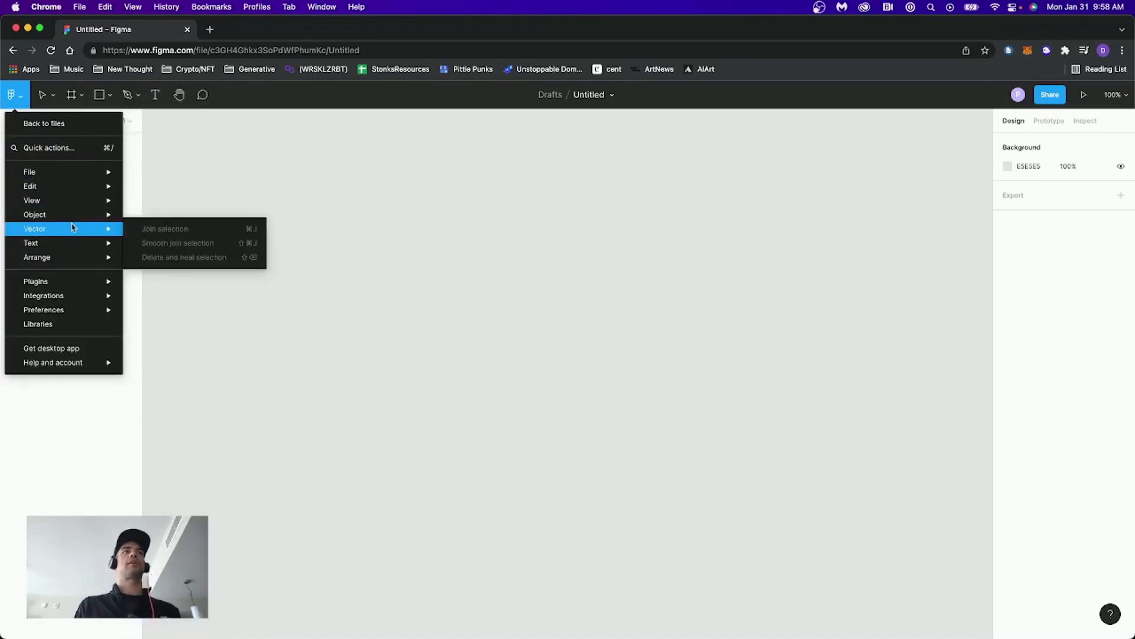
mouse_move(73, 244)
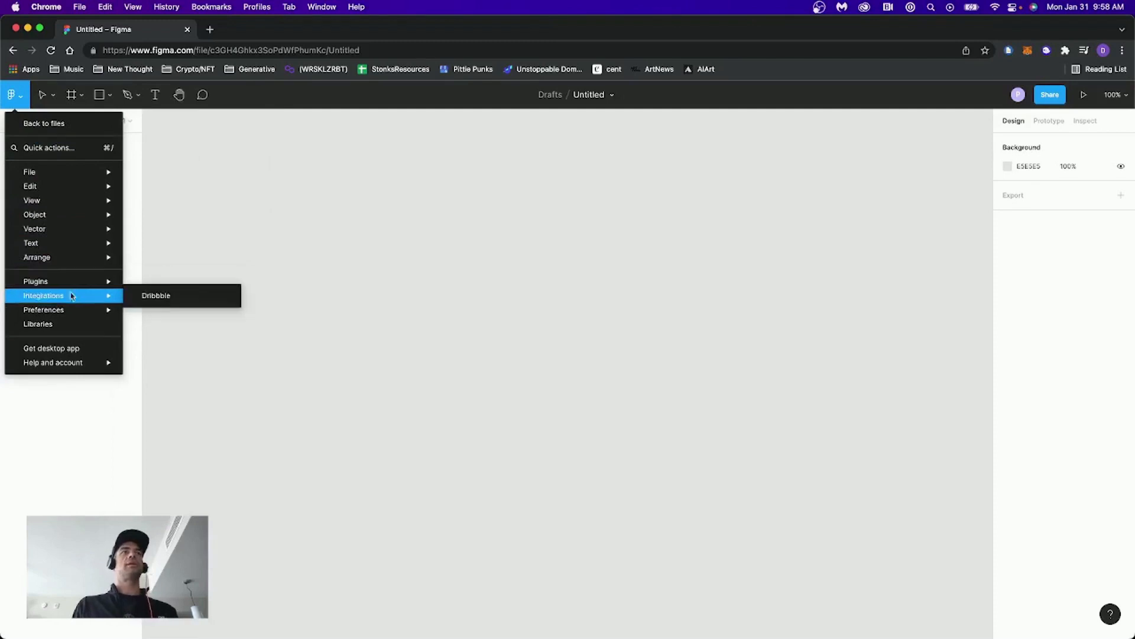
mouse_move(72, 312)
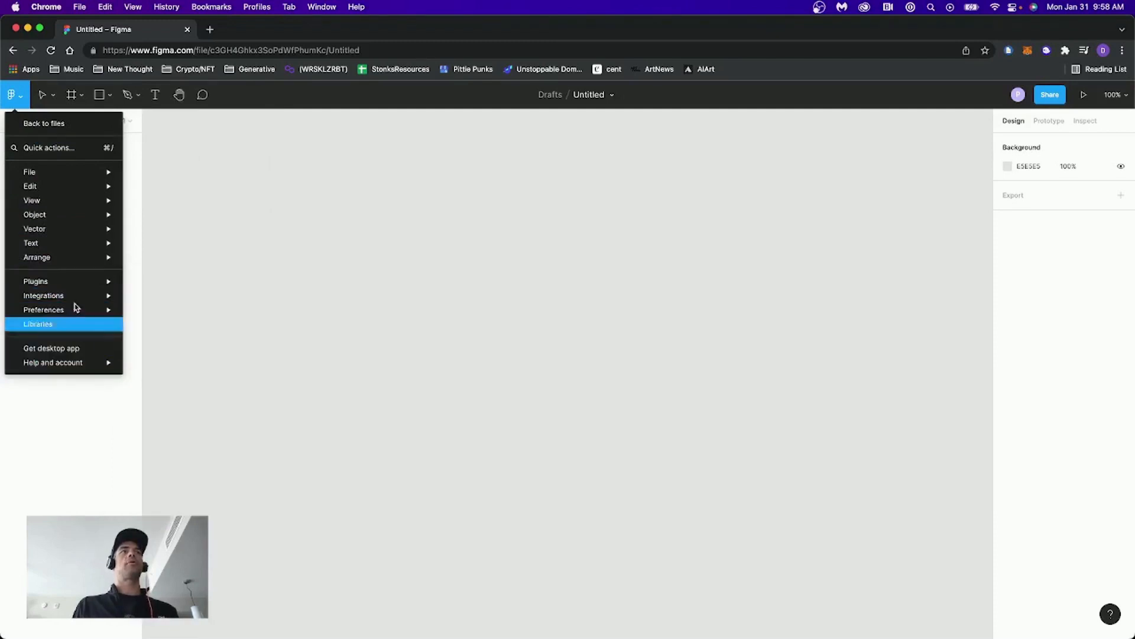
Examine the move, frame, shape, pen, text, hand and comment tools and their variants.
click(50, 96)
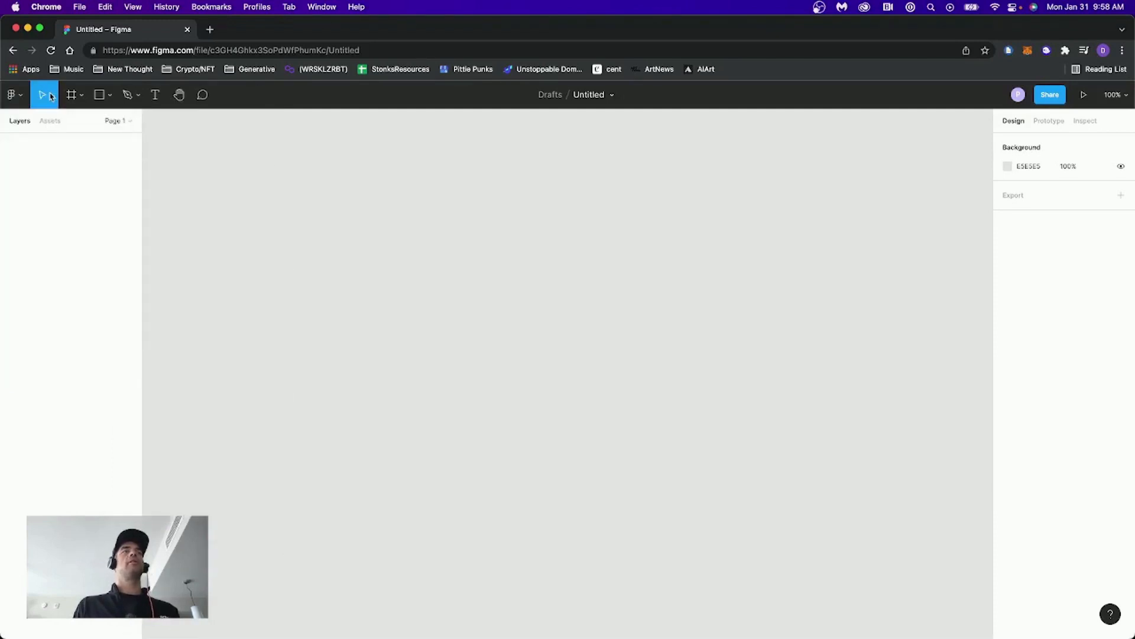
click(51, 96)
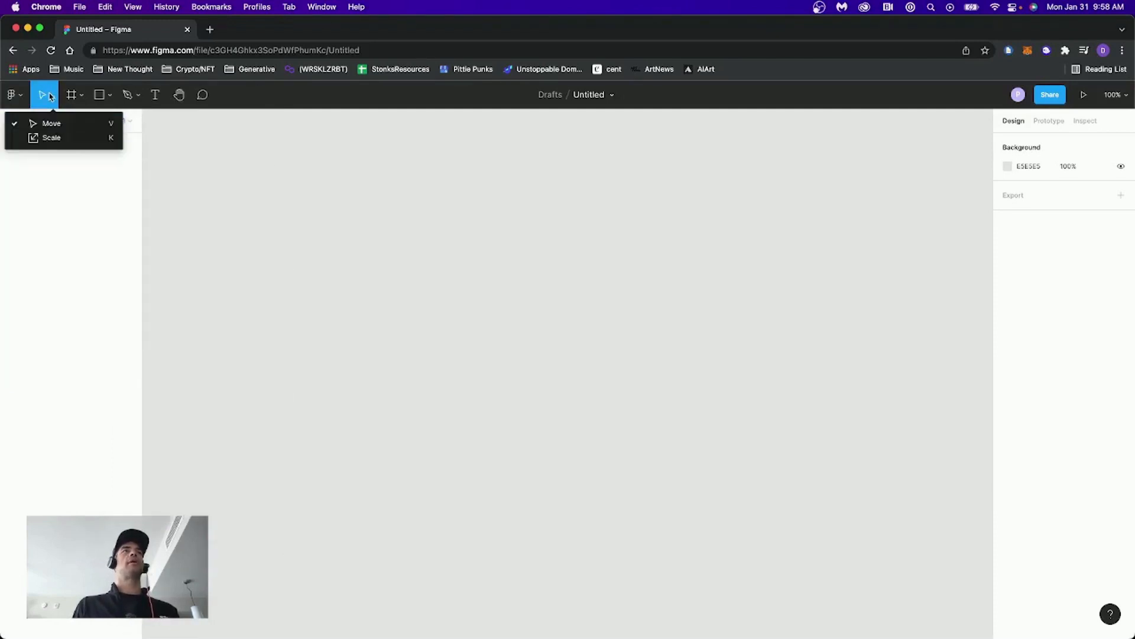
click(85, 98)
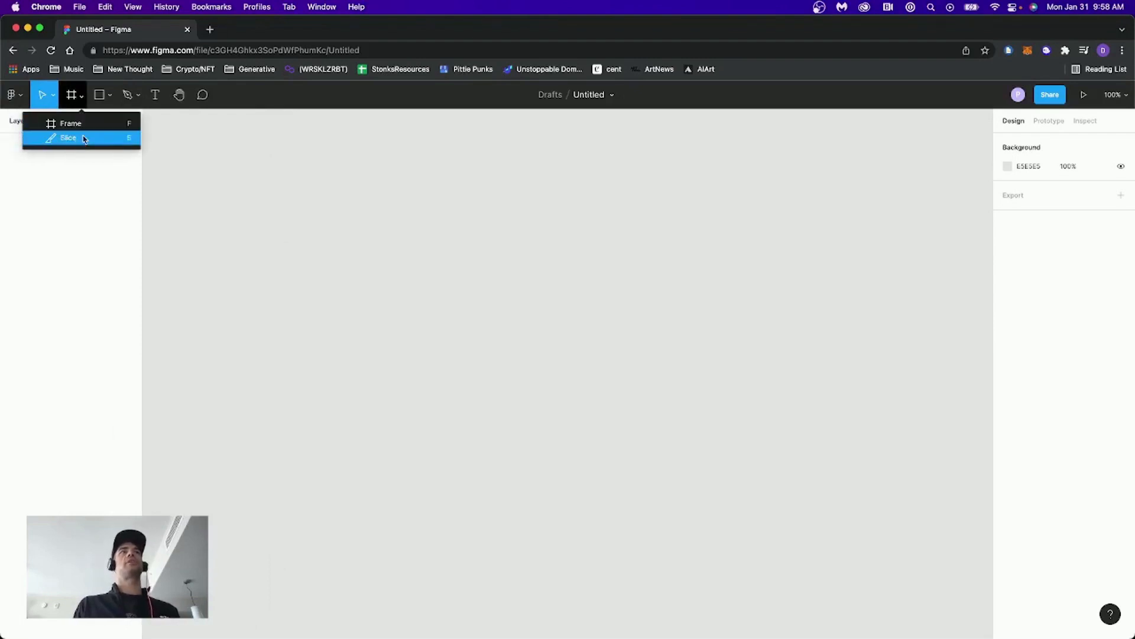
click(102, 103)
click(110, 99)
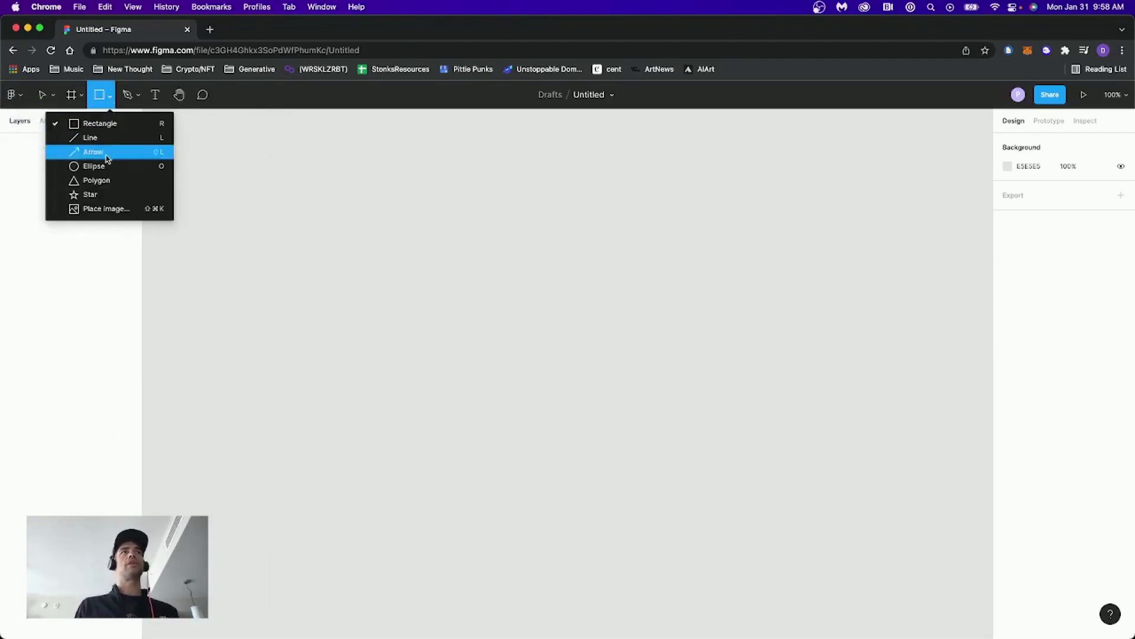
click(129, 96)
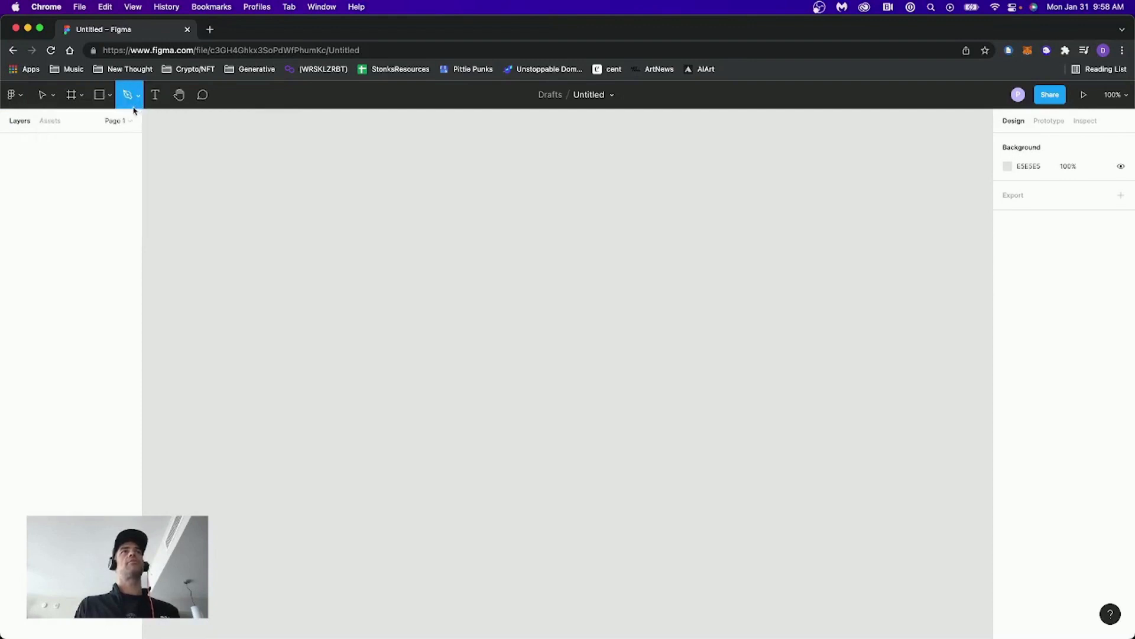
click(135, 98)
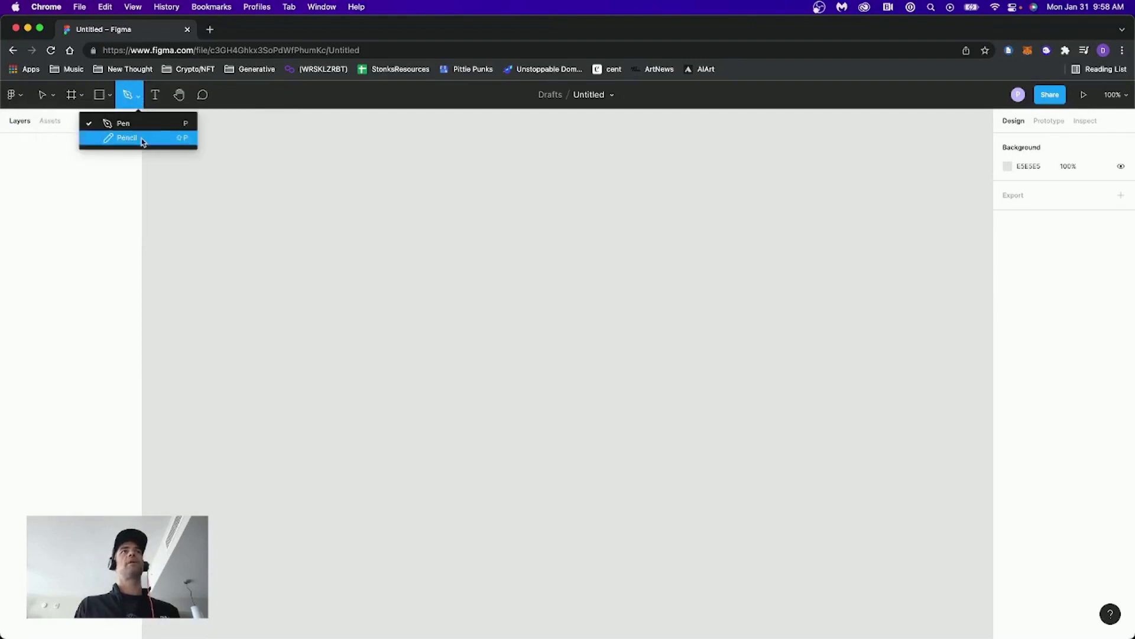
click(160, 102)
click(180, 101)
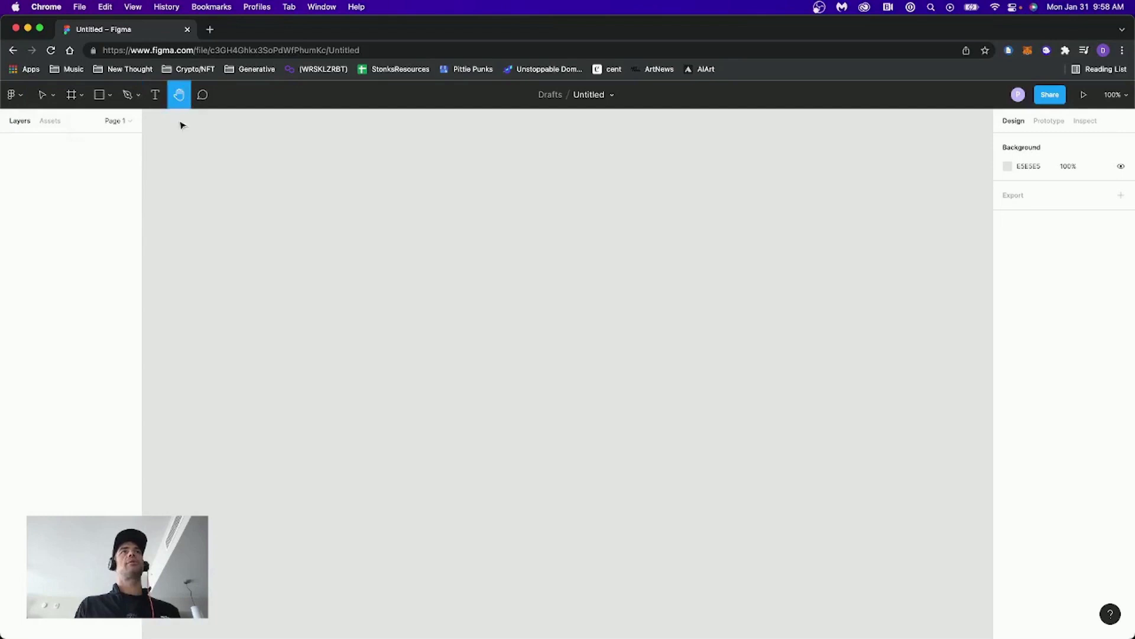
key(c)
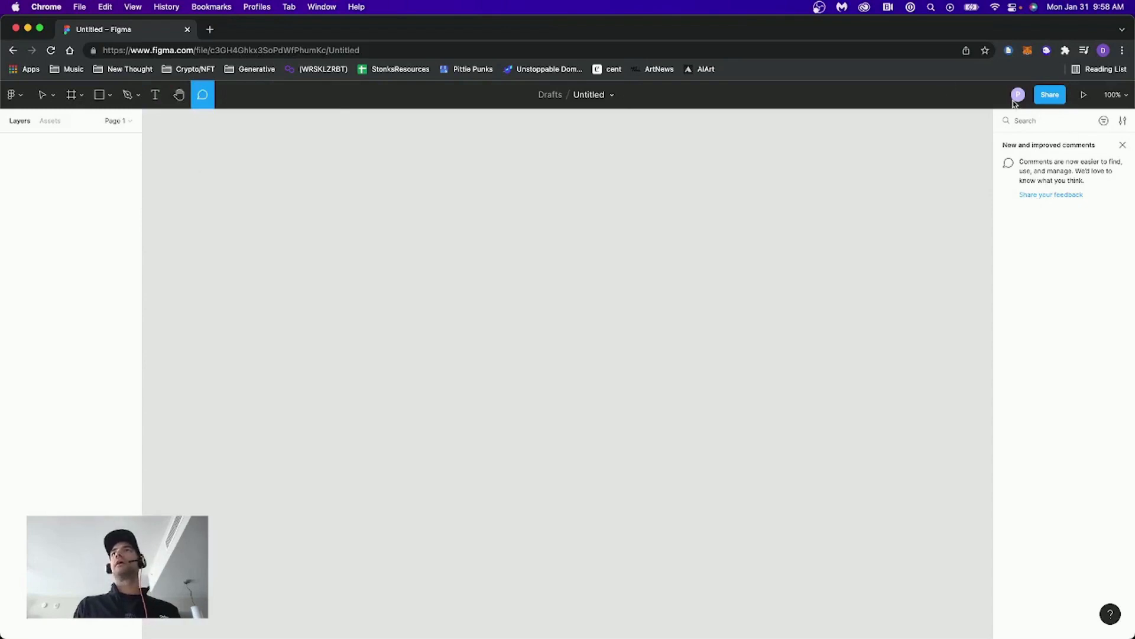
Check the file's sharing options and the zoom and view options.
click(1050, 95)
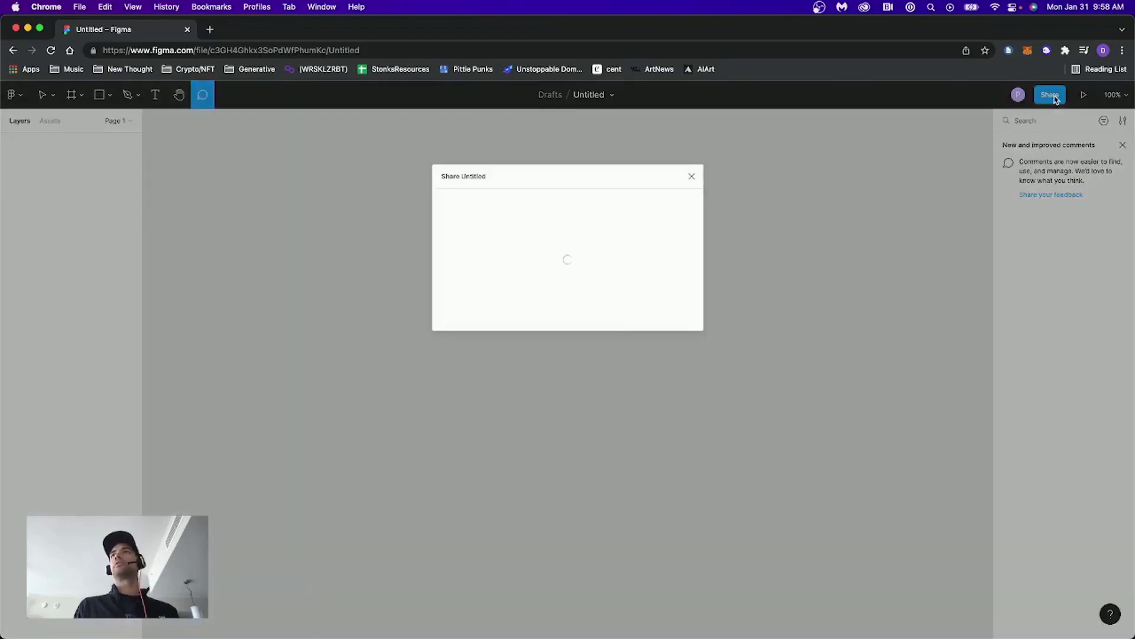
click(692, 175)
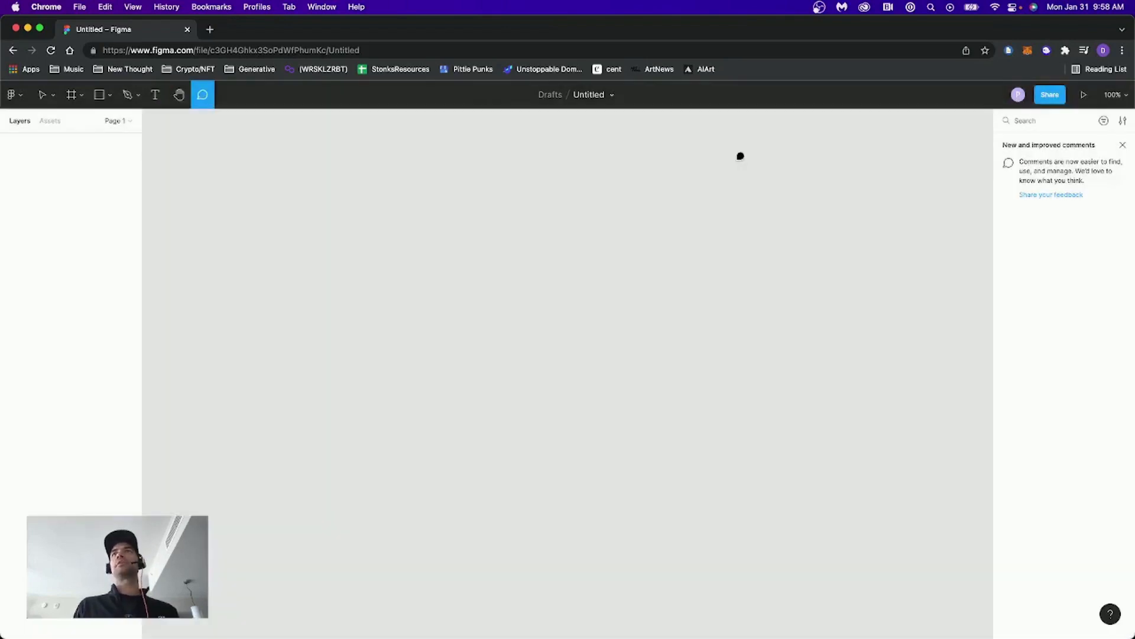
click(1085, 96)
click(1127, 99)
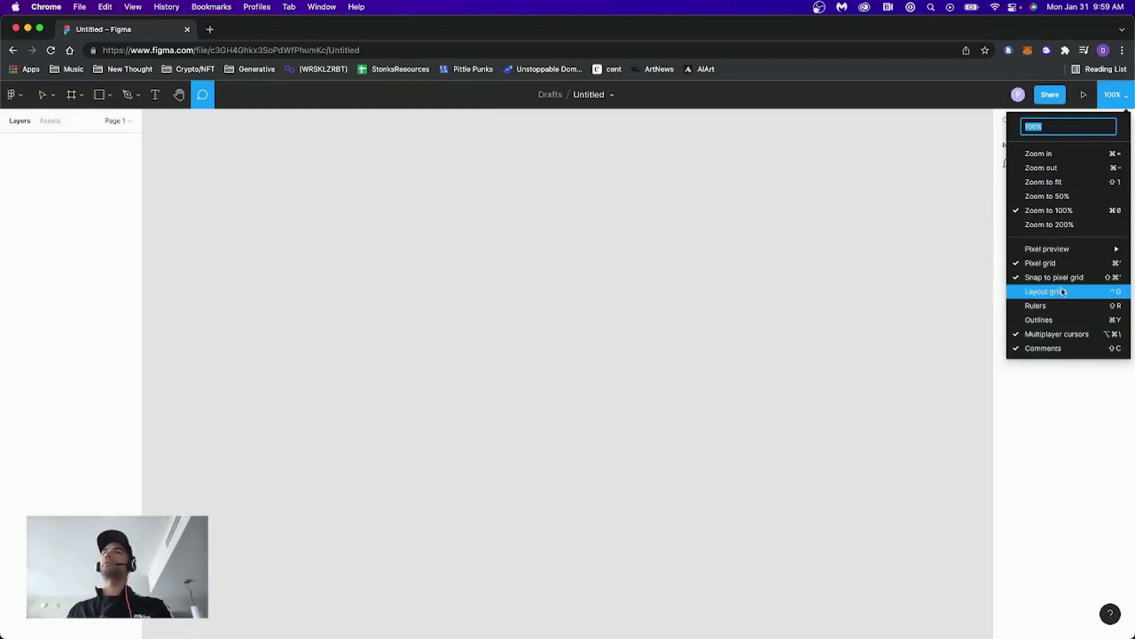
click(1119, 96)
Switch back to the Move tool and view the prototype settings before returning to the design settings.
click(42, 94)
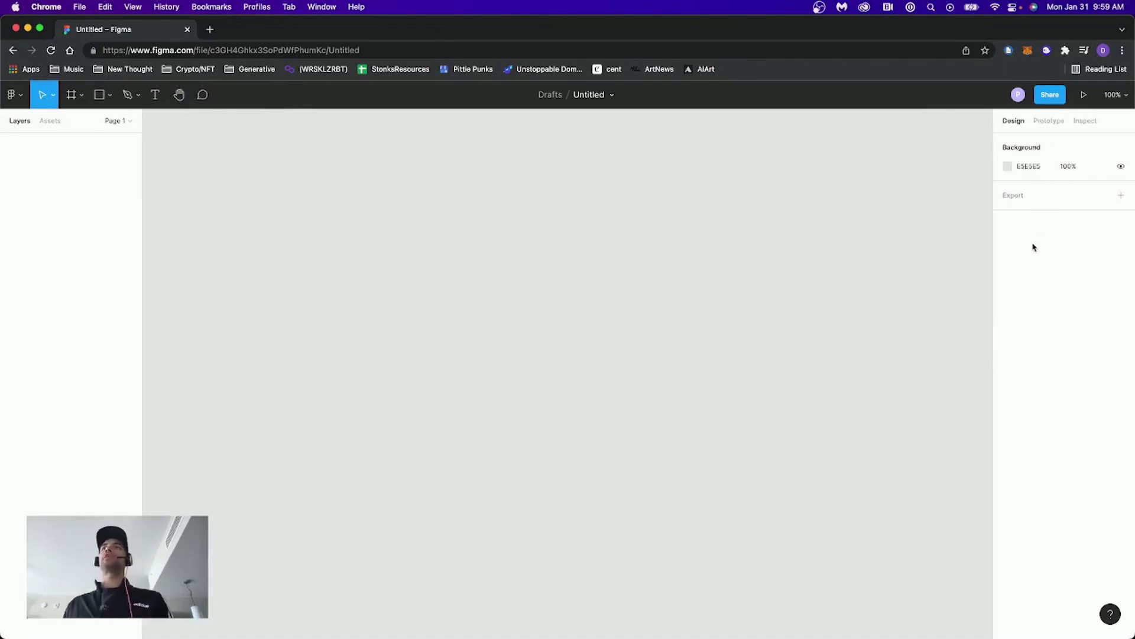
click(1047, 121)
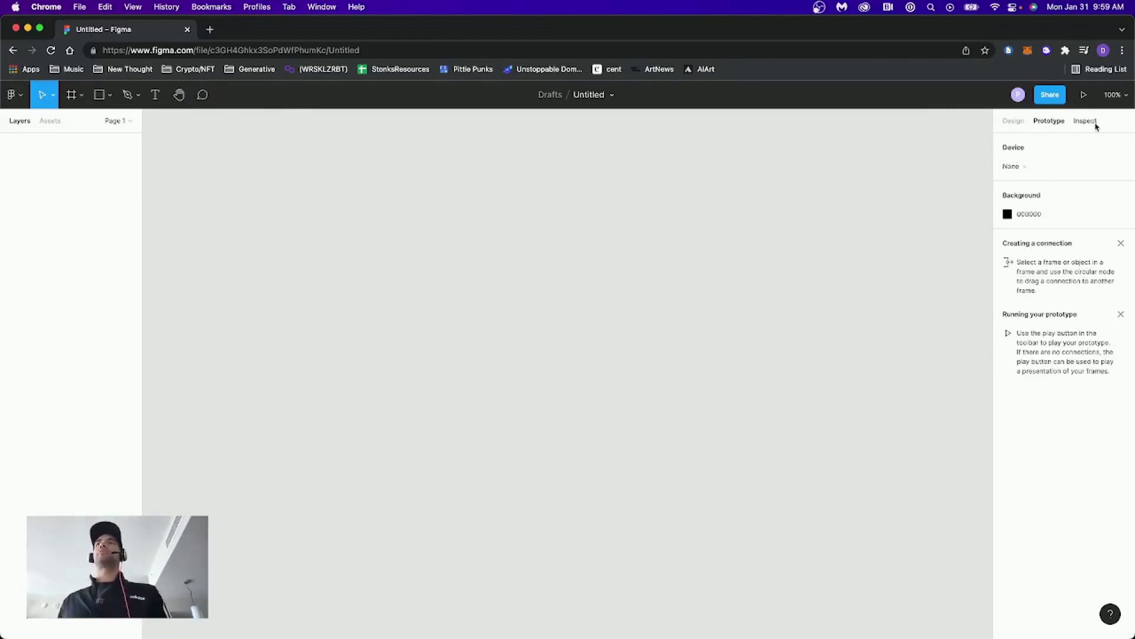
click(1020, 122)
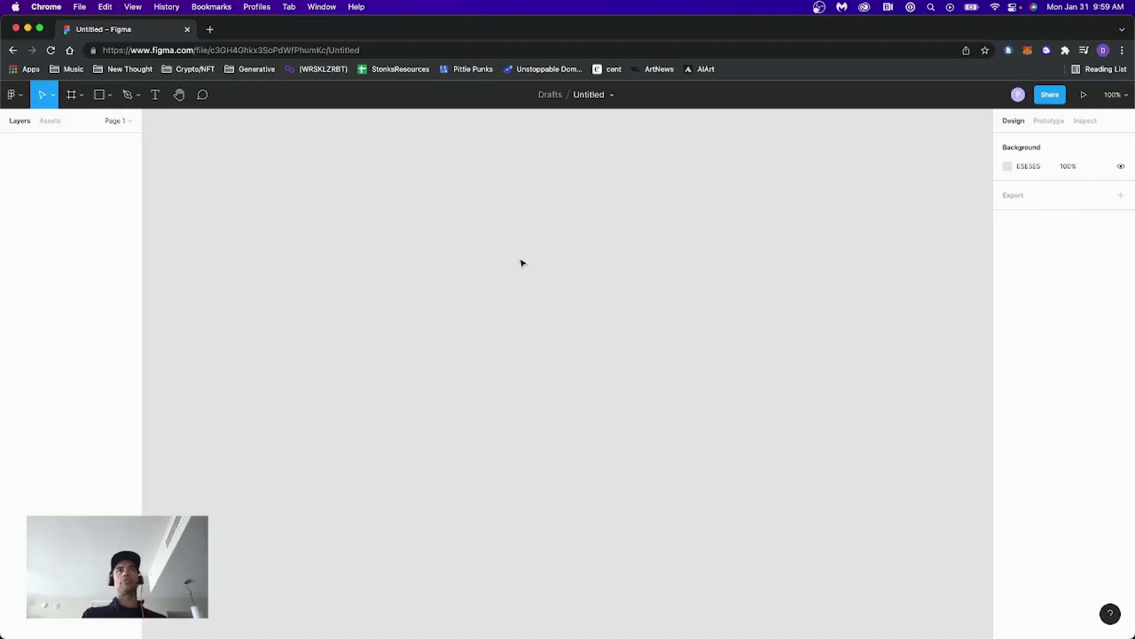
Move the file into the team project as pittie-punks-nft-tutorial and look at its file options.
click(18, 98)
click(34, 127)
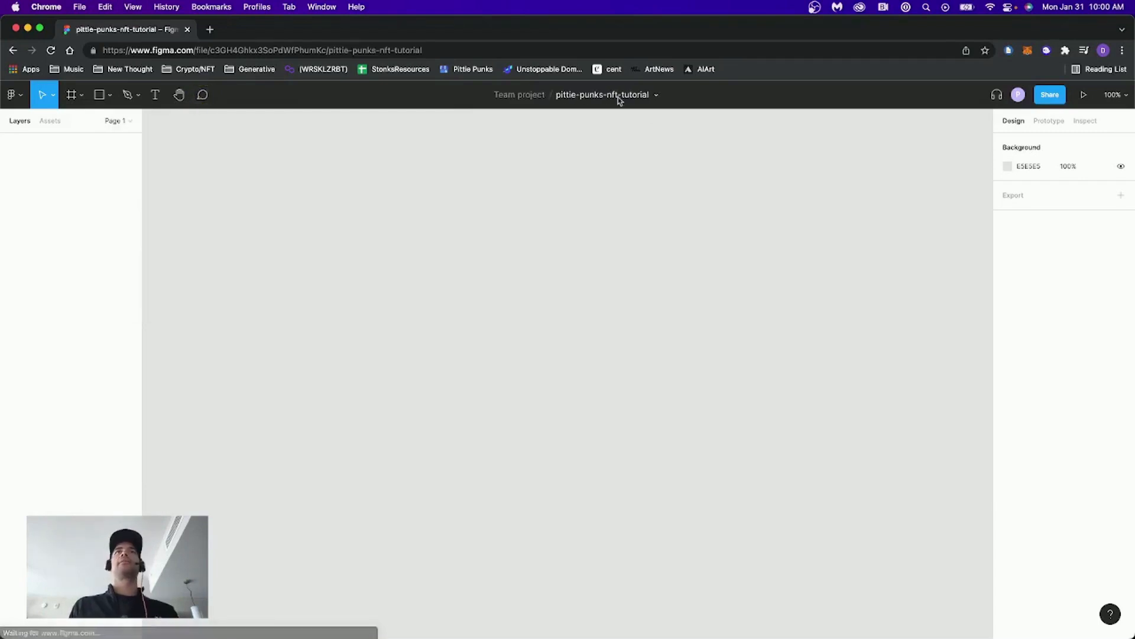
click(656, 96)
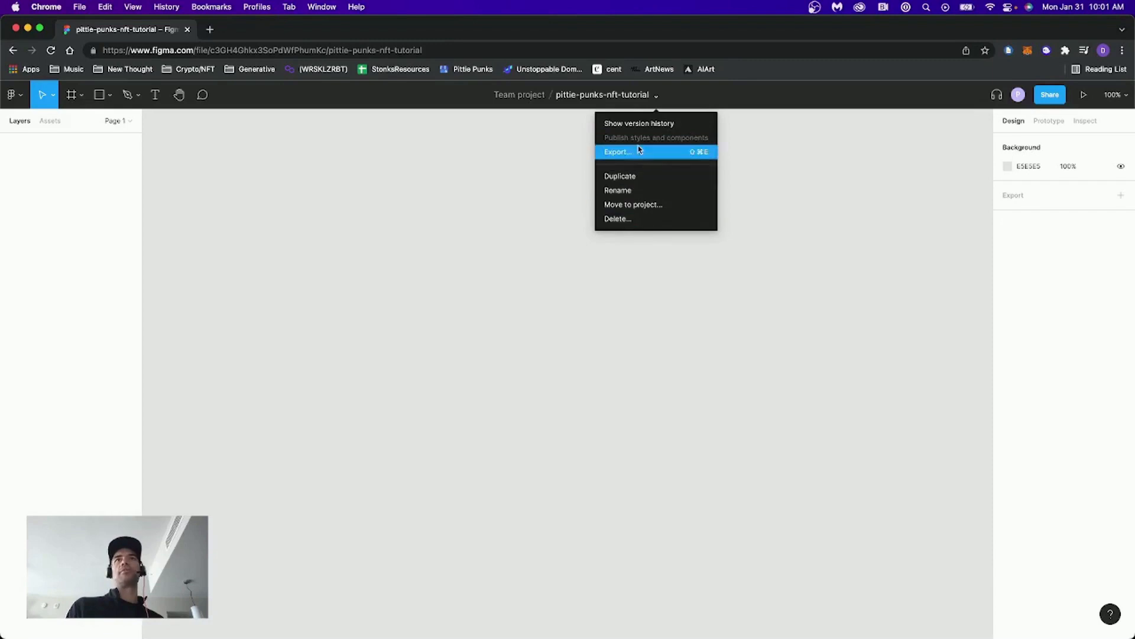
Place the sketch image nft-layers-figma-pittie-punks on the canvas.
click(466, 357)
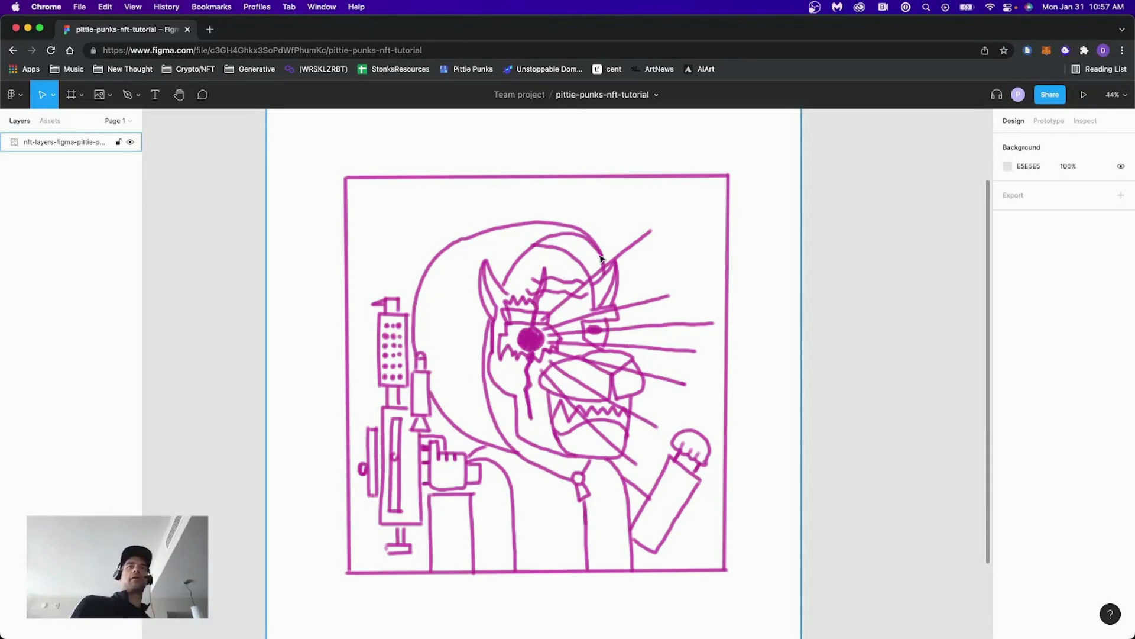
click(75, 233)
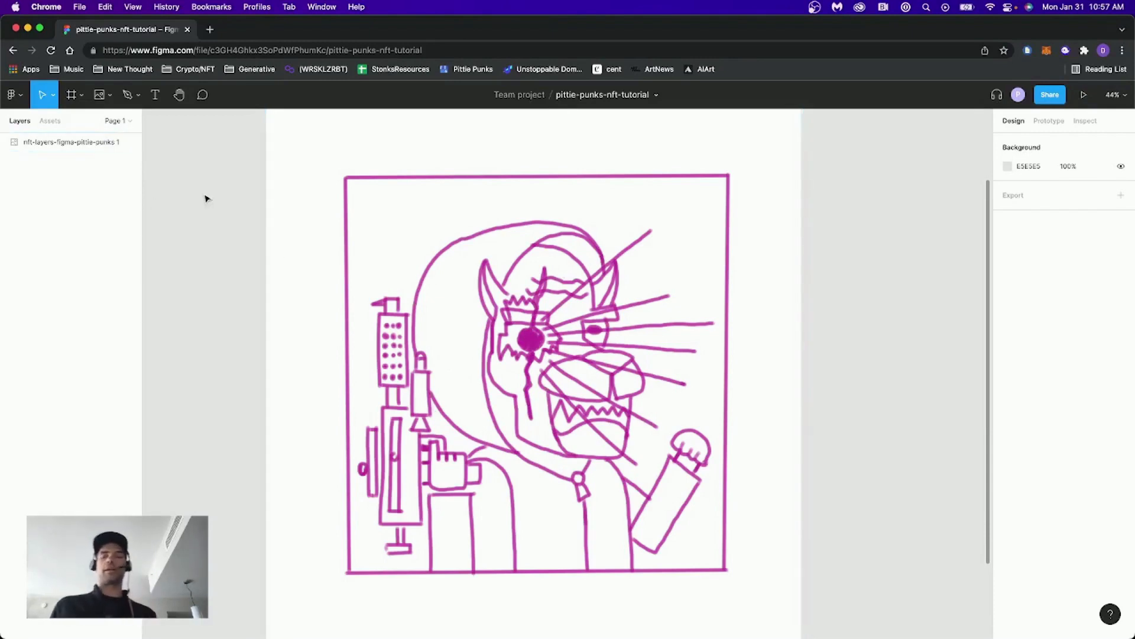
scroll(540, 317, down, 3)
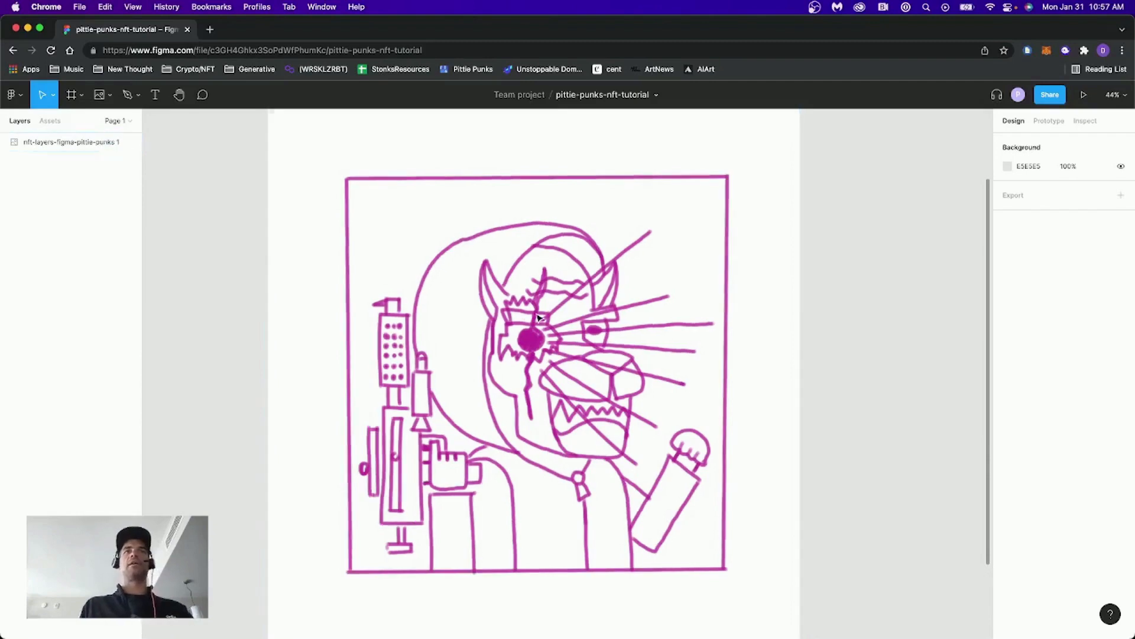
scroll(535, 313, down, 2)
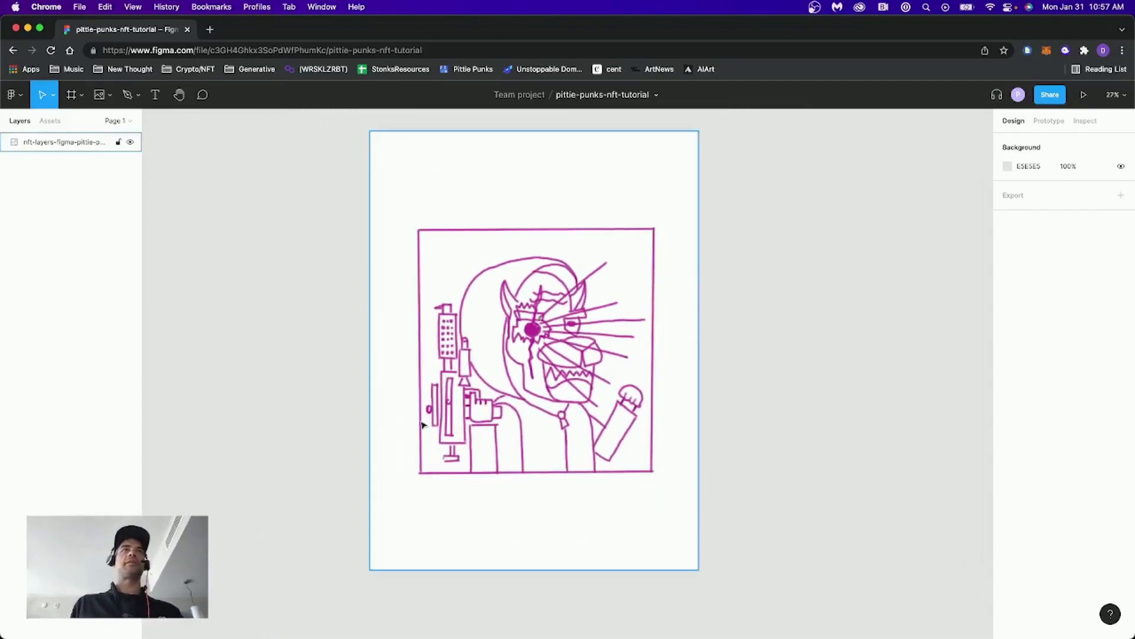
Add the text labels "Gun" beside the sketched weapon and "background" inside the upper part of the drawn frame.
click(155, 94)
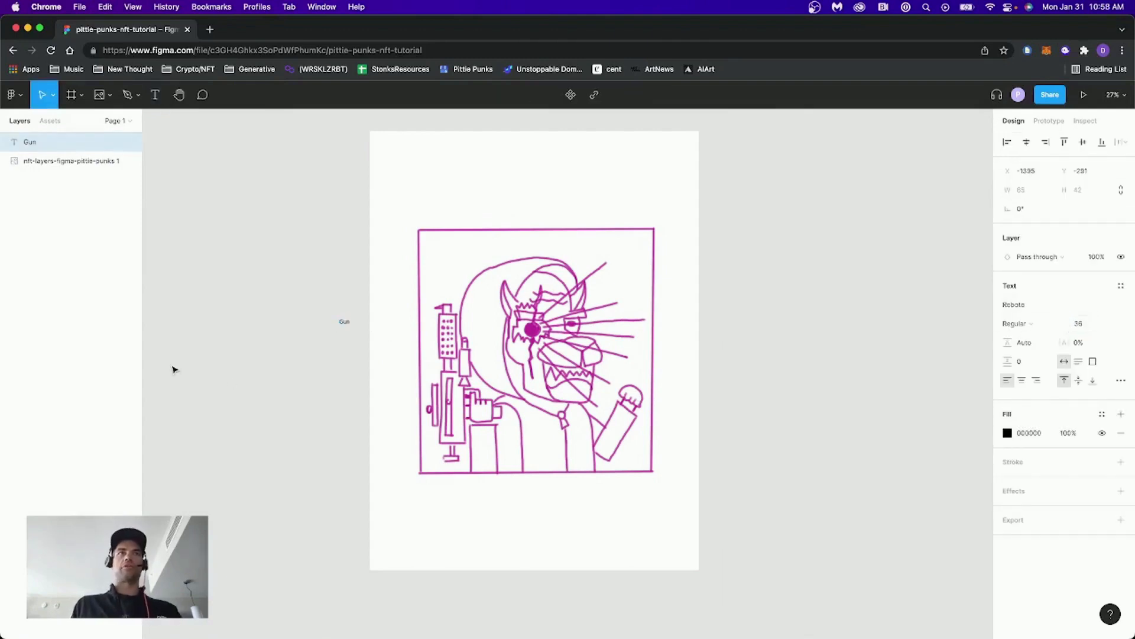
click(315, 322)
drag(349, 322, 672, 300)
text(background)
key(Escape)
Label the figure "character" just below the drawn frame.
double_click(582, 484)
text(character)
key(Escape)
Change the copied label beside the laser eye rays to "character embellishments" on two lines and deselect it.
double_click(671, 302)
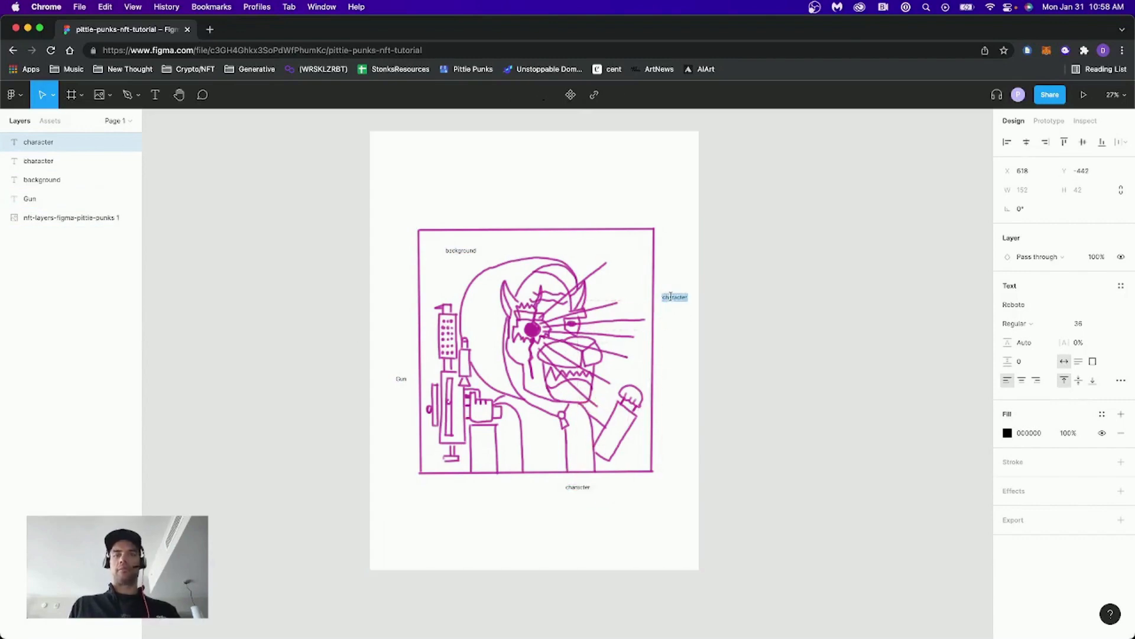
text(character)
key(Return)
text(cter e)
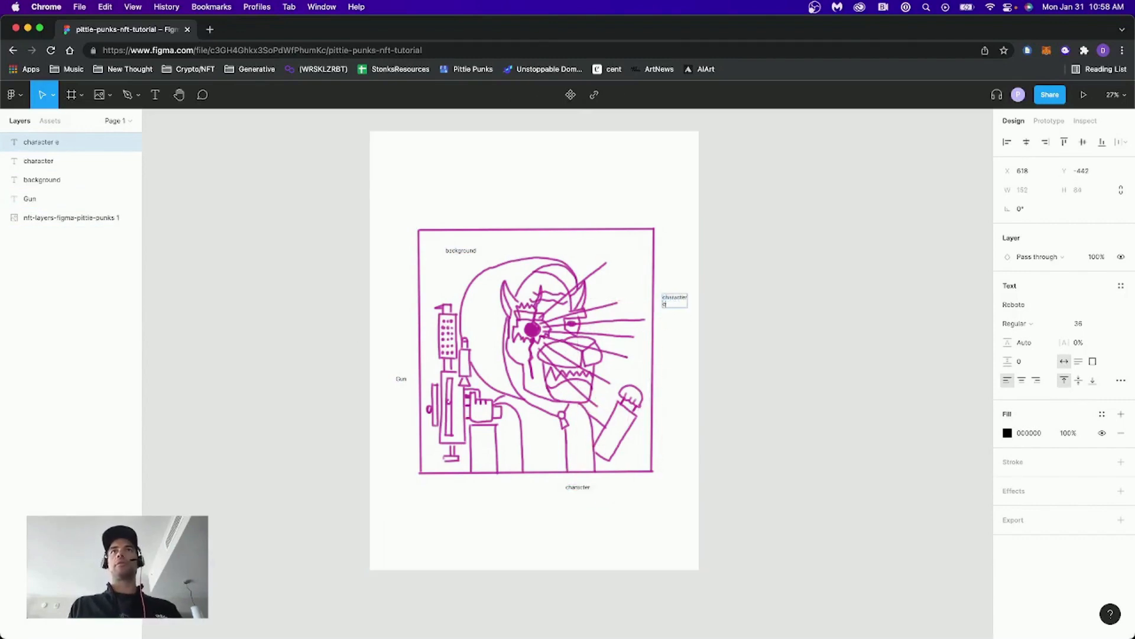
text(mbellishments)
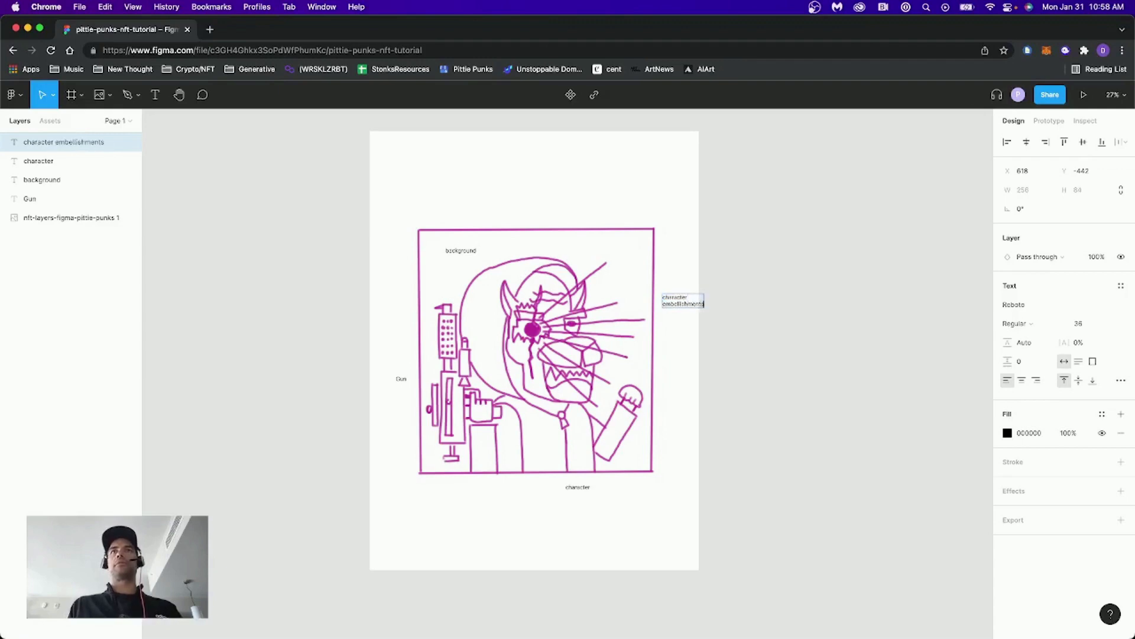
key(Escape)
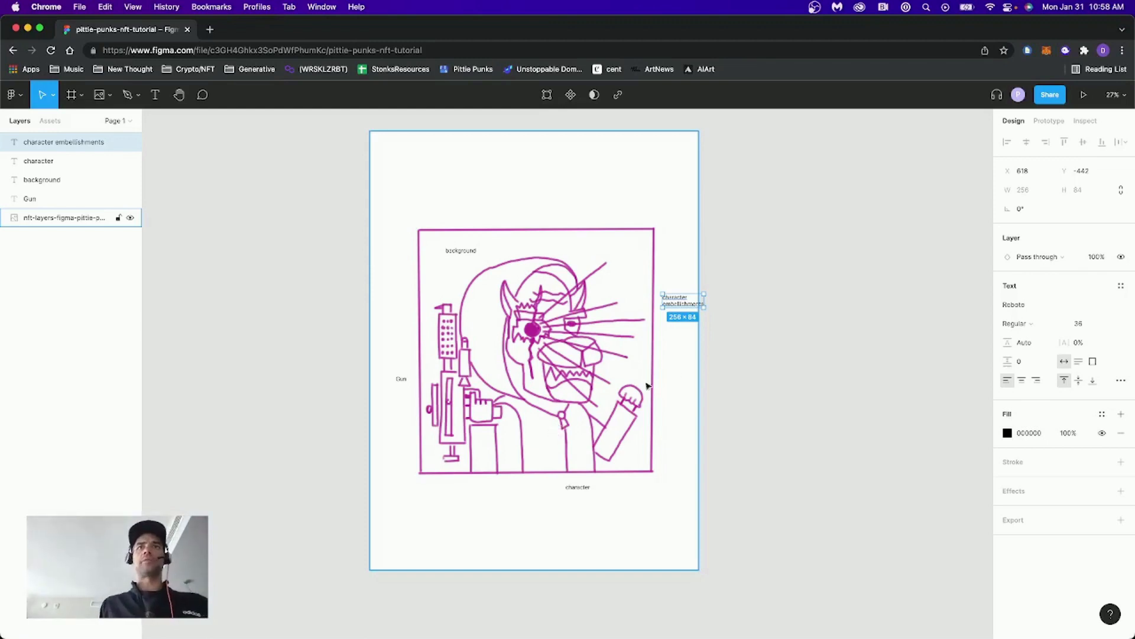
click(777, 366)
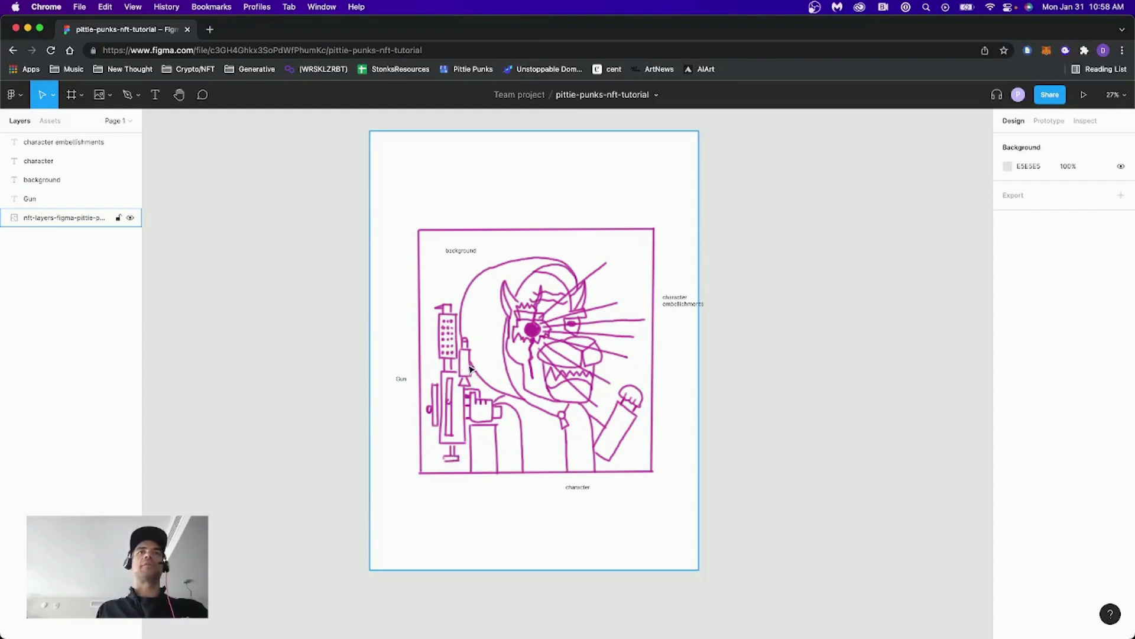
Duplicate the "Gun" label directly below the original and change the copy's text to "scope".
click(401, 380)
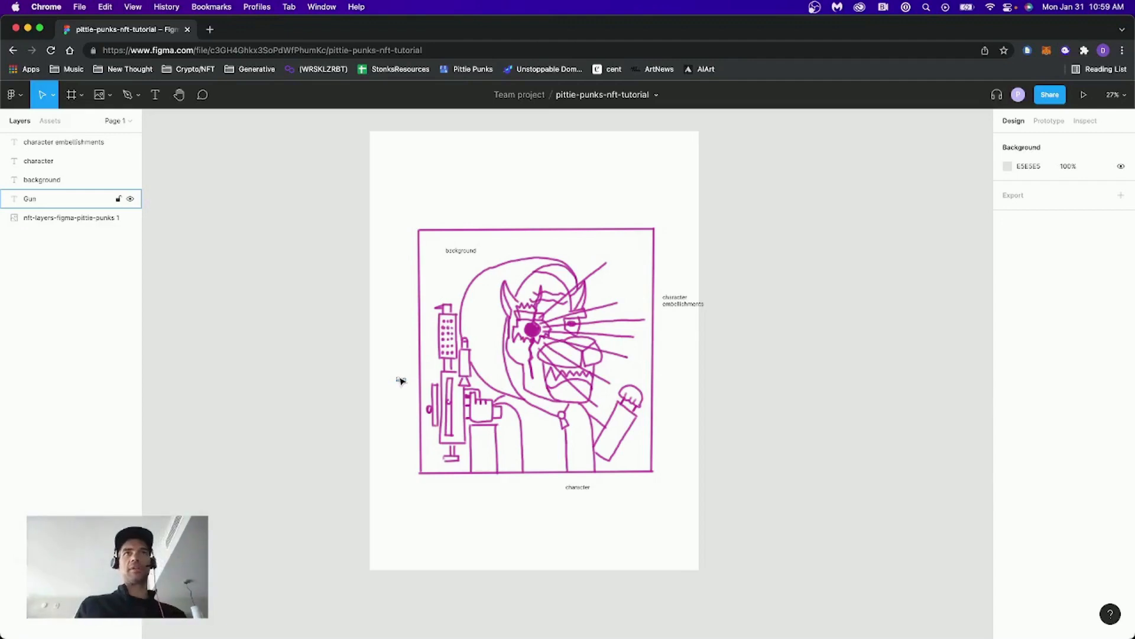
mouse_move(401, 381)
mouse_down()
mouse_move(401, 354)
mouse_move(401, 370)
mouse_up()
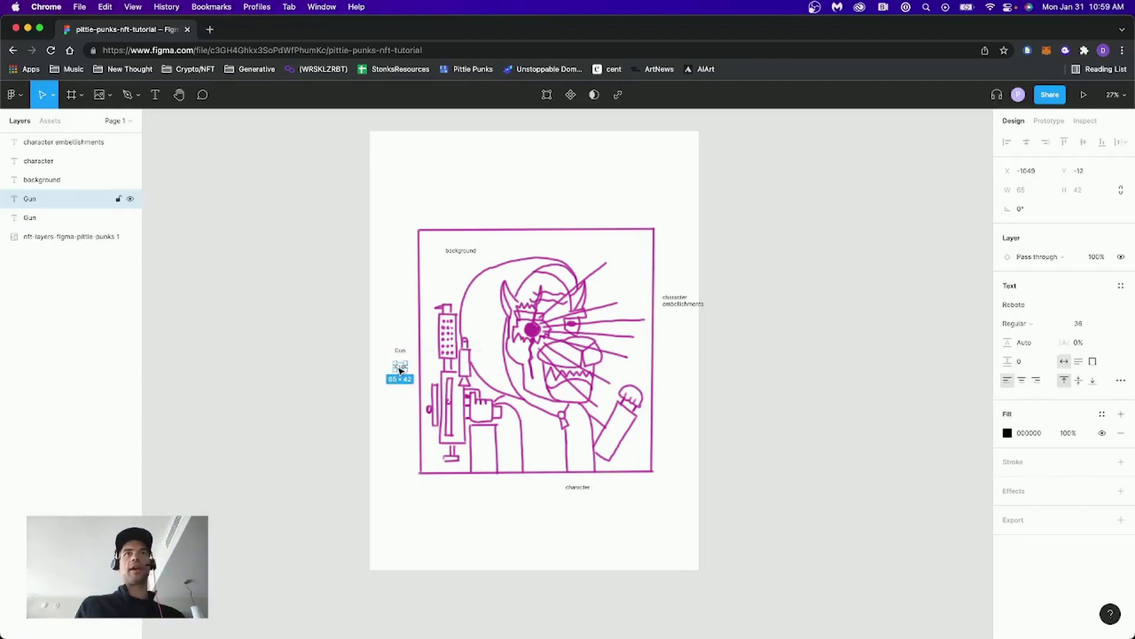
double_click(400, 368)
text(scope)
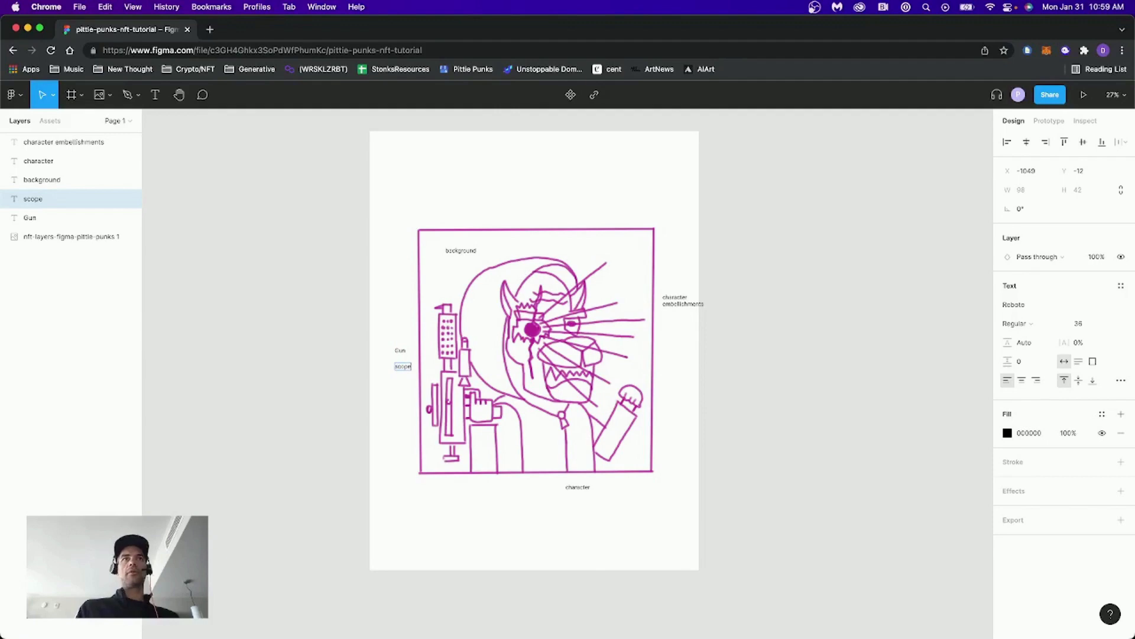
key(Return)
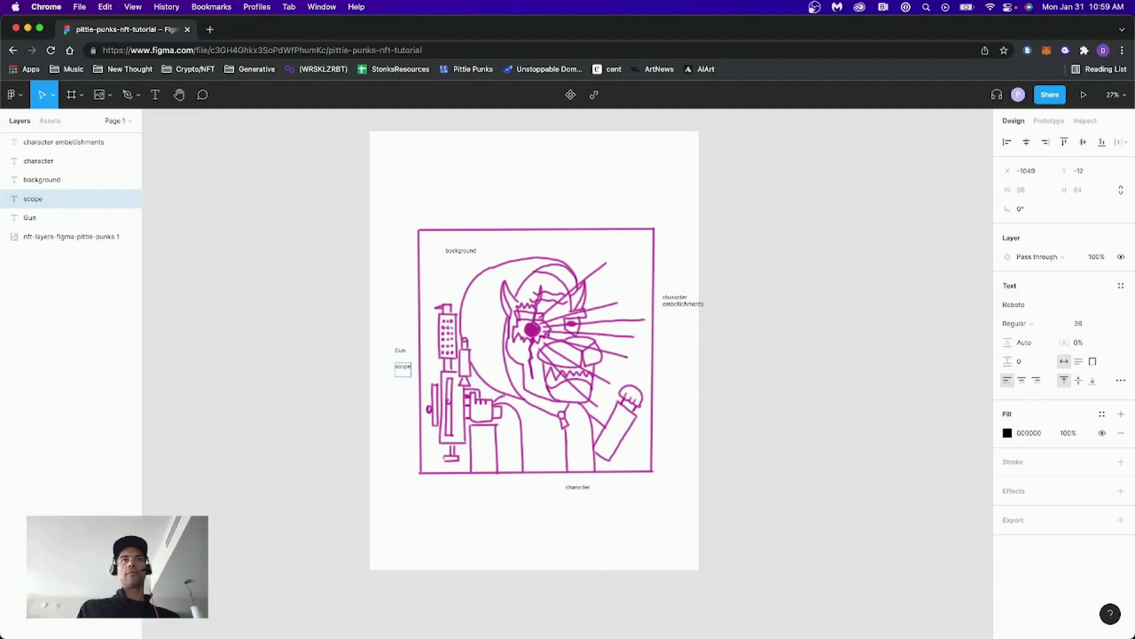
Add the lines "stock", "barrell" and "missels" below "scope" and shift the list and "Gun" label slightly left.
text(stock)
key(Return)
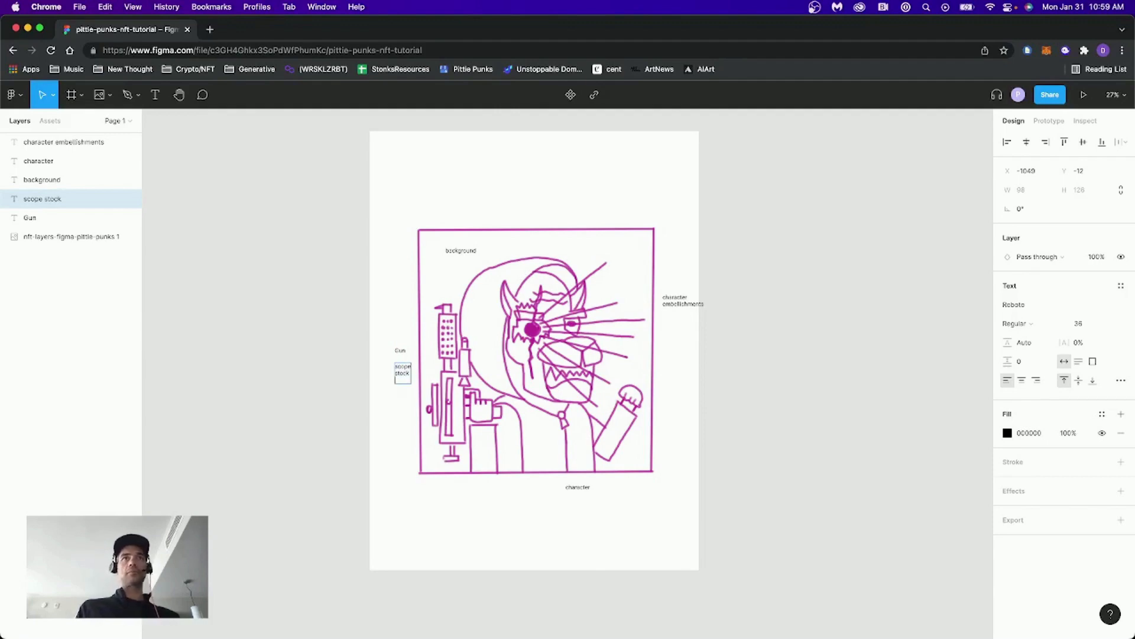
text(barrell)
key(Return)
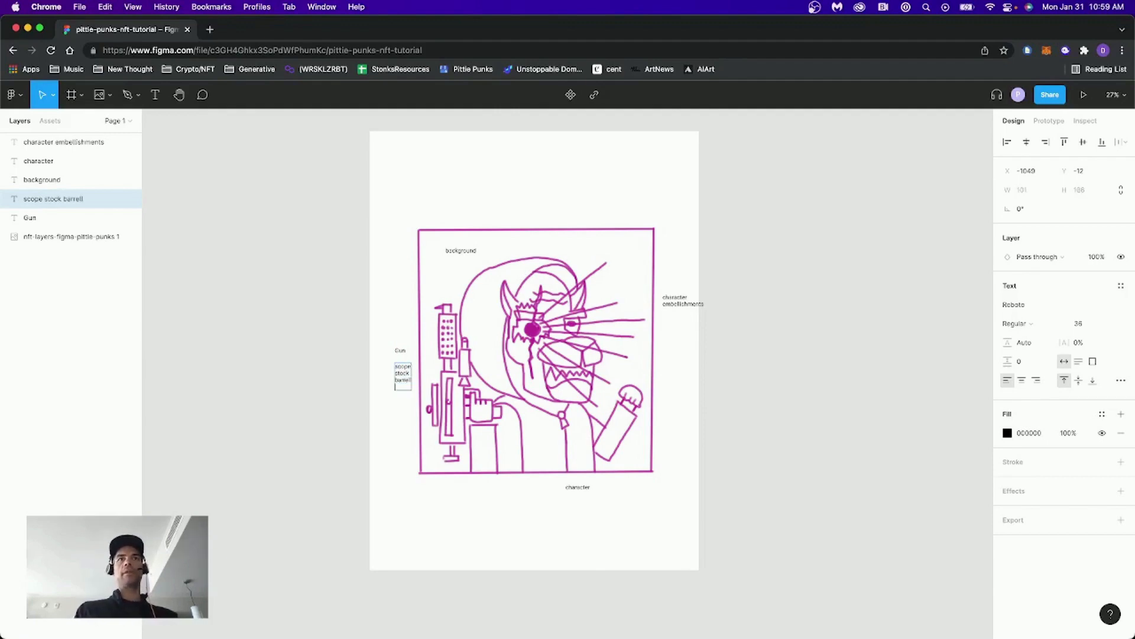
text(missel)
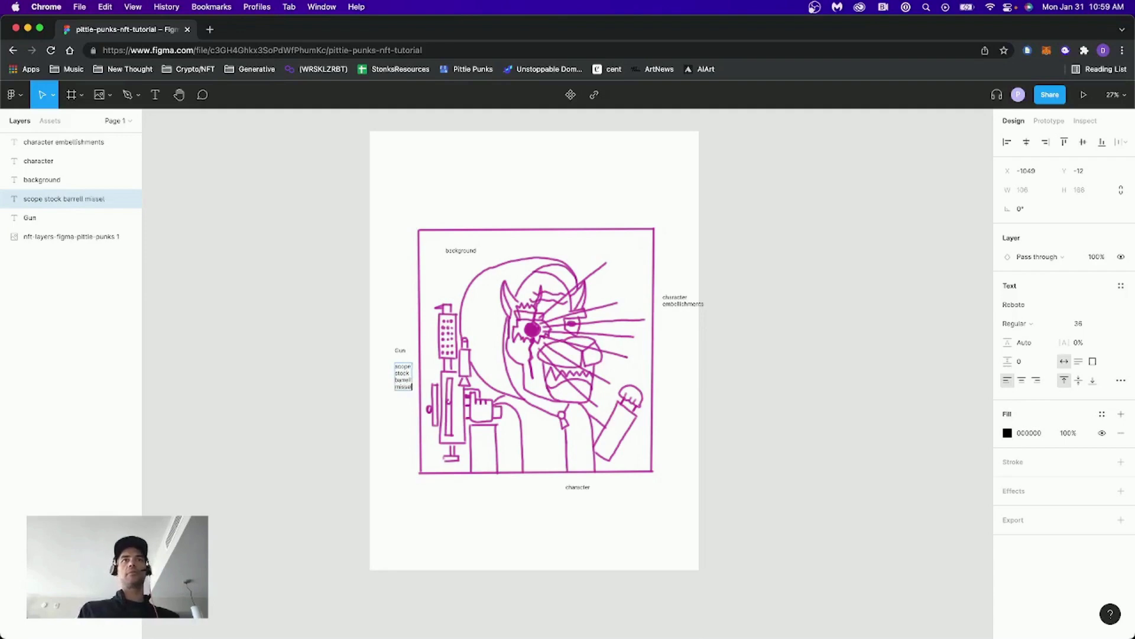
text(s)
key(Return)
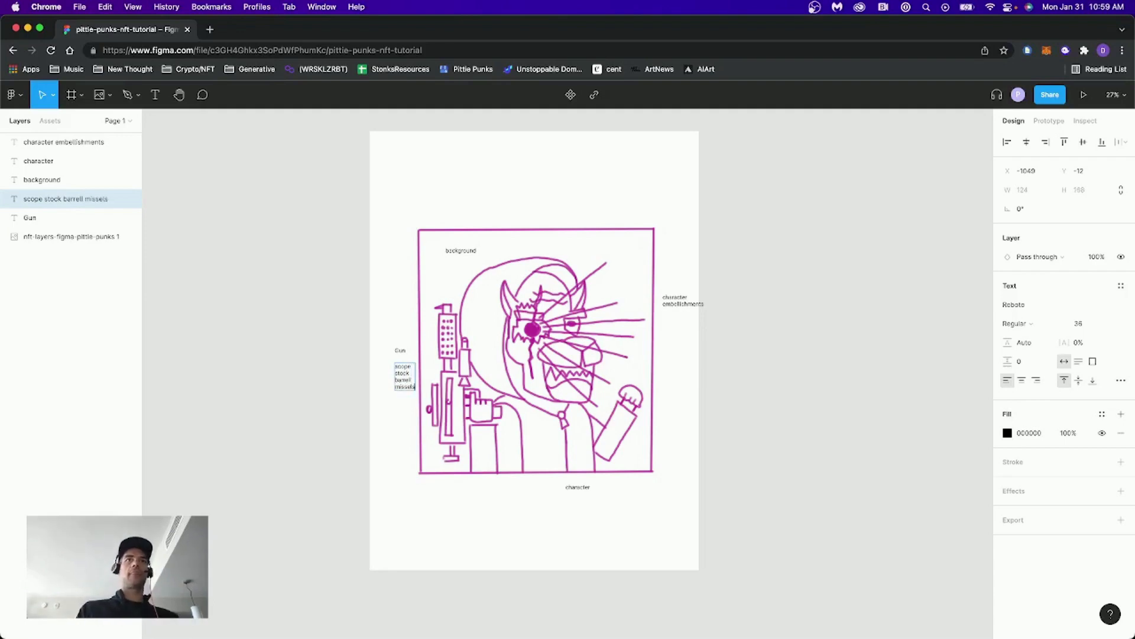
key(Escape)
click(394, 352)
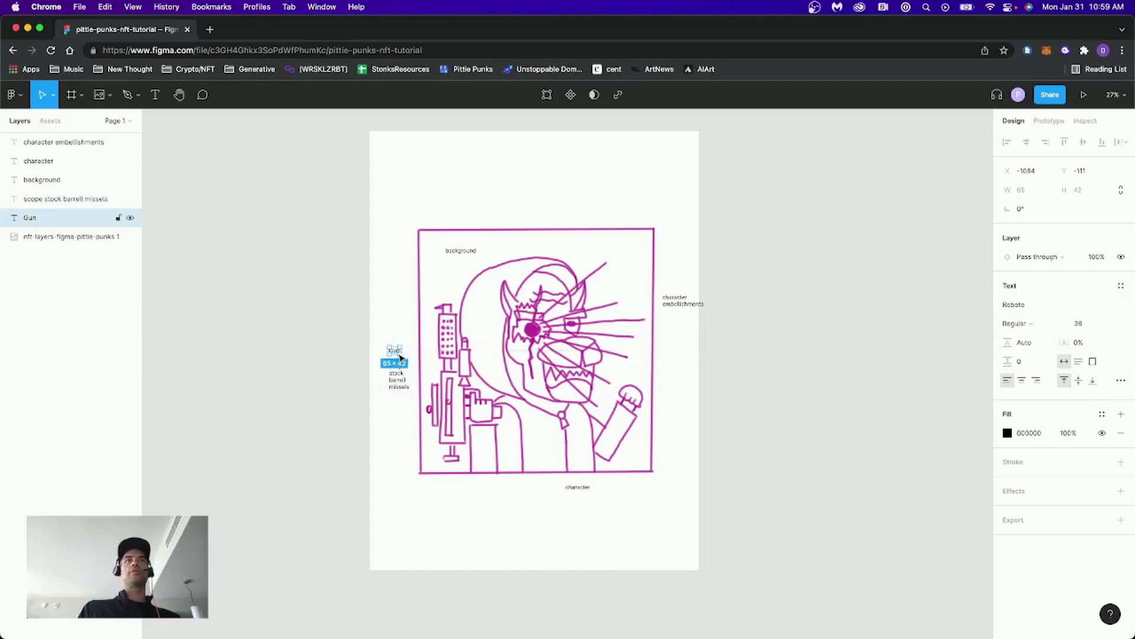
Insert the bulleted sub-items "sight" and "laser body" under "scope" in the gun parts list.
click(403, 385)
double_click(402, 381)
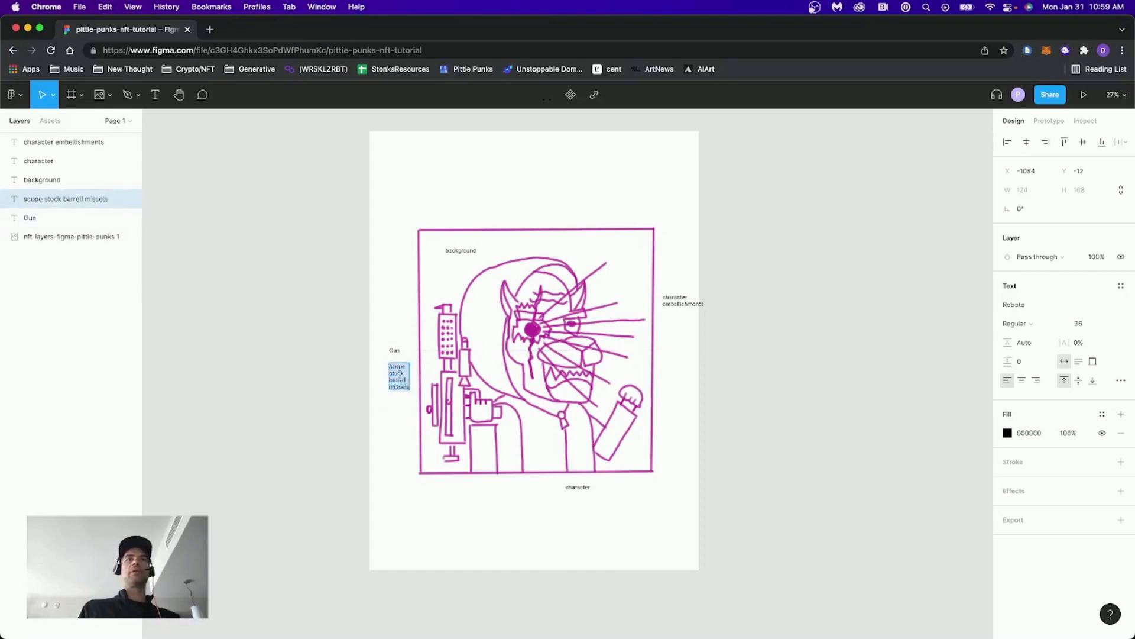
click(407, 365)
key(Return)
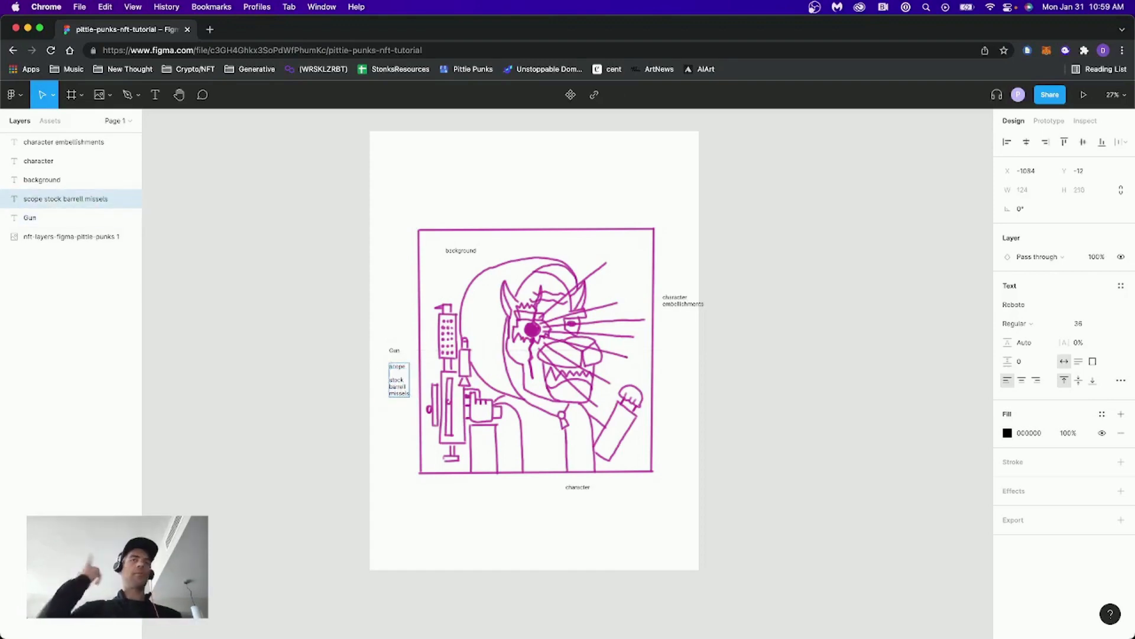
text(- )
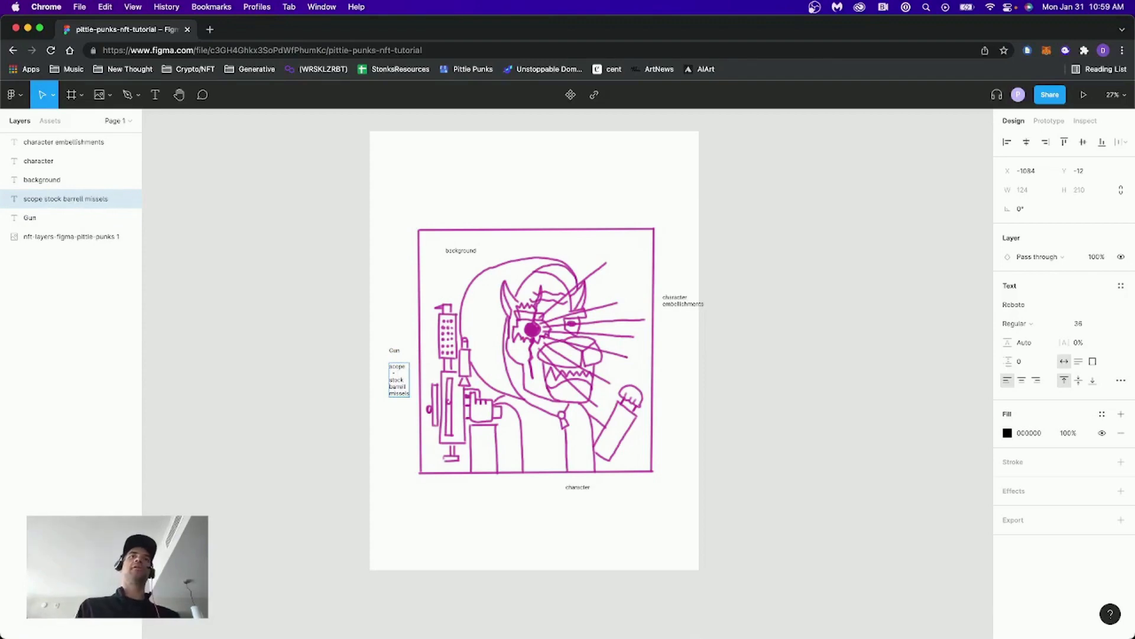
text(sight)
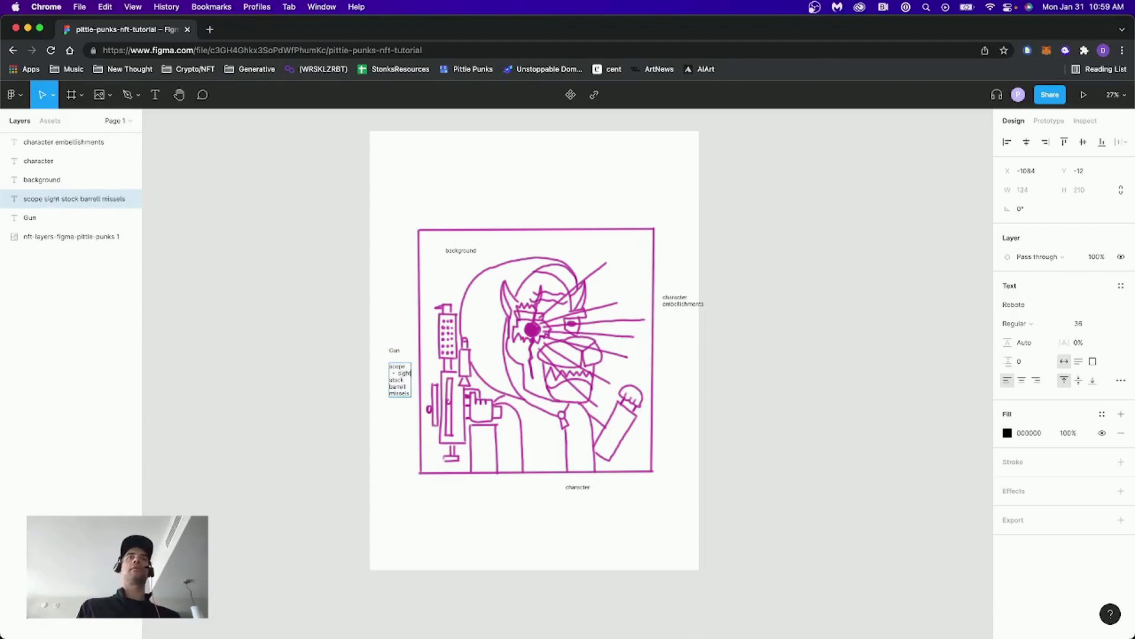
key(Return)
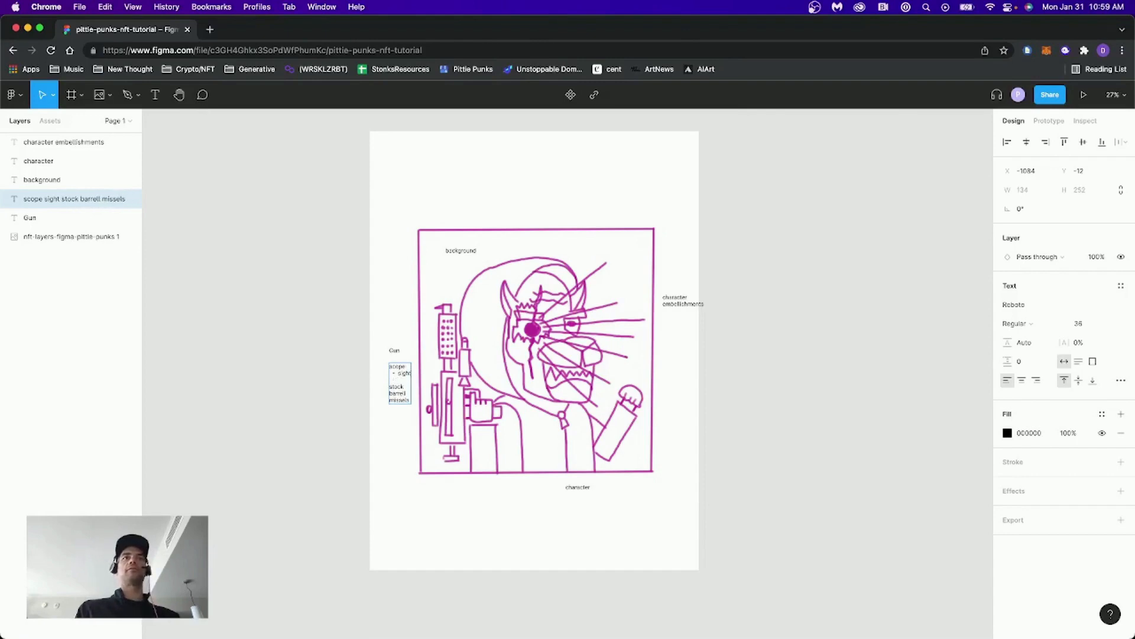
text(laser body)
Move the "Gun" label and its parts list together further left, away from the drawn frame.
click(381, 330)
drag(405, 378, 382, 350)
click(394, 350)
click(387, 391)
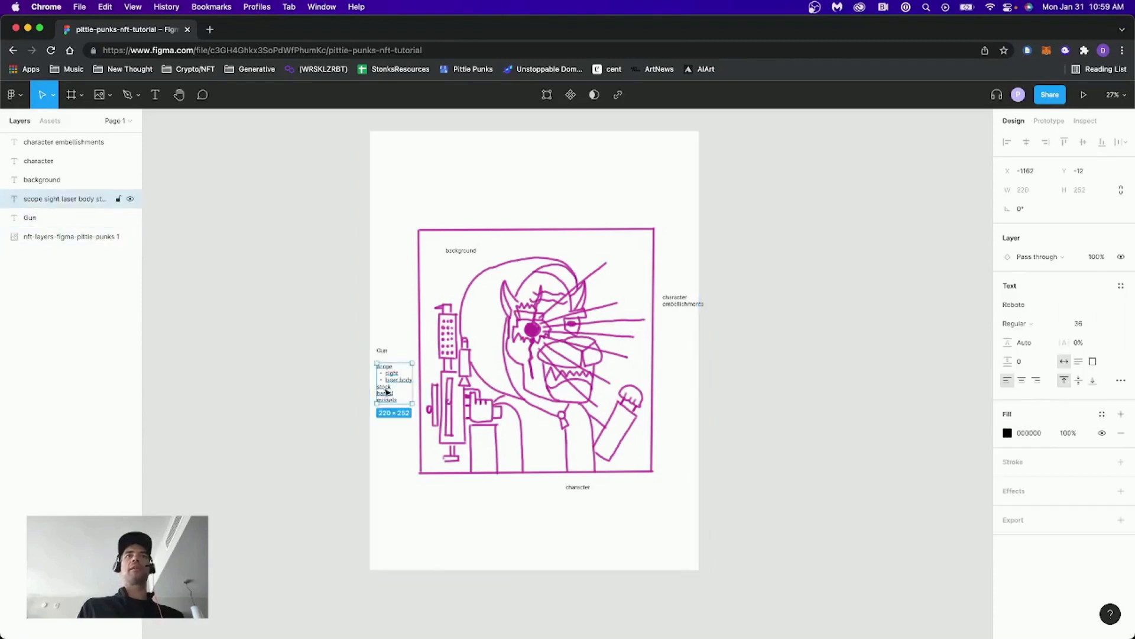
Insert the bulleted sub-items "stock" and "end/butt" under "stock" in the gun parts list.
double_click(386, 392)
click(386, 392)
key(Return)
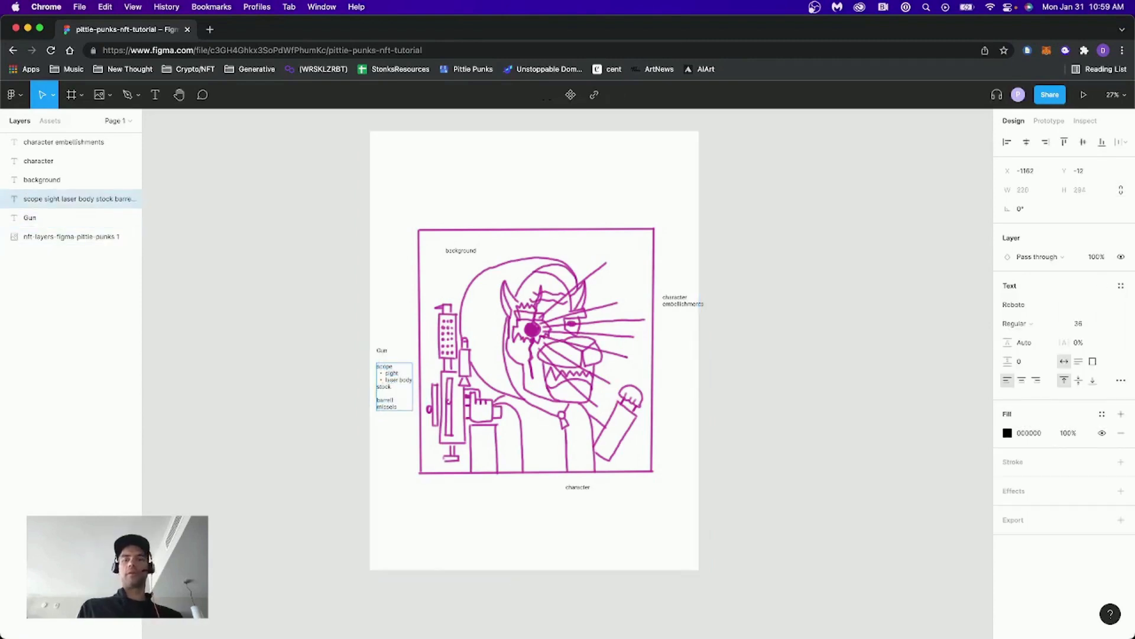
text(stock)
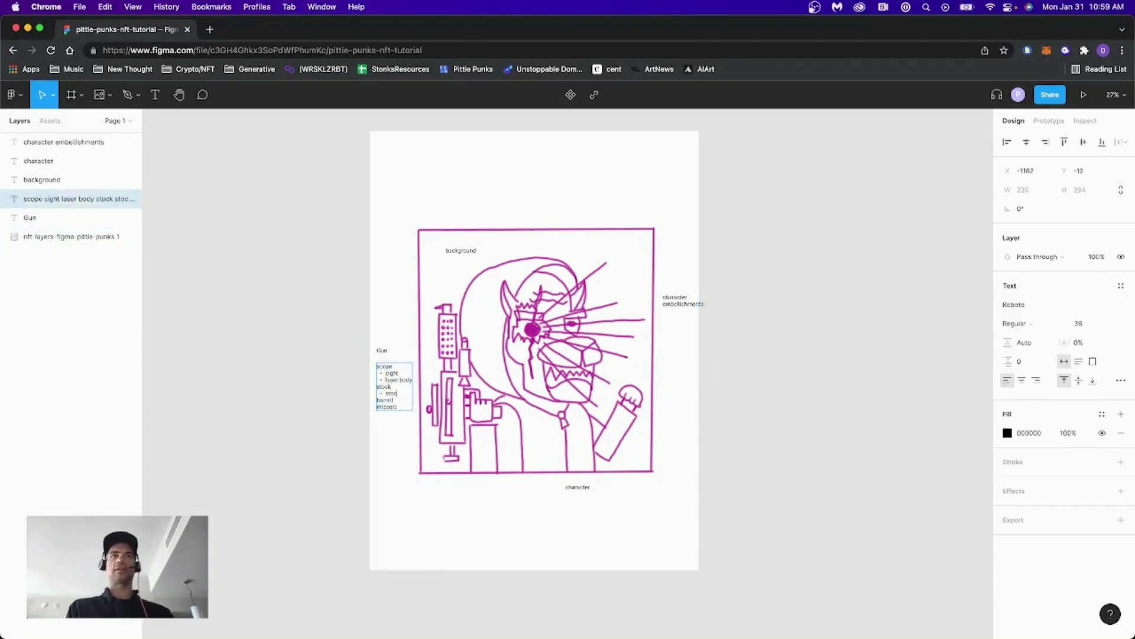
key(Return)
text(bu)
key(BackSpace)
key(BackSpace)
text(en)
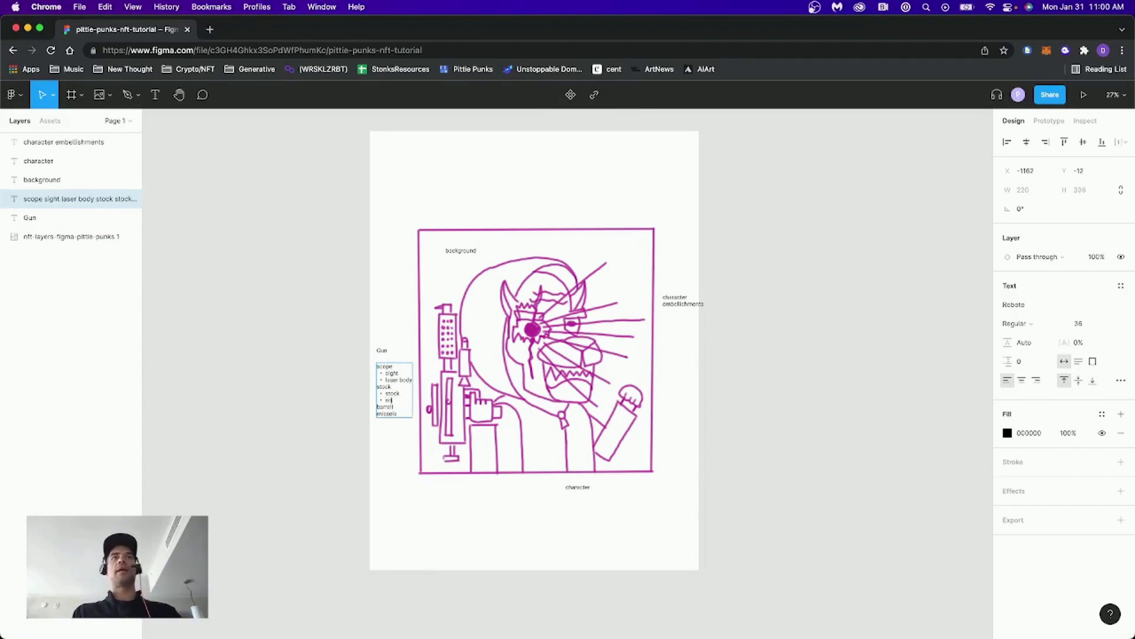
text(d/butt)
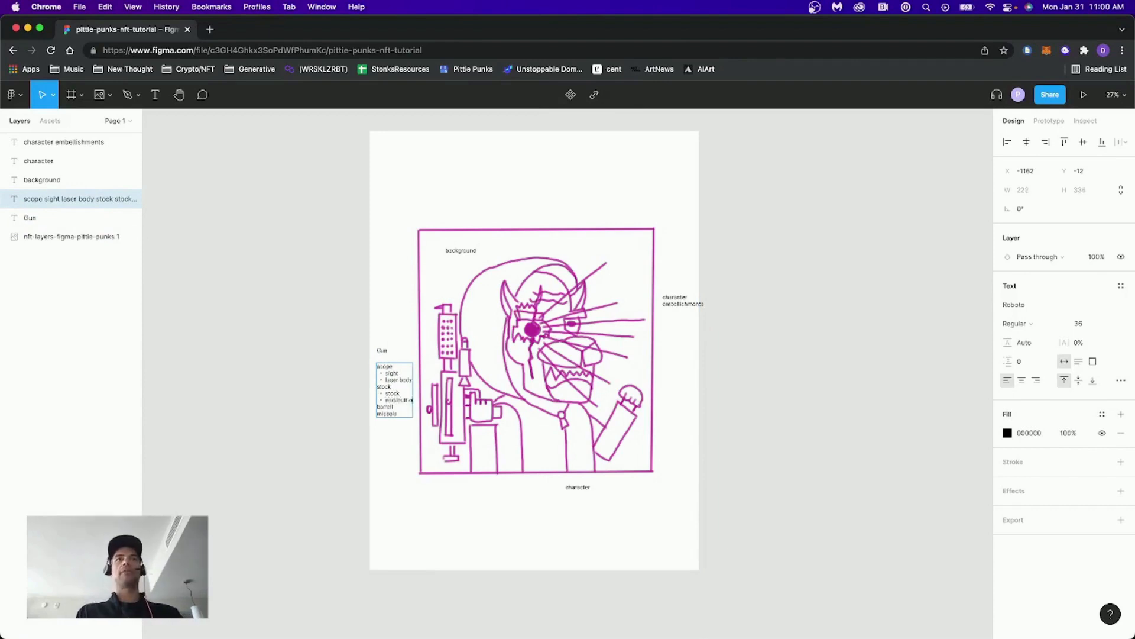
Under "barrell", add the bullets "barell", "muzzle" with a nested "holes", and "sight".
click(394, 407)
key(Return)
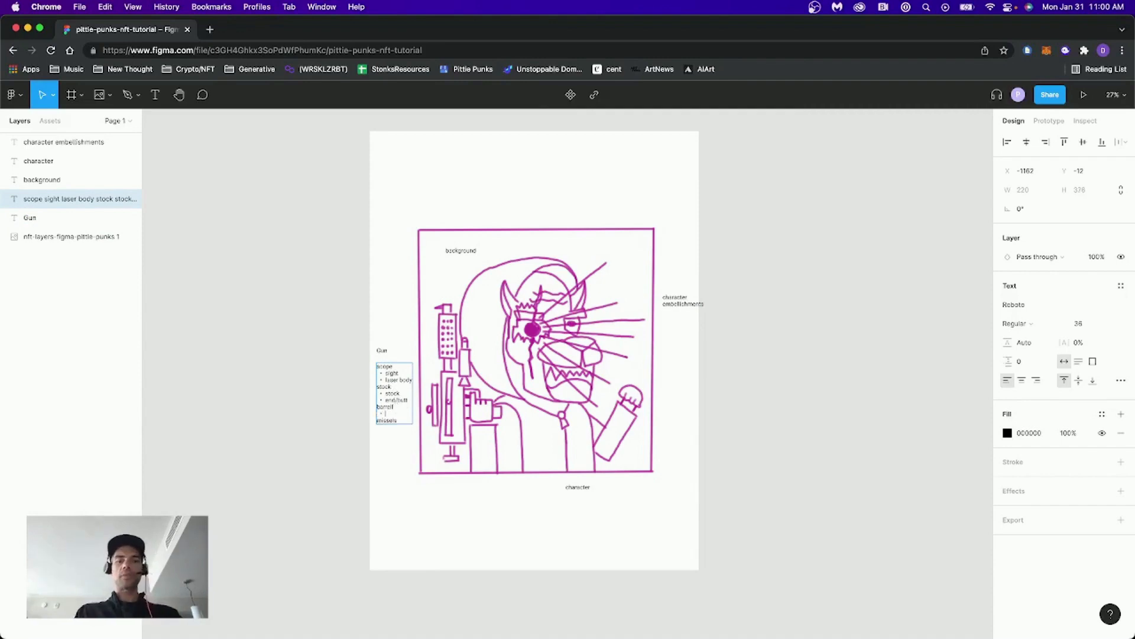
text(bared)
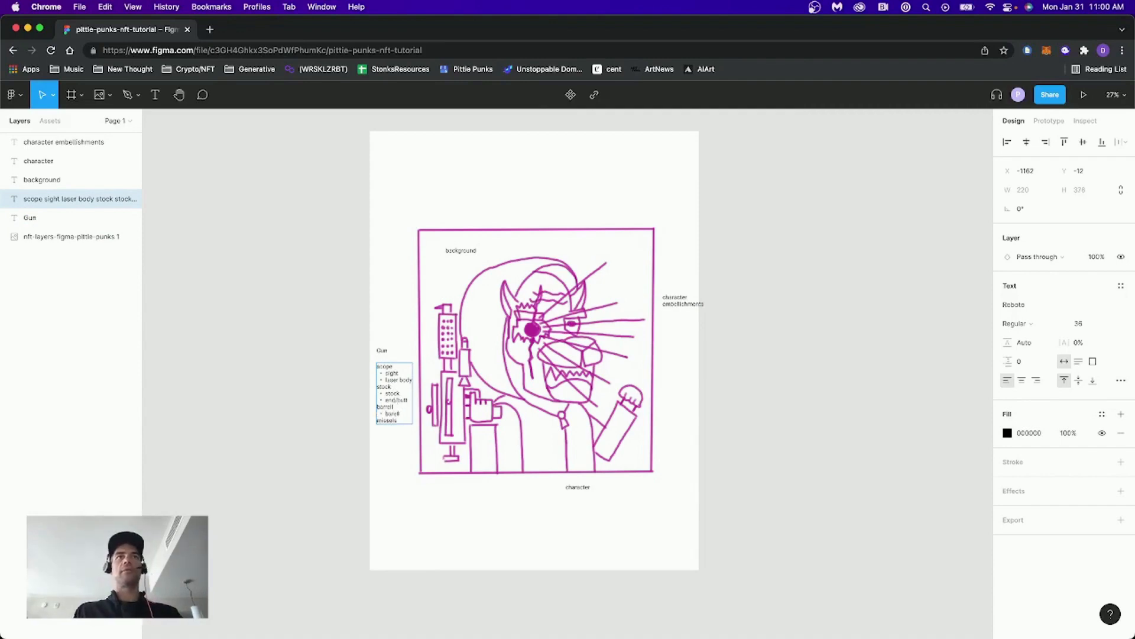
key(Return)
text(muzzle)
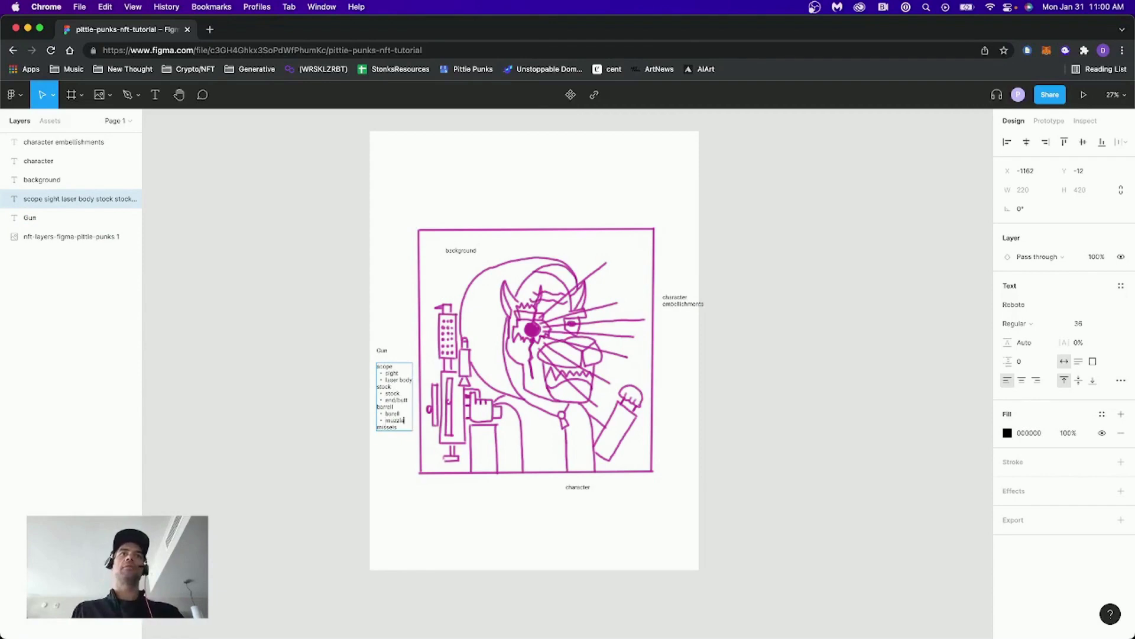
key(Return)
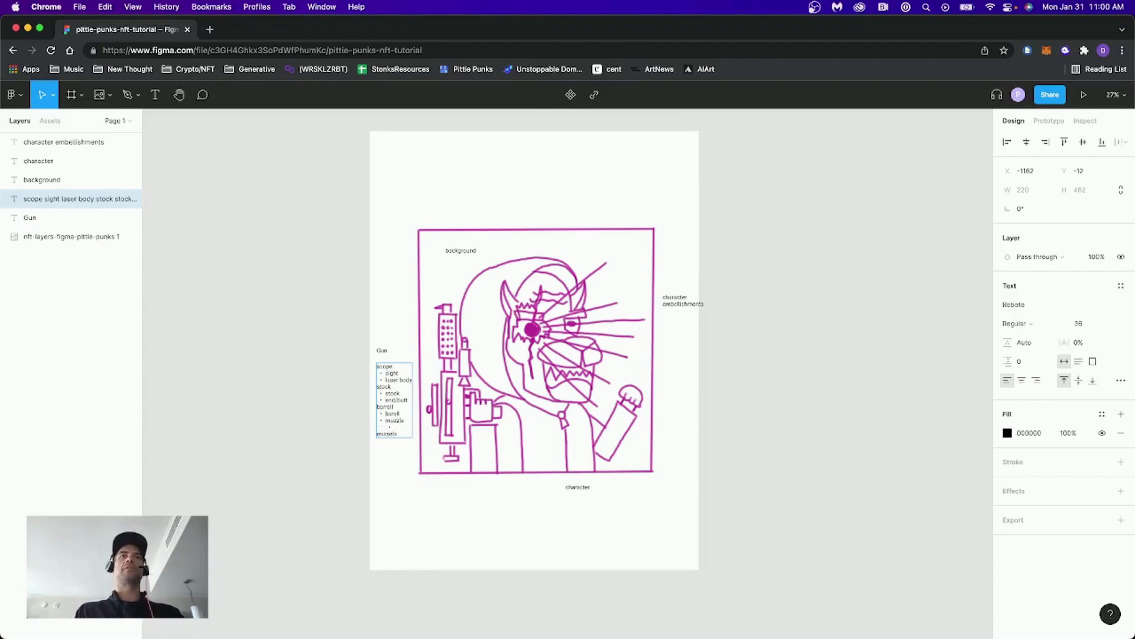
text(ho)
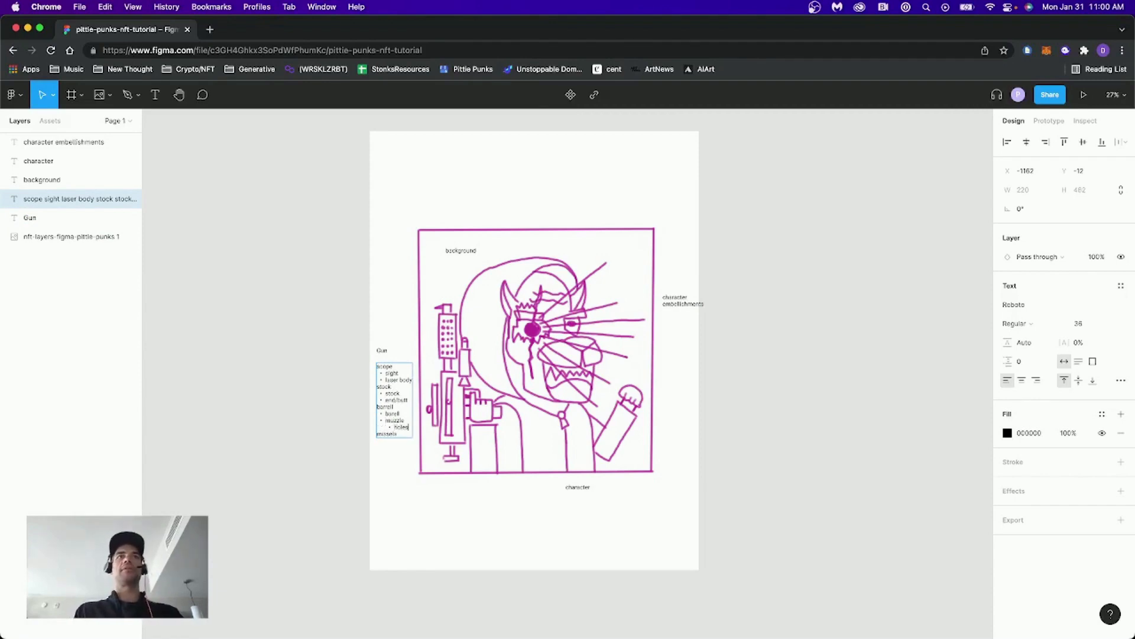
text(les)
key(Return)
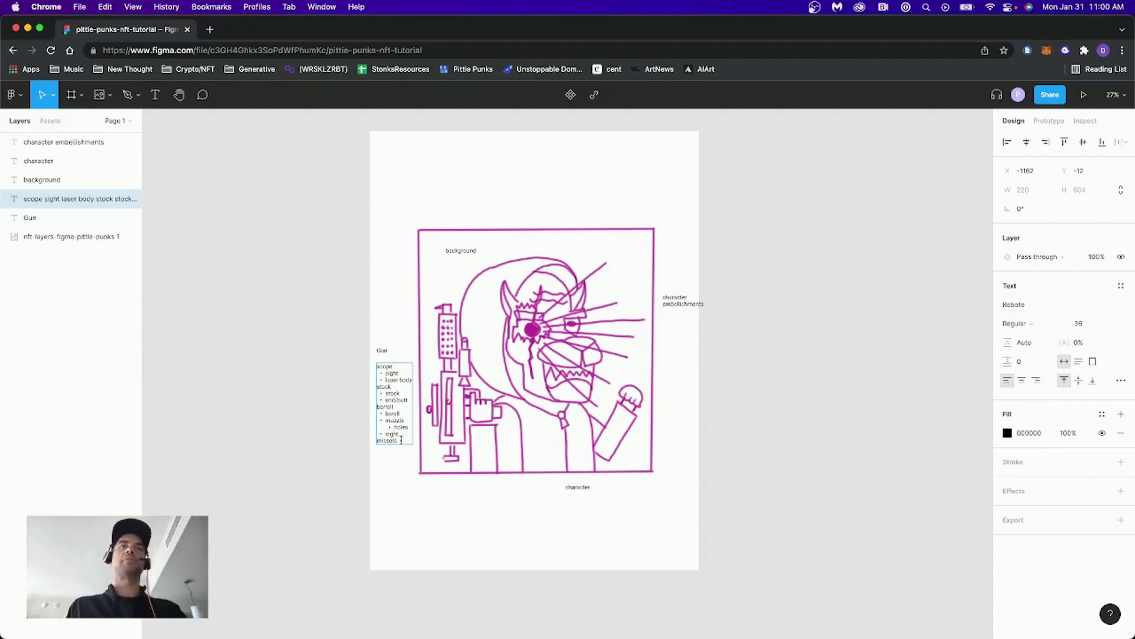
Change the list's last heading to "missle" and add the bullet "missle holder" under it.
key(Return)
text(missl)
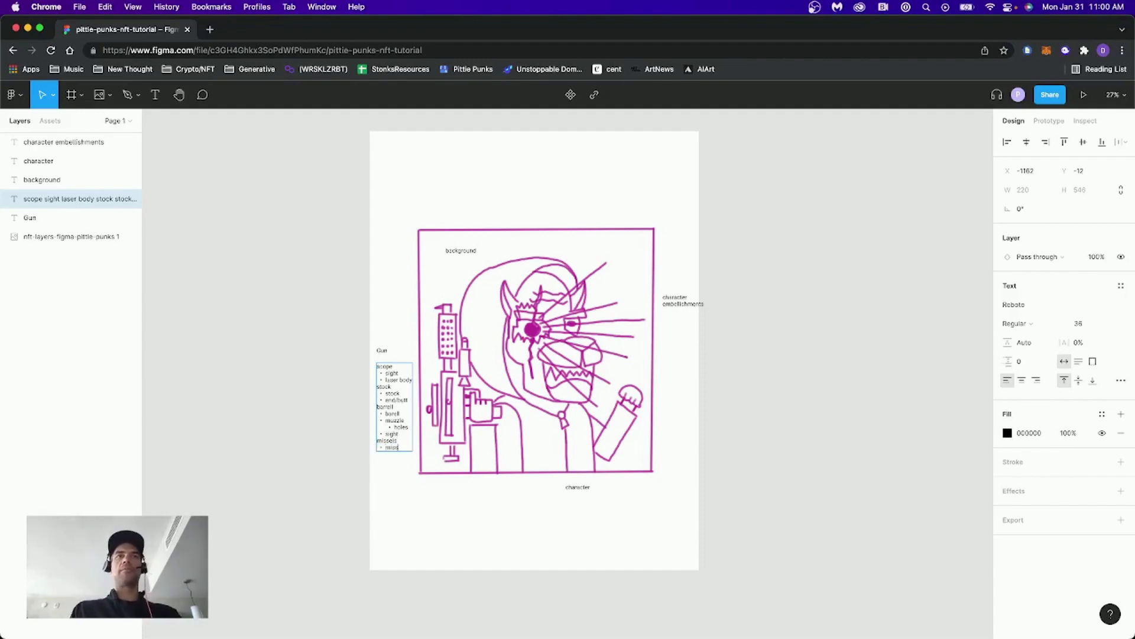
text(e • missle h)
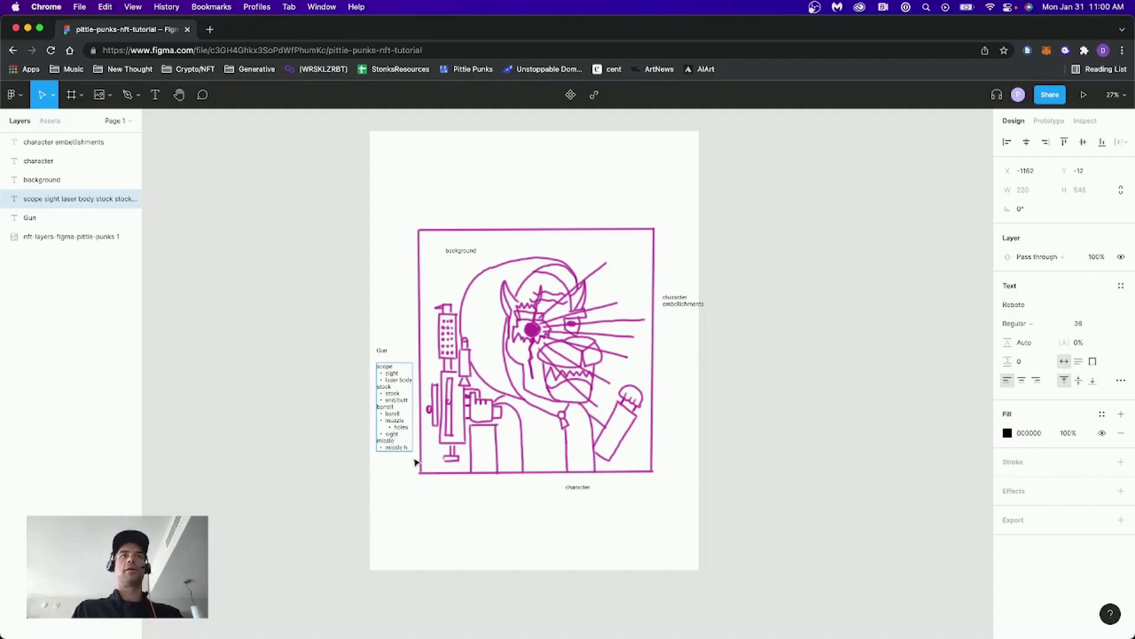
text(older)
key(Return)
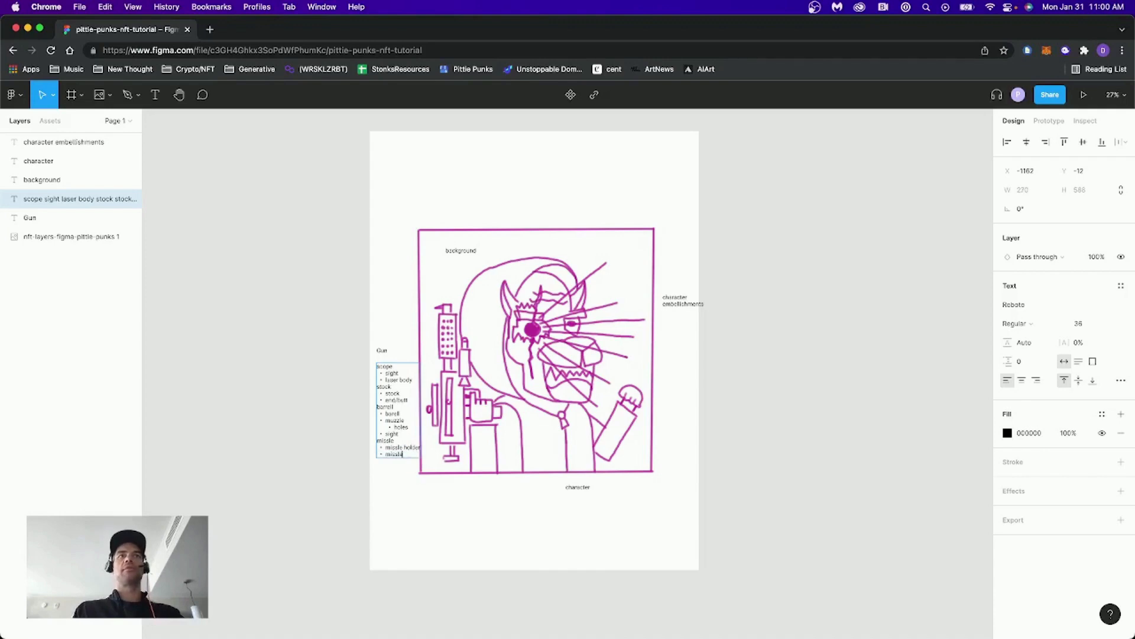
Add the bullet "missle" below "missle holder", with "missle top" and "missle tail" nested under it.
text(missle)
key(Return)
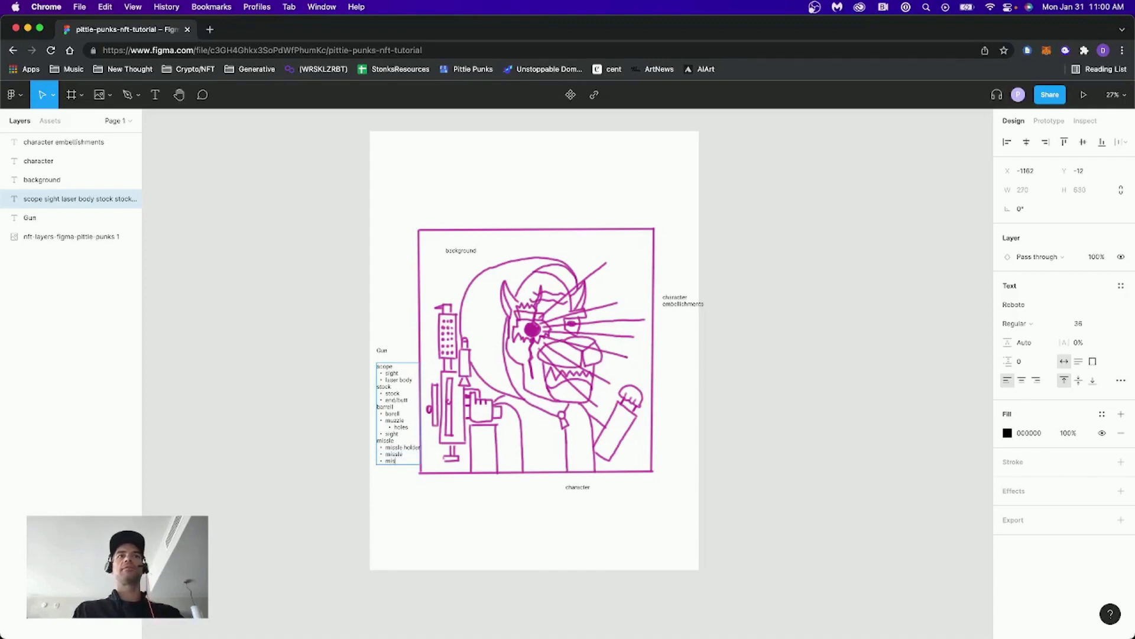
text(missle top)
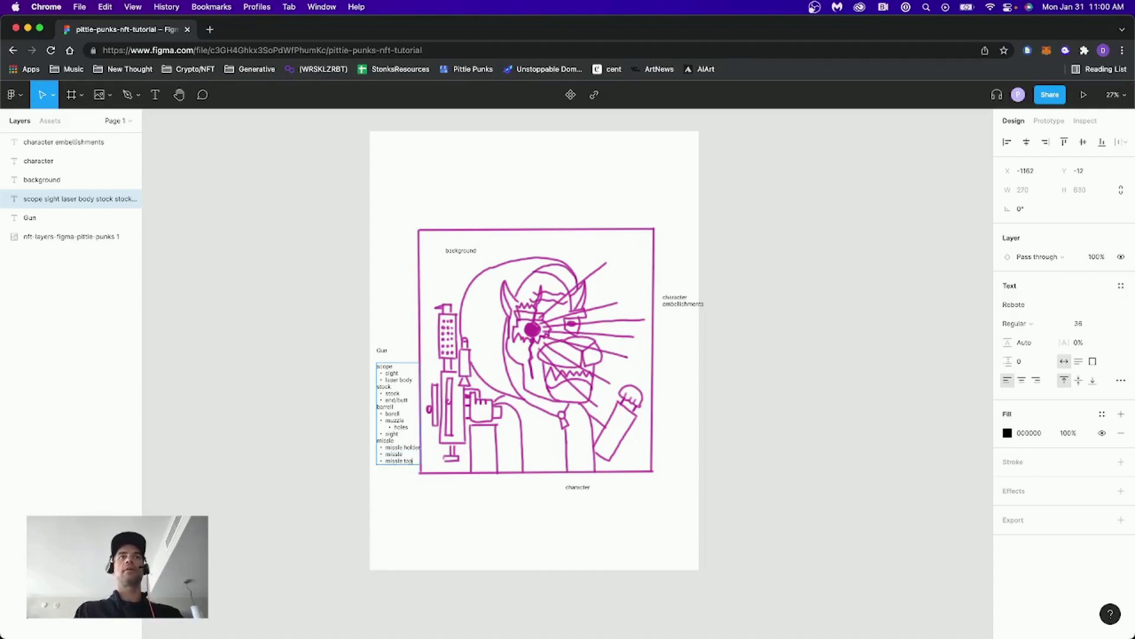
key(Return)
key(Tab)
text(missl)
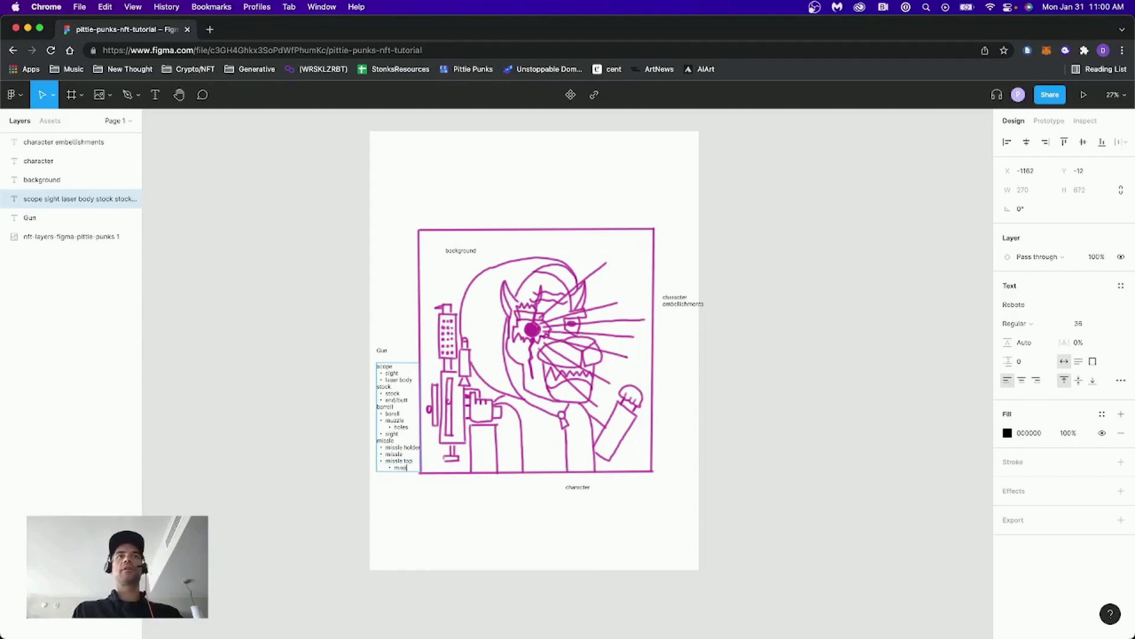
text(e tail)
Finish editing the parts list, then shift it and the "Gun" label left so their left edges align clear of the frame.
key(Escape)
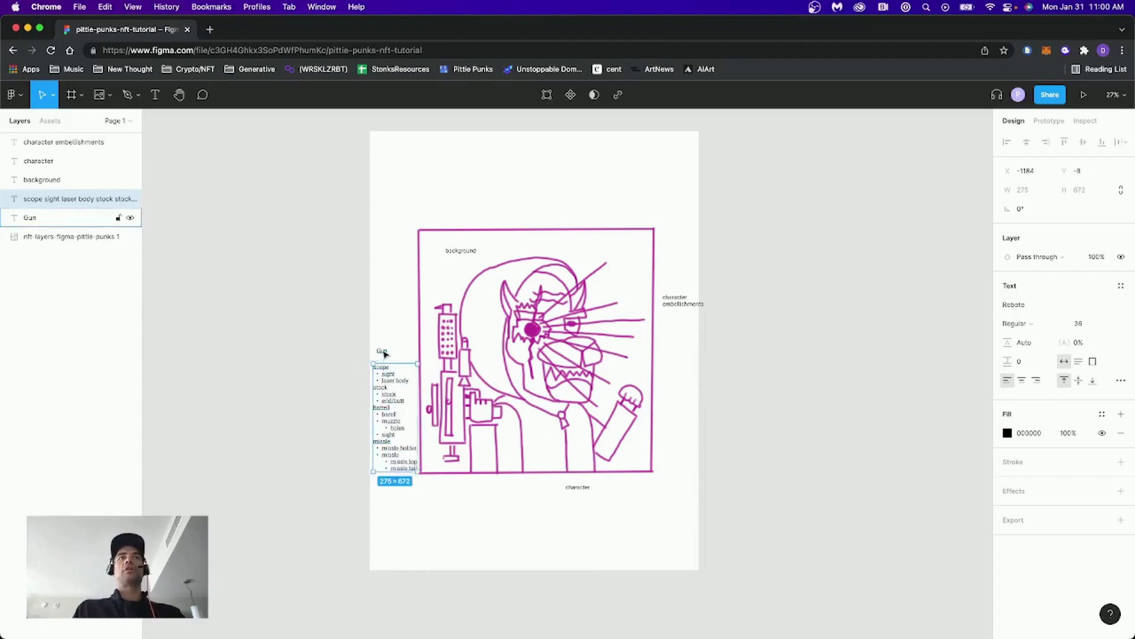
click(383, 353)
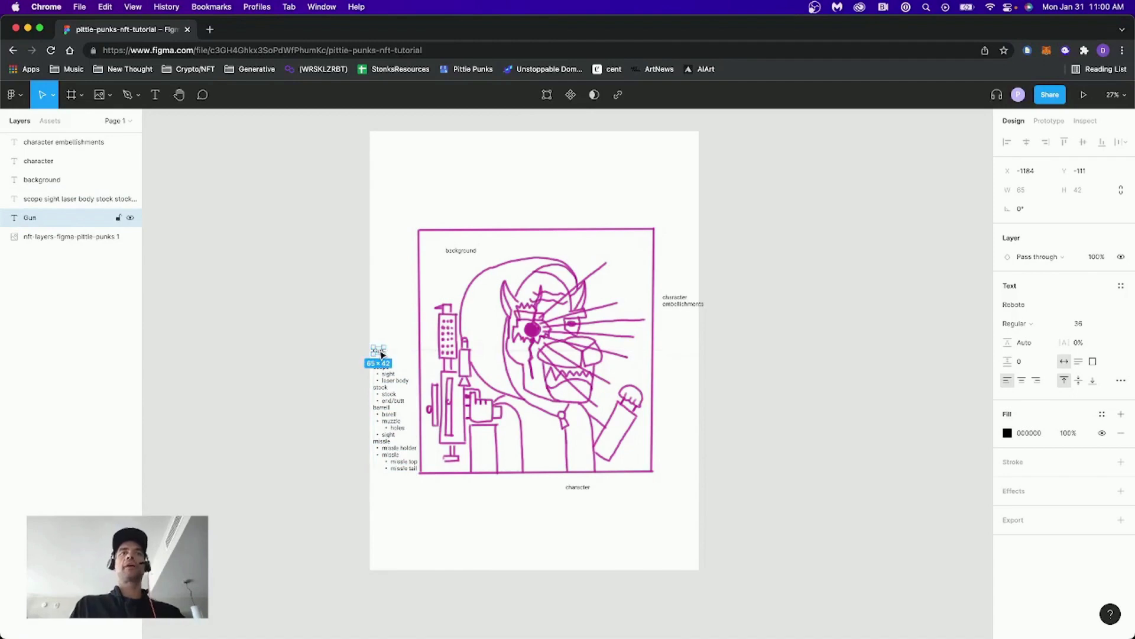
click(395, 332)
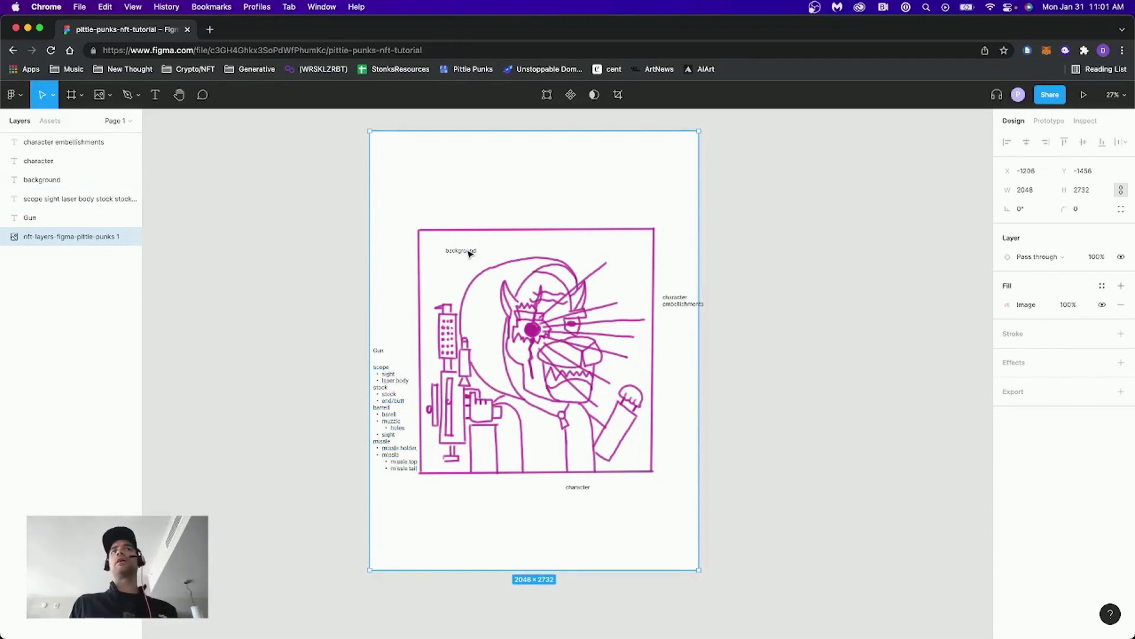
Move the "background" label above the frame, duplicate it, and place the copy directly beneath it with the text "solid".
drag(467, 251, 508, 215)
double_click(508, 215)
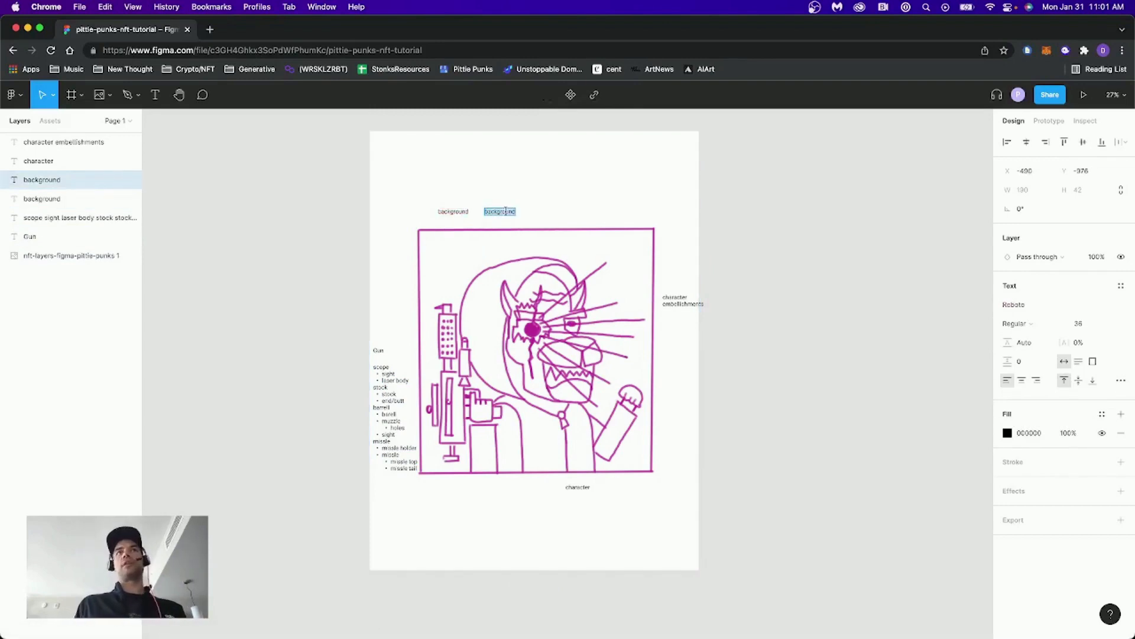
text(solid)
key(Escape)
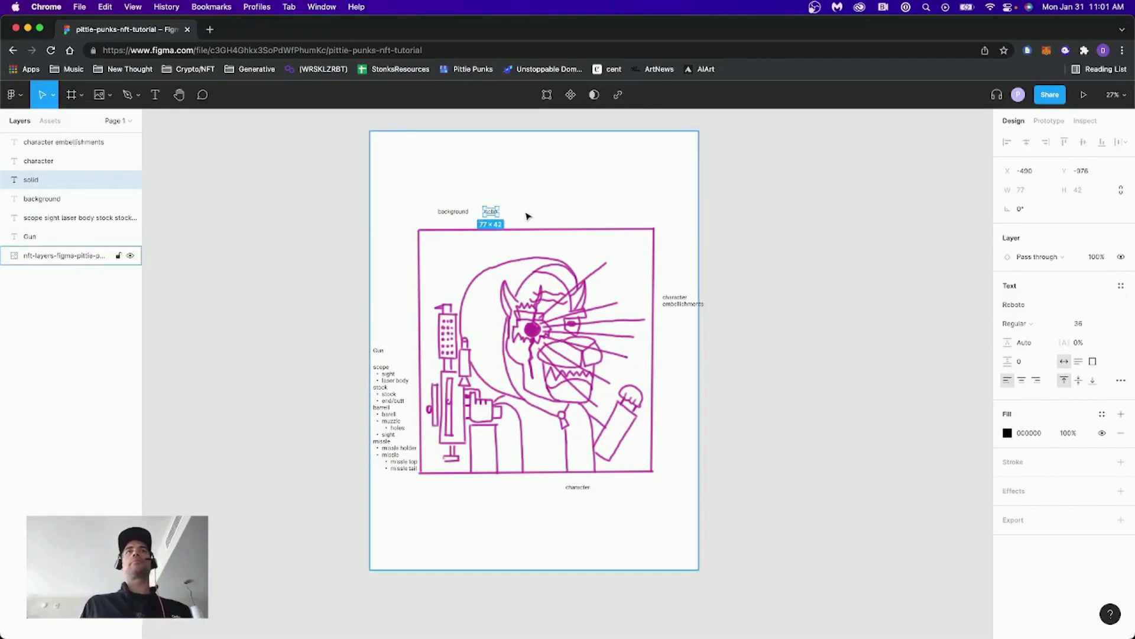
drag(492, 215, 448, 224)
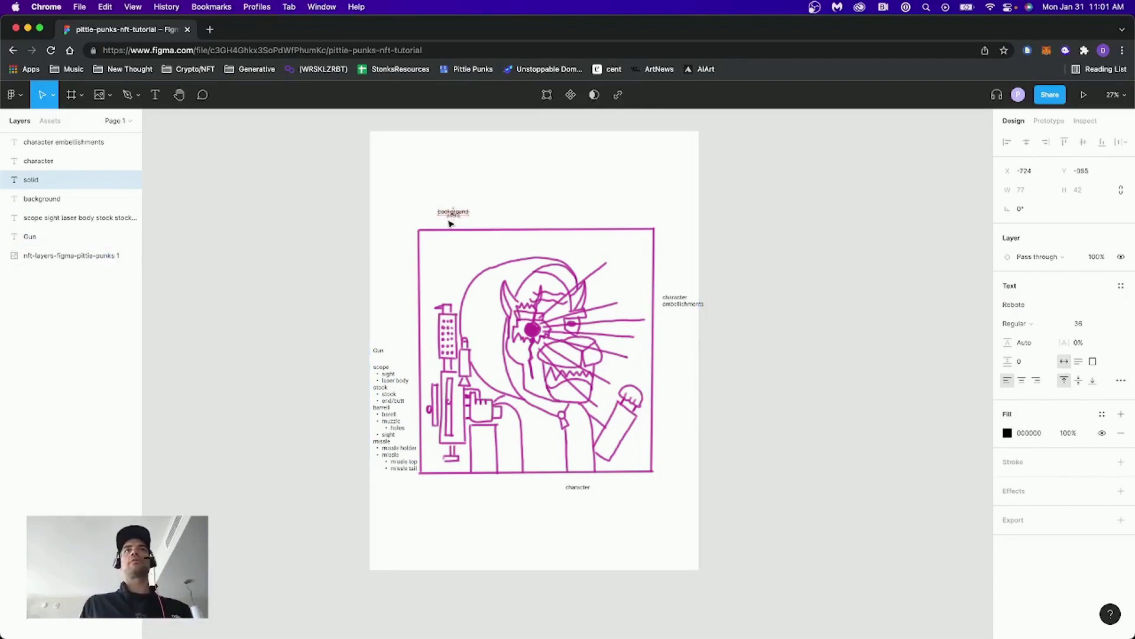
shift+click(455, 210)
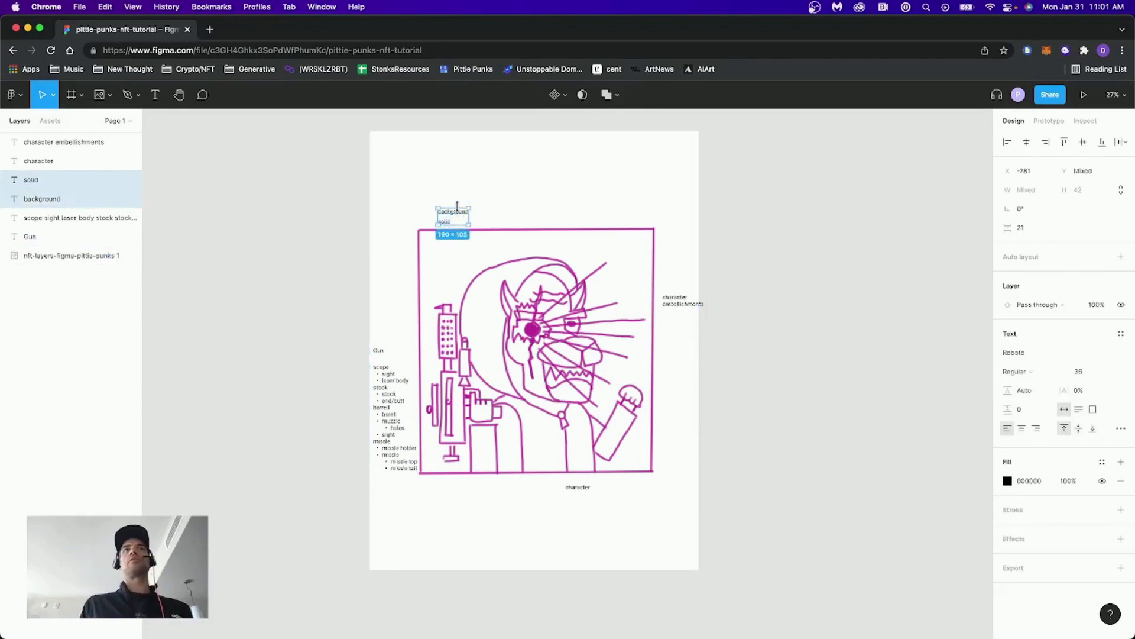
click(540, 195)
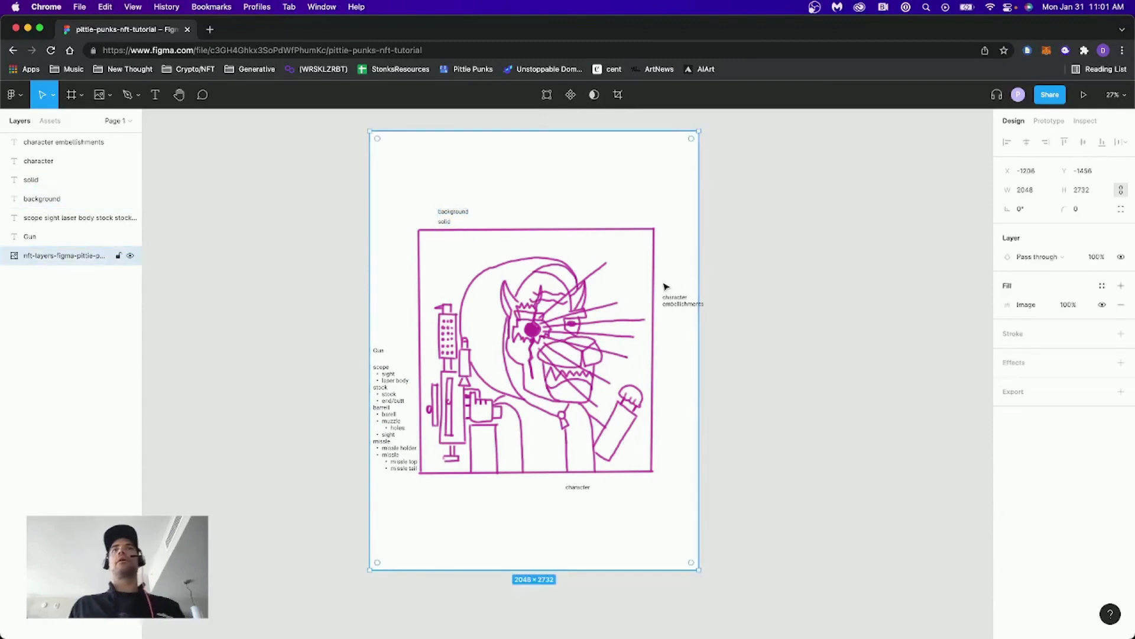
Duplicate the "character" label just below itself and start the copy's list with "character body" and "character limbs".
click(587, 490)
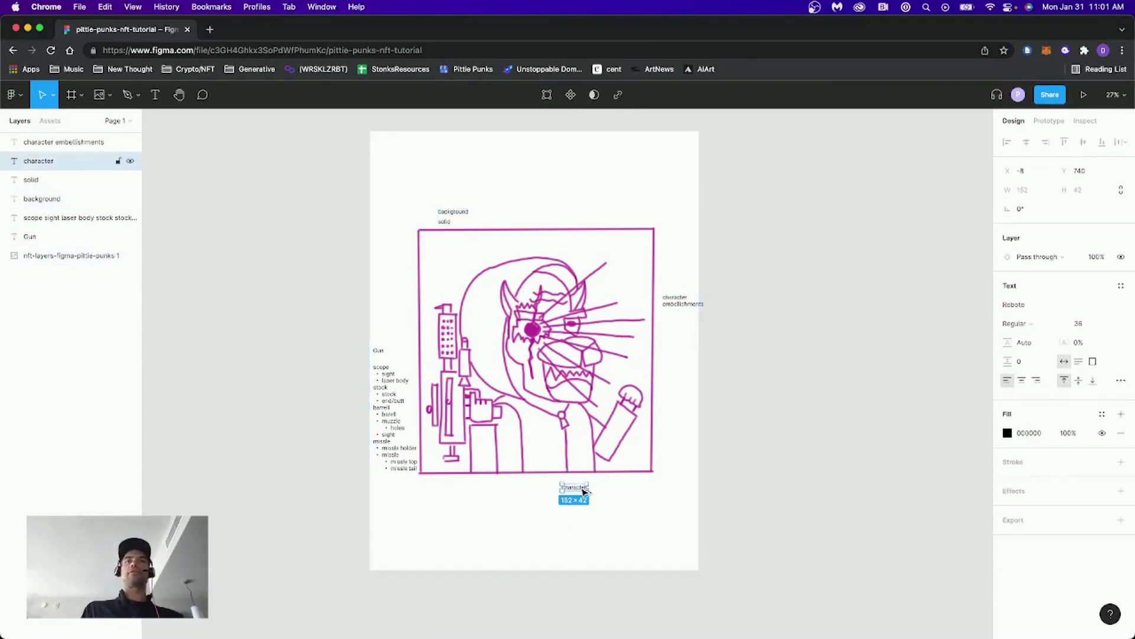
drag(584, 492, 583, 506)
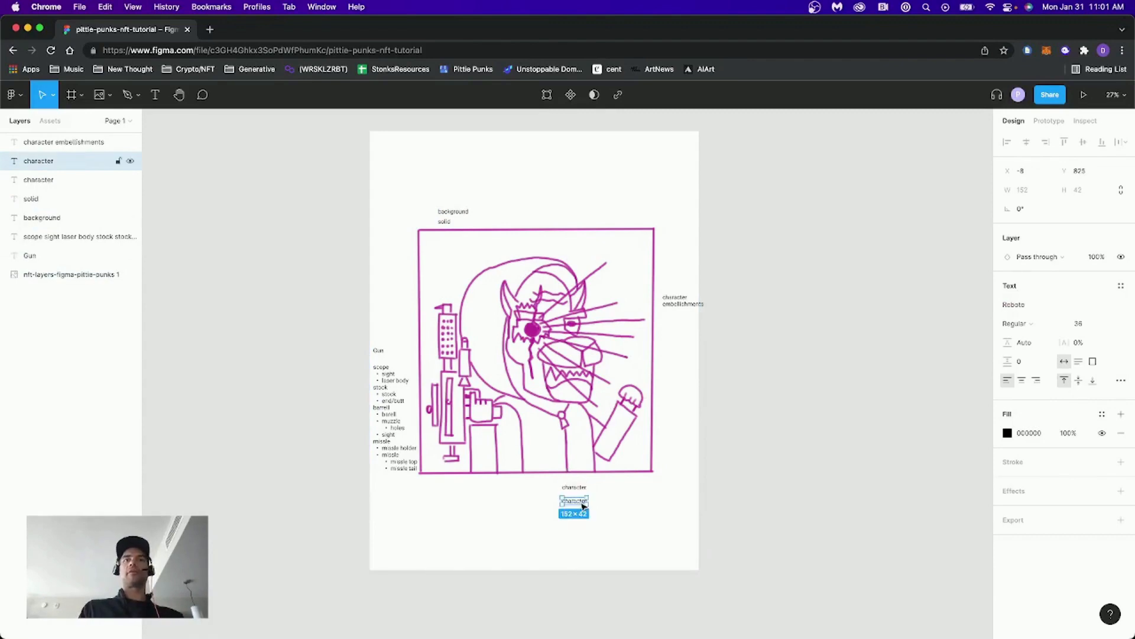
double_click(583, 507)
text(body )
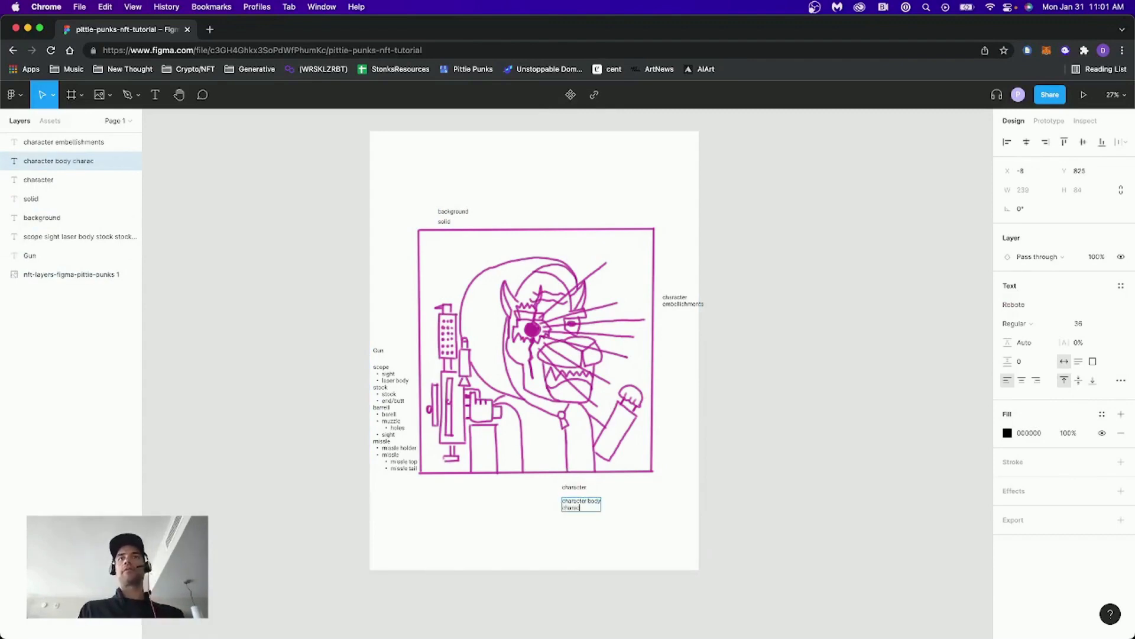
text(character limbs)
key(Return)
text(c)
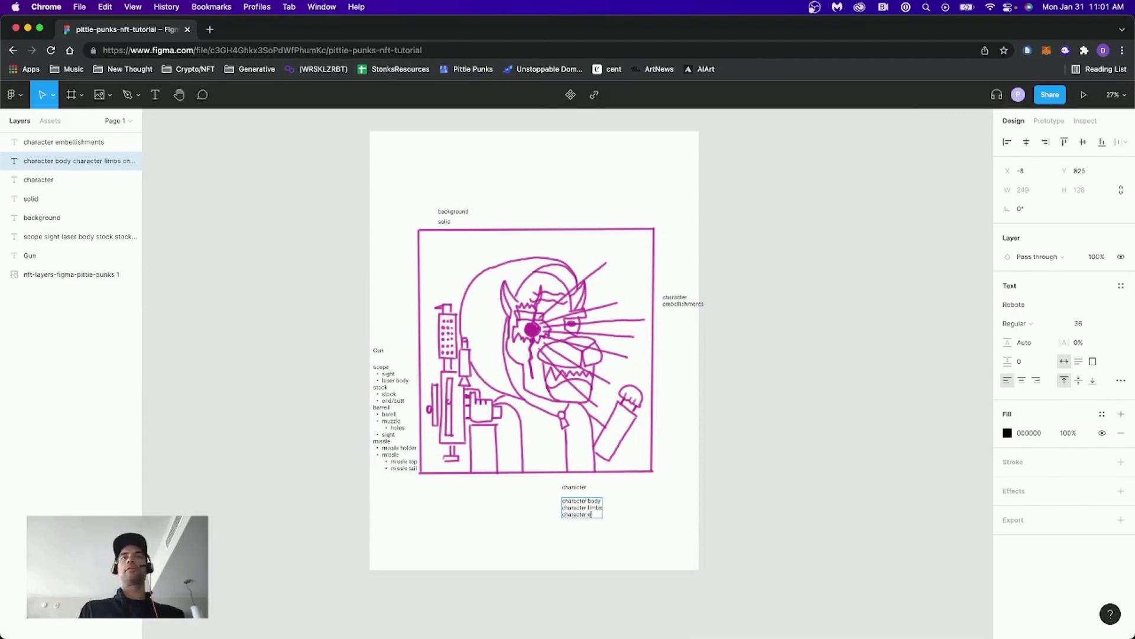
Extend the character list with the lines "character head", "character face" and "character clothes".
text(haracter head)
key(Return)
text(characte)
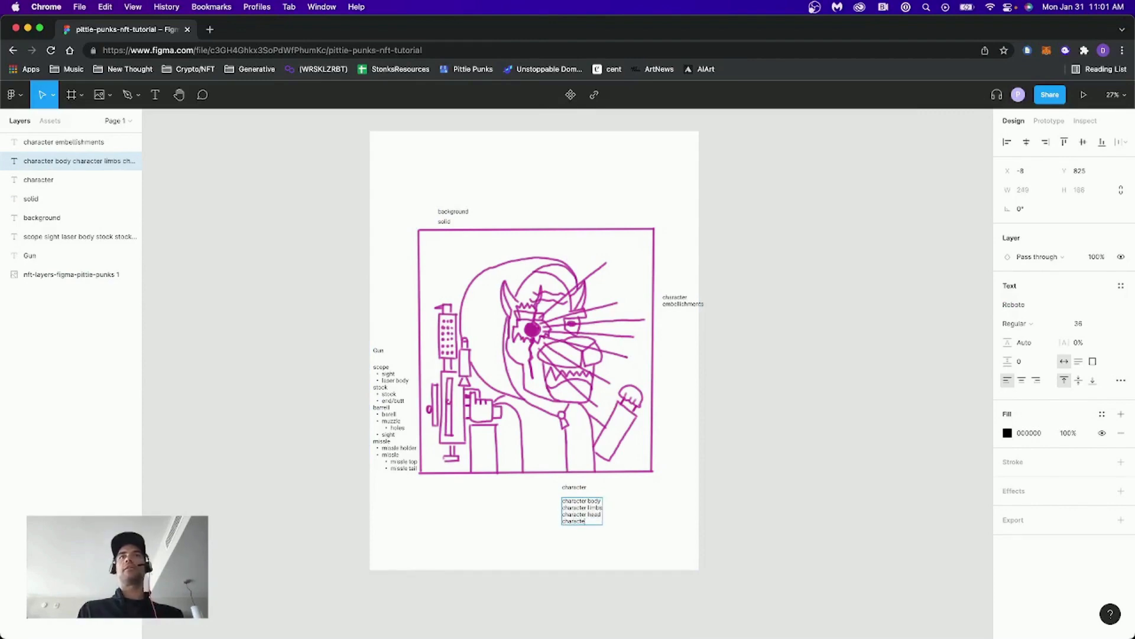
text(r hea)
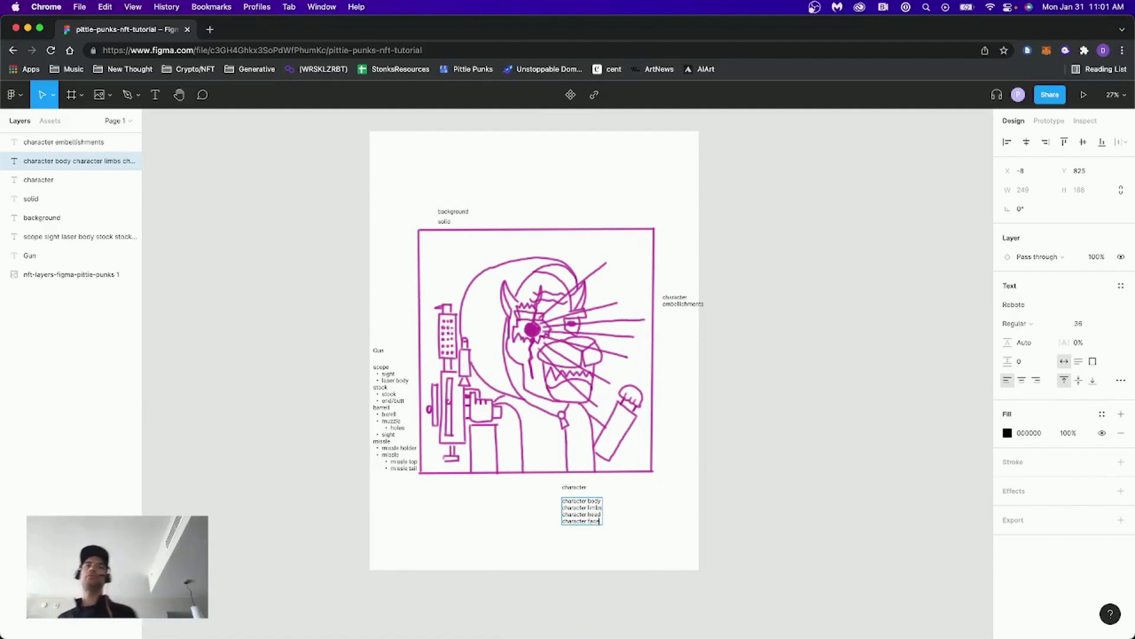
key(Return)
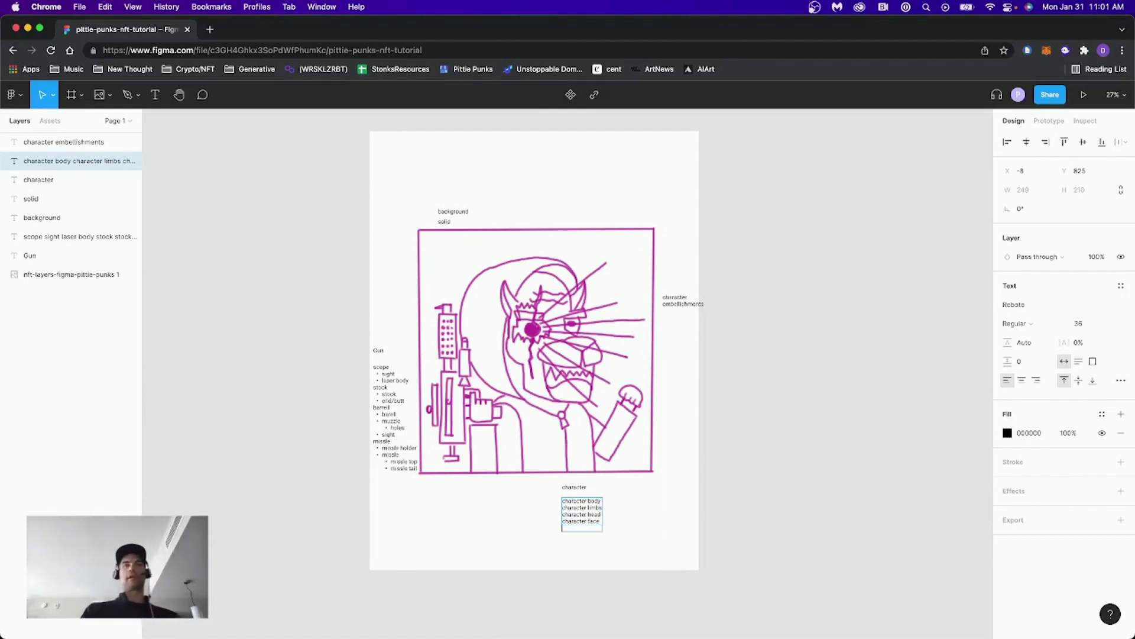
text(character clothes)
key(Escape)
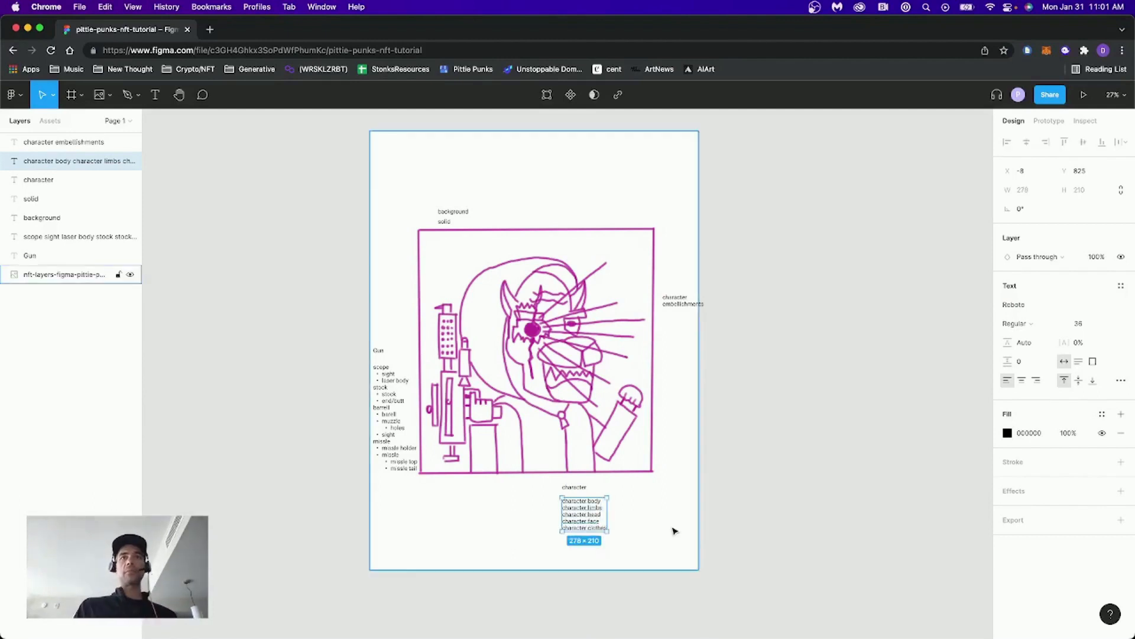
Under "character face", add the bullets "snout", "snarl", "eyes" and "eye brow".
double_click(599, 501)
click(599, 500)
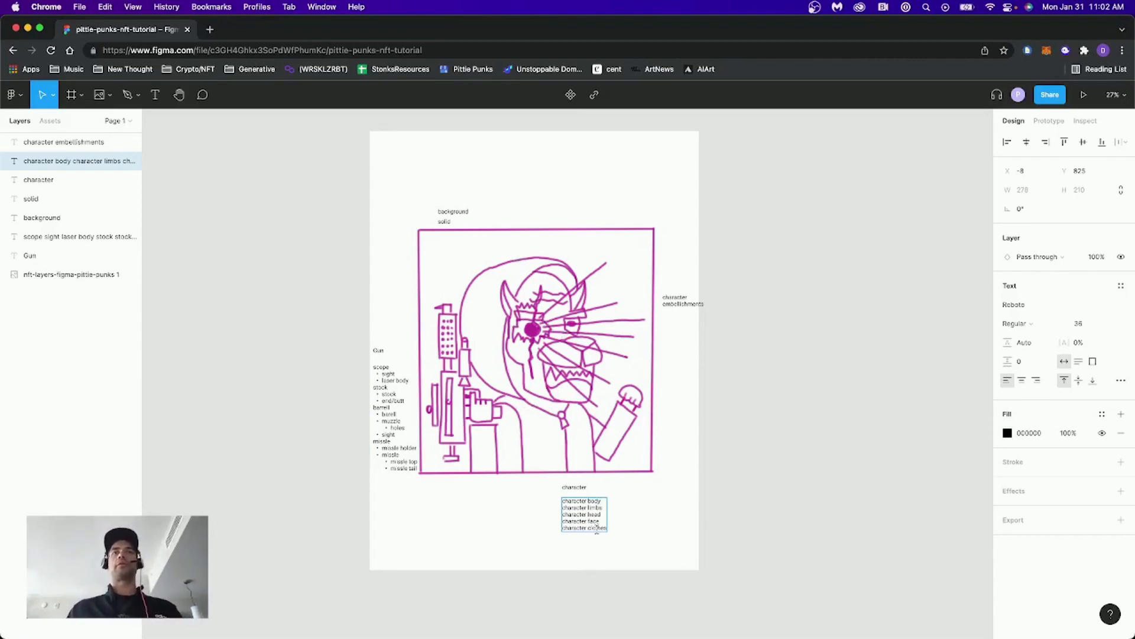
click(605, 520)
key(Return)
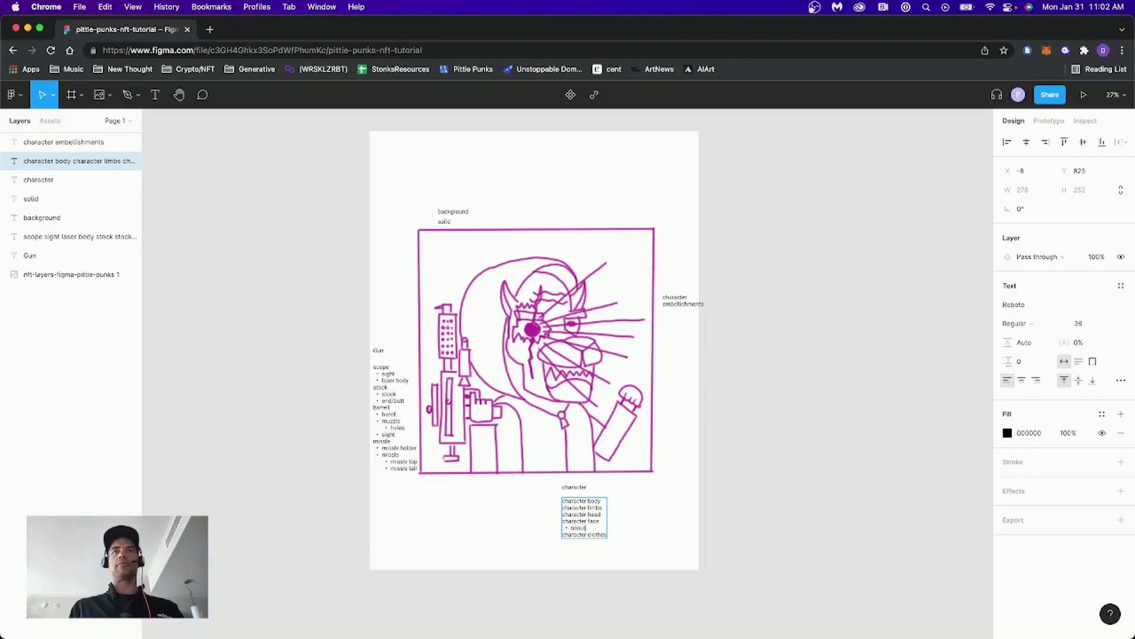
key(Return)
key(Return)
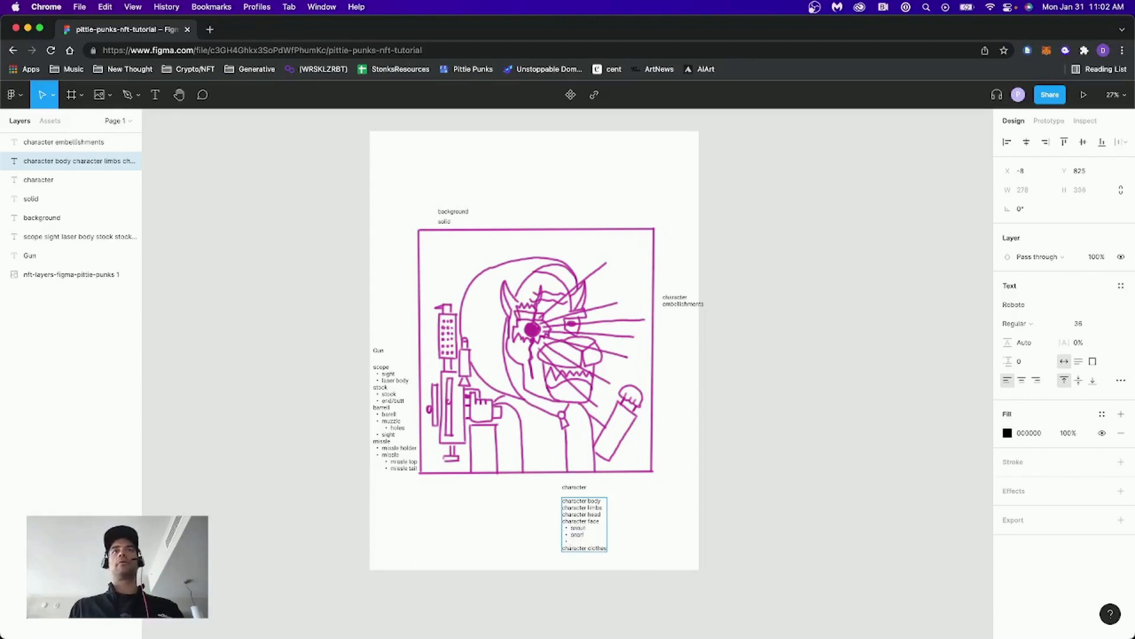
text(eyes)
key(Return)
text(e)
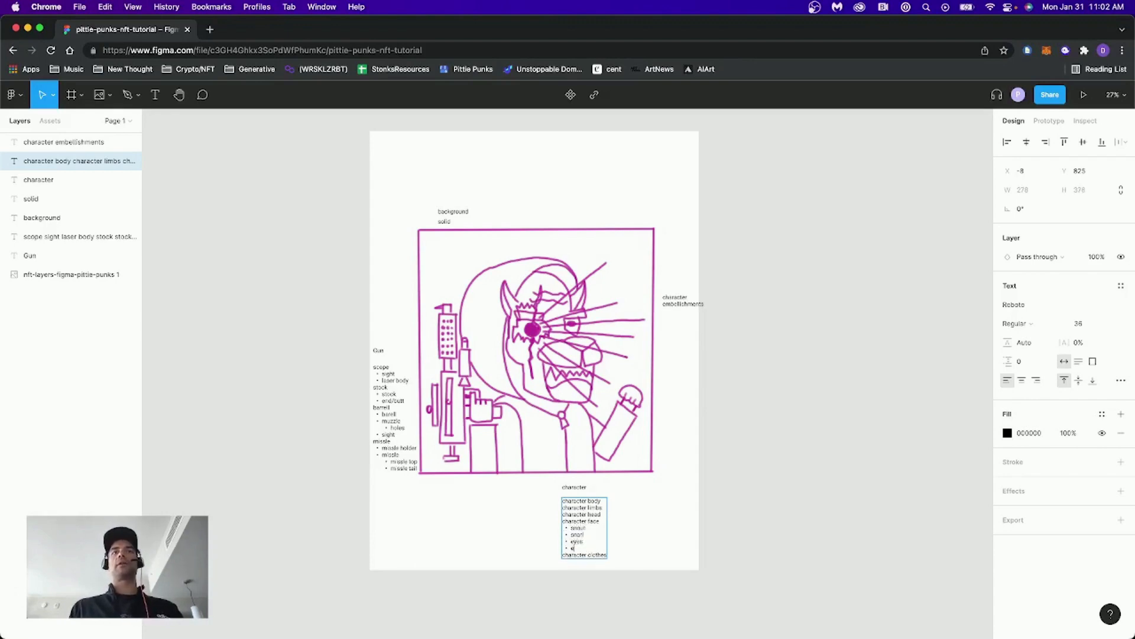
text(ye brows)
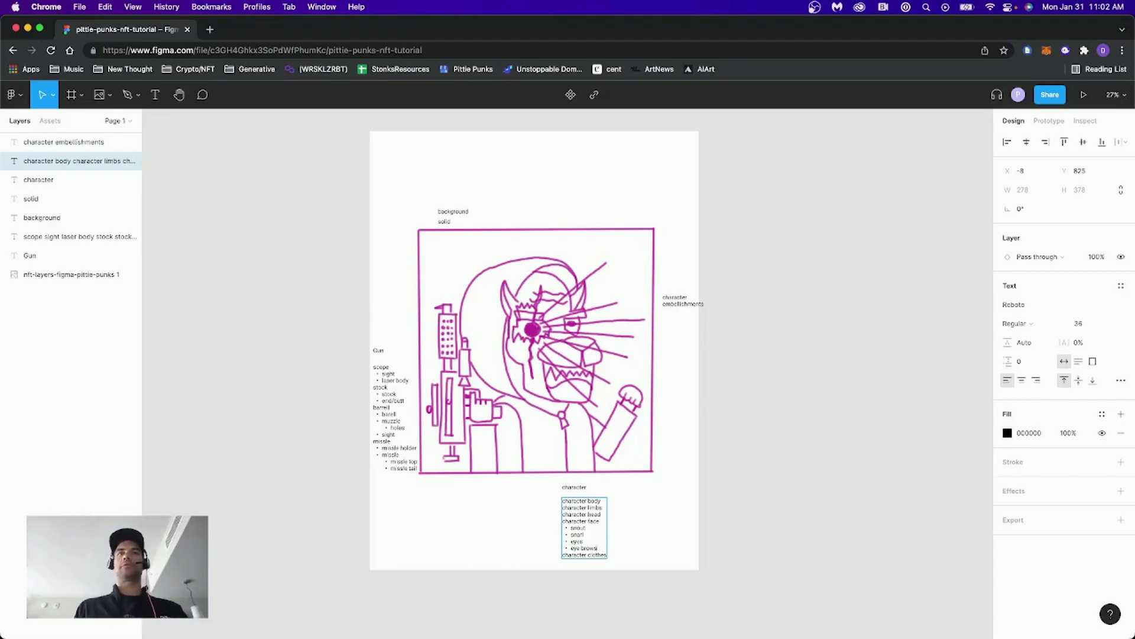
Add an "ears" bullet after "eye brow" and a "nose" bullet after "snout", leaving no empty bullet in the list.
key(Return)
text(ears)
key(Return)
key(Return)
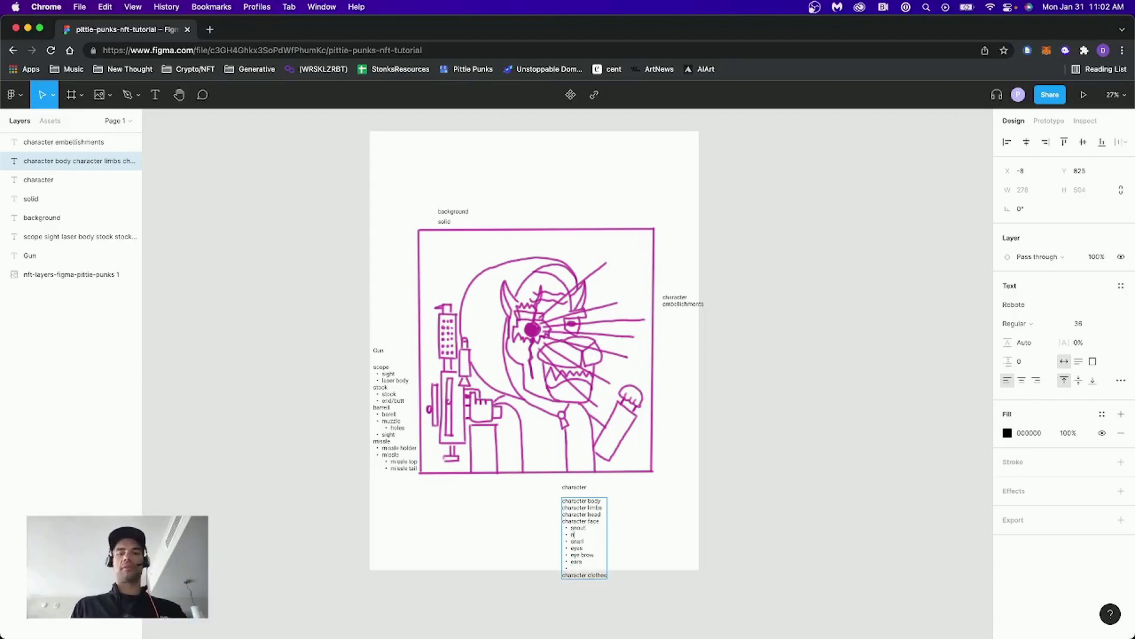
text(nose)
click(572, 568)
key(BackSpace)
key(BackSpace)
key(Escape)
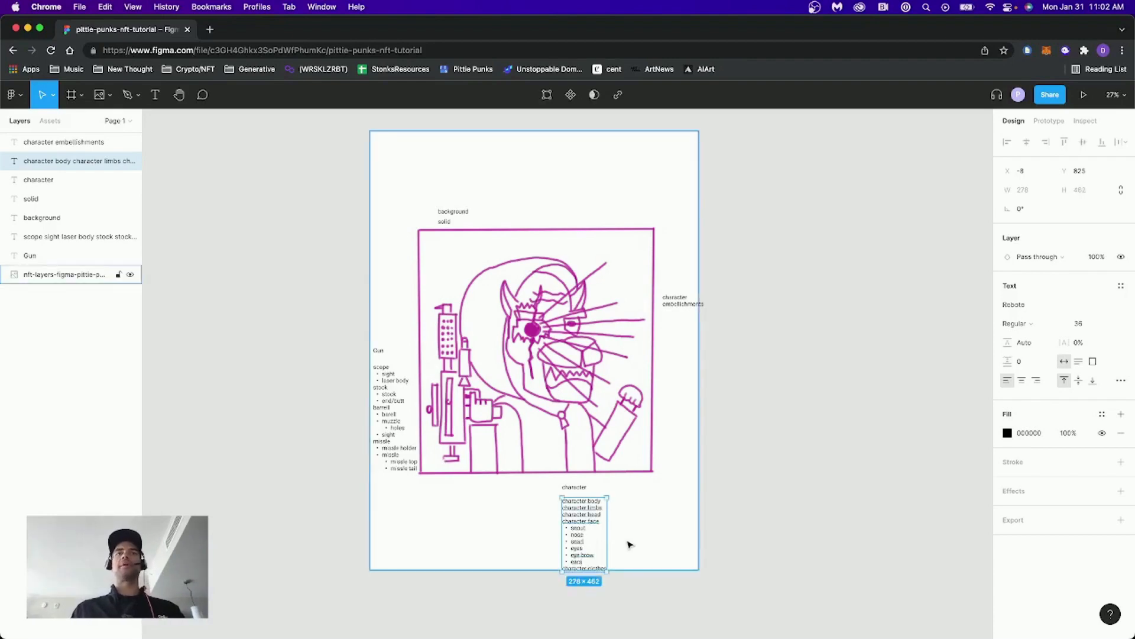
Shift the "character" label and its parts list up so the whole list fits on the sketch page.
click(573, 488)
drag(572, 530, 581, 485)
click(756, 530)
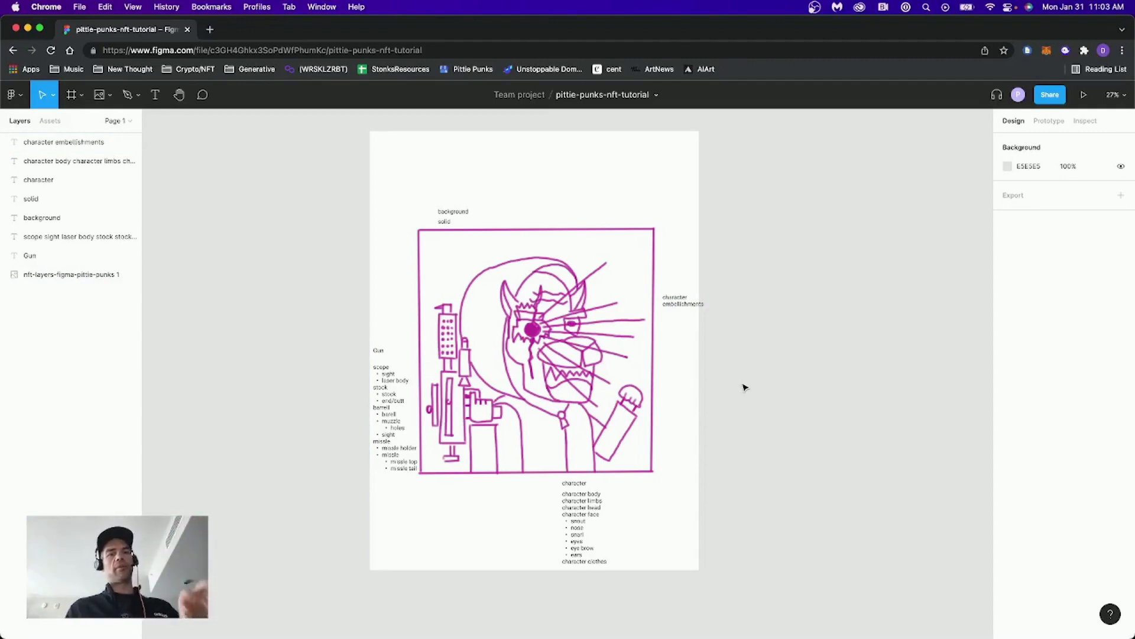
Group the sketch with all its text labels and place an unlabelled copy of the sketch image beside it.
scroll(744, 388, right, 3)
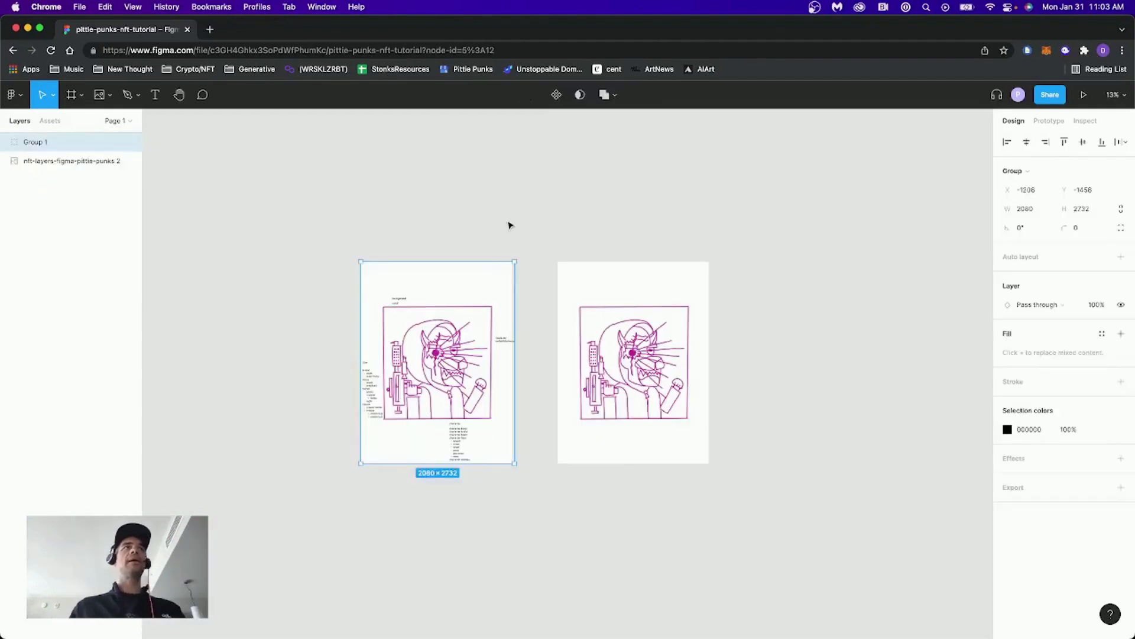
drag(531, 223, 766, 502)
click(260, 229)
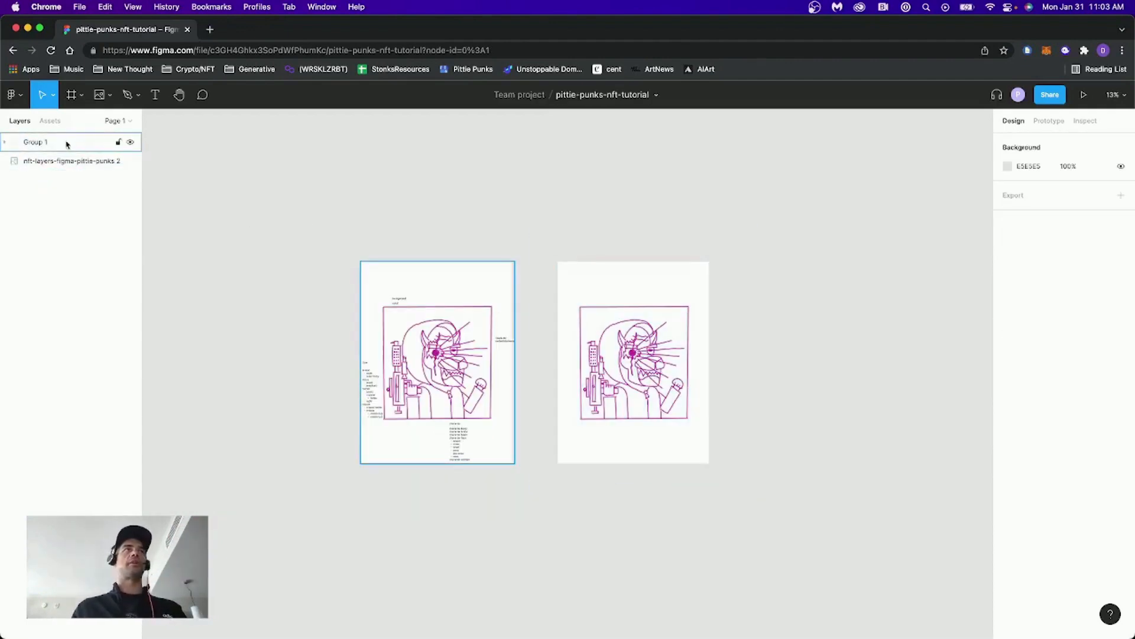
Move the labelled group below the sketch copy in the layer order and rename the group as "sketch".
drag(68, 144, 69, 184)
double_click(50, 161)
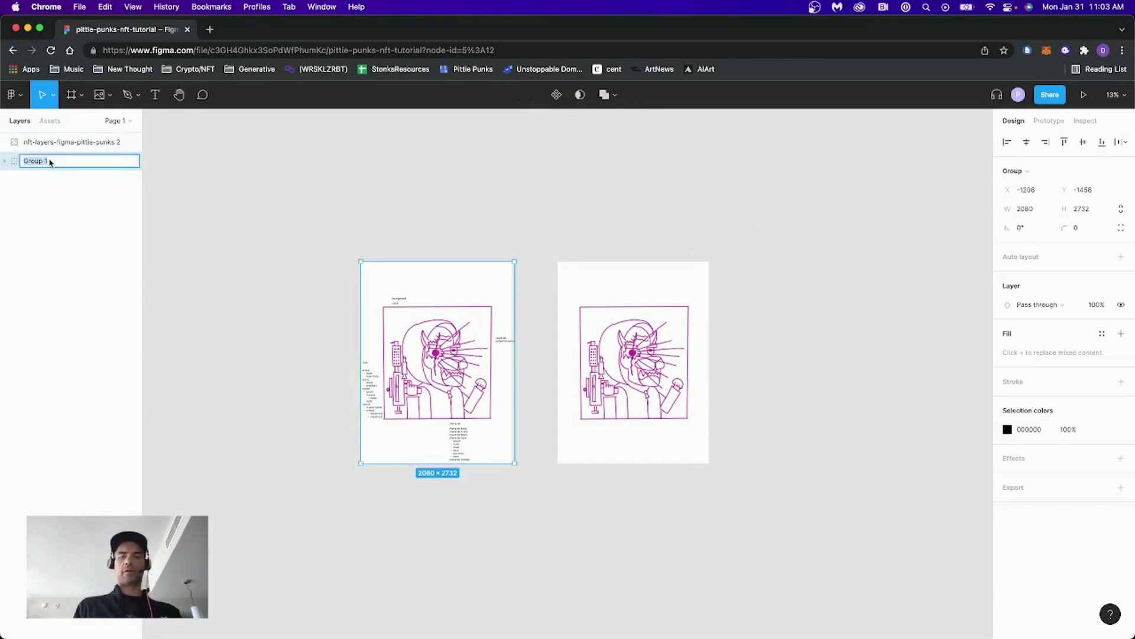
text(sketch)
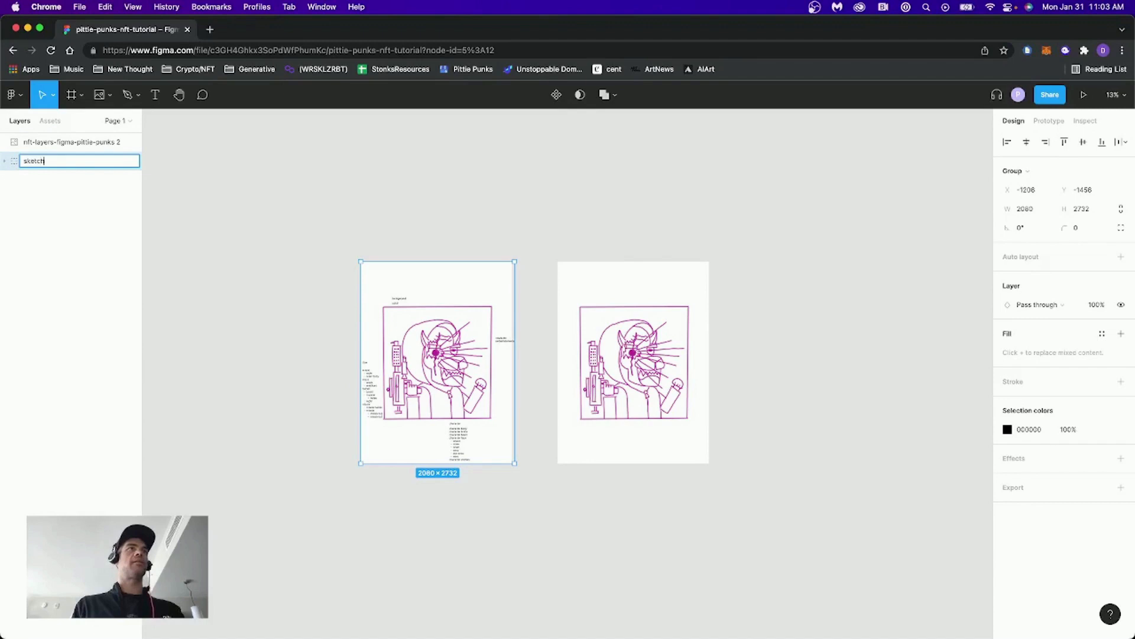
key(Return)
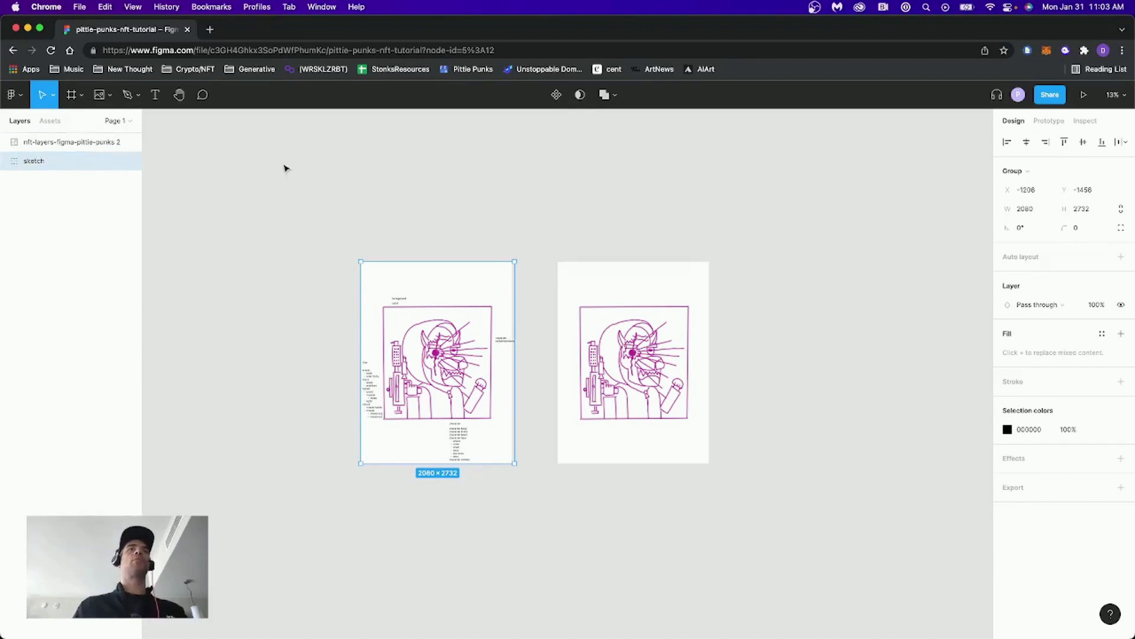
Move the unlabelled sketch copy closer to the labelled sketch group, keeping the two nearly level.
click(693, 291)
drag(680, 299, 554, 240)
mouse_move(541, 287)
mouse_down()
mouse_move(540, 396)
mouse_move(507, 408)
mouse_move(657, 348)
mouse_move(662, 332)
mouse_move(633, 331)
mouse_up()
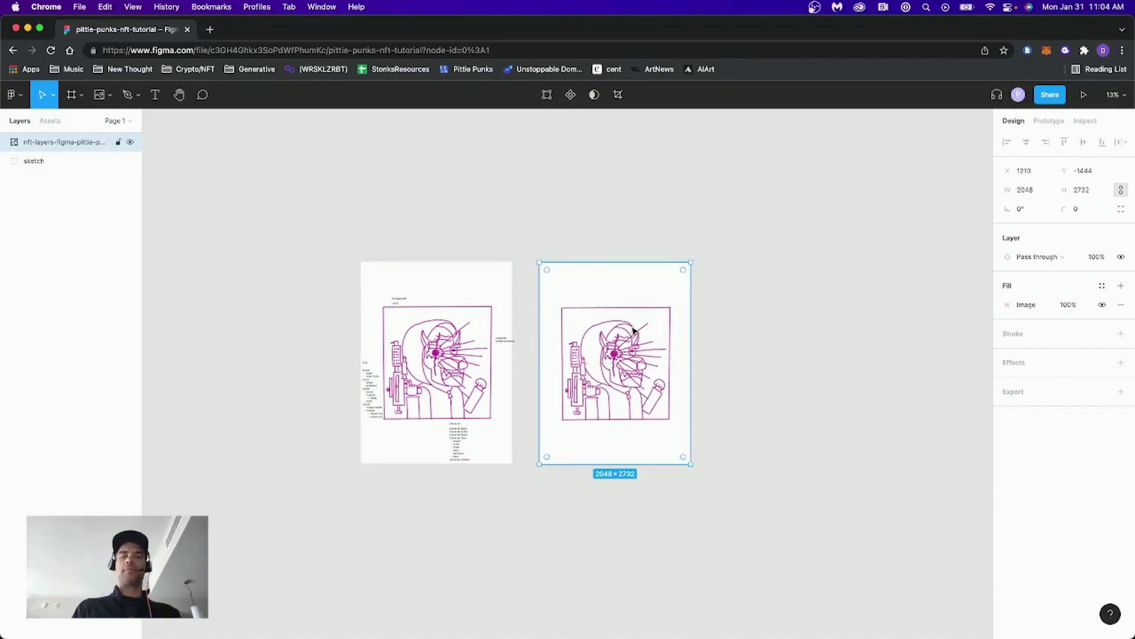
key(minus)
key(minus)
key(minus)
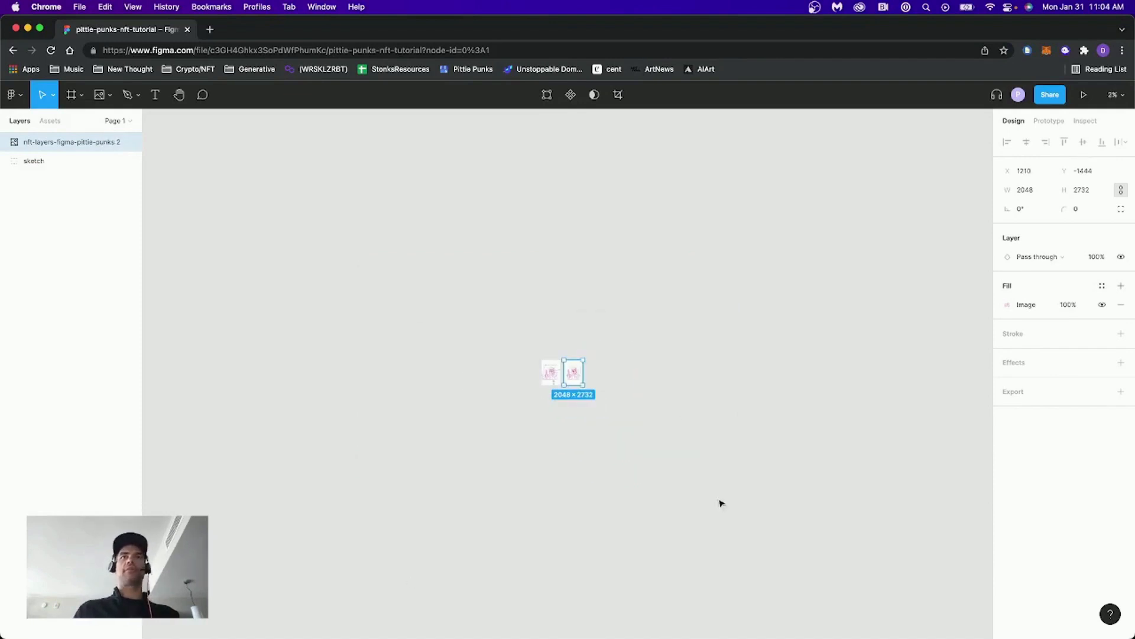
key(z)
drag(520, 336, 765, 453)
key(Escape)
drag(214, 231, 502, 406)
scroll(502, 406, left, 2)
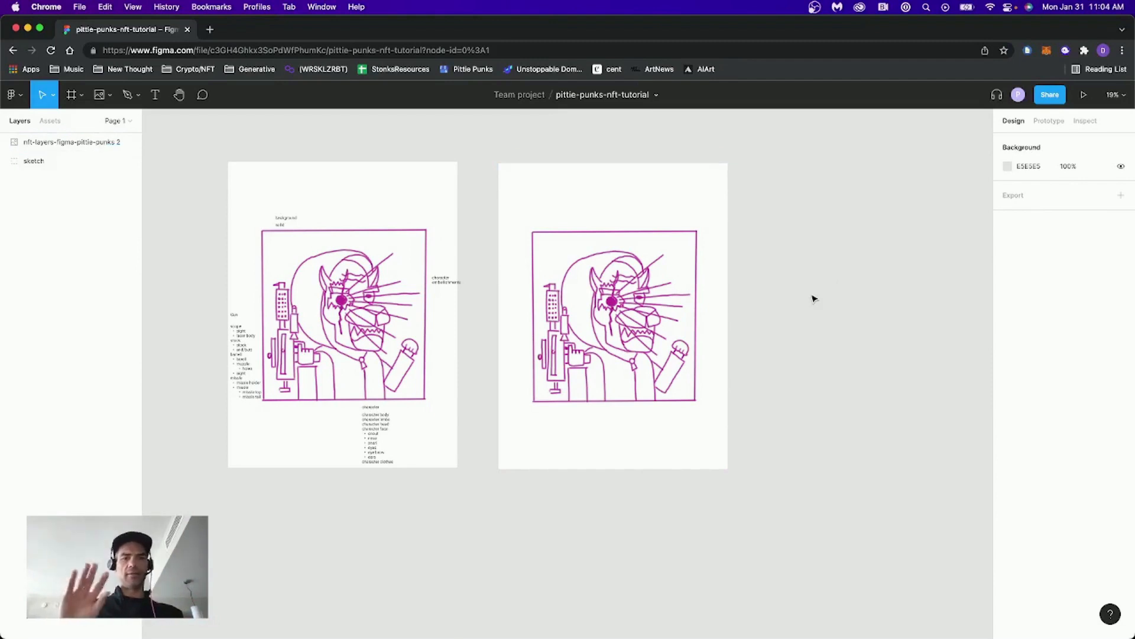
scroll(813, 299, down, 3)
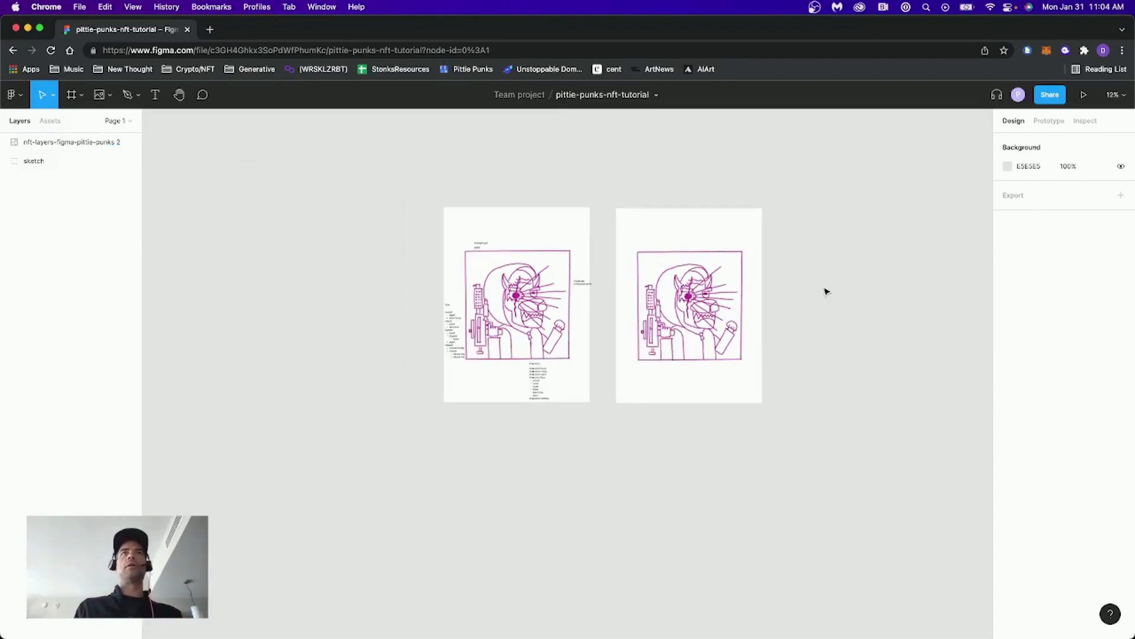
scroll(549, 259, right, 5)
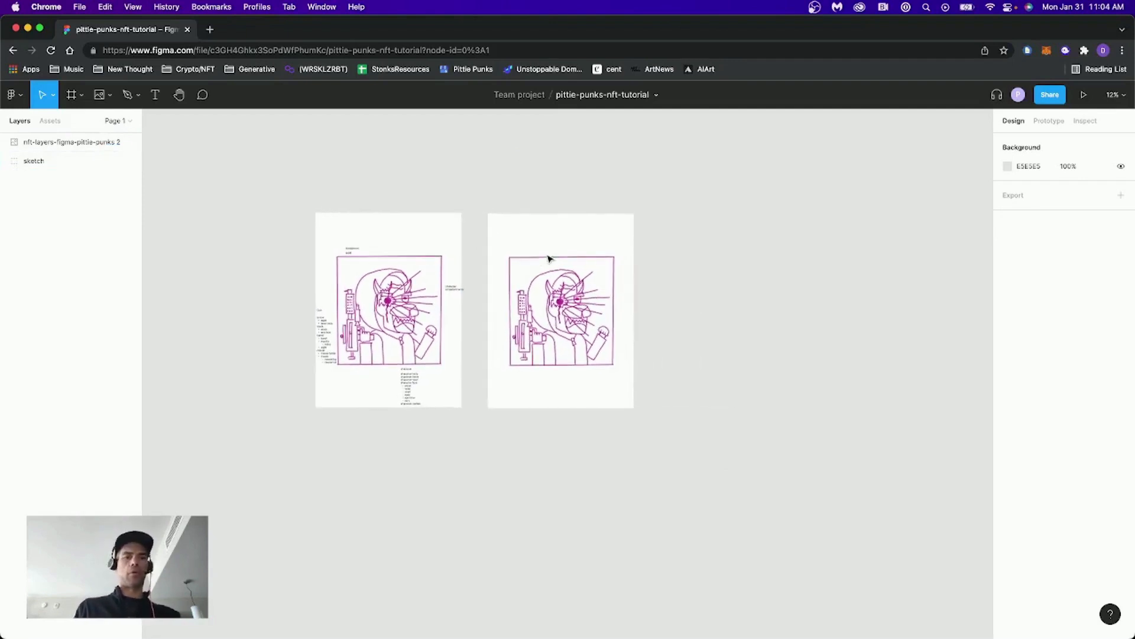
key(f)
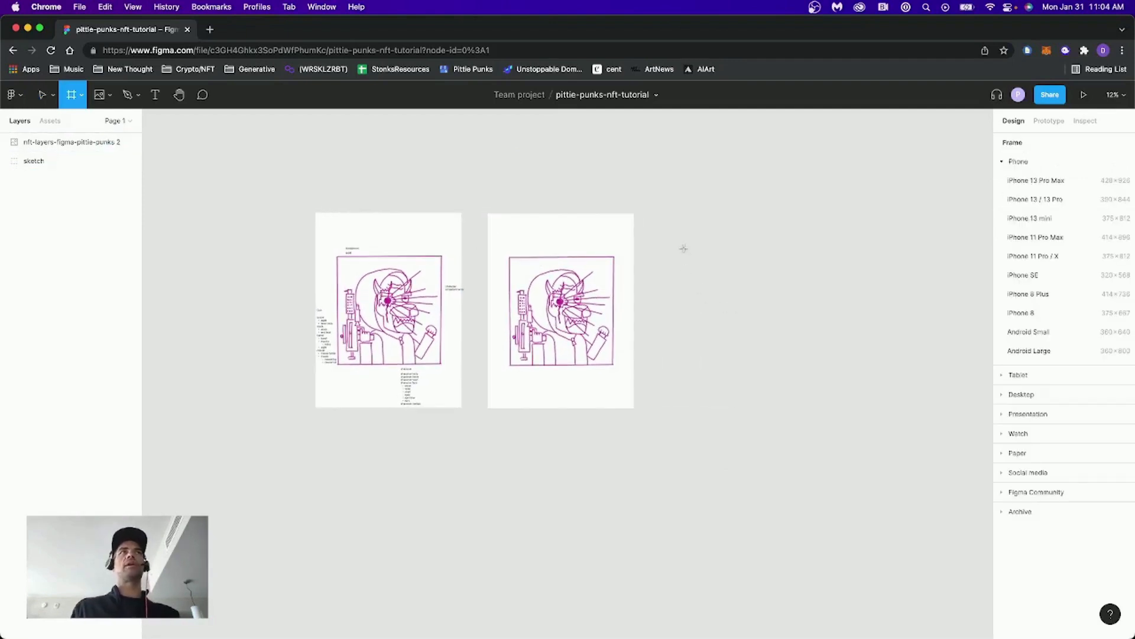
click(684, 248)
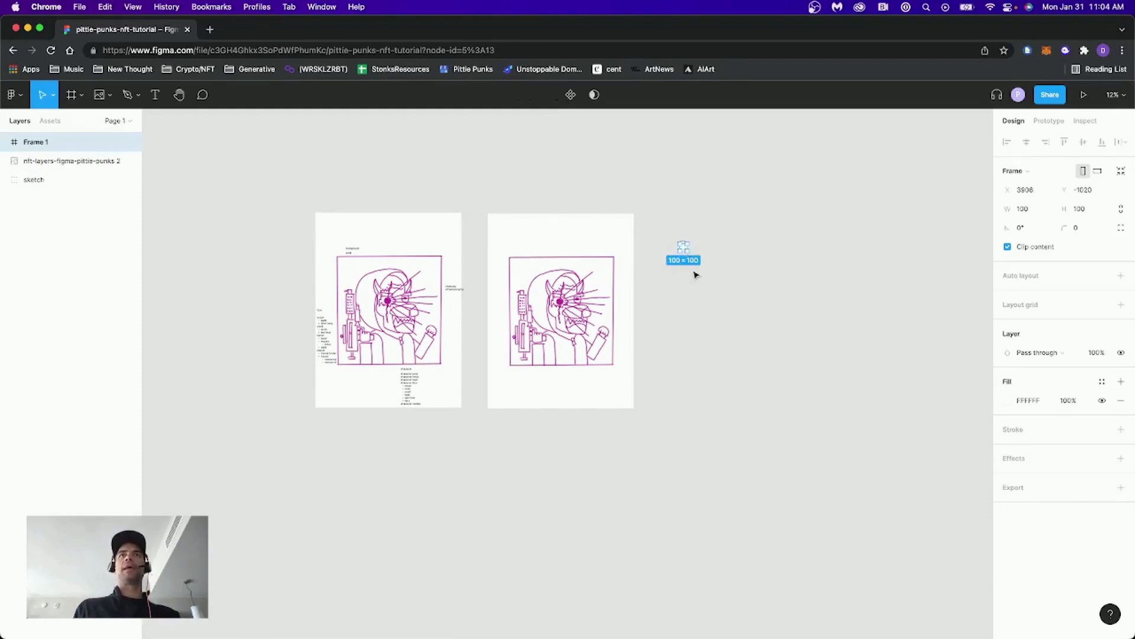
scroll(695, 274, up, 5)
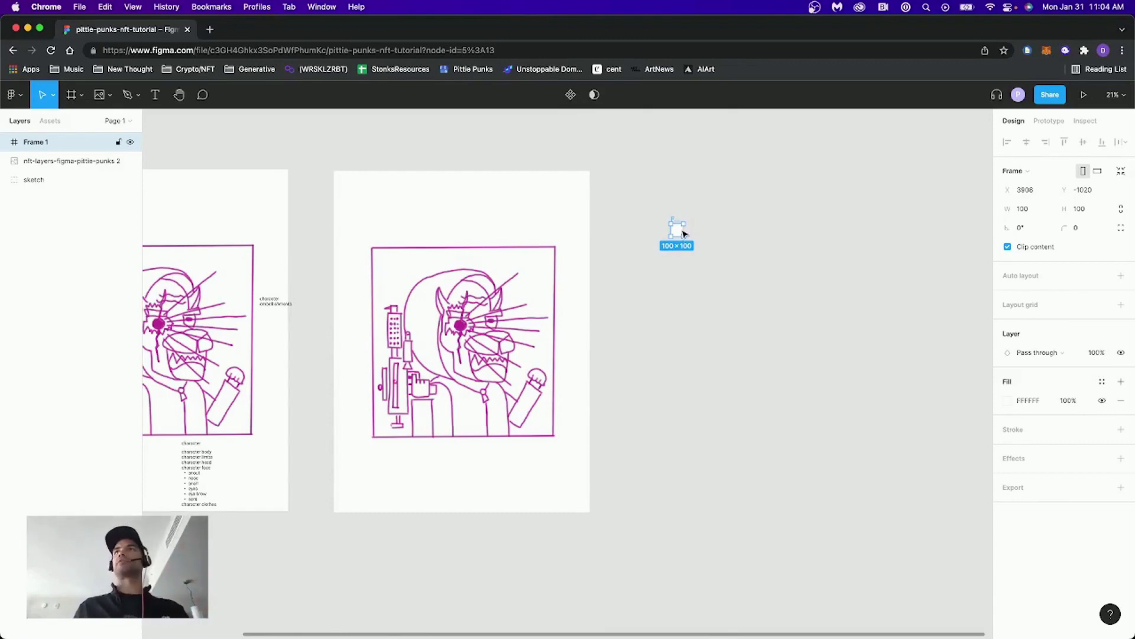
key(Delete)
Create a 2000 × 2000 frame beside the sketch copy and nest the unlabelled sketch copy inside it.
key(f)
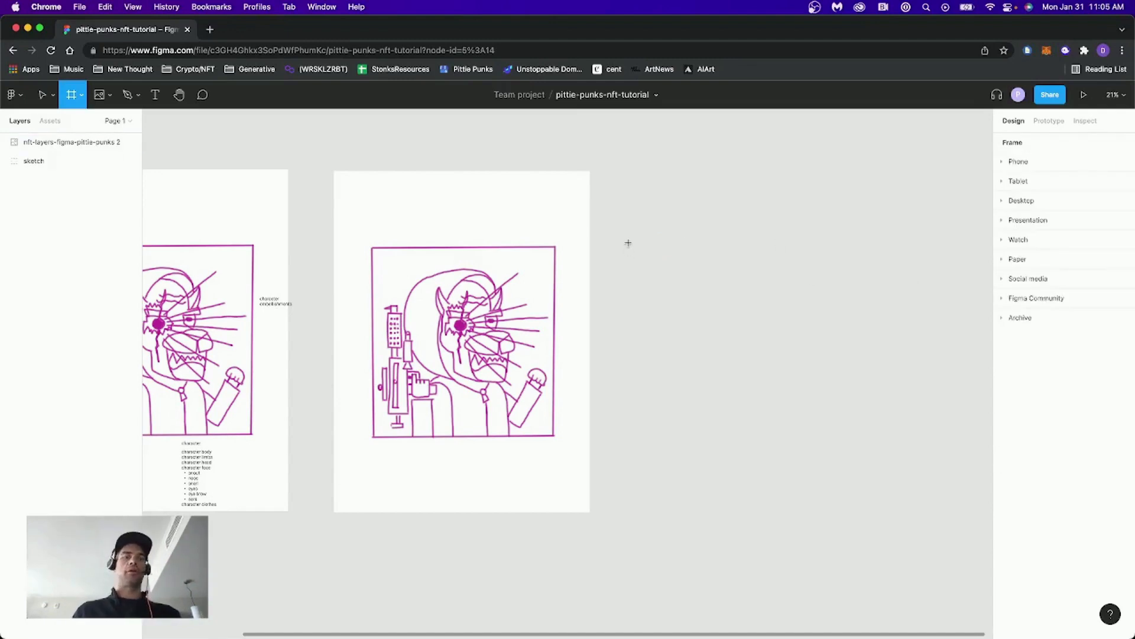
drag(628, 239, 897, 542)
click(1036, 211)
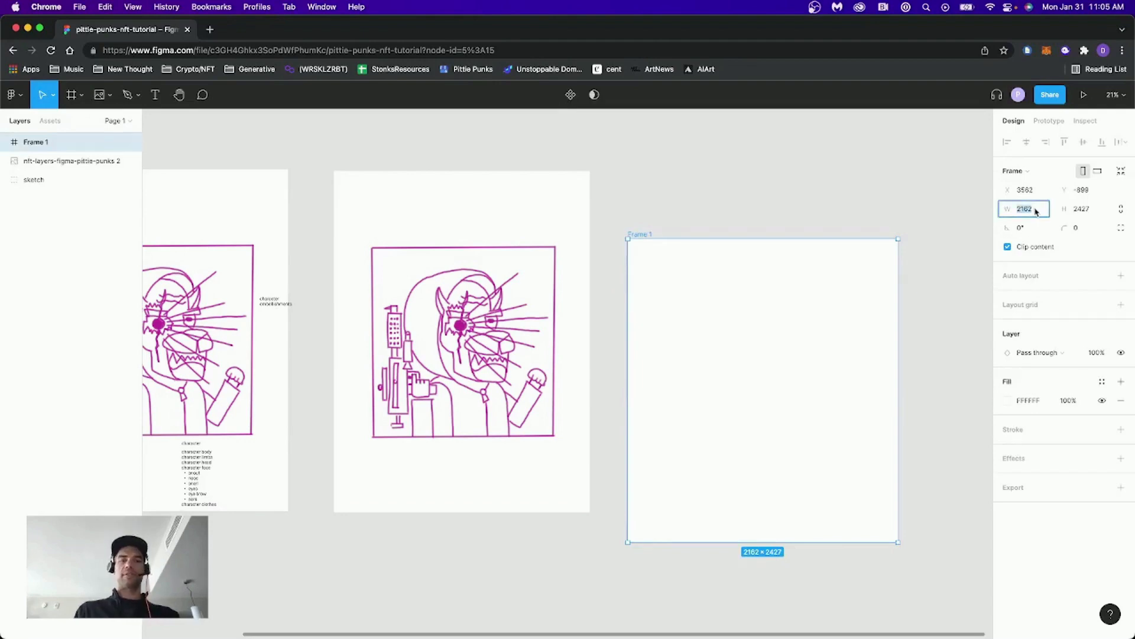
text(2000)
key(Tab)
text(2000)
key(Return)
mouse_move(717, 309)
mouse_down()
mouse_move(704, 294)
mouse_move(697, 302)
mouse_up()
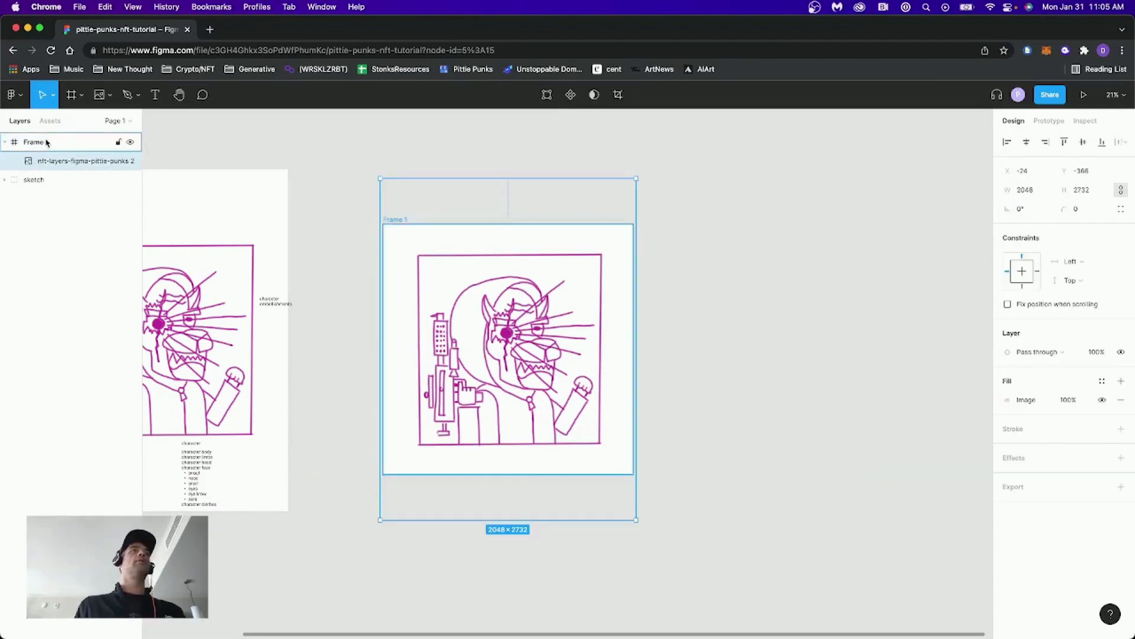
Rename the new frame as "pittie-punk-sparty".
click(48, 143)
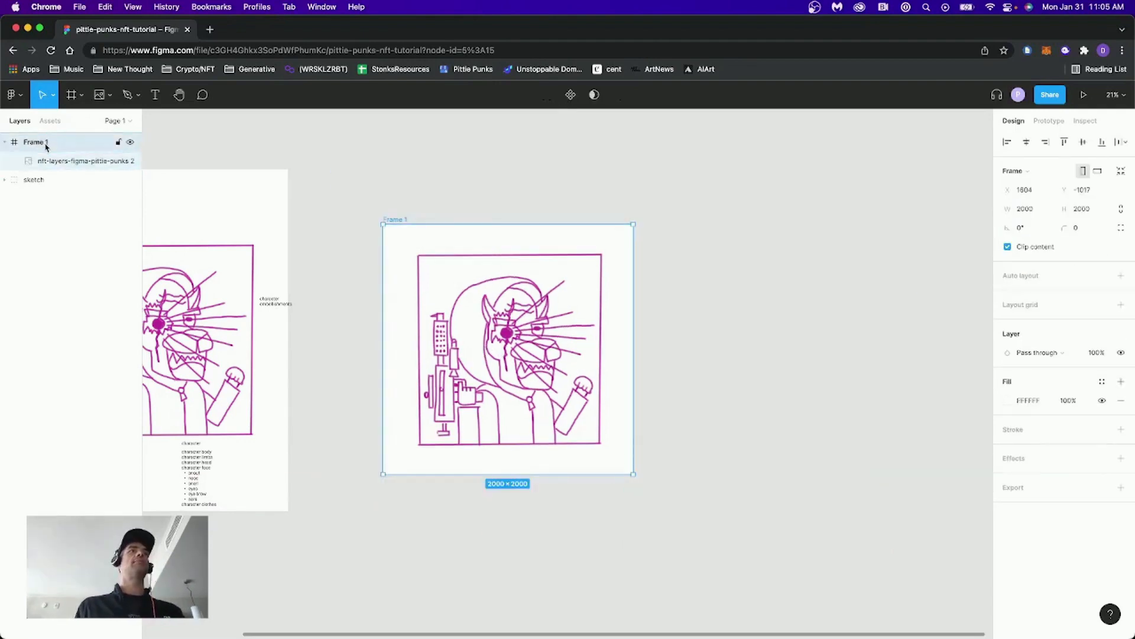
double_click(46, 142)
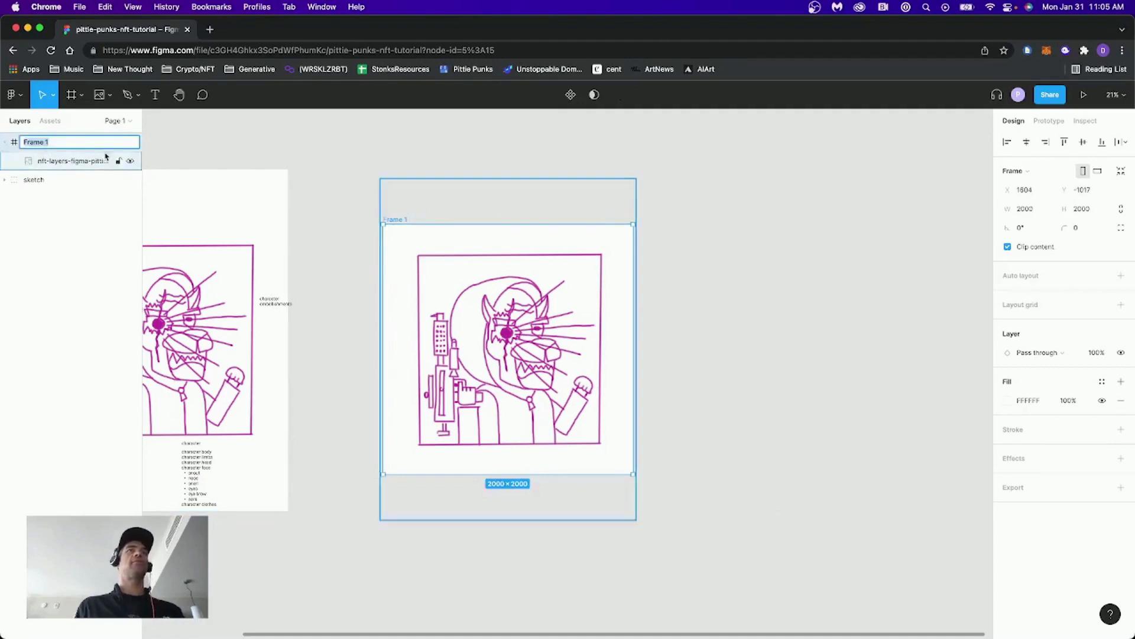
click(55, 166)
click(35, 147)
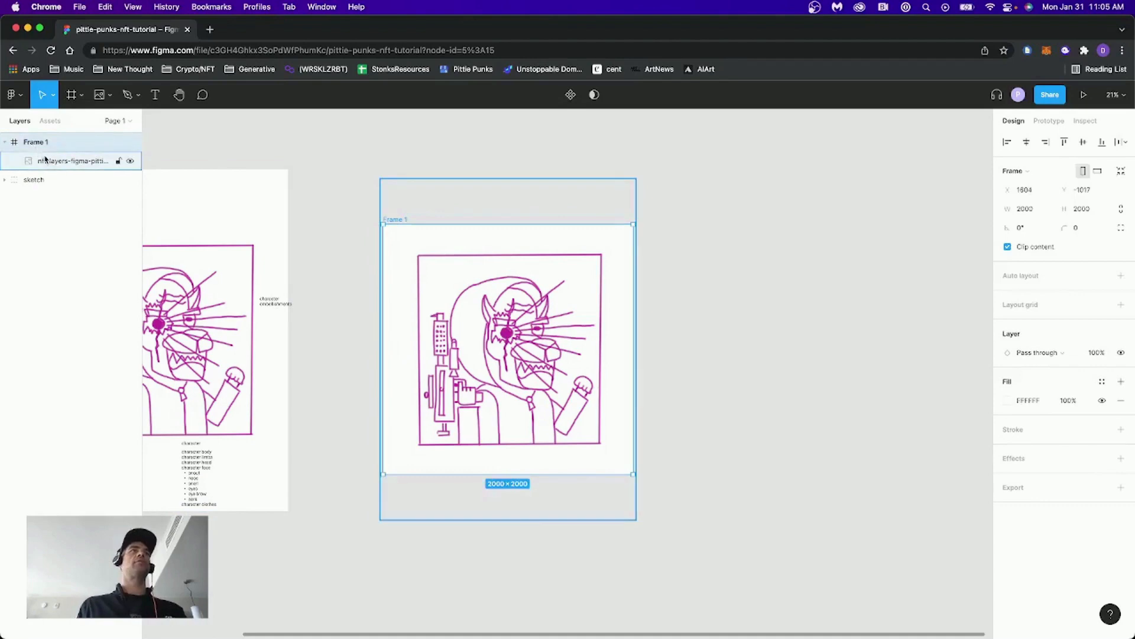
click(45, 159)
click(43, 143)
Lock the sketch image layer inside the "pittie-punk-sparty" frame.
click(69, 163)
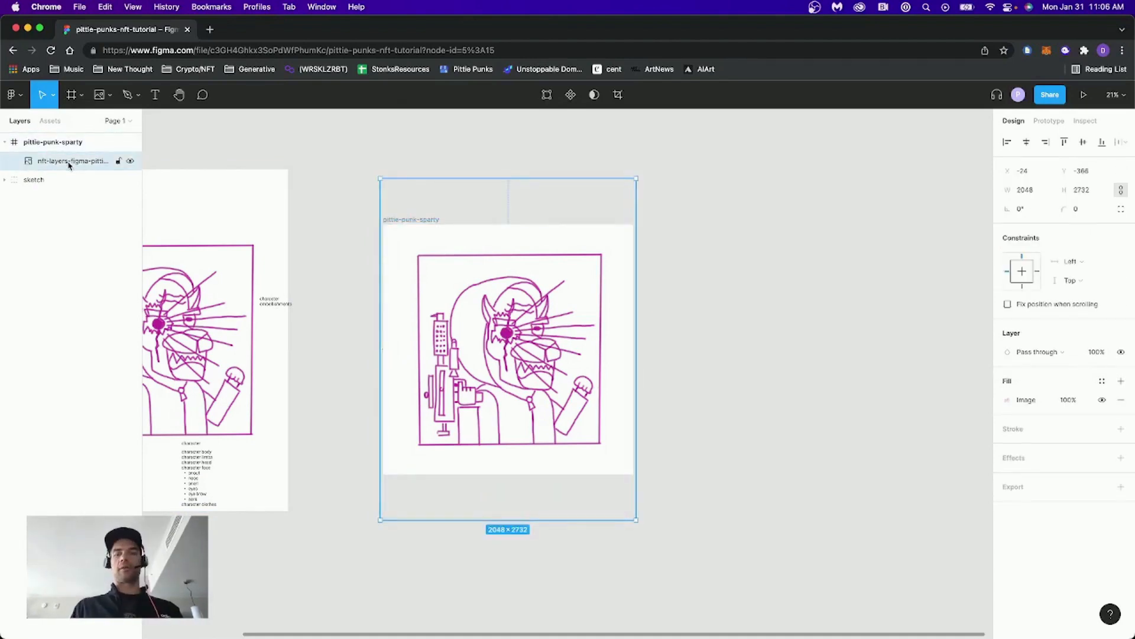
key(plus)
key(minus)
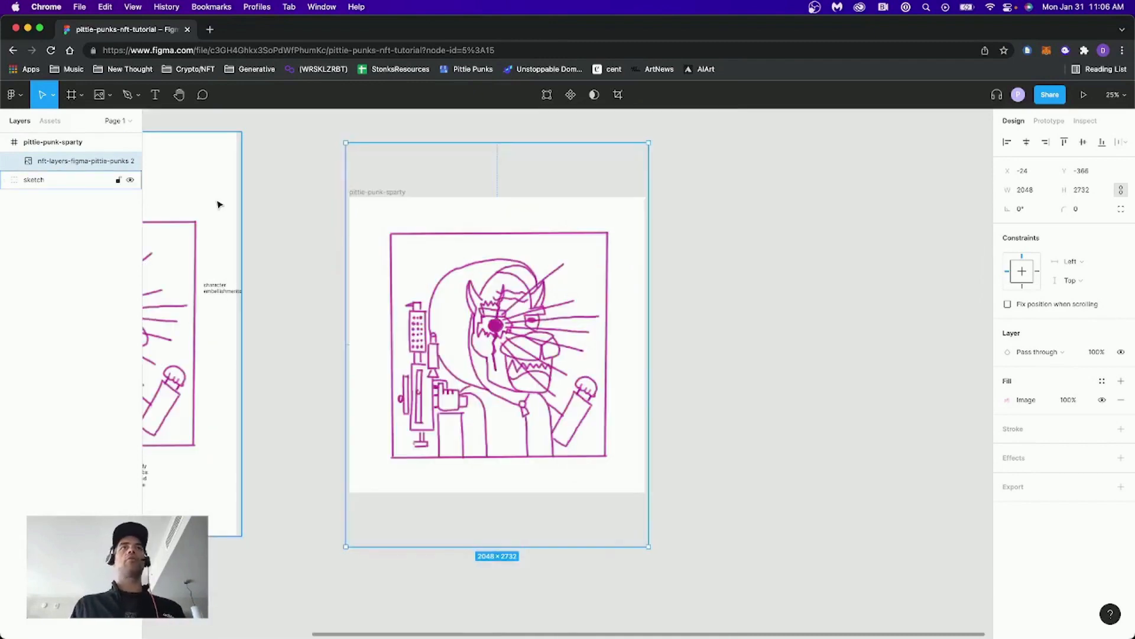
scroll(218, 203, left, 2)
click(119, 161)
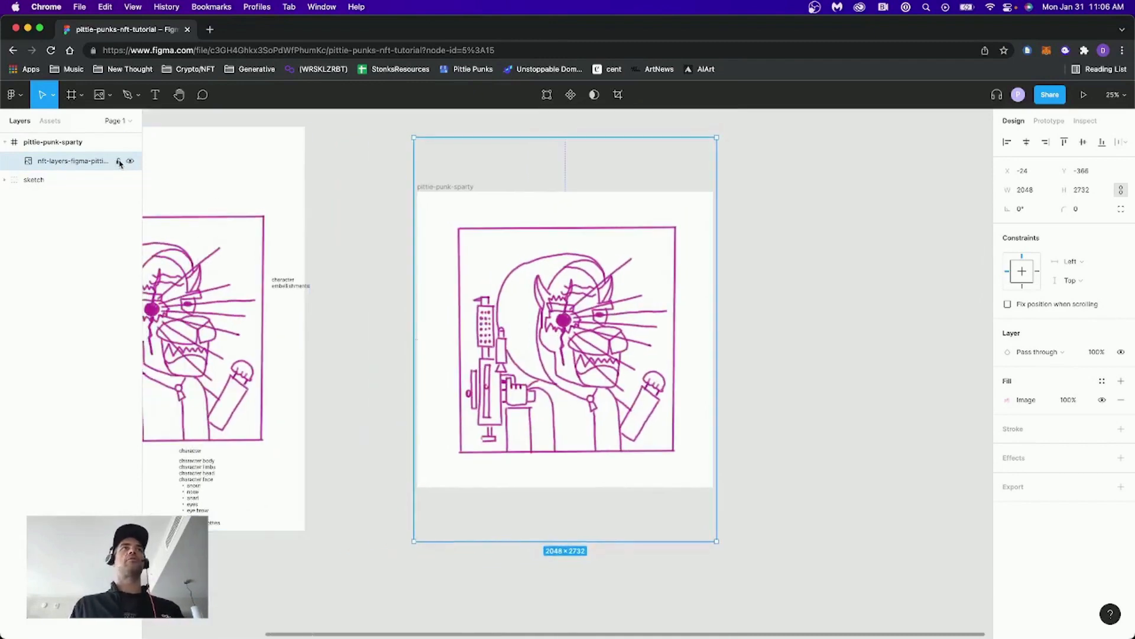
Move the "pittie-punk-sparty" frame horizontally away from the labelled sketch to open a wider gap between them.
scroll(534, 221, left, 3)
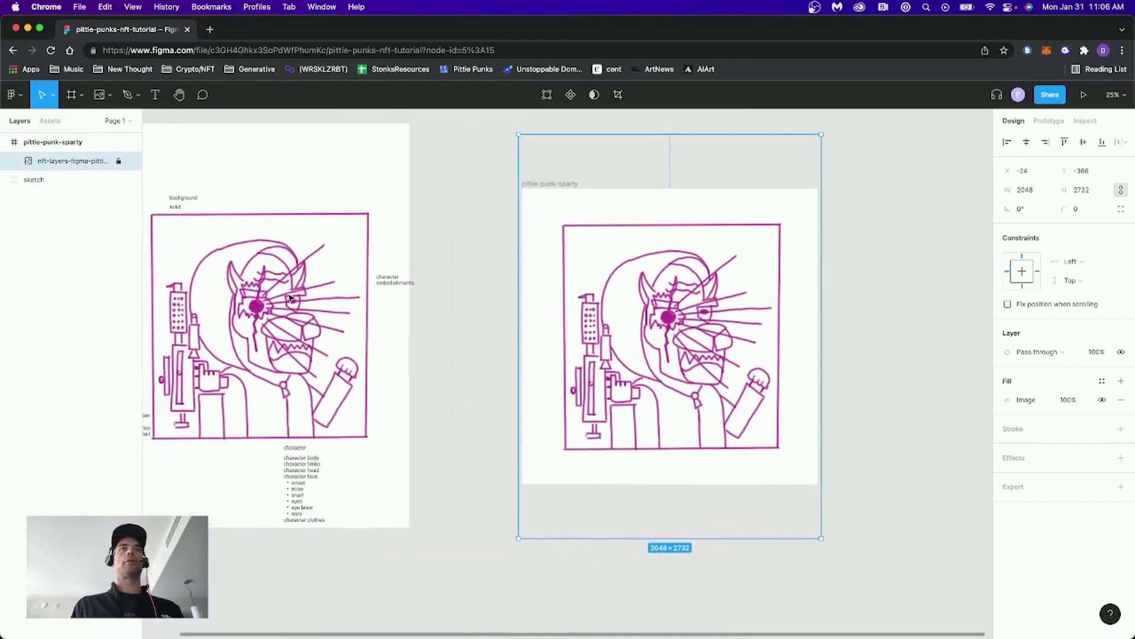
scroll(292, 299, left, 3)
scroll(292, 299, up, 2)
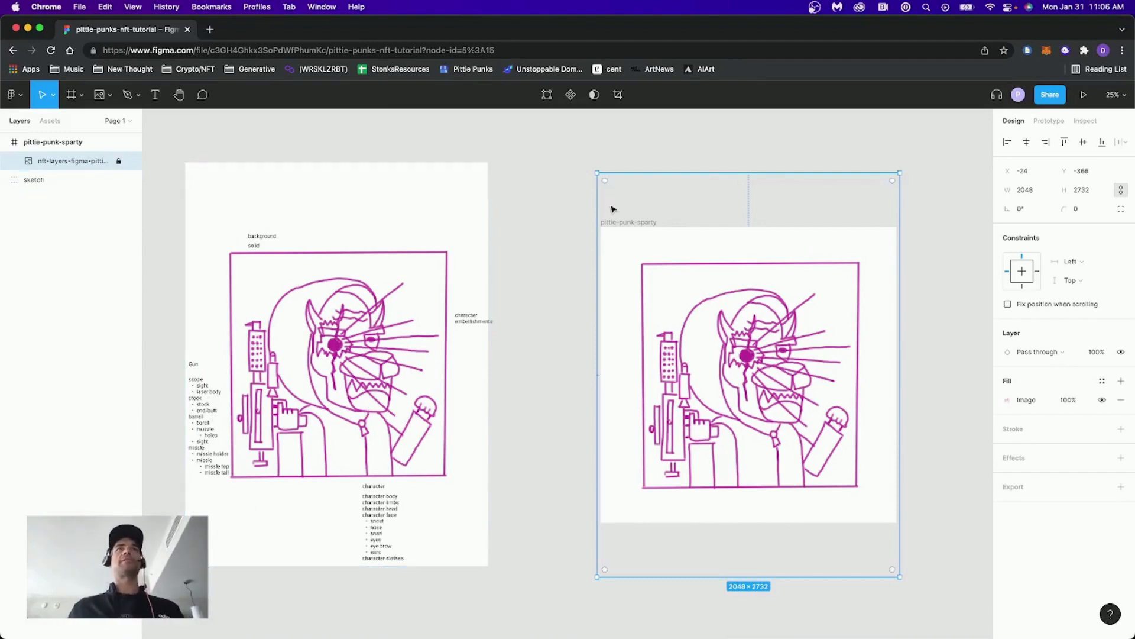
click(540, 240)
drag(620, 223, 748, 223)
click(582, 266)
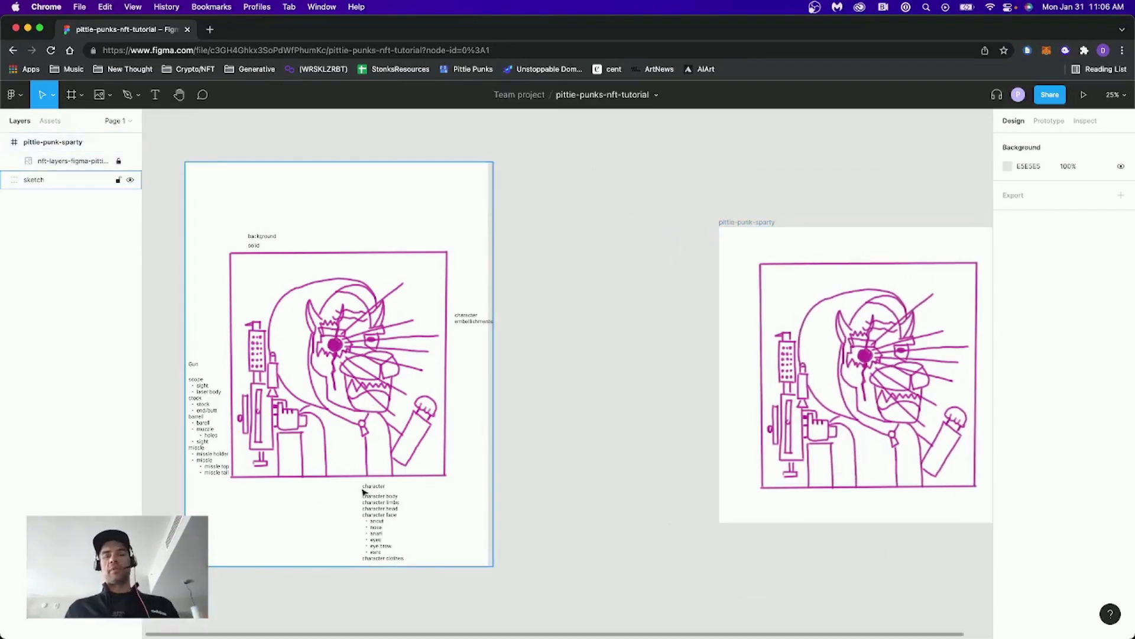
Draw three crossing axis lines between the sketch and the frame: a diagonal about 927 long, a vertical about 1509 long and a horizontal.
key(k)
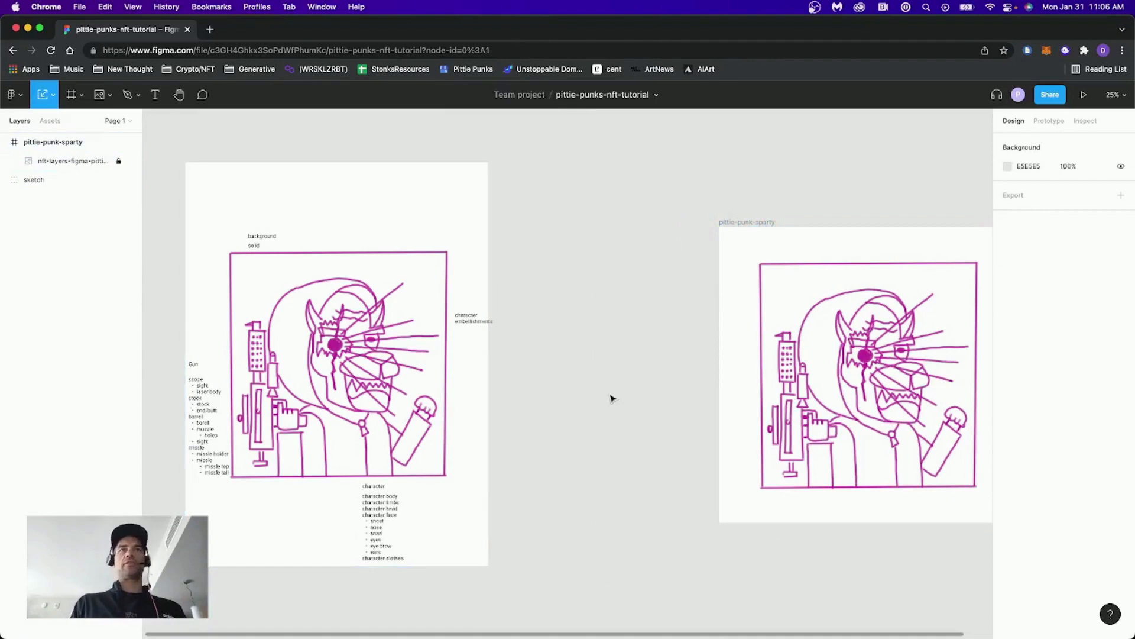
key(l)
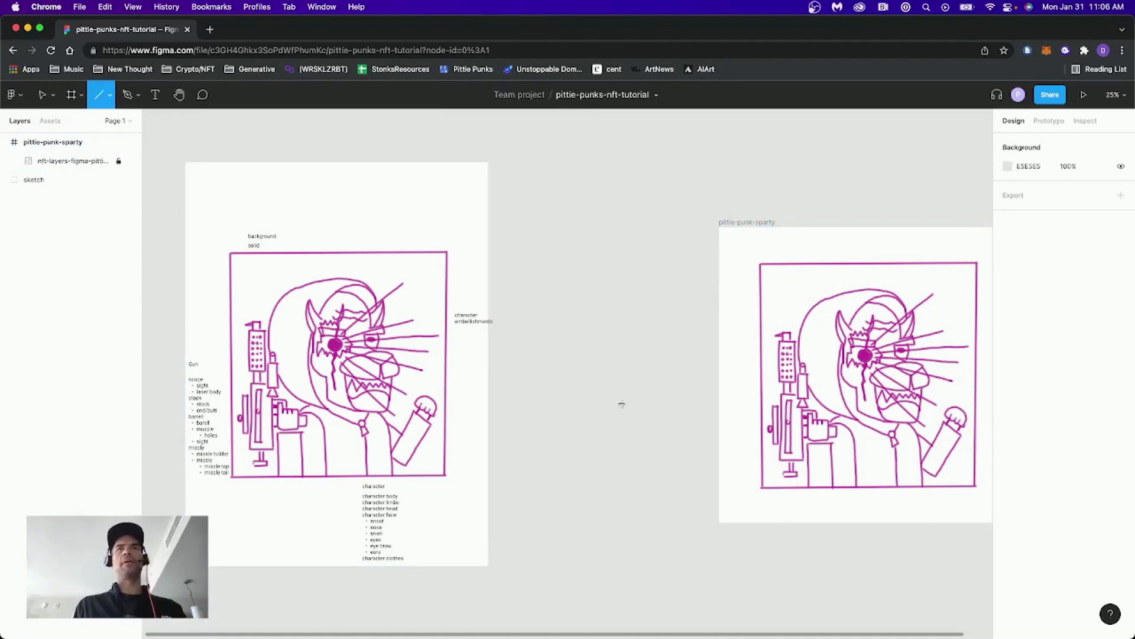
drag(624, 400, 518, 486)
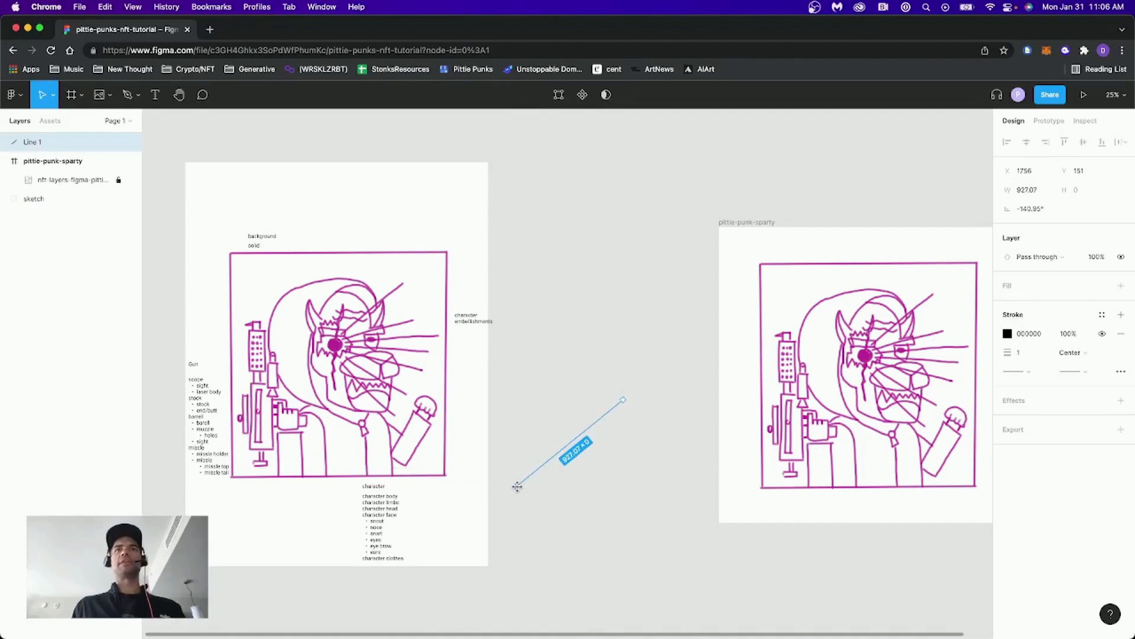
click(605, 346)
key(l)
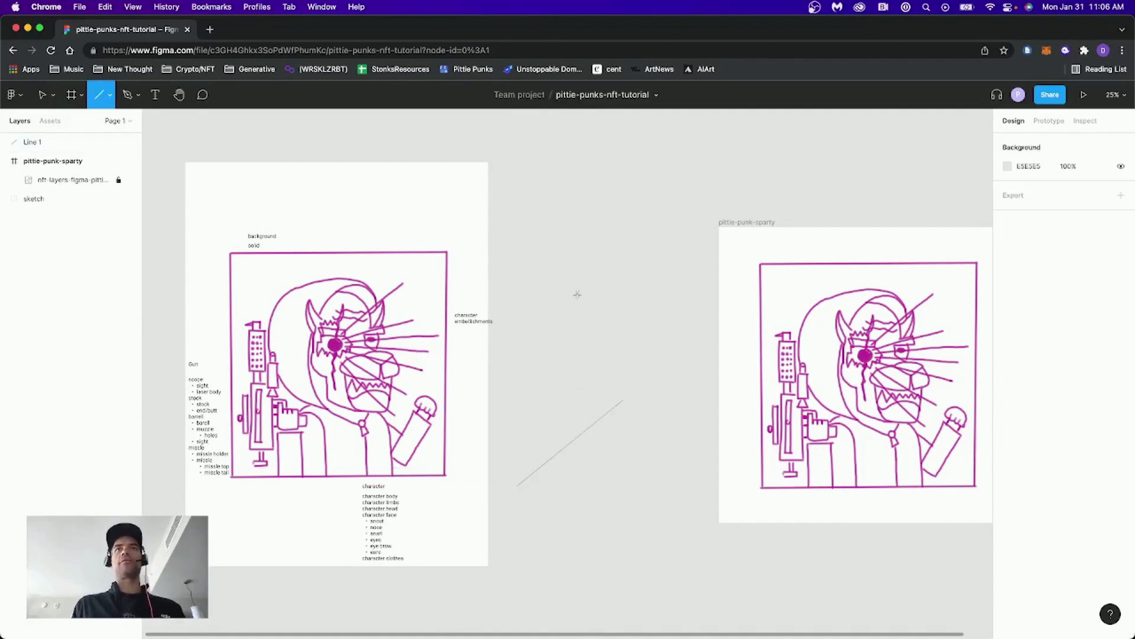
drag(578, 294, 578, 516)
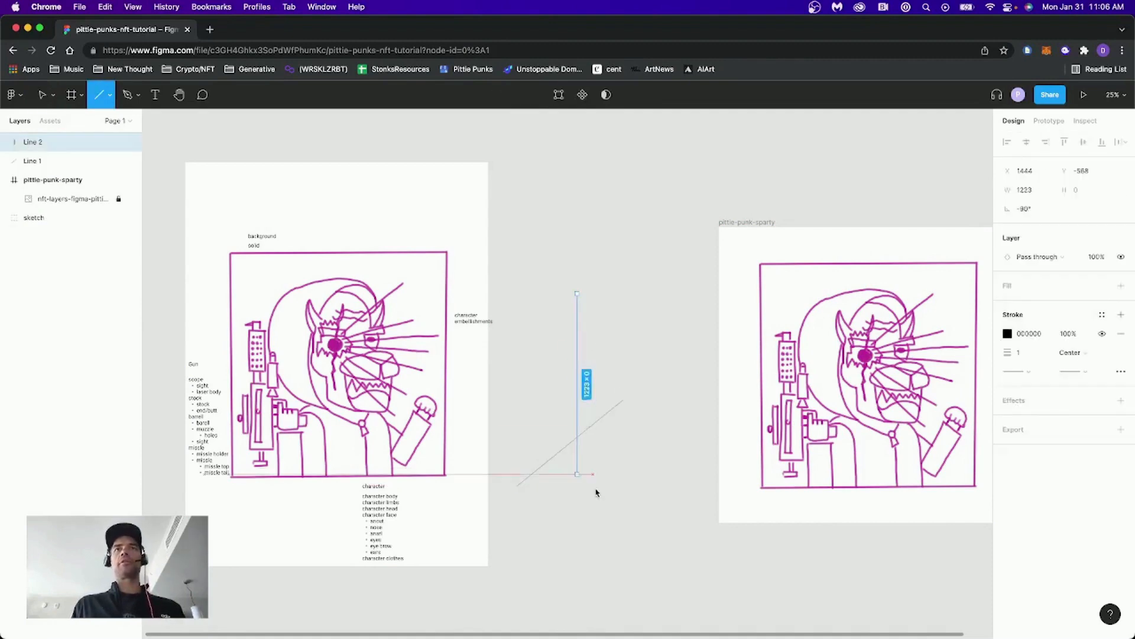
click(633, 355)
key(l)
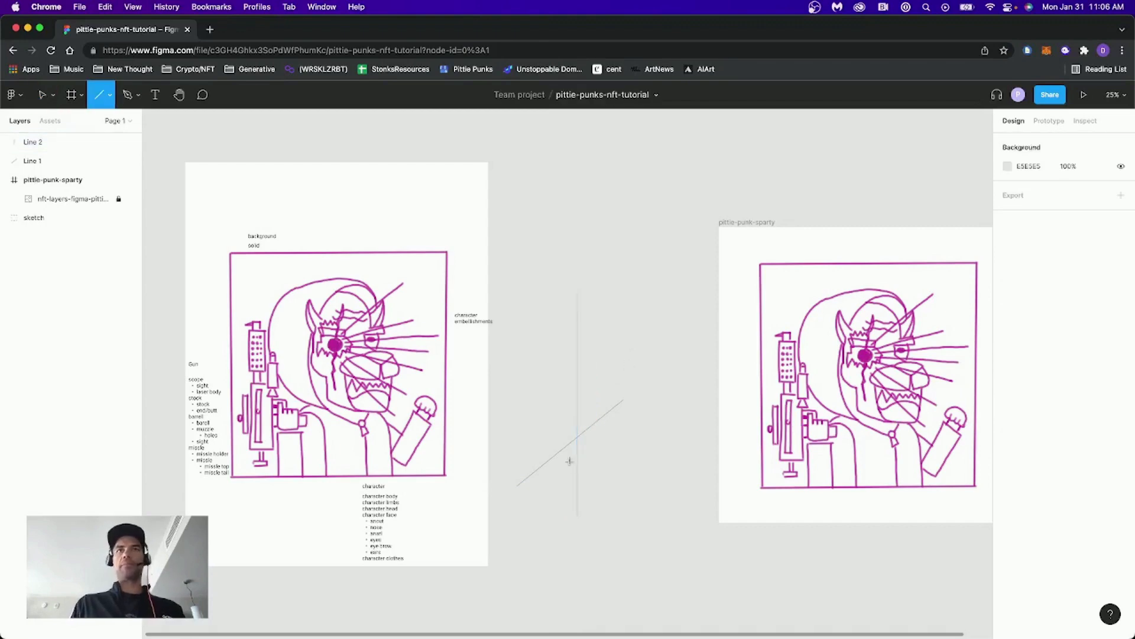
drag(517, 436, 663, 441)
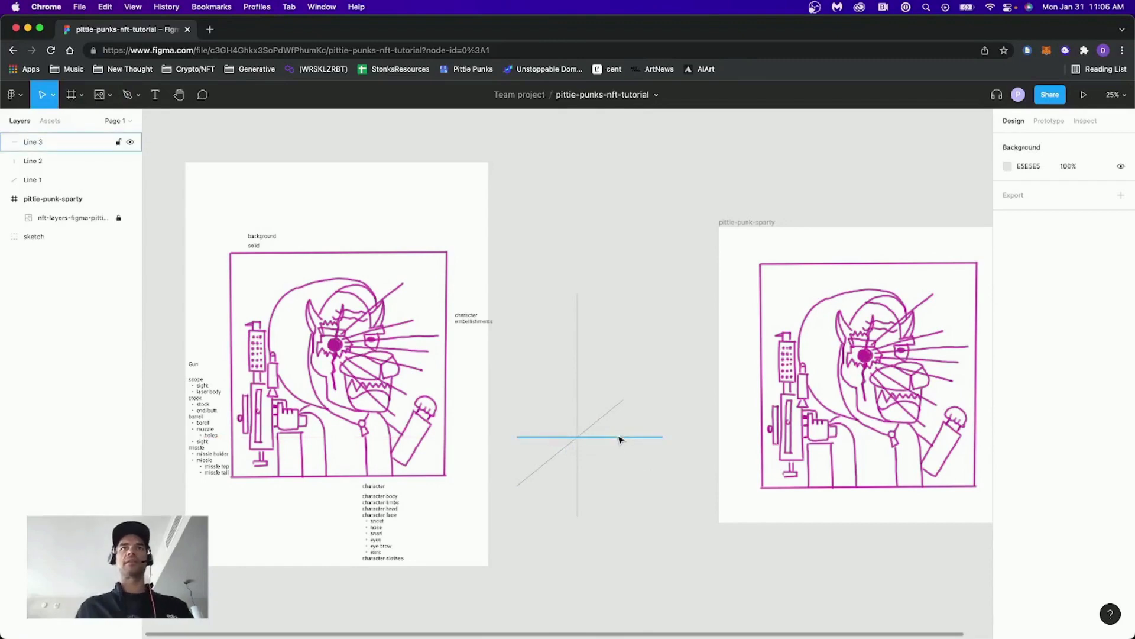
Shift the vertical axis line slightly so it meets the diagonal and horizontal lines at one crossing point.
drag(524, 400, 616, 497)
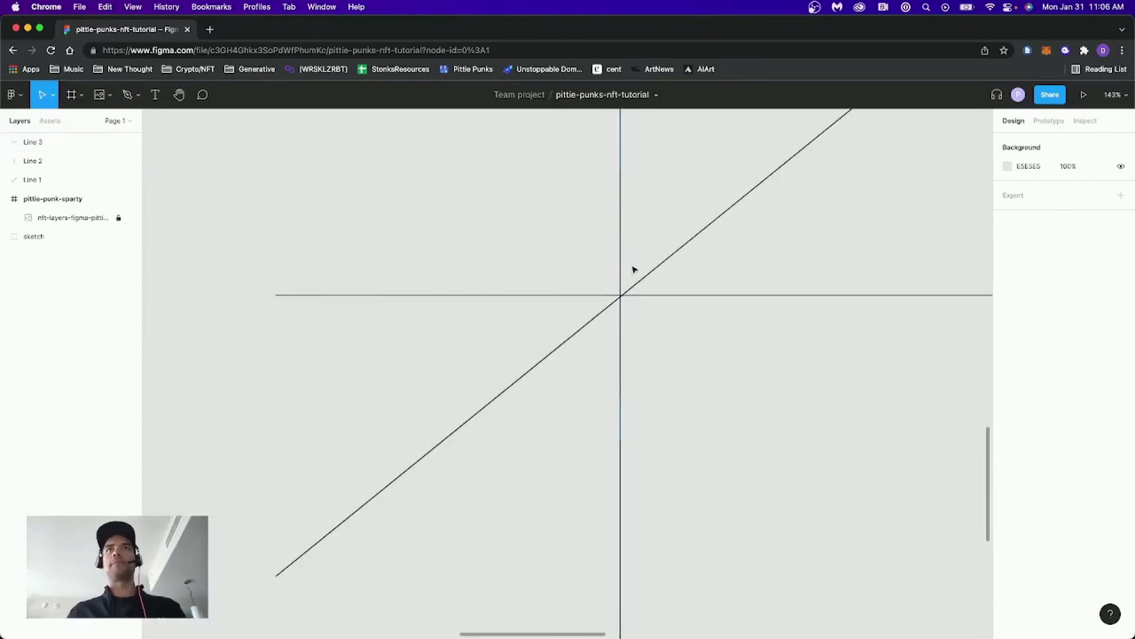
click(621, 313)
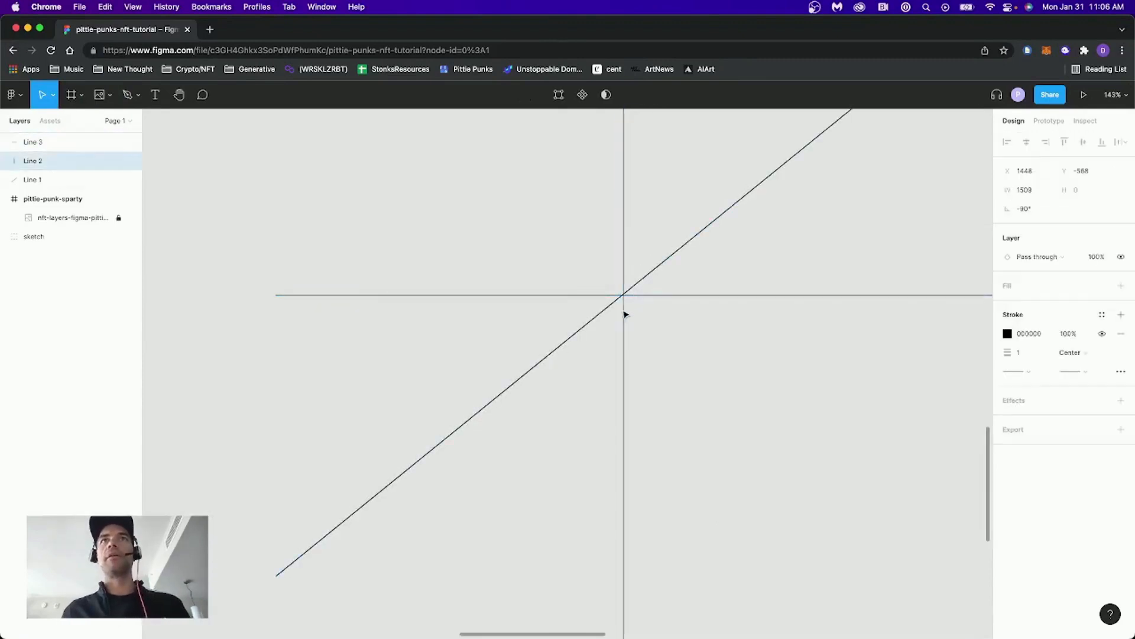
drag(611, 275, 659, 345)
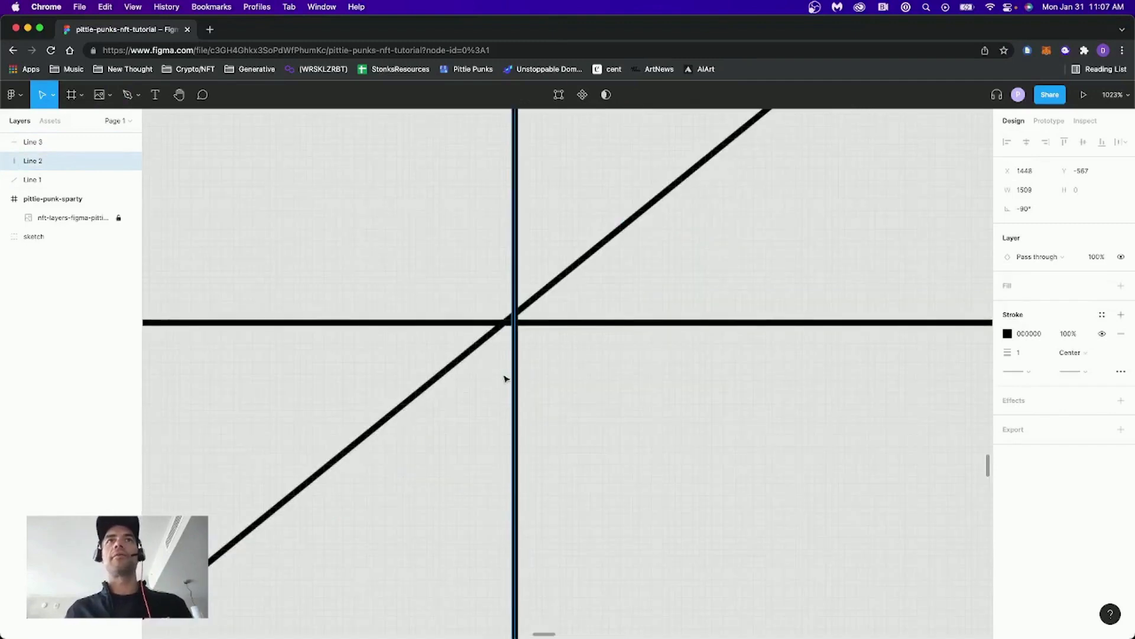
drag(513, 367, 504, 347)
click(525, 306)
click(561, 372)
key(super+minus)
key(super+minus)
scroll(560, 372, down, 10)
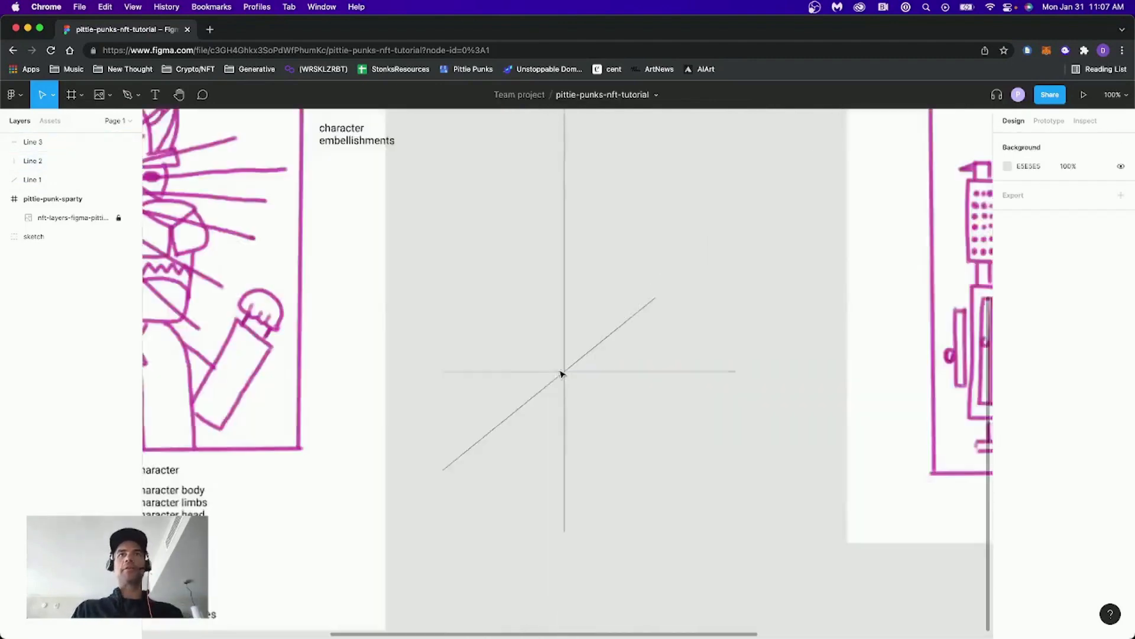
key(z)
drag(559, 366, 574, 395)
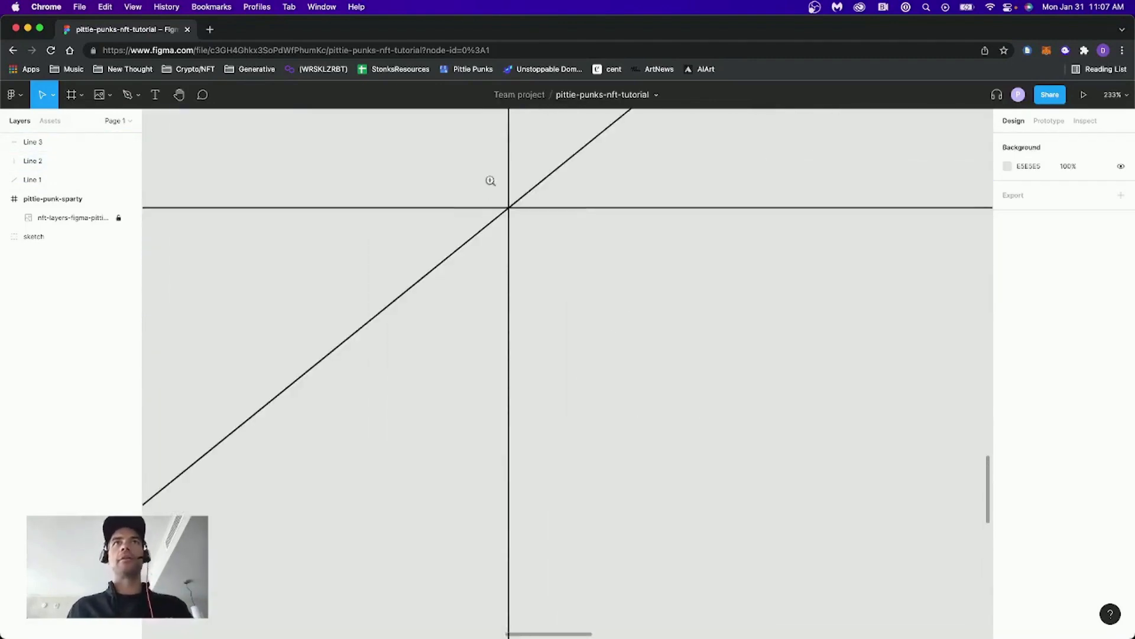
drag(489, 180, 532, 227)
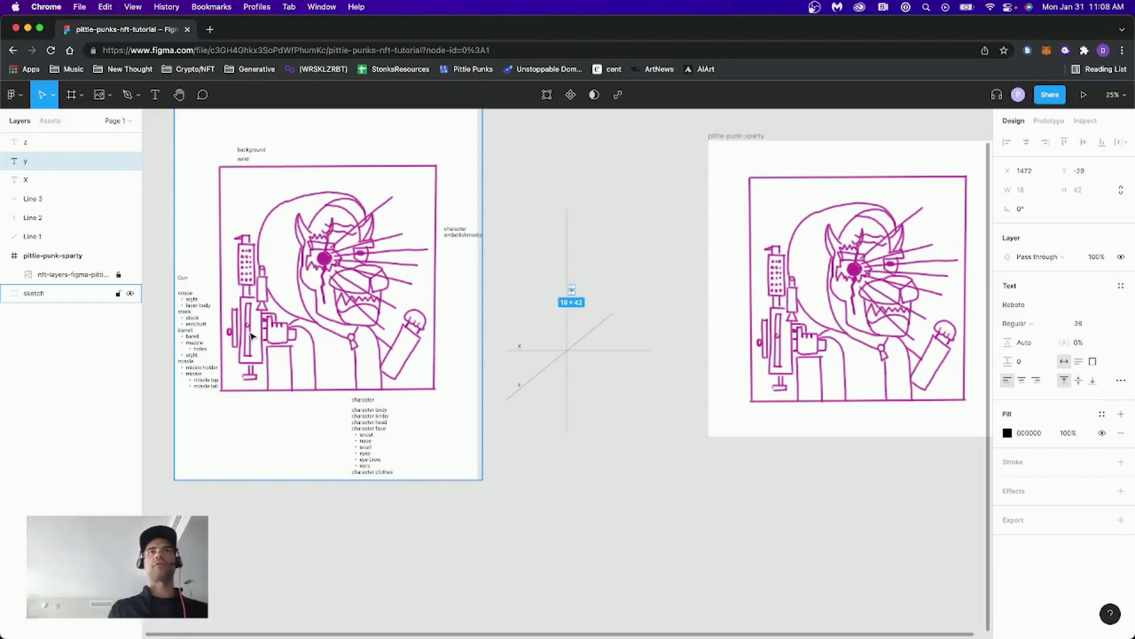
Draw a grey rectangle about 404 × 533 and place it over the crossing of the axis lines.
click(686, 526)
key(r)
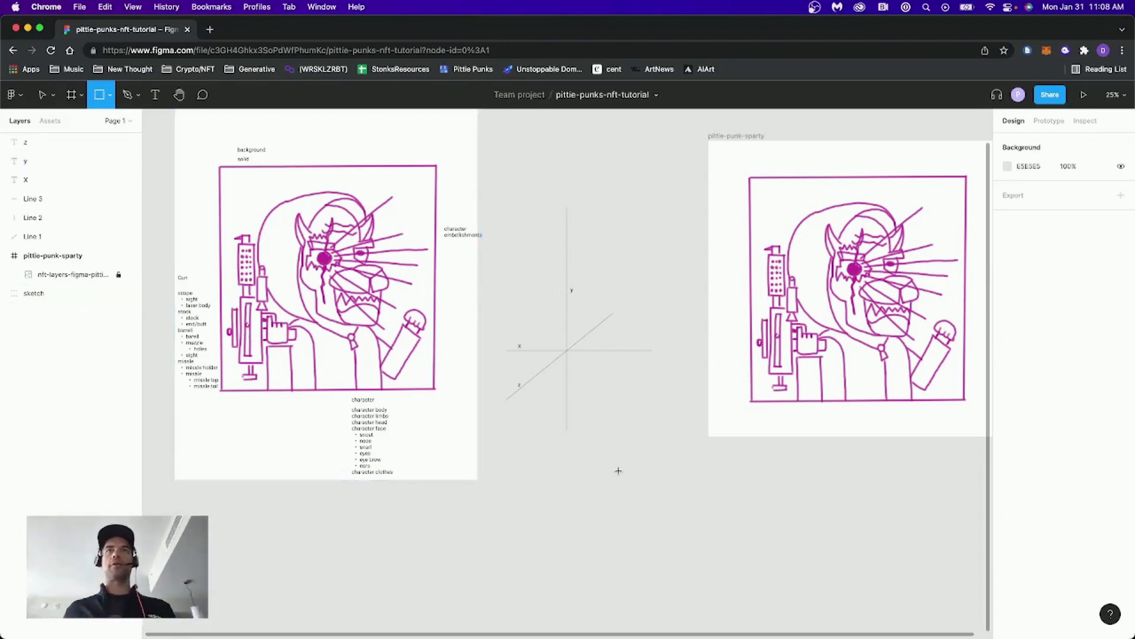
drag(612, 448, 680, 536)
drag(638, 490, 575, 334)
Send the grey rectangle to the back, behind the axis lines and their labels.
right_click(575, 335)
right_click(64, 145)
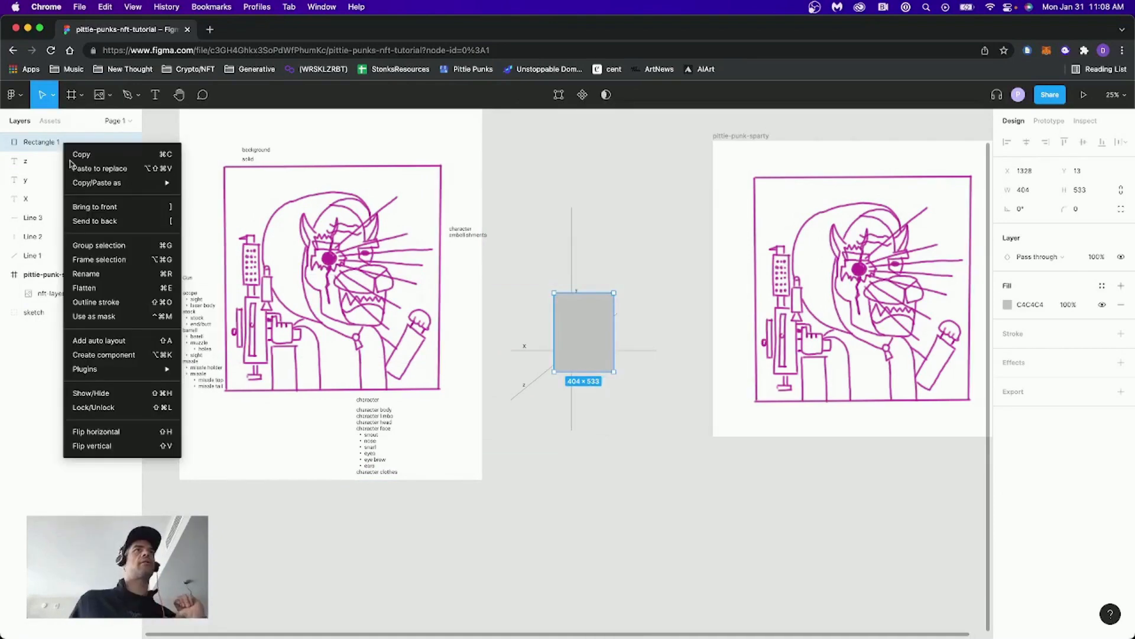
click(118, 227)
click(738, 499)
click(590, 302)
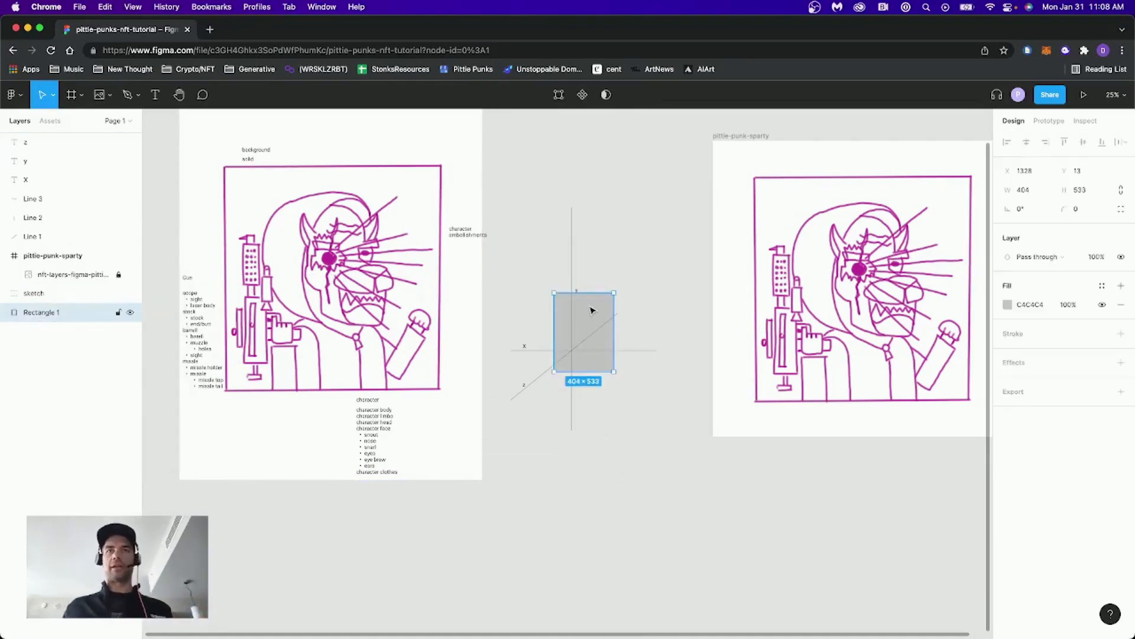
double_click(592, 320)
key(Escape)
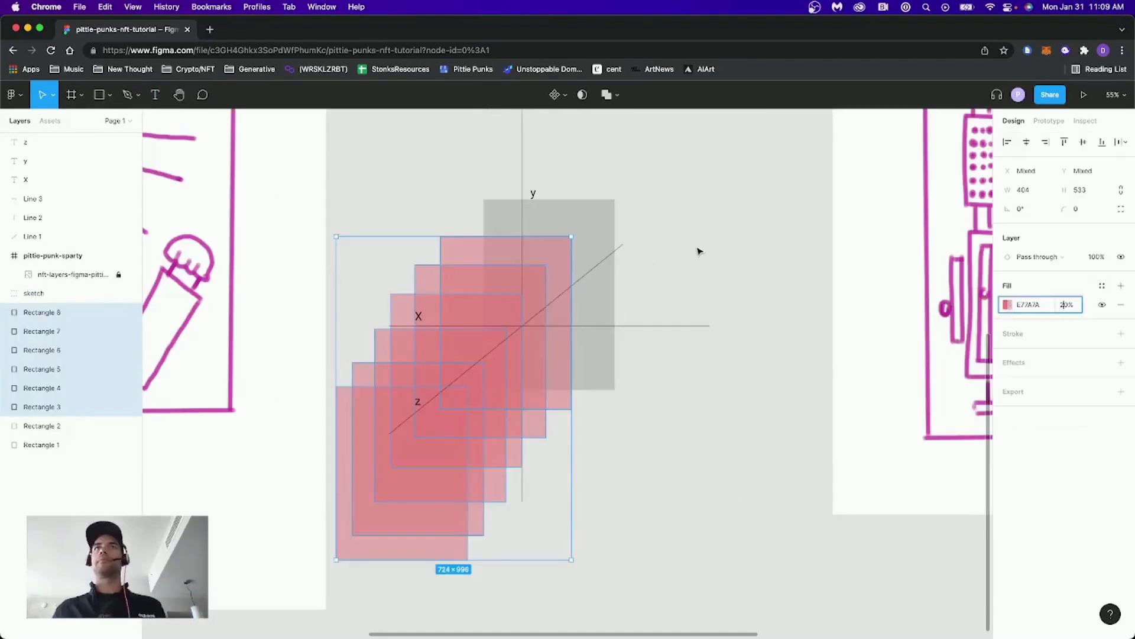
Set the fill opacity of the six stacked red rectangles to 20%.
click(700, 249)
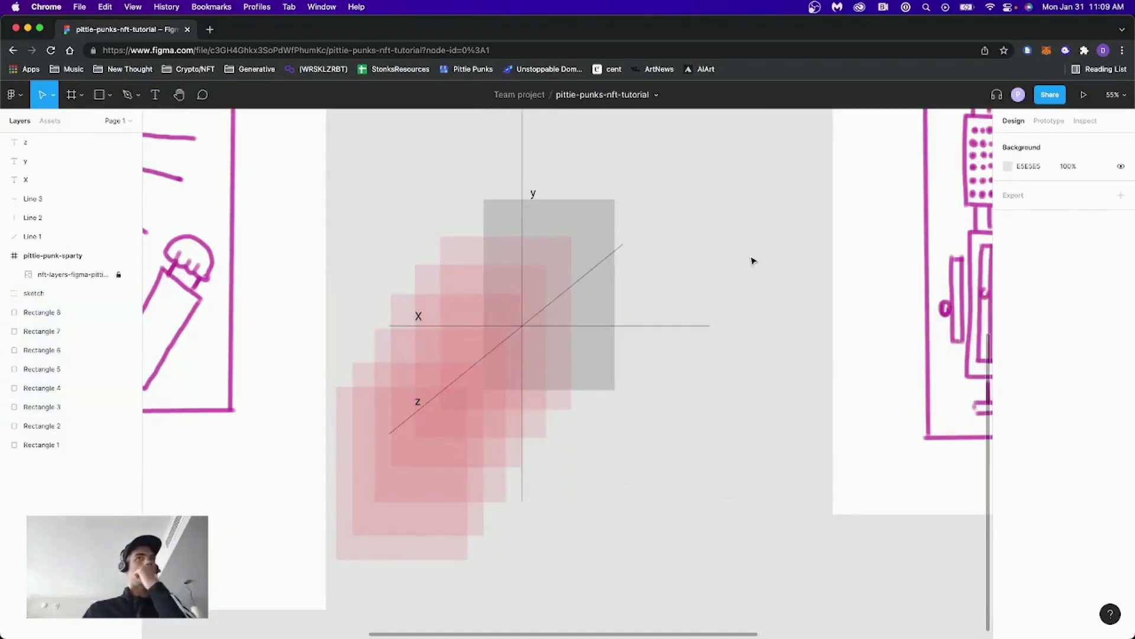
key(shift+1)
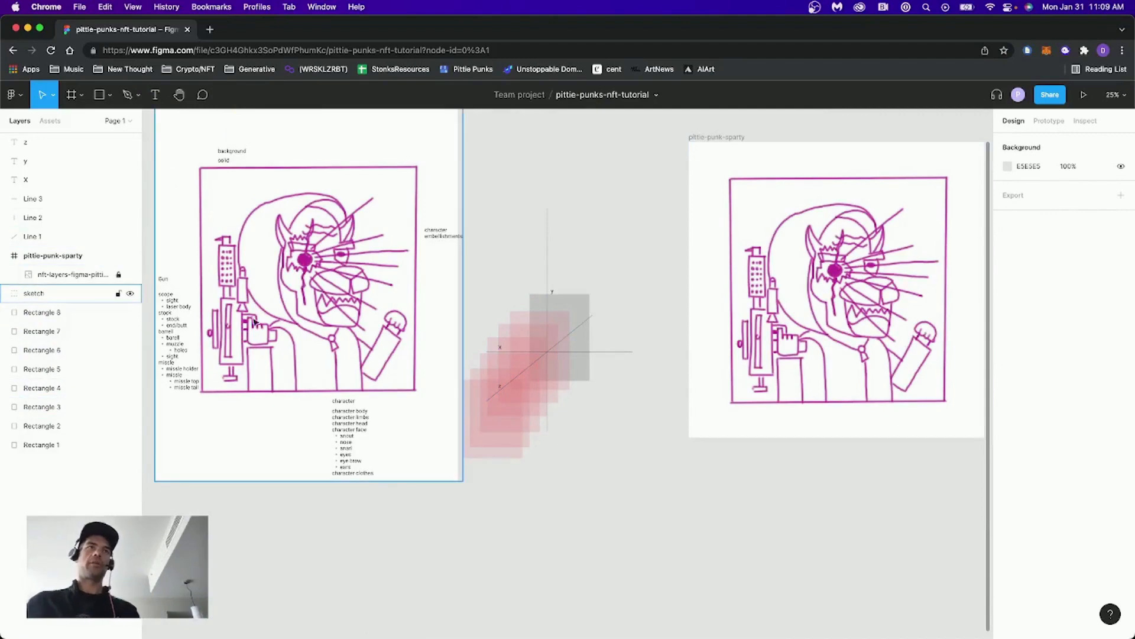
click(499, 449)
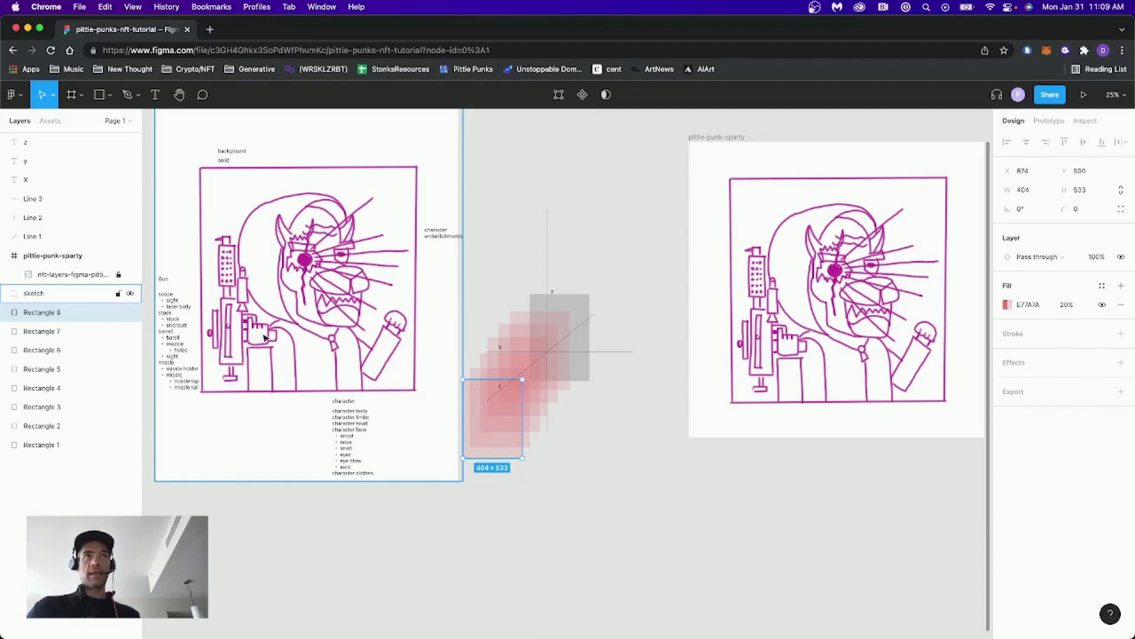
click(471, 371)
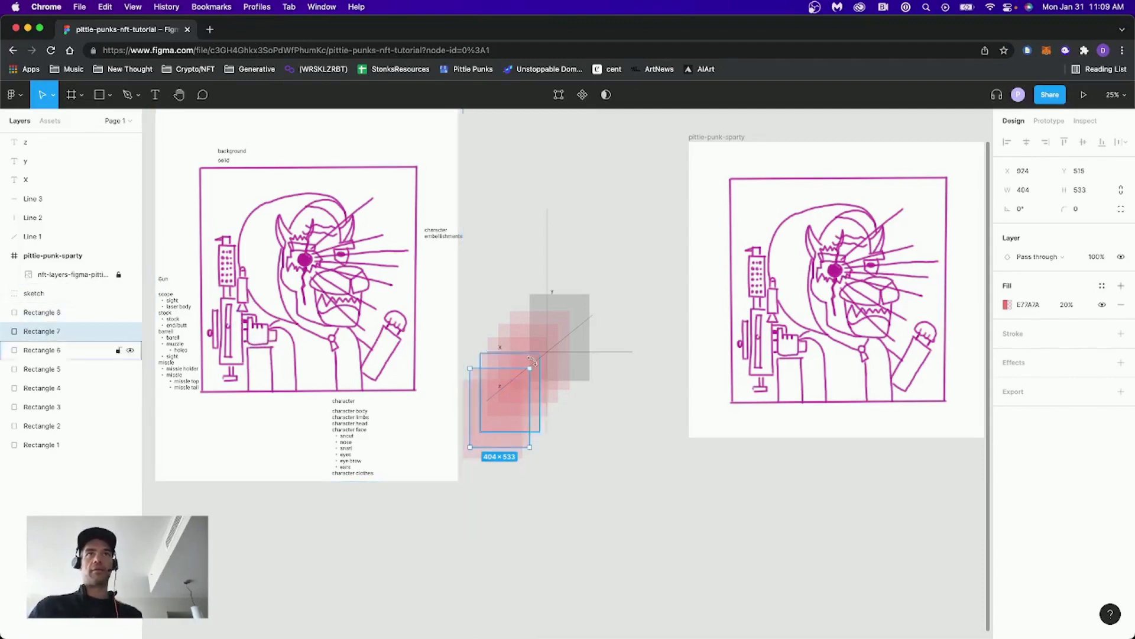
click(488, 363)
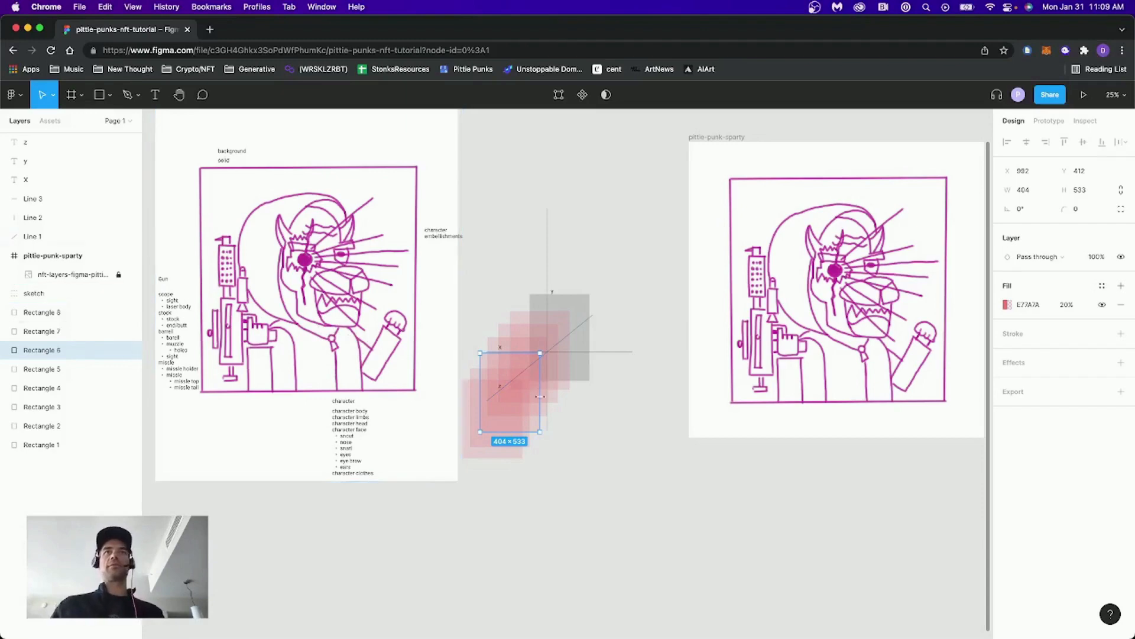
Move the whole layer-stacking diagram, with its axis lines, labels and rectangles, slightly to the right, away from the labelled sketch.
drag(654, 485, 500, 273)
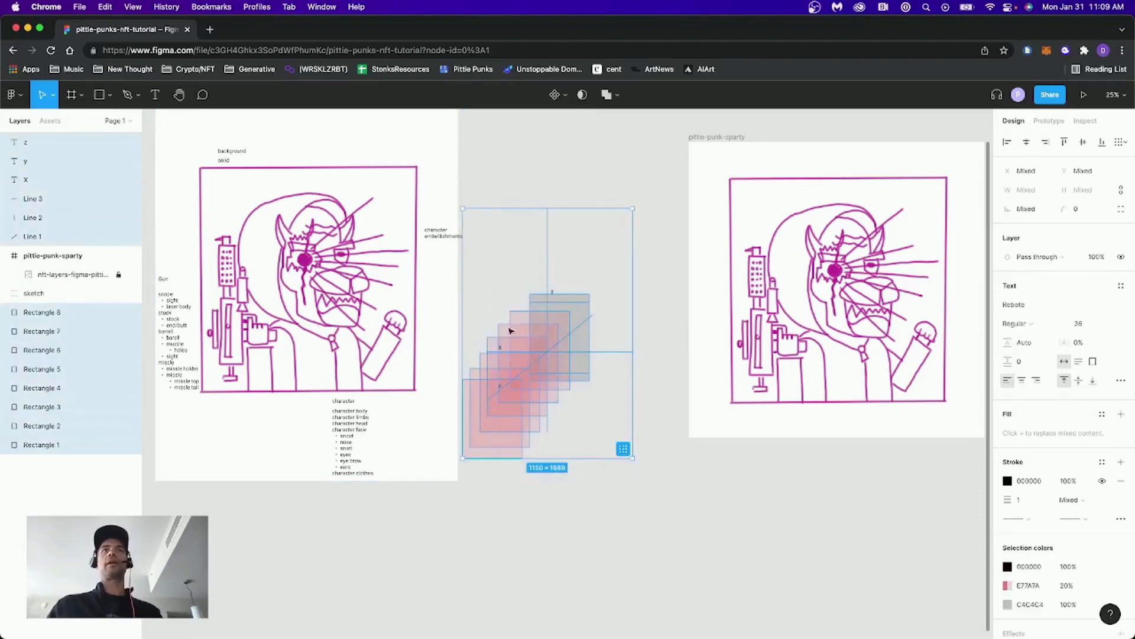
drag(517, 375, 537, 336)
click(246, 263)
Group the three axis lines together with their x, y and z labels.
scroll(442, 400, up, 2)
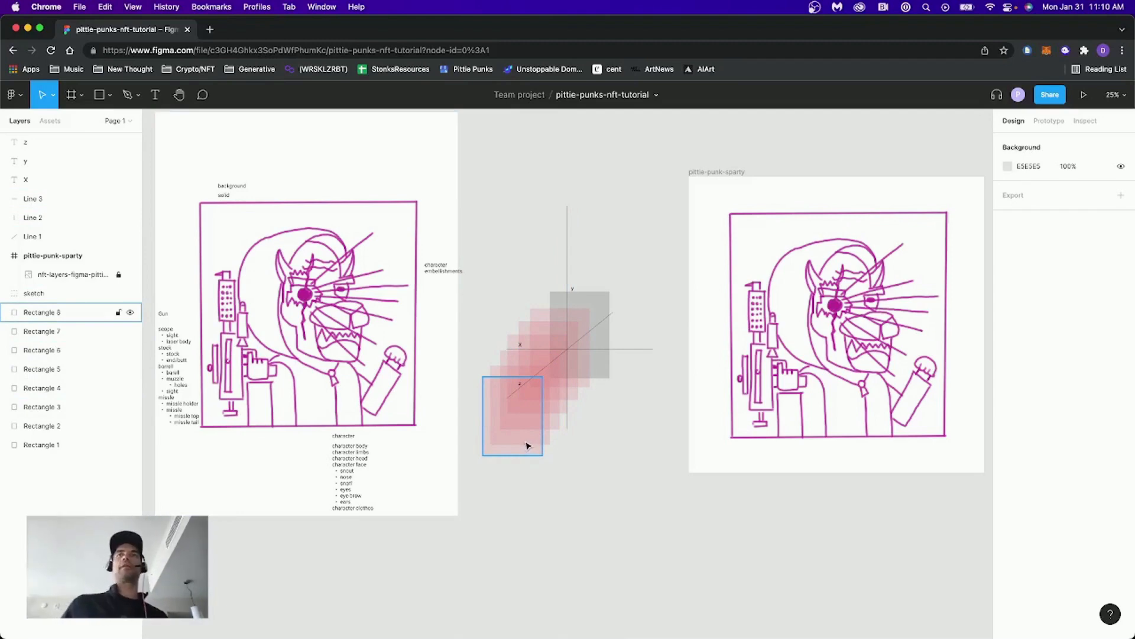
scroll(611, 486, right, 3)
scroll(613, 492, left, 3)
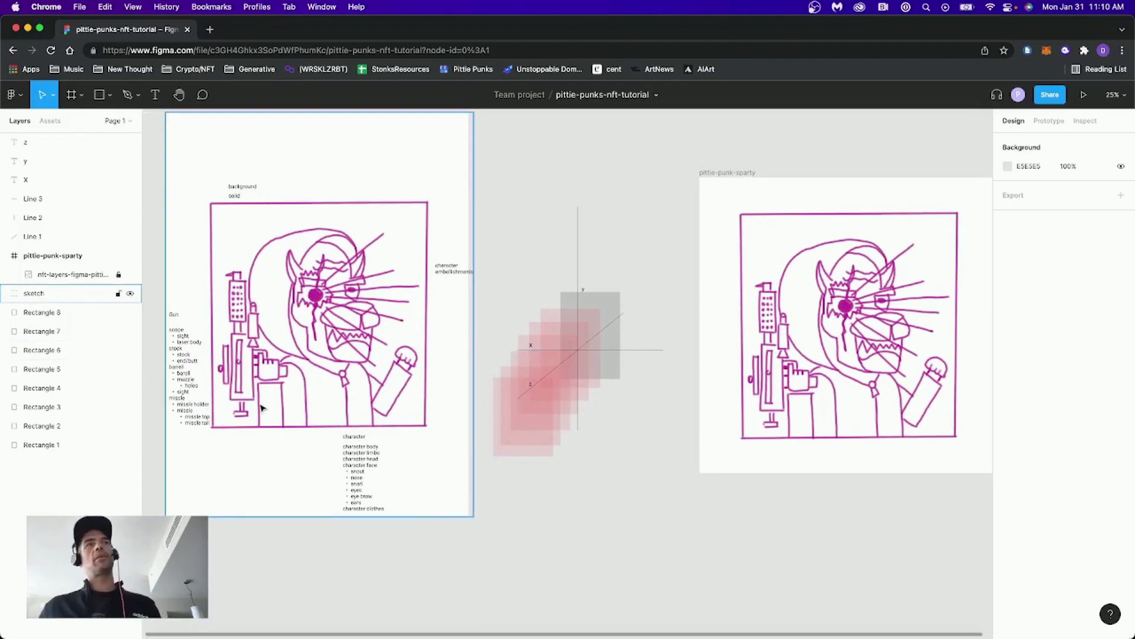
scroll(867, 367, right, 5)
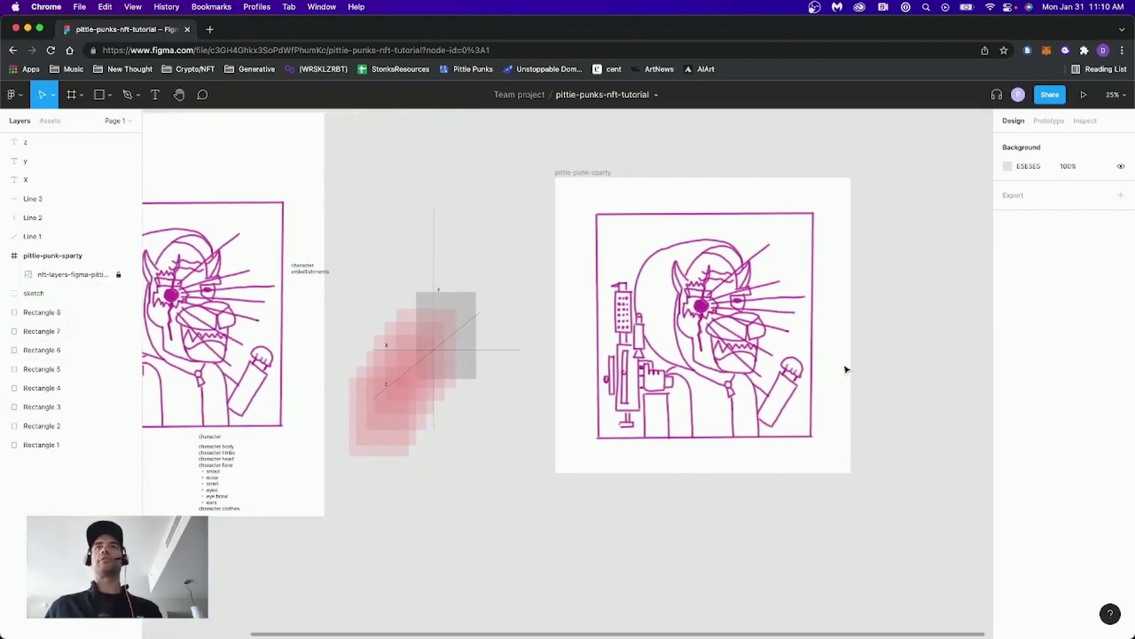
drag(537, 156, 910, 504)
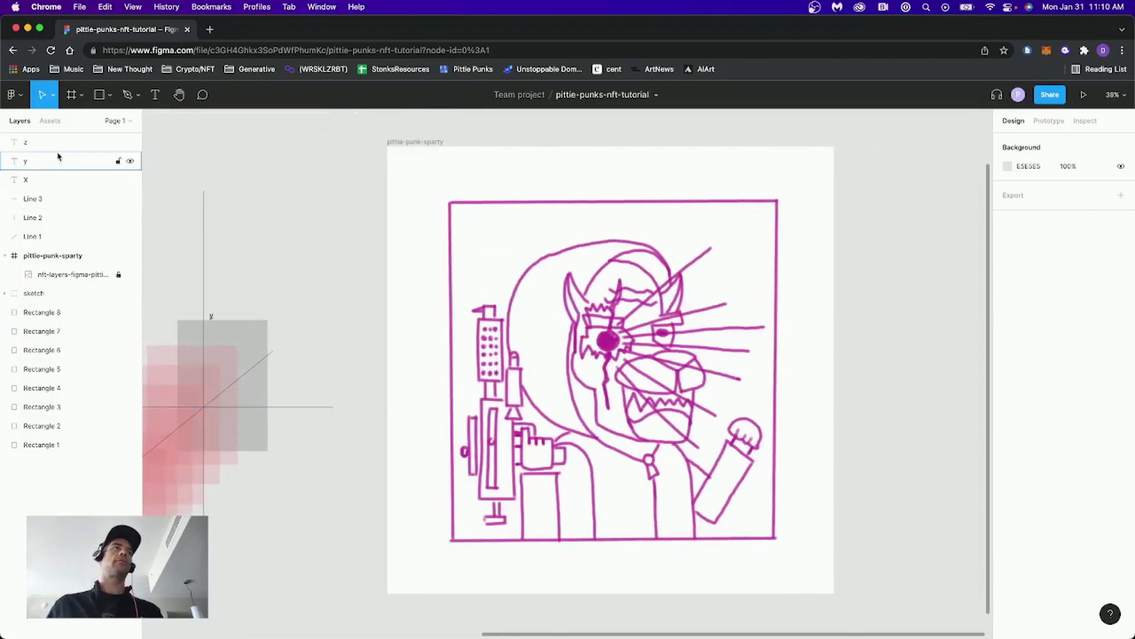
click(62, 257)
click(57, 238)
shift+click(58, 146)
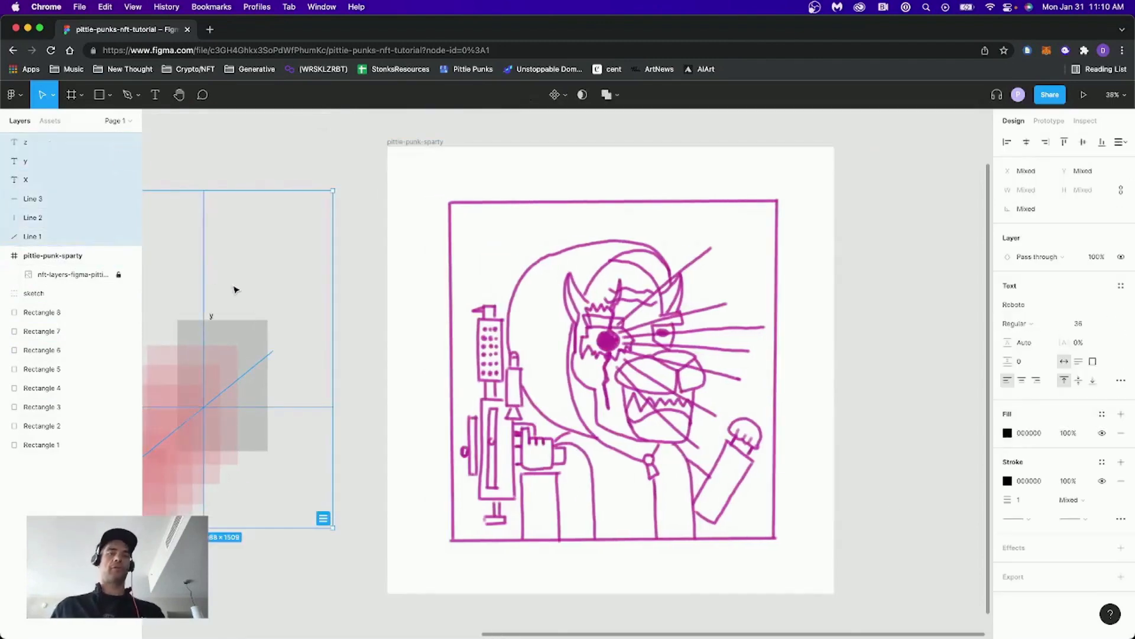
key(super+g)
Compare the labelled sketch and the layer diagram with the pittie-punk-sparty frame, and examine the frame close up.
click(53, 161)
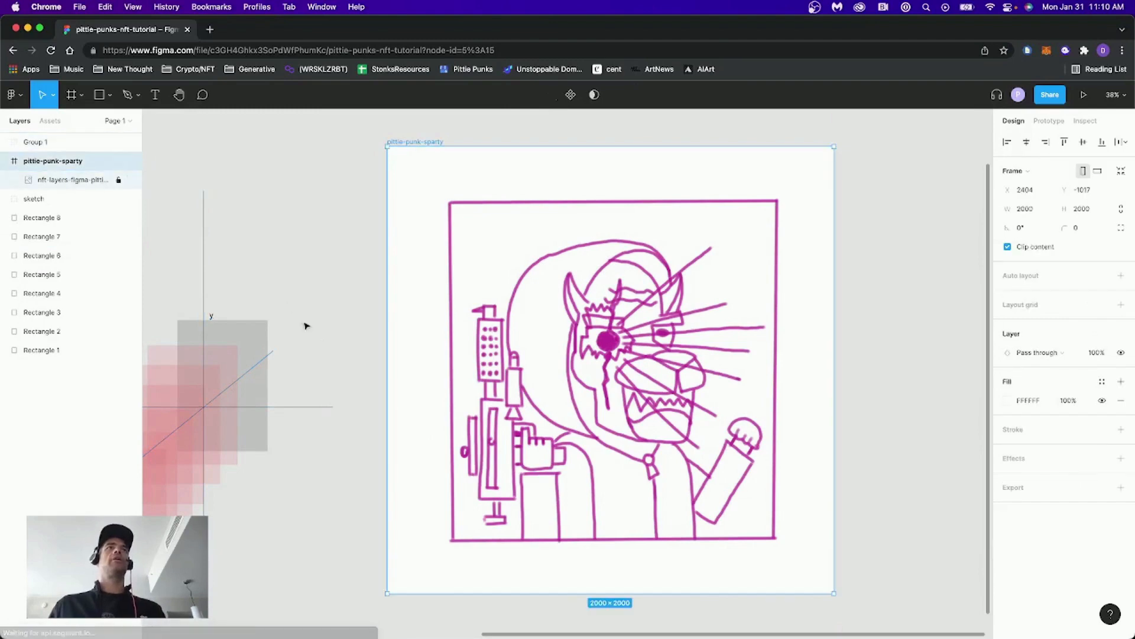
scroll(321, 343, down, 3)
scroll(321, 343, down, 2)
scroll(338, 347, left, 5)
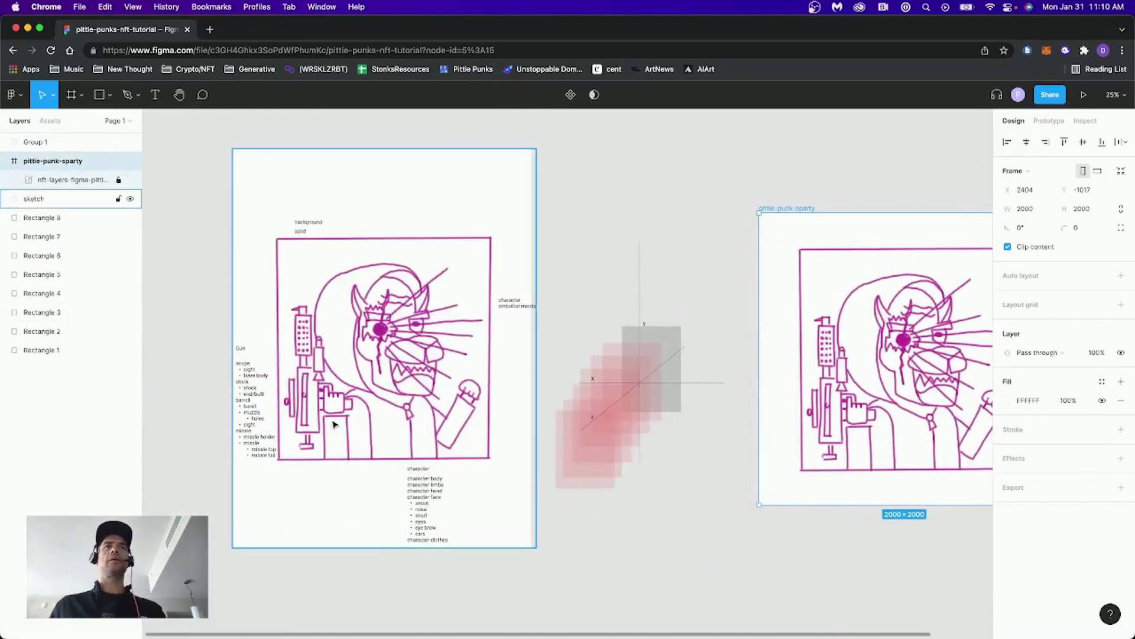
scroll(333, 424, right, 2)
scroll(333, 424, up, 1)
scroll(229, 398, right, 3)
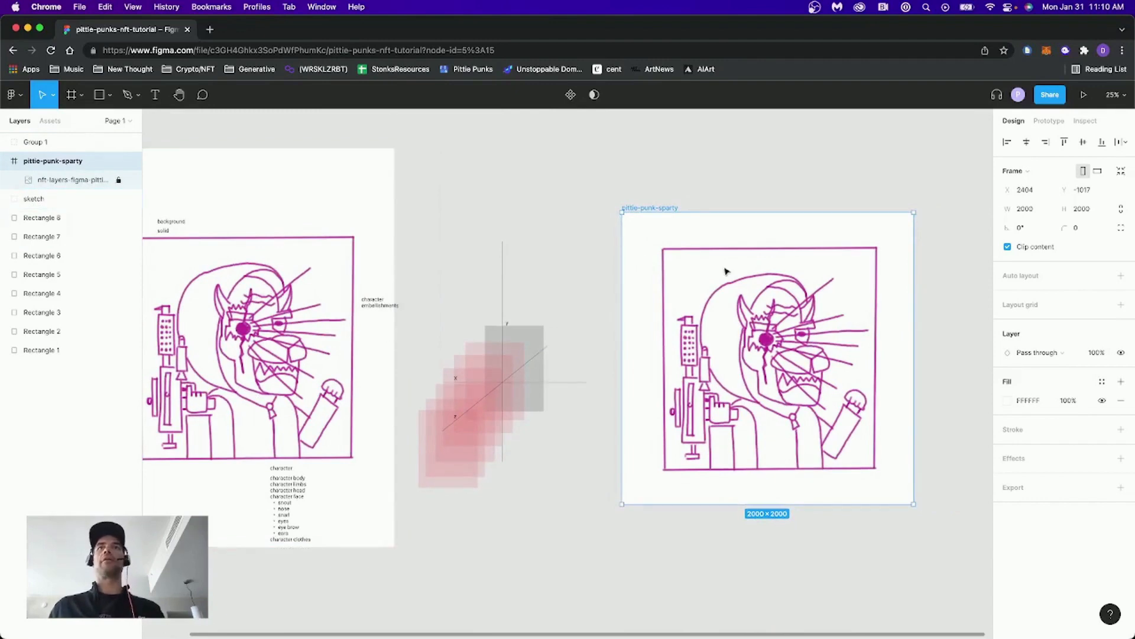
scroll(577, 229, right, 4)
click(514, 179)
key(z)
drag(503, 172, 935, 581)
Draw a closed body outline of about 678 × 530 over the sketch in the pittie-punk-sparty frame with the Pen tool, curved across the shoulders.
click(54, 180)
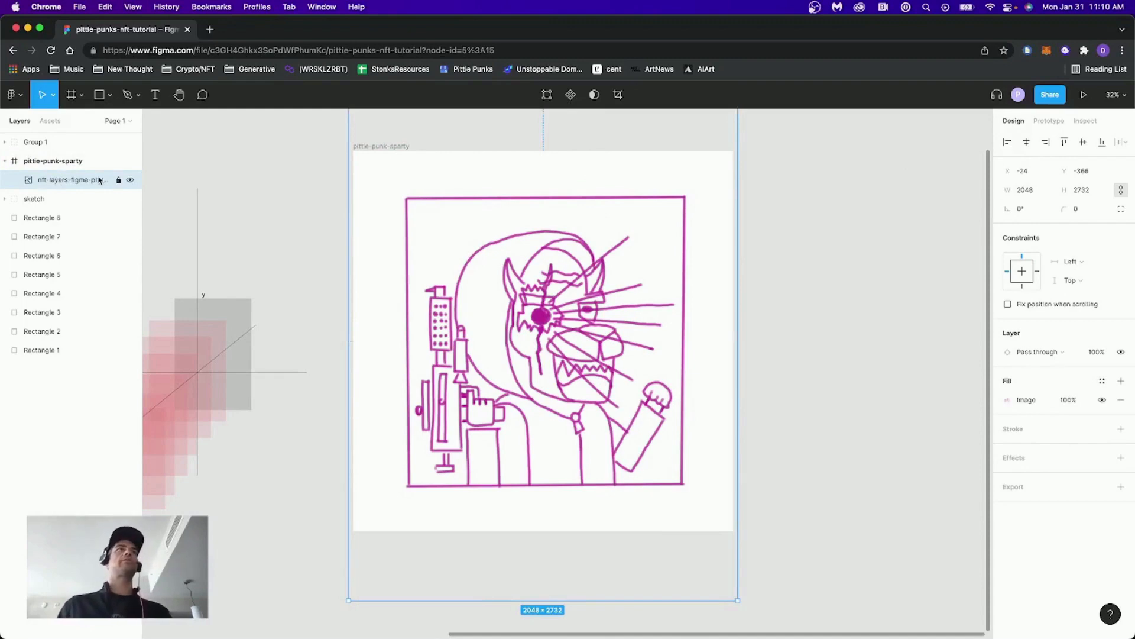
click(130, 98)
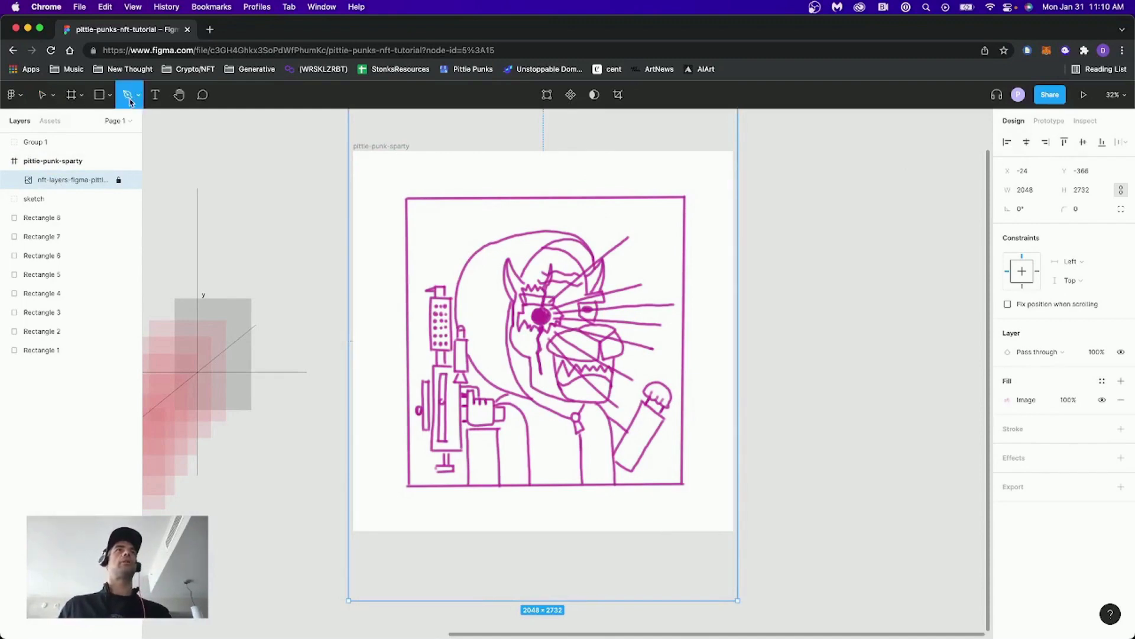
click(485, 490)
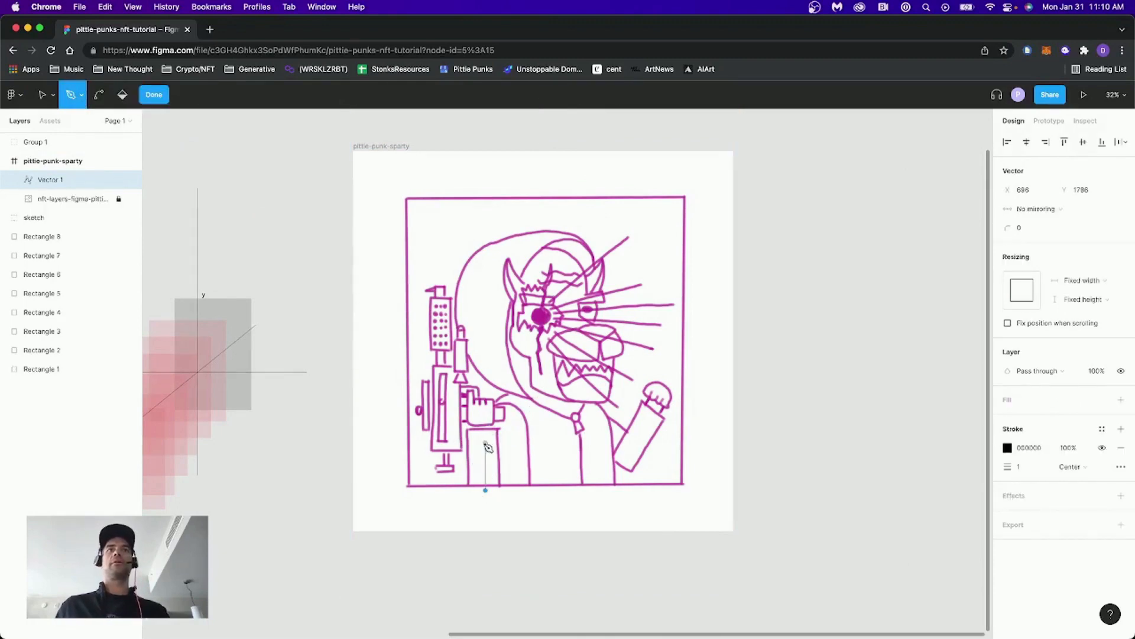
click(485, 443)
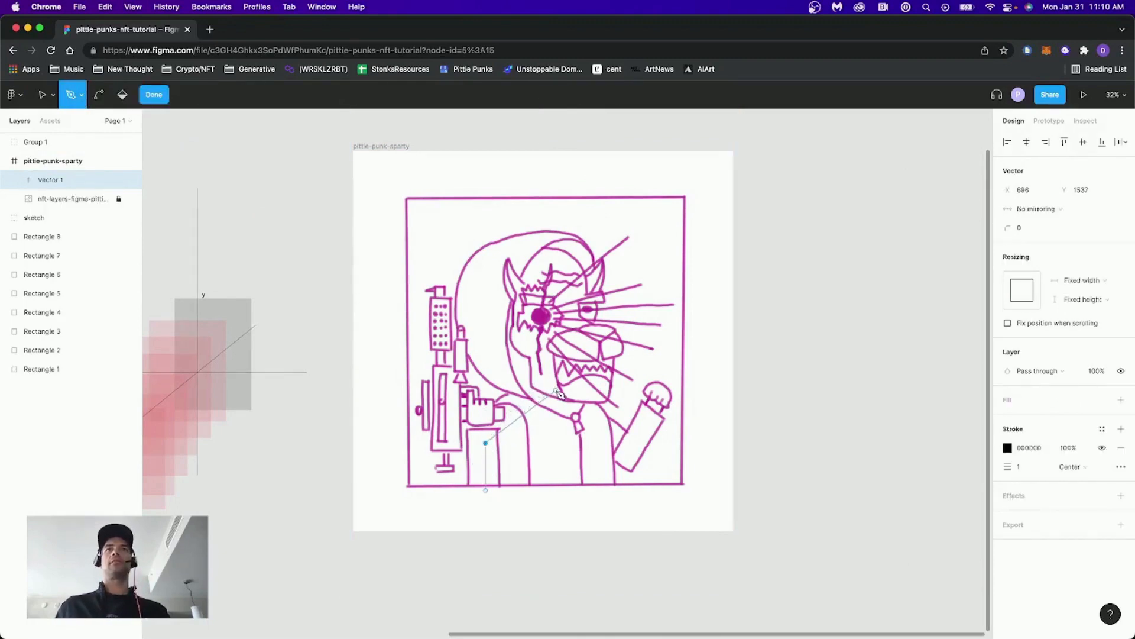
drag(557, 391, 630, 402)
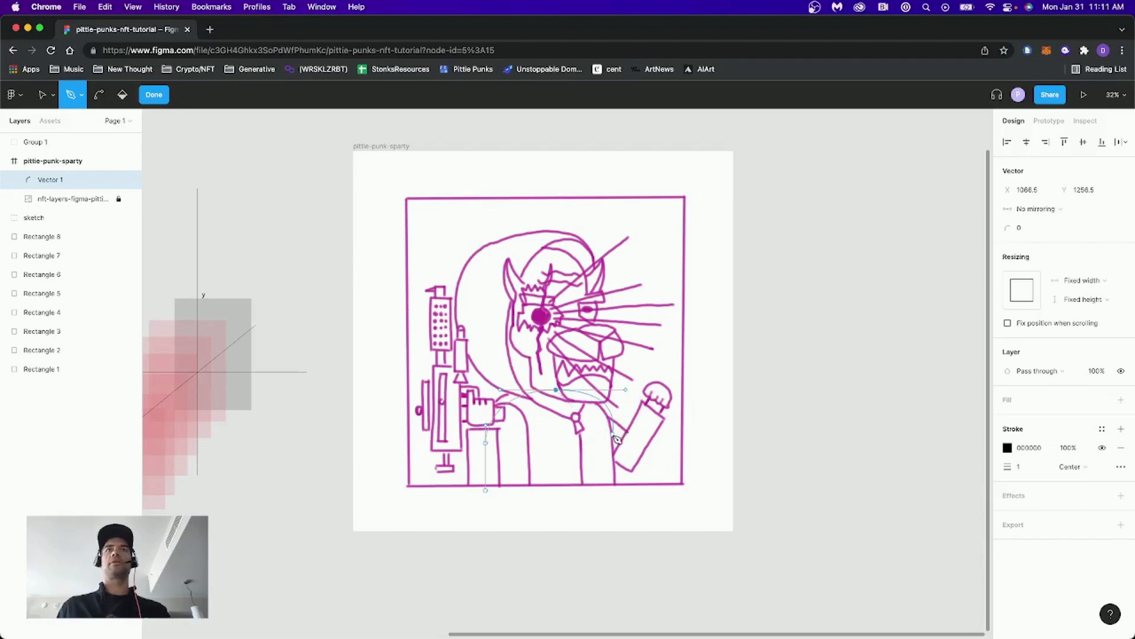
click(615, 439)
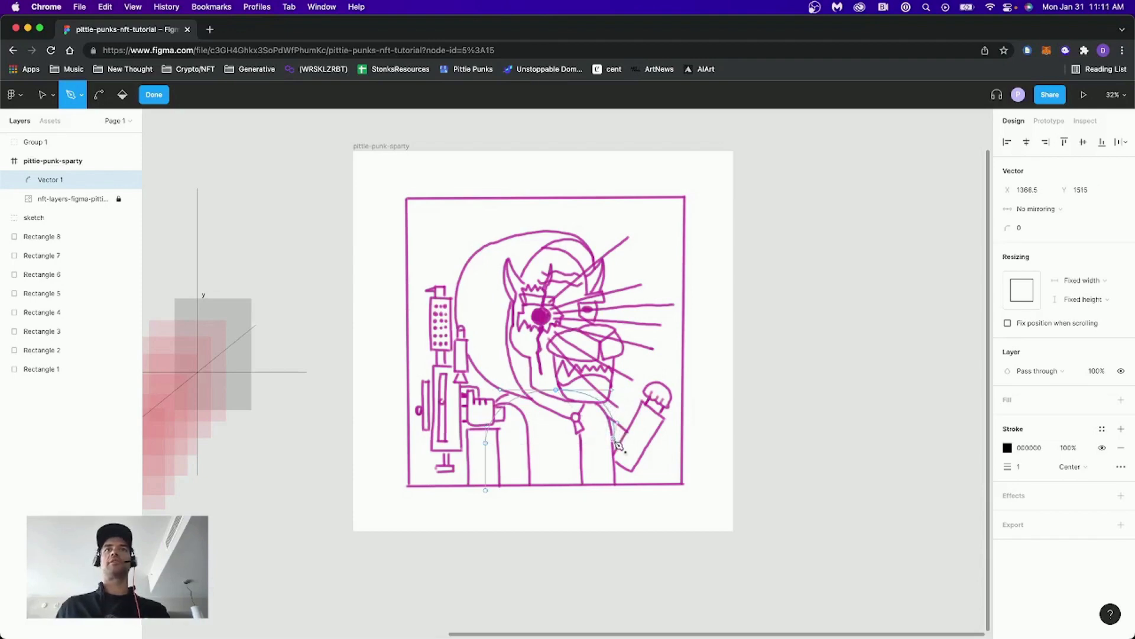
click(615, 490)
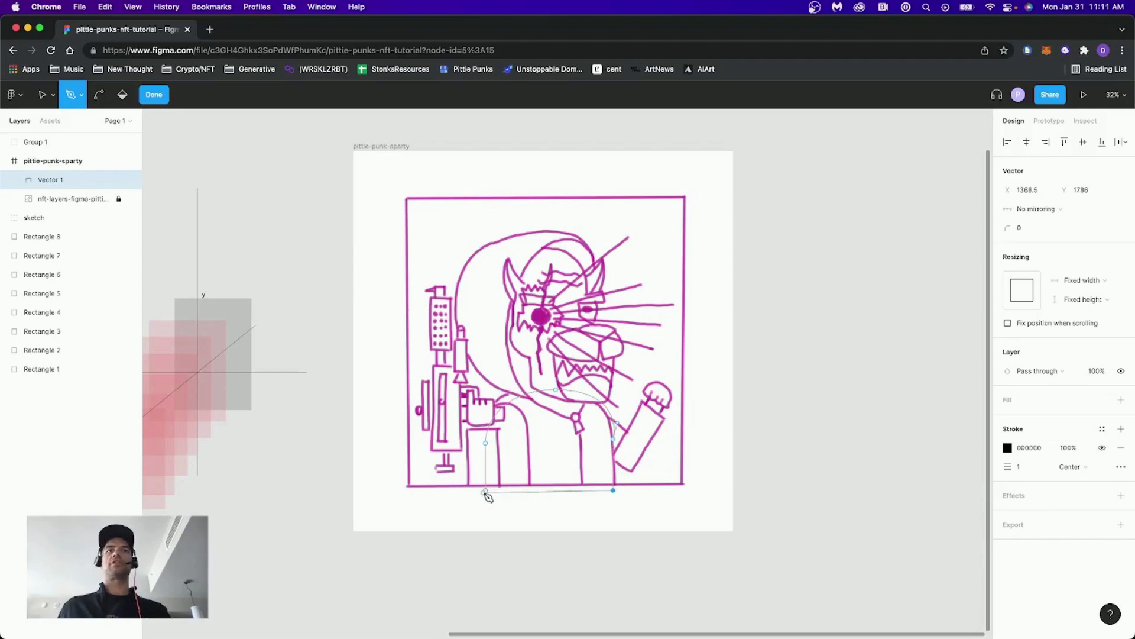
click(486, 491)
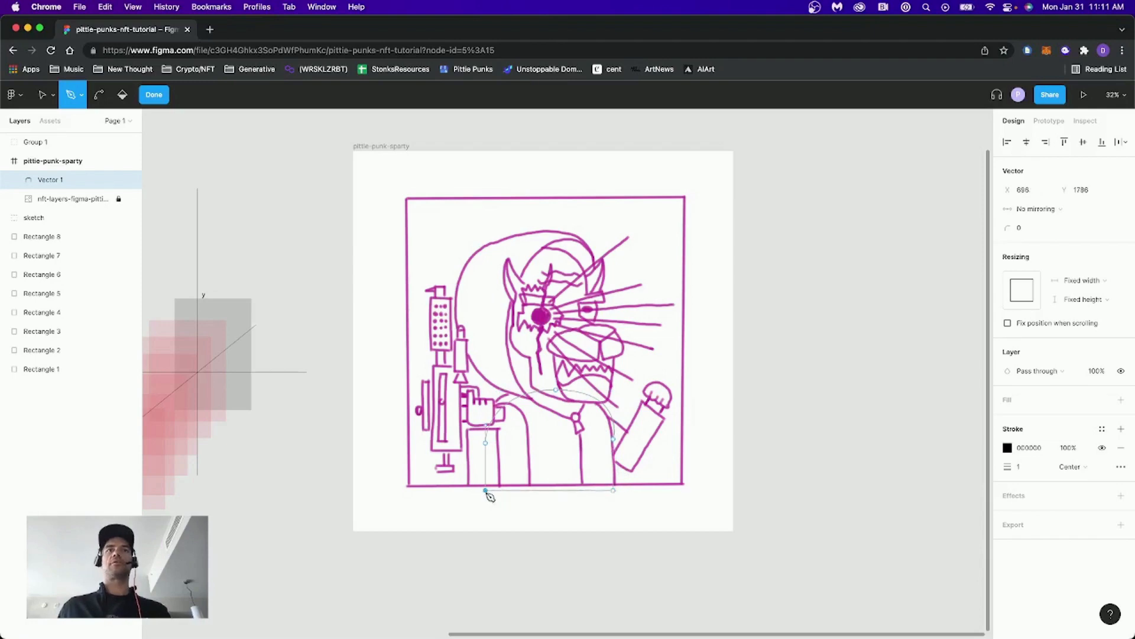
click(82, 102)
click(82, 102)
click(53, 100)
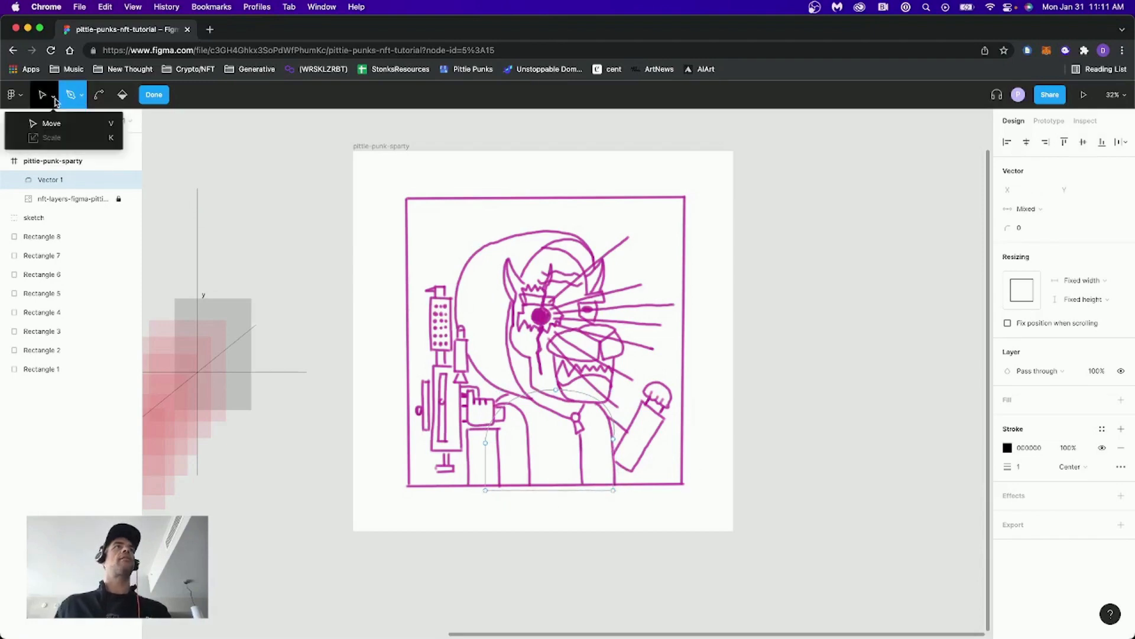
click(54, 100)
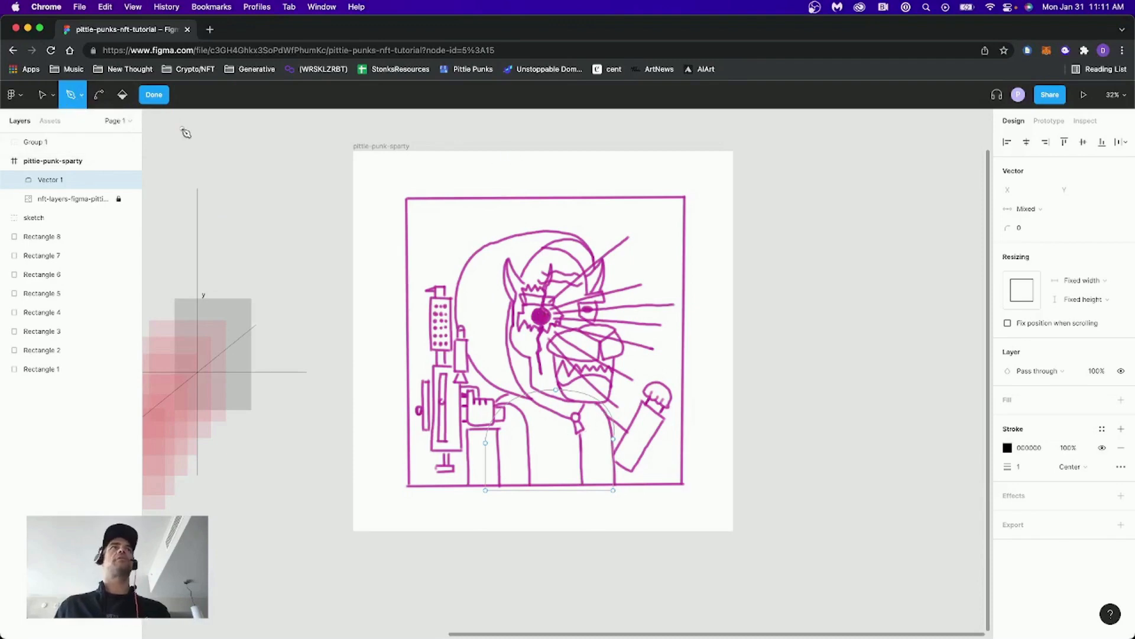
click(154, 94)
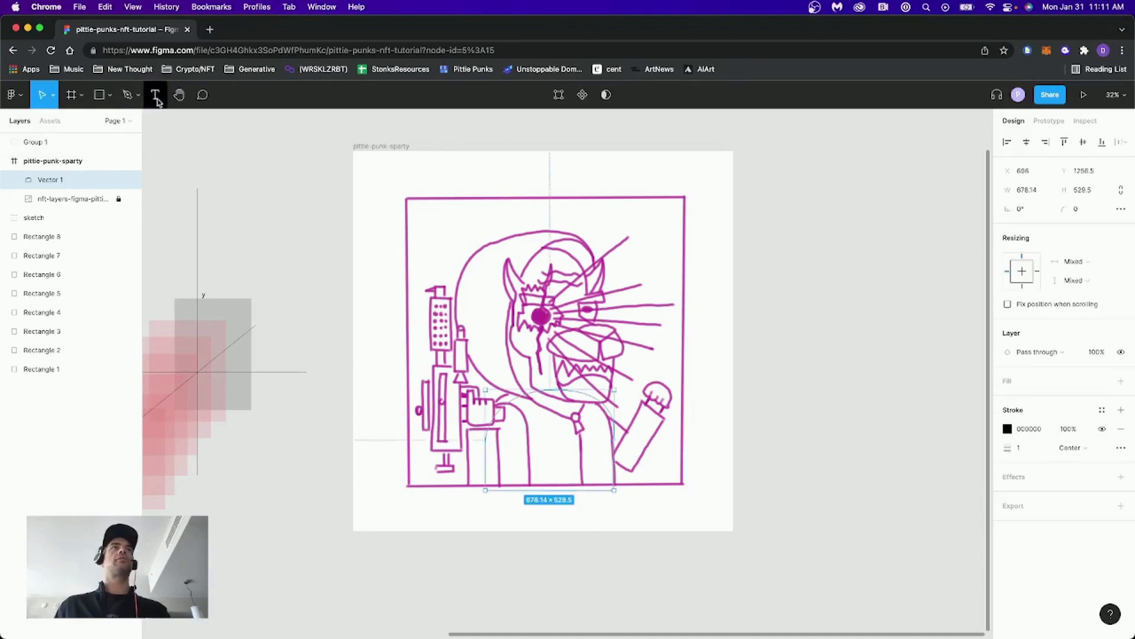
Shift the body outline's top point slightly up and left and adjust its curve handles to follow the sketched shoulder line.
click(559, 101)
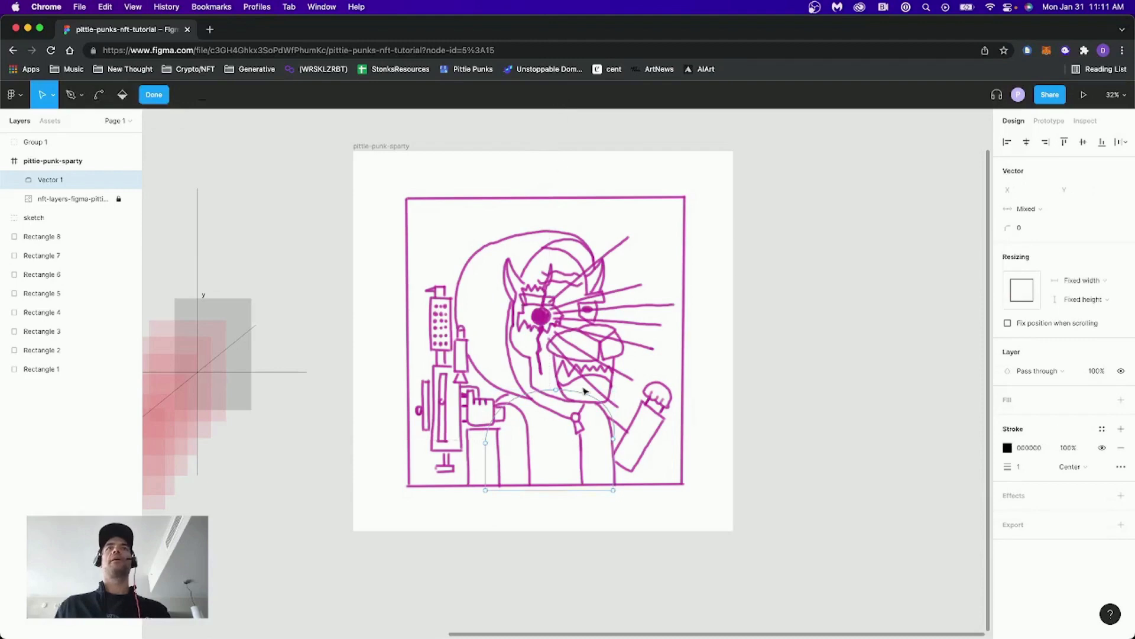
drag(555, 390, 544, 389)
key(z)
drag(426, 332, 750, 537)
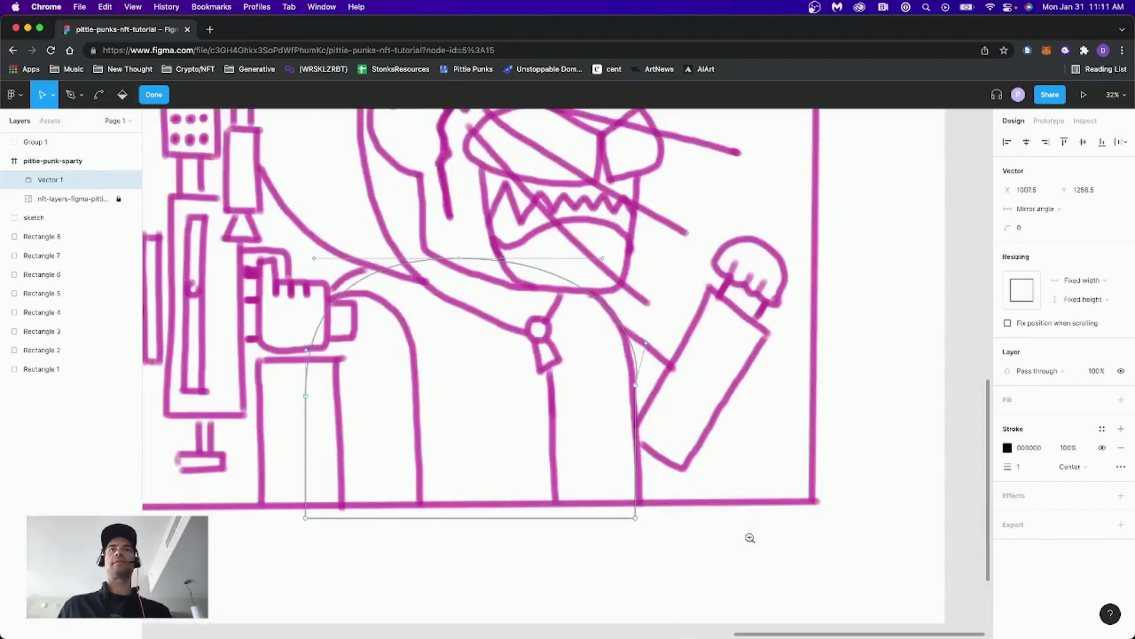
click(636, 334)
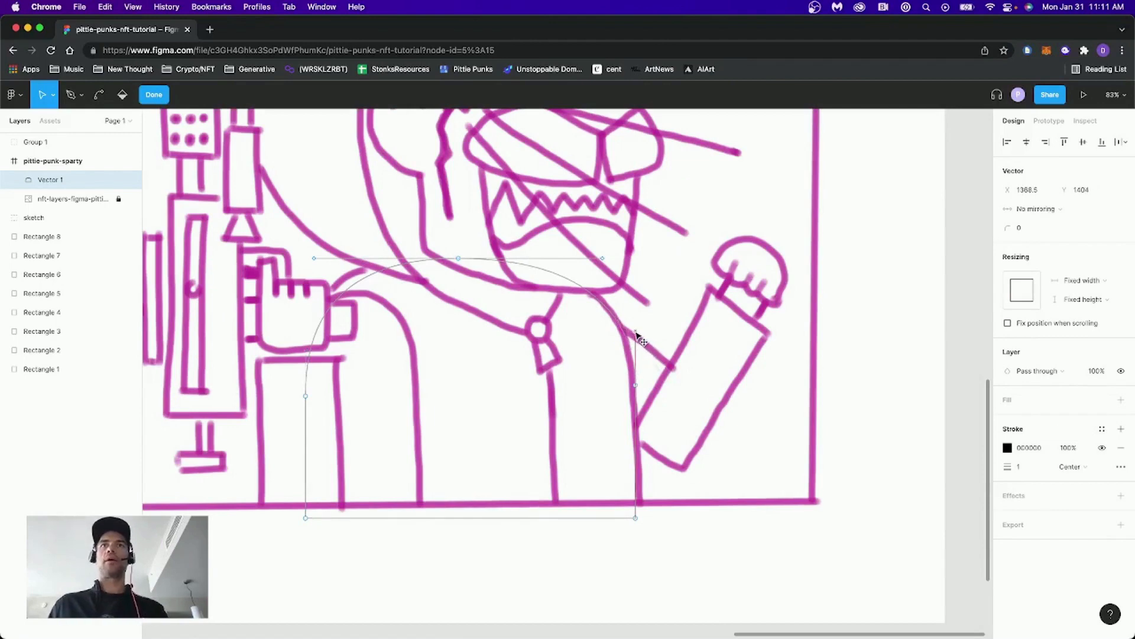
drag(636, 334, 636, 334)
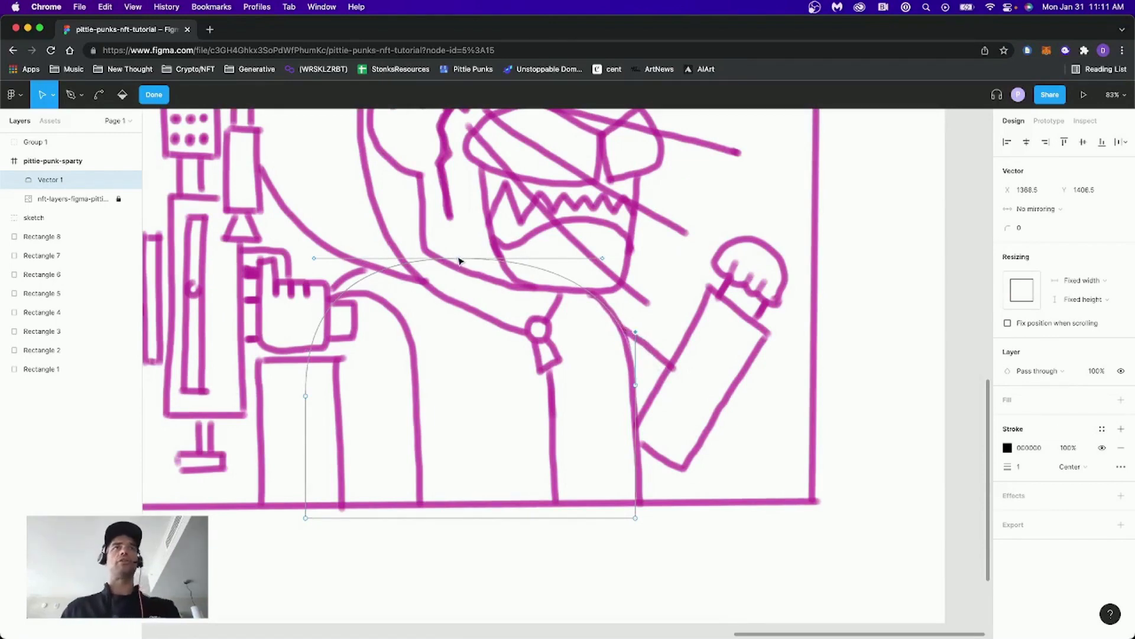
drag(459, 260, 452, 255)
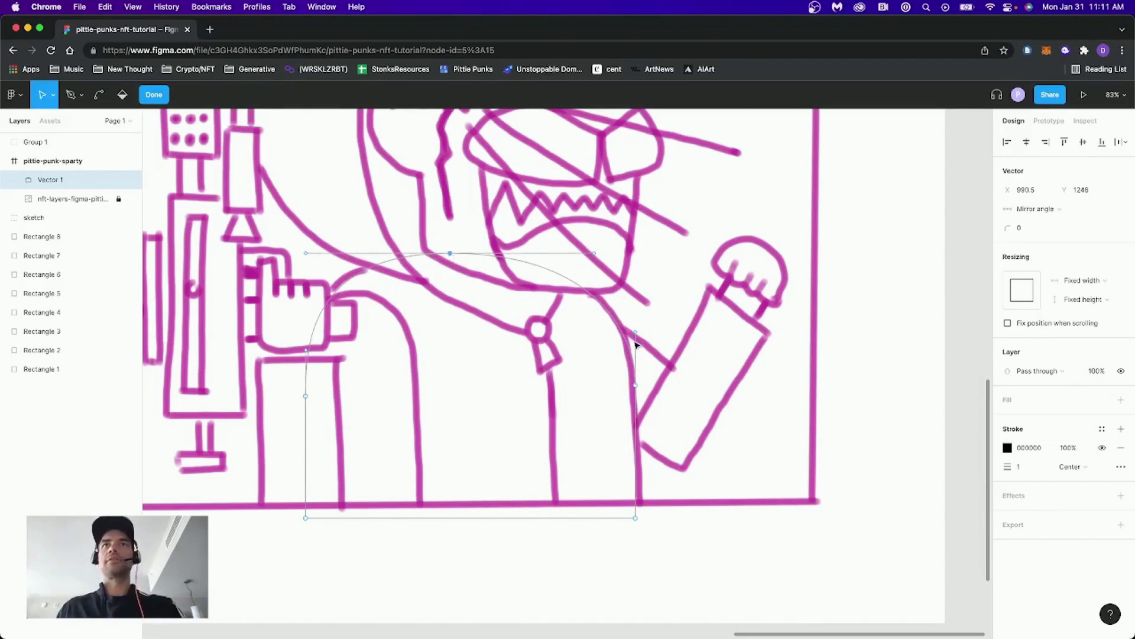
click(593, 254)
drag(590, 254, 588, 253)
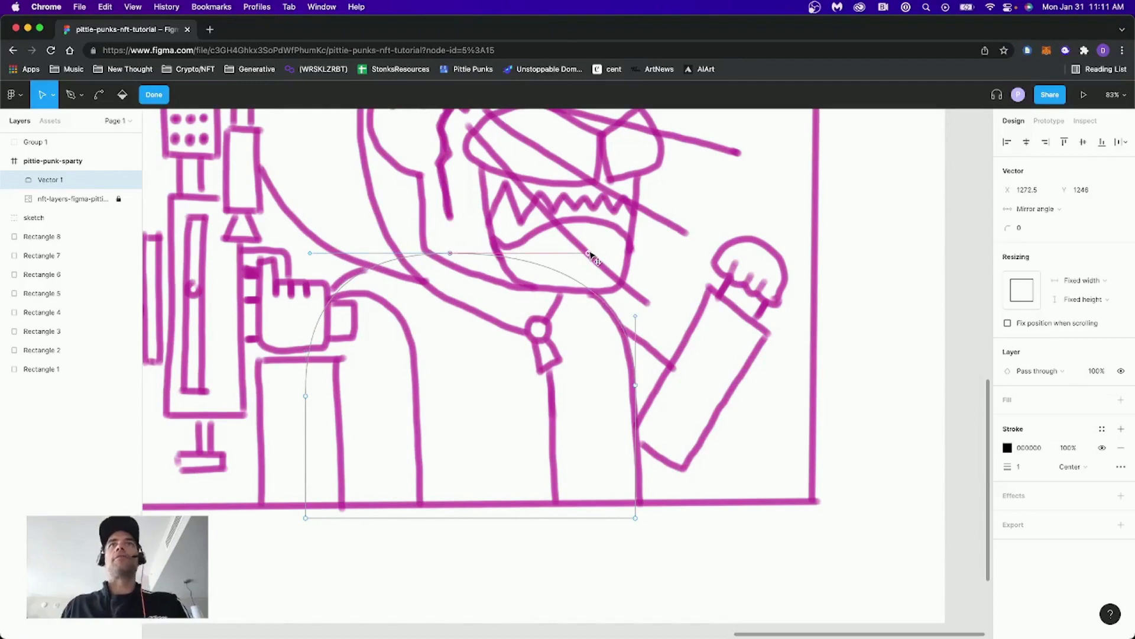
key(super)
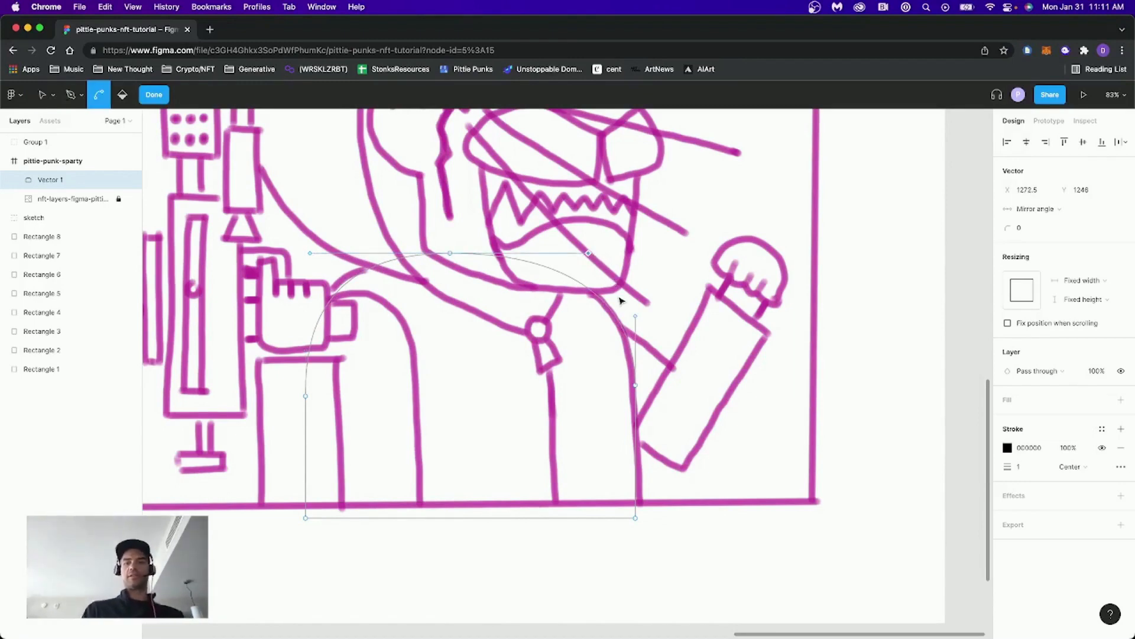
key(super+minus)
click(827, 448)
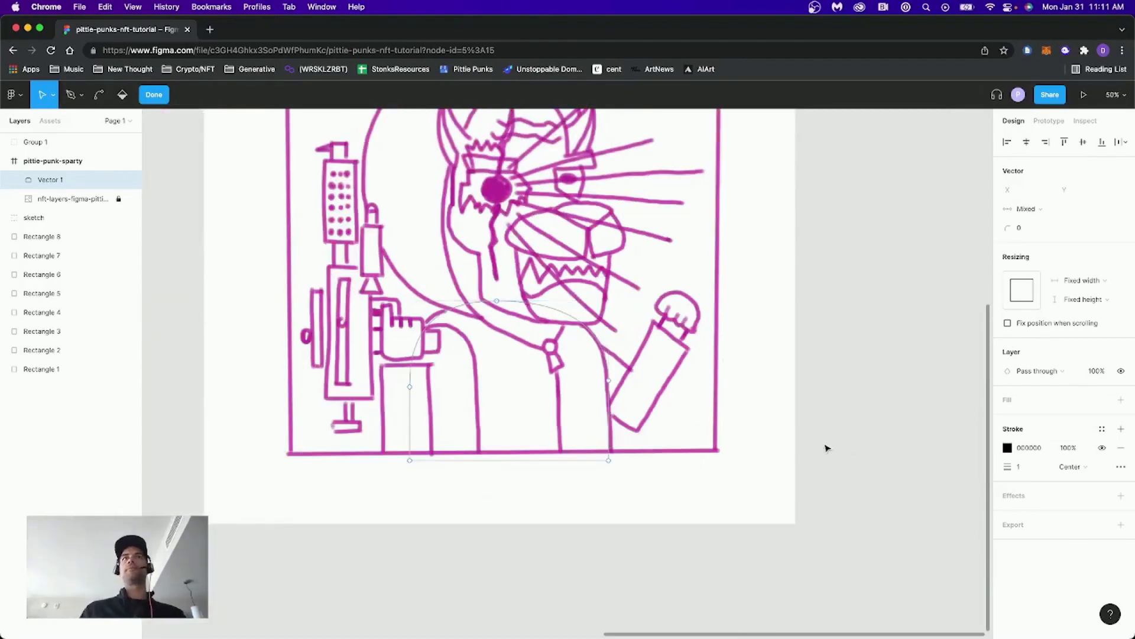
Add a solid white FFFFFF fill to the body shape.
key(super+minus)
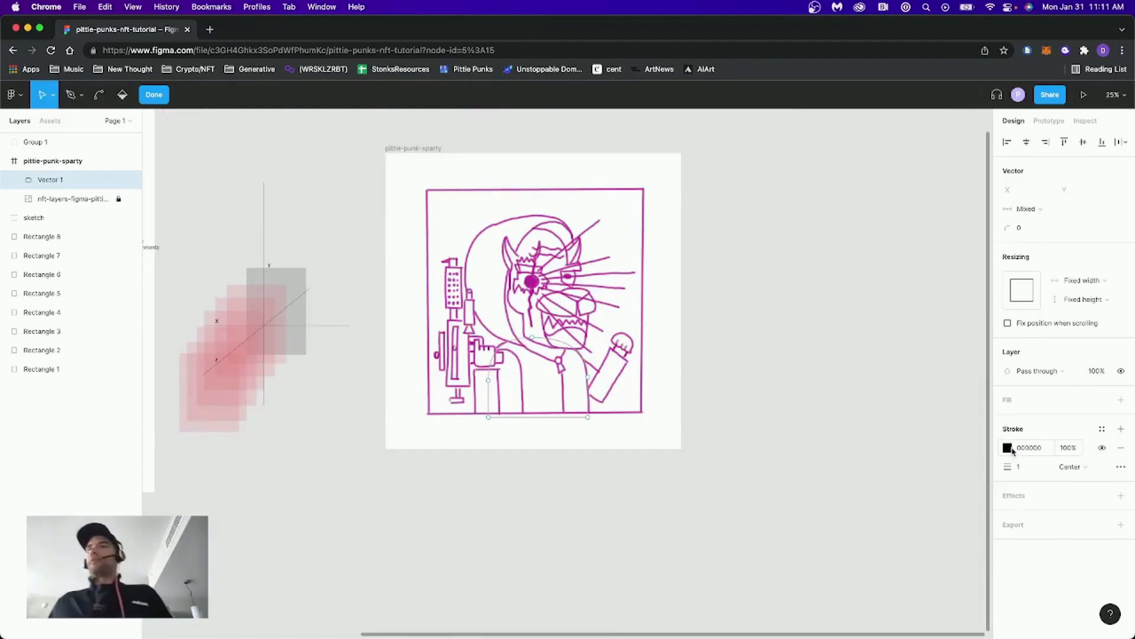
click(1007, 400)
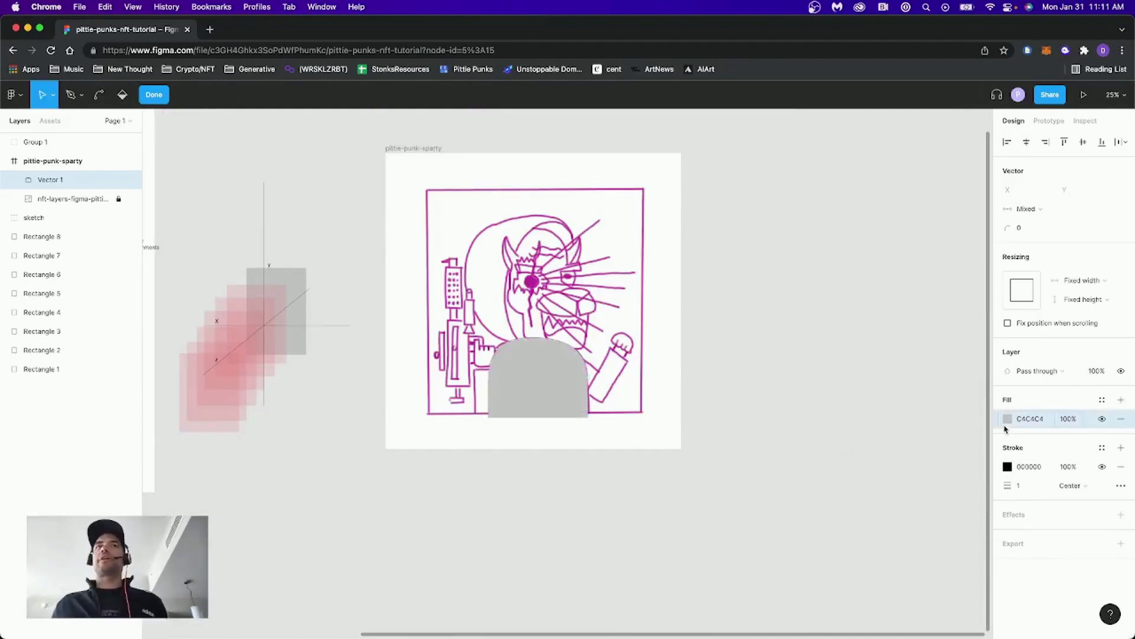
click(1007, 419)
drag(905, 402, 842, 321)
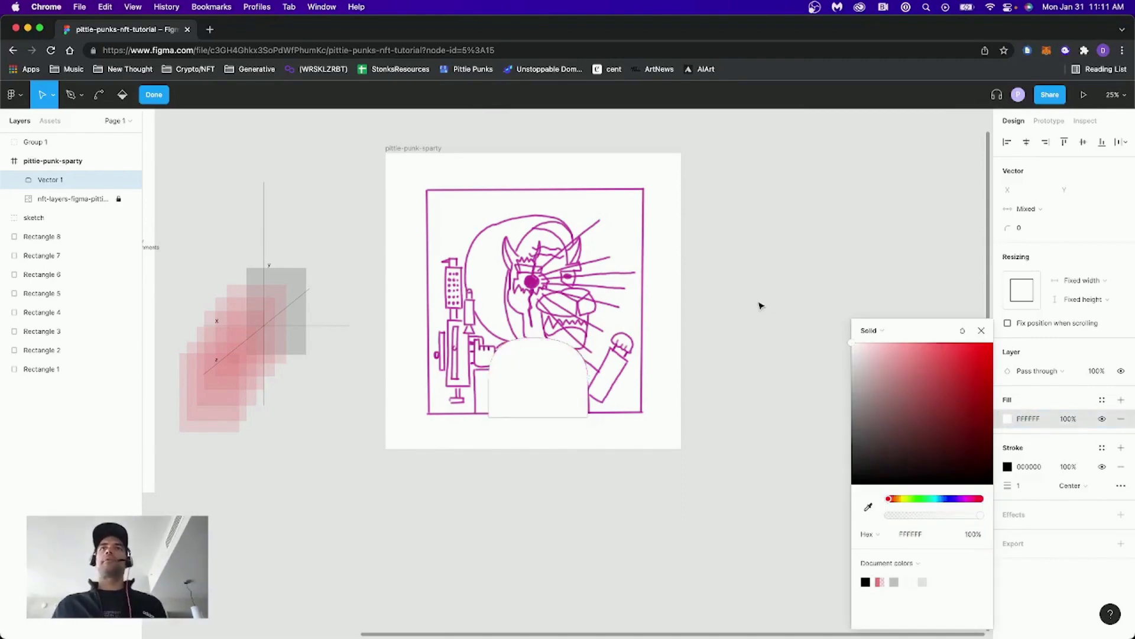
Set the body shape's stroke weight to 5, finish editing its path and select the whole shape.
click(1037, 491)
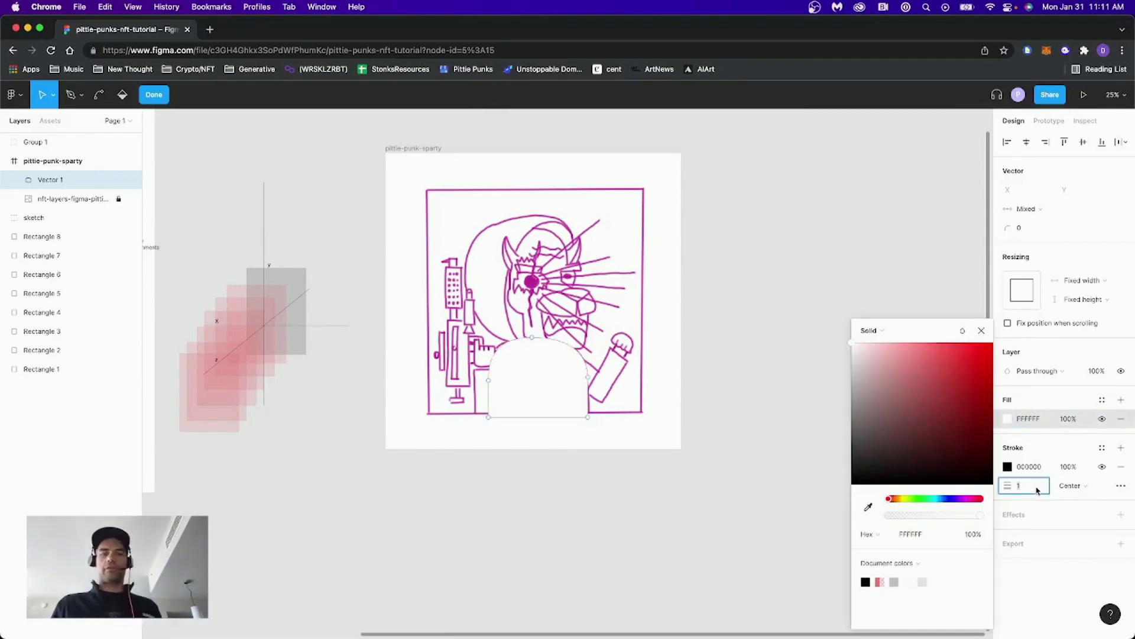
key(Return)
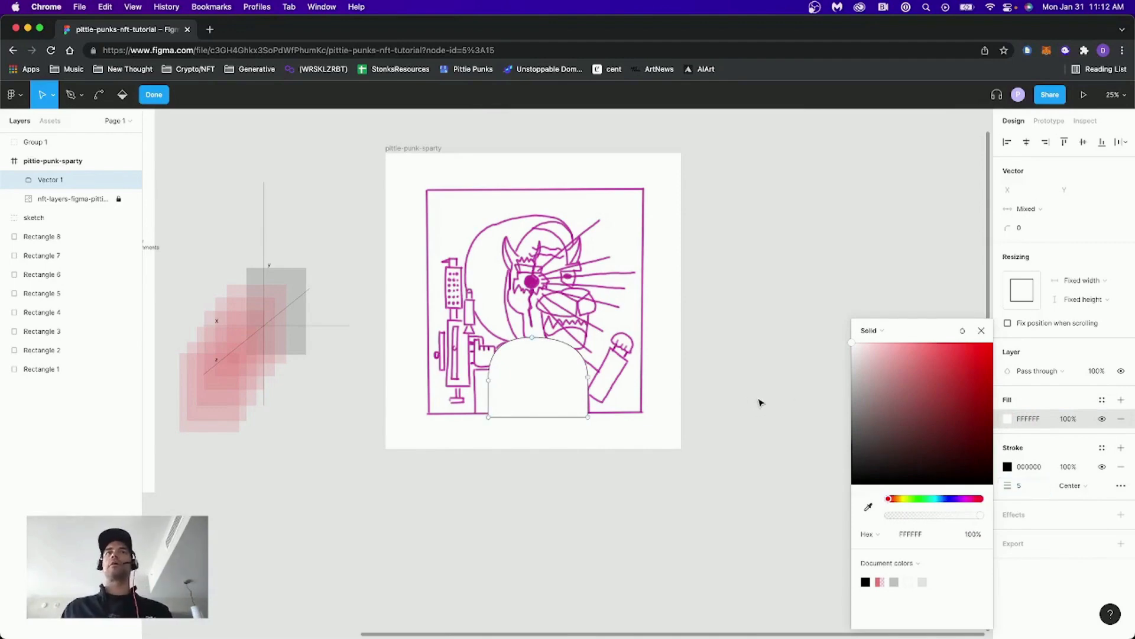
click(982, 330)
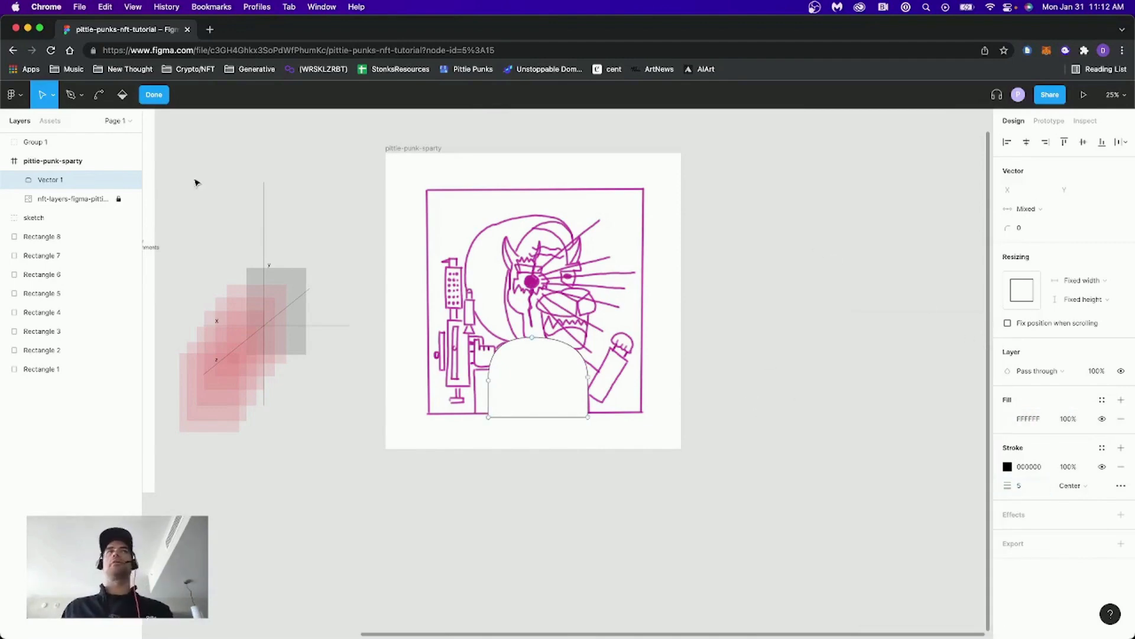
click(75, 164)
click(74, 182)
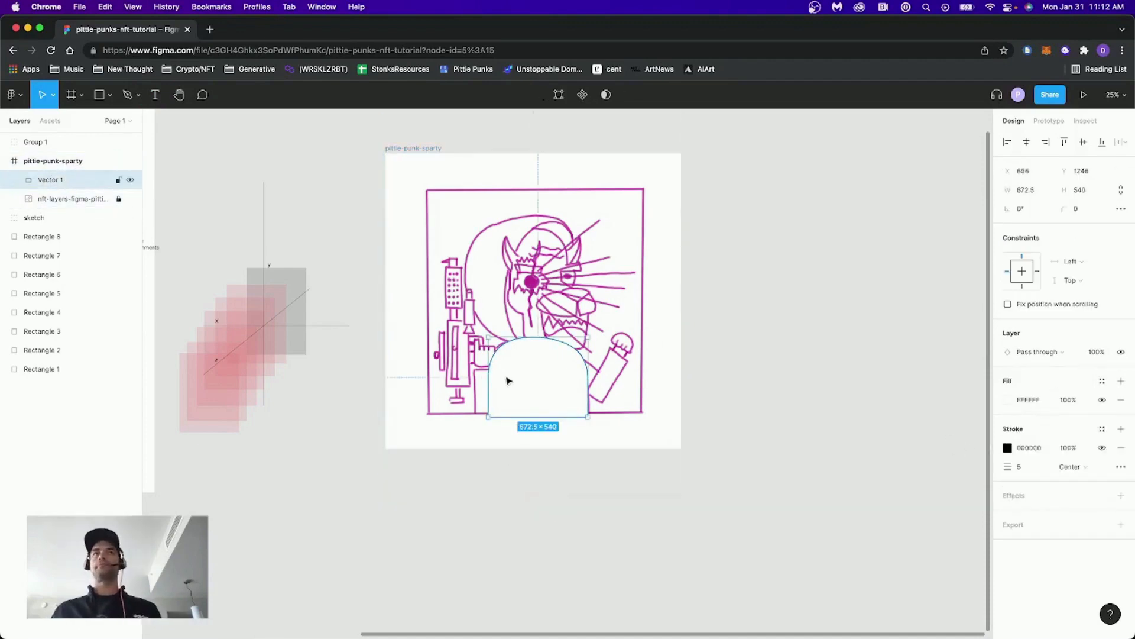
Undo the trial move of the body shape off the frame and hide its white fill to expose the sketch.
drag(534, 374, 784, 367)
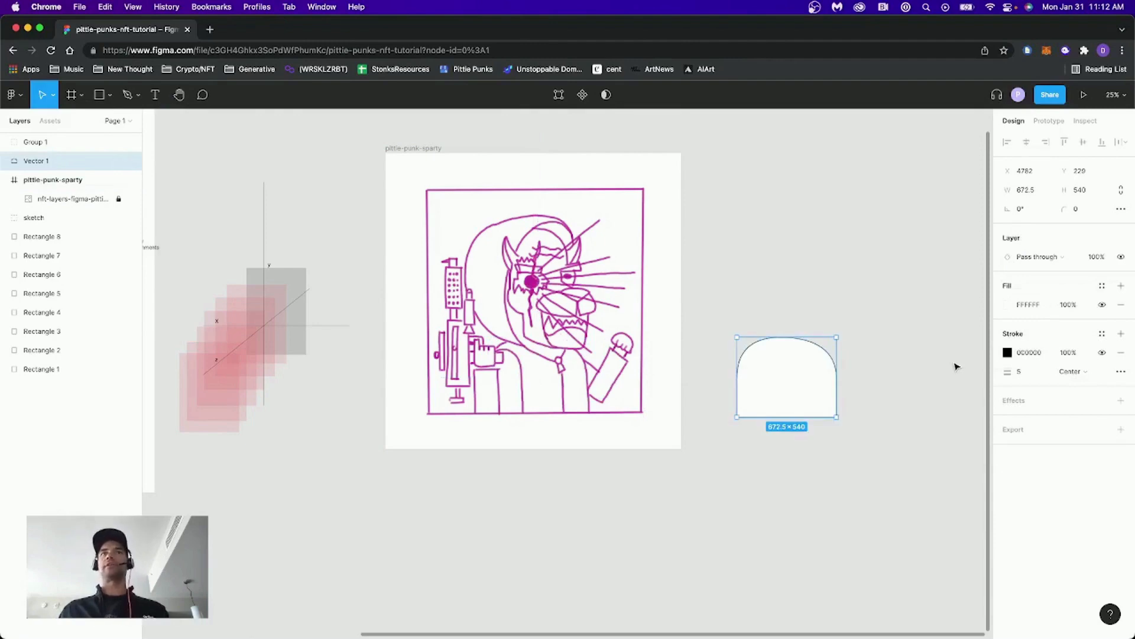
key(super+z)
click(1102, 400)
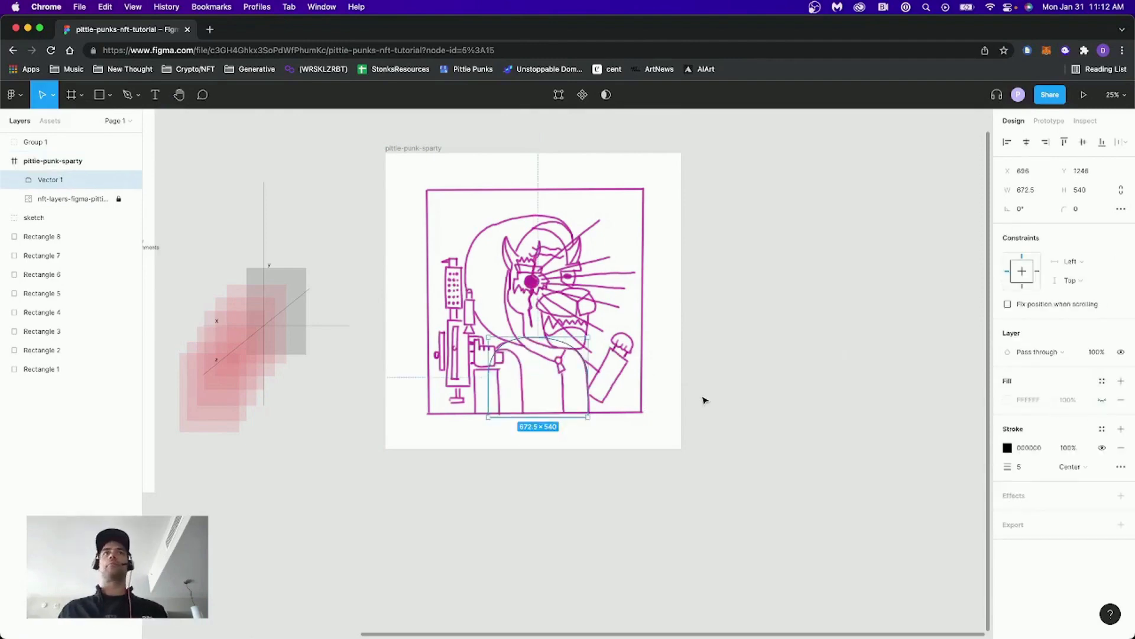
click(703, 400)
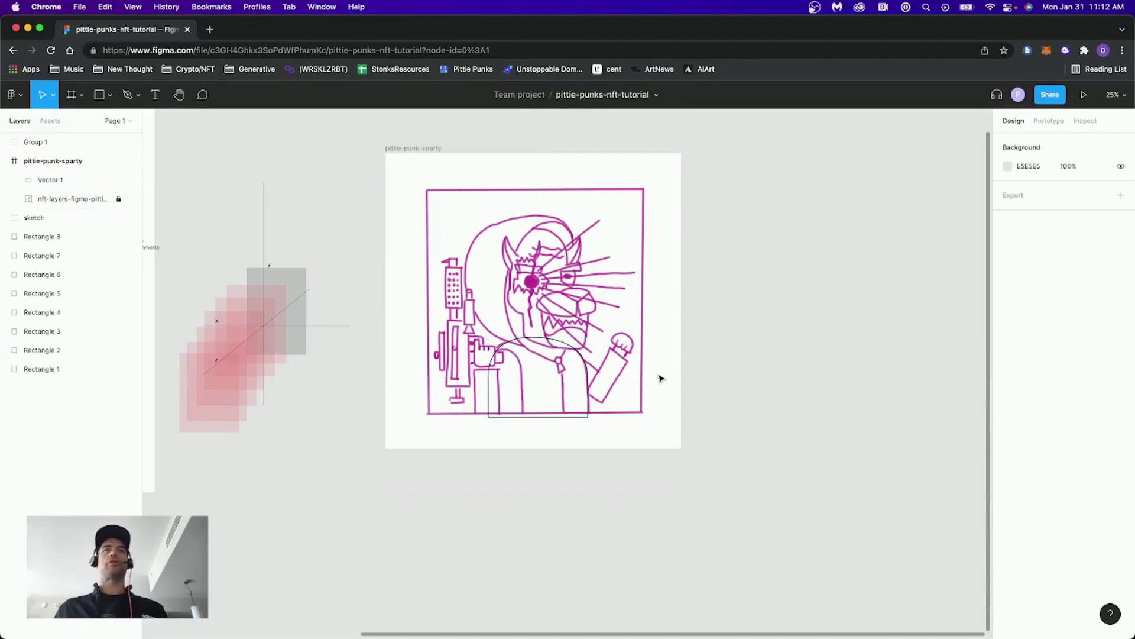
Draw a rectangle of about 306 × 186 over the sketched raised upper arm, rotated about -33° to follow it.
key(super+equal)
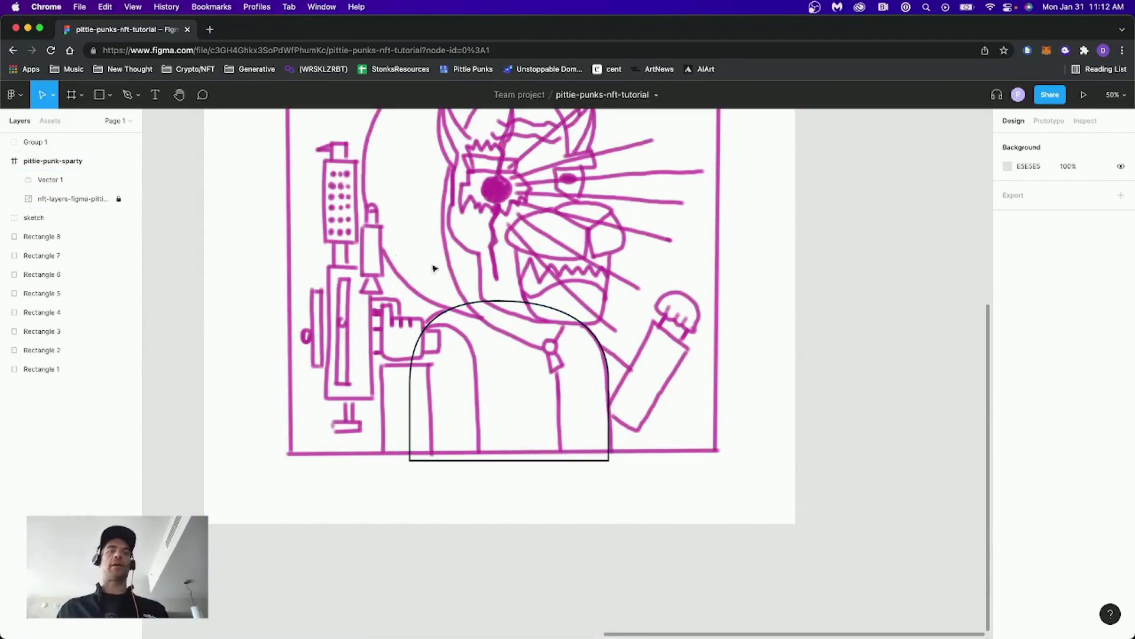
click(110, 95)
click(98, 121)
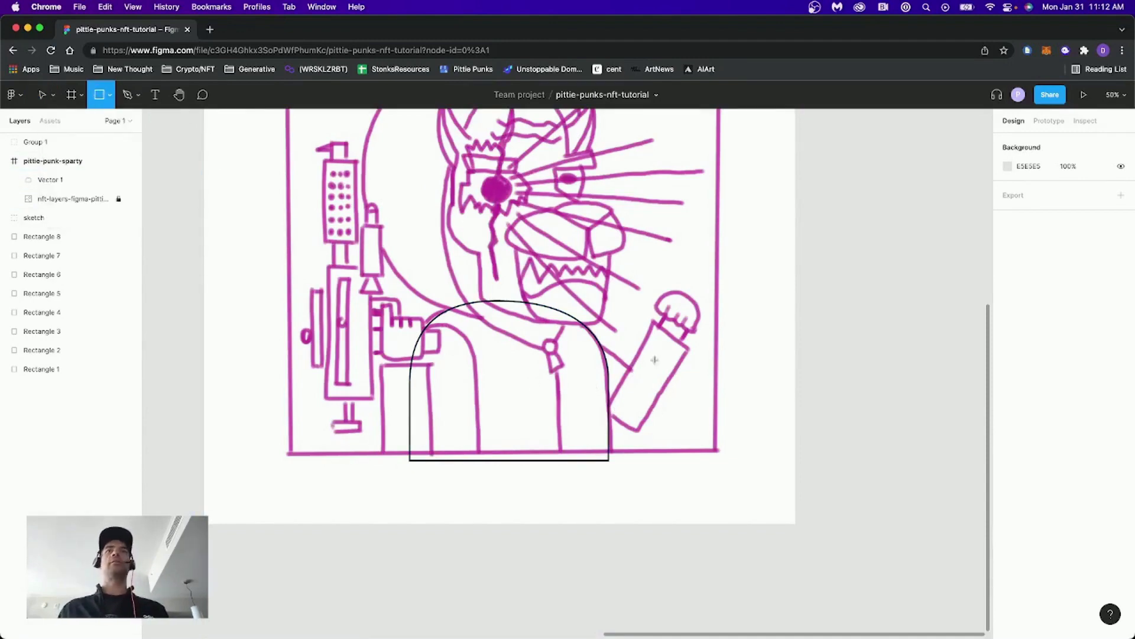
drag(588, 342, 666, 381)
drag(671, 336, 609, 418)
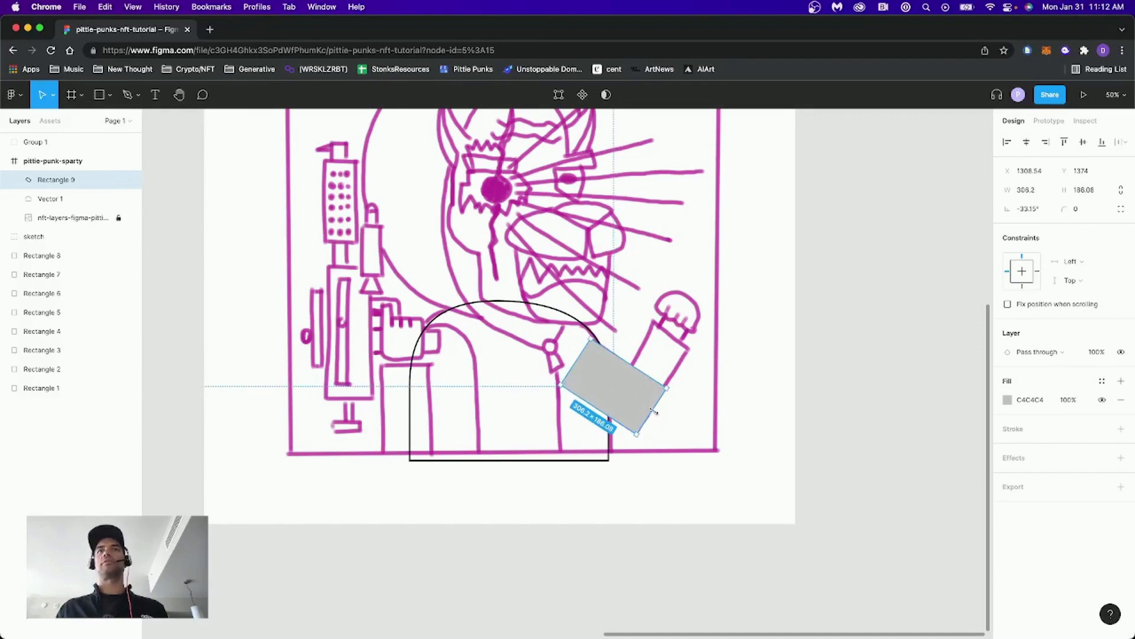
Set the upper-arm rectangle's corner radius to 8.
click(1078, 212)
text(4)
key(Return)
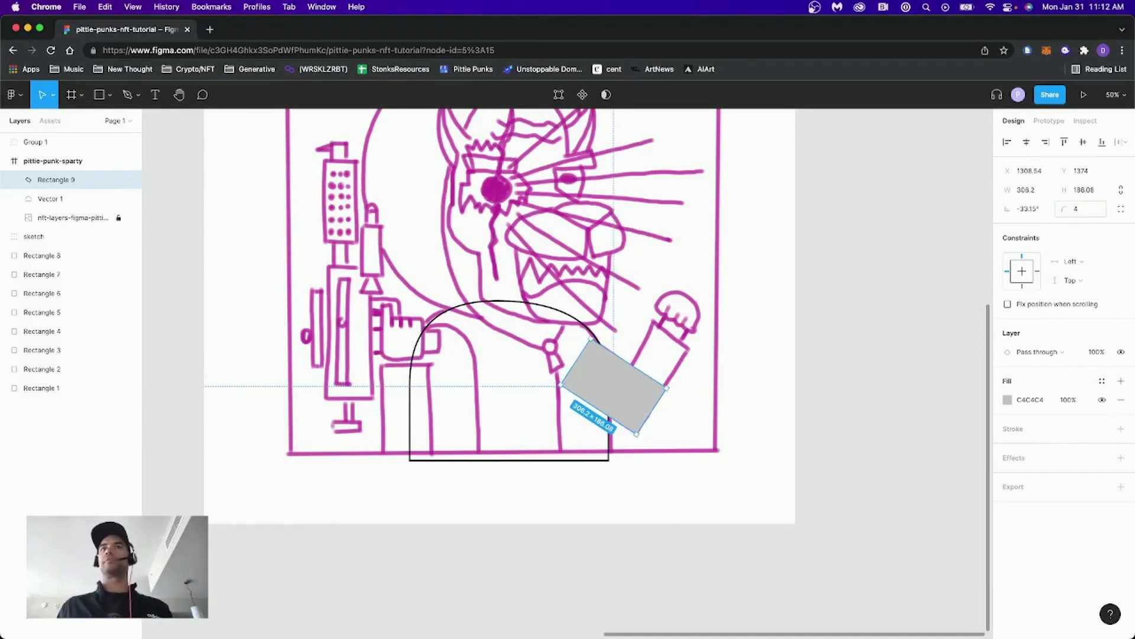
click(1084, 213)
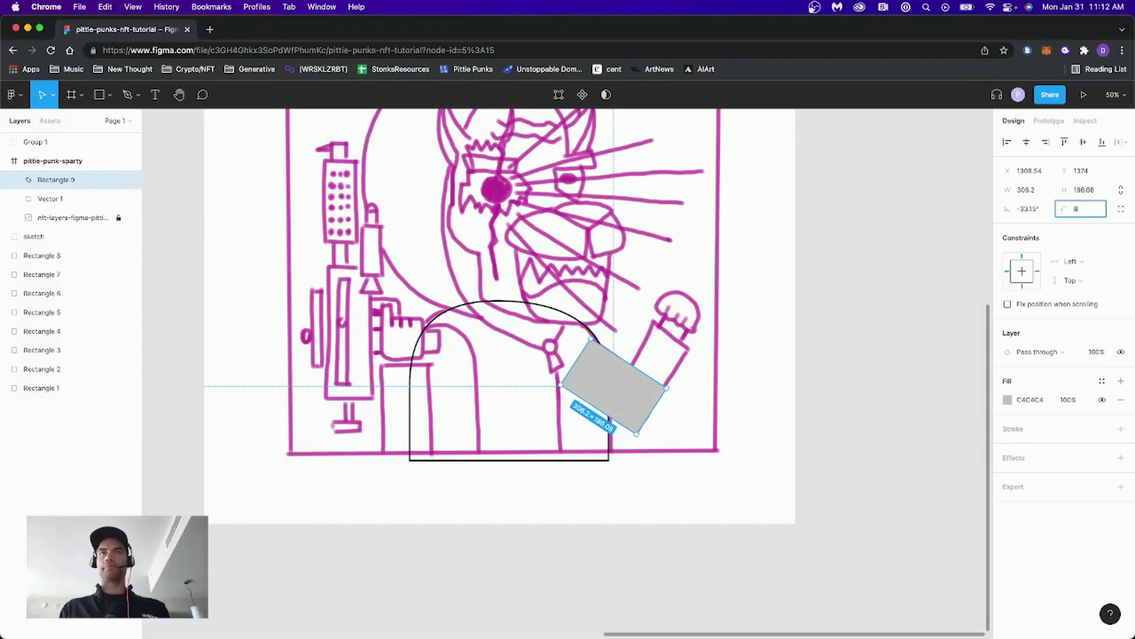
text(8)
key(Return)
click(765, 406)
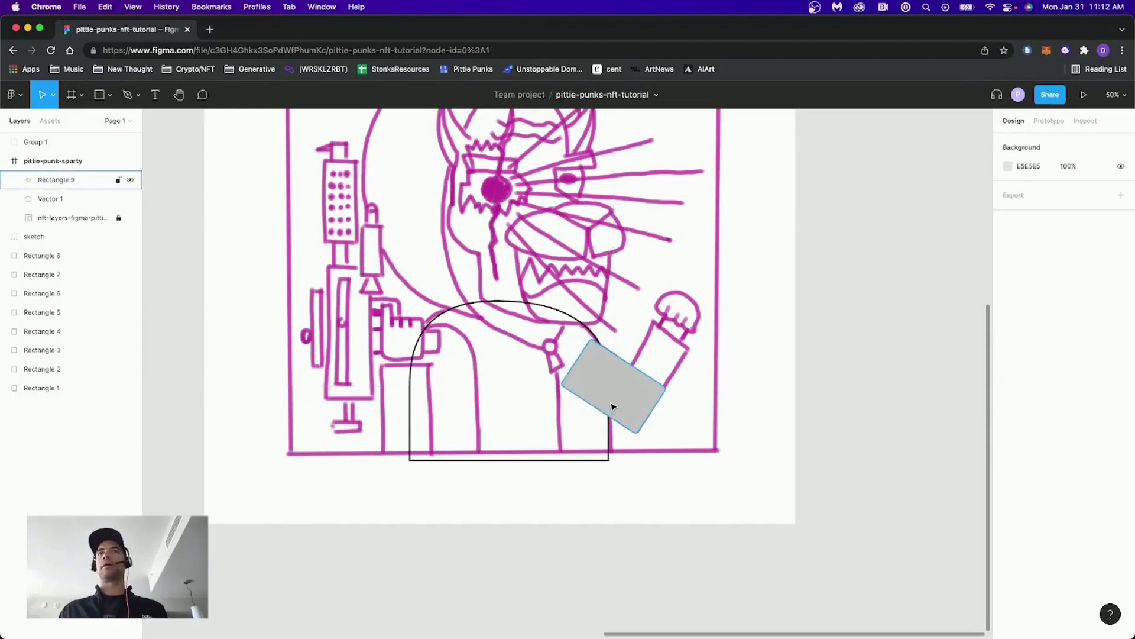
Hide the upper-arm rectangle's fill and add a black 000000 inside stroke with a weight of 5.
click(613, 407)
click(1102, 400)
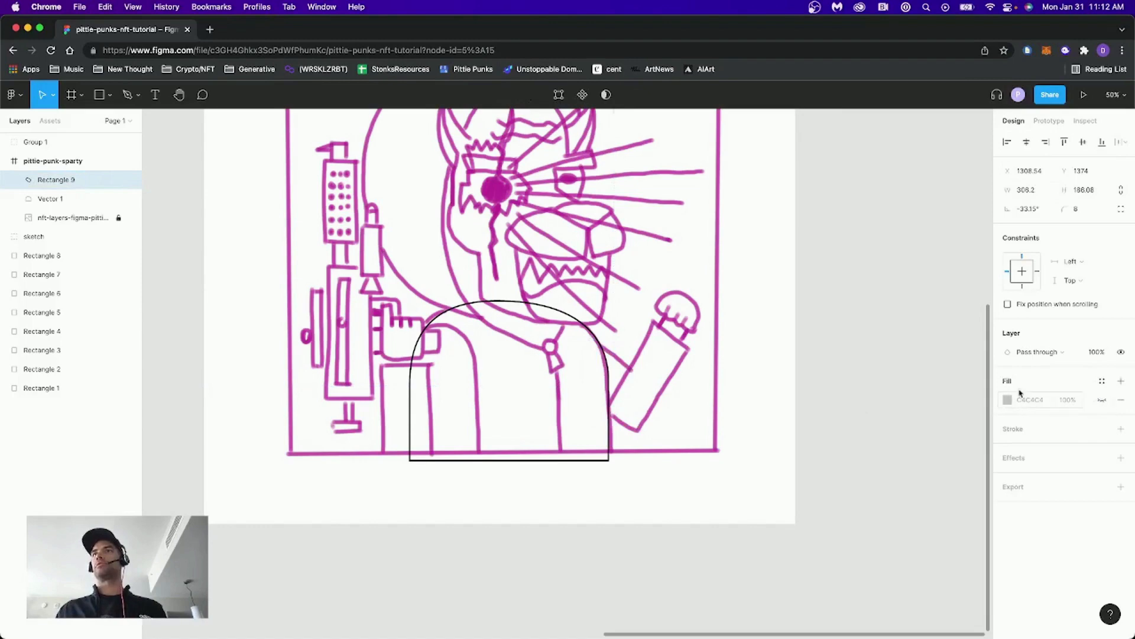
click(1102, 429)
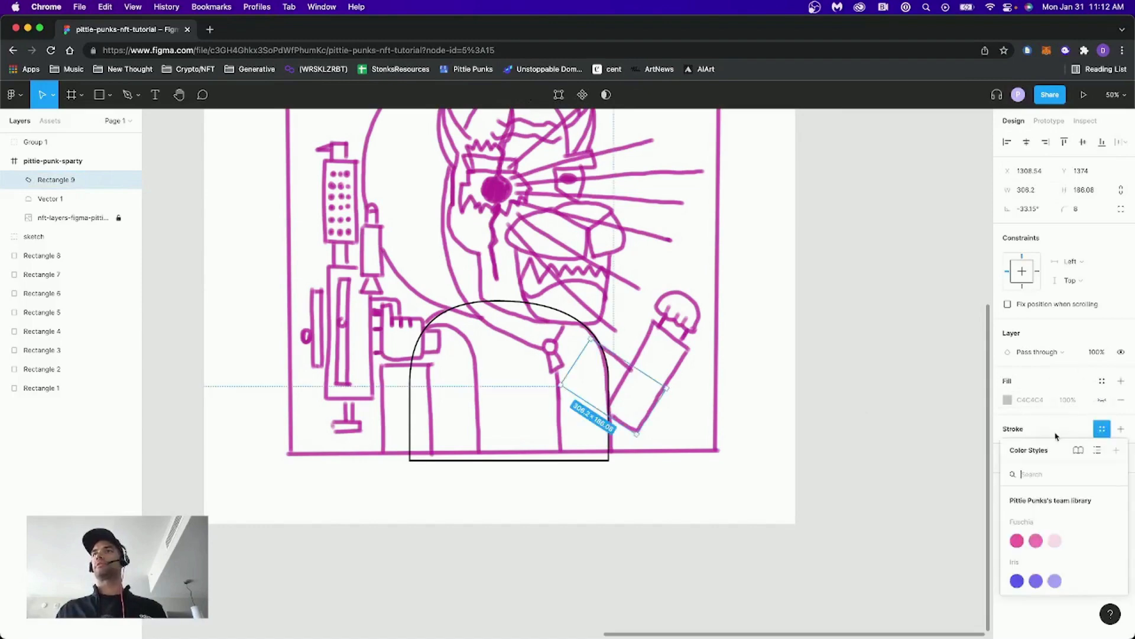
click(1020, 424)
click(1023, 430)
click(1031, 466)
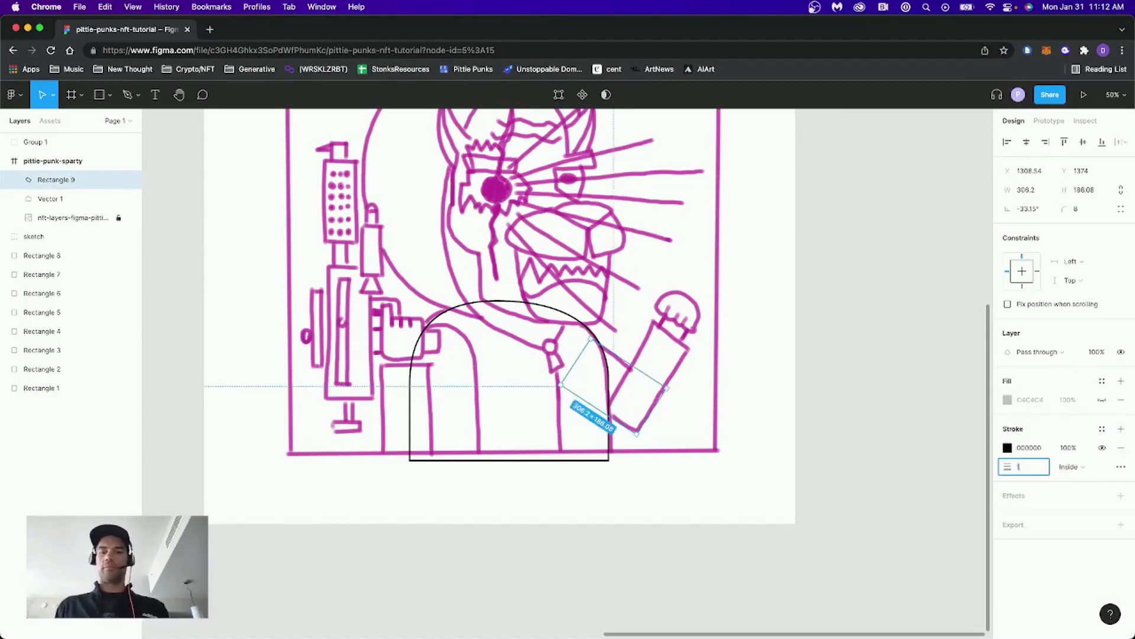
text(5)
key(Return)
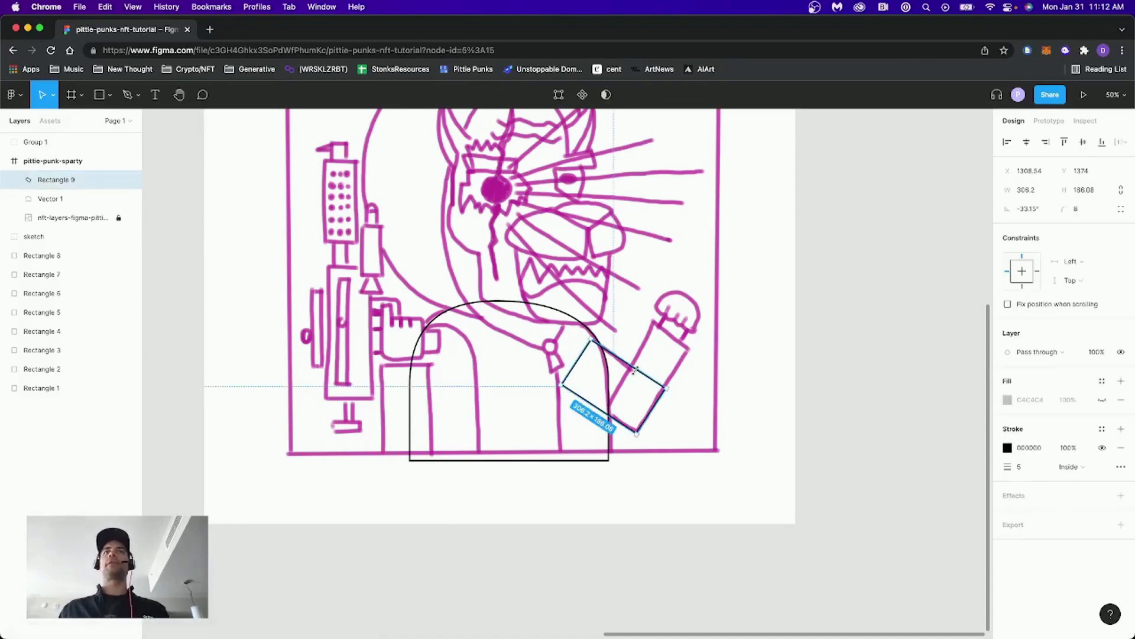
Trace the raised forearm and wrist with outlined, rotated rectangles and add a tilted ellipse of about 168 × 127 for the fist.
key(alt)
key(alt)
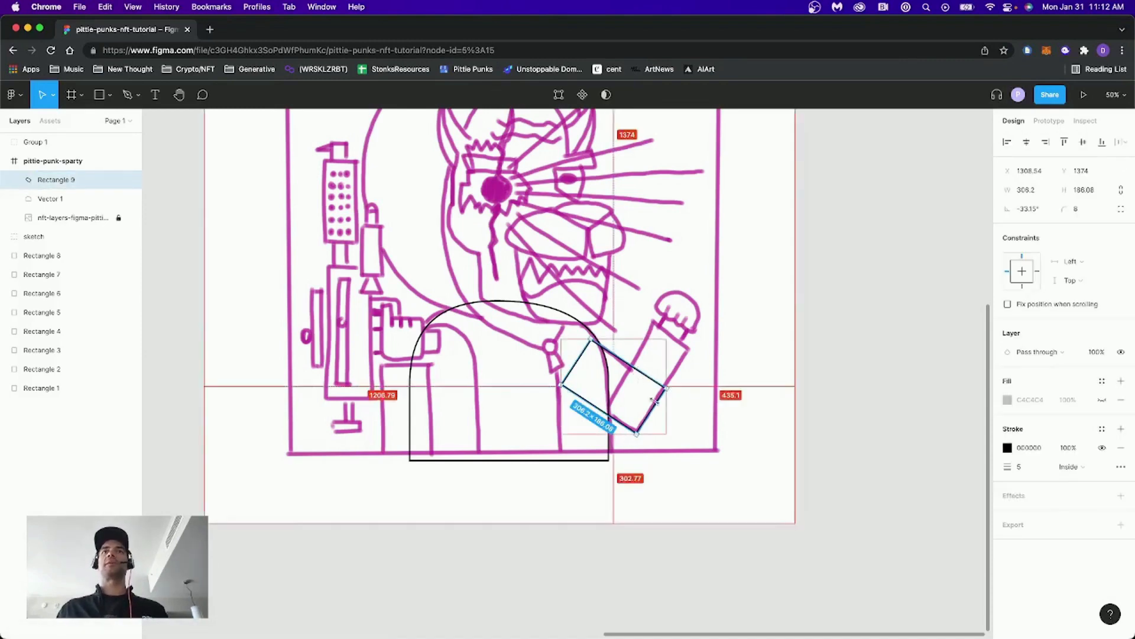
key(alt)
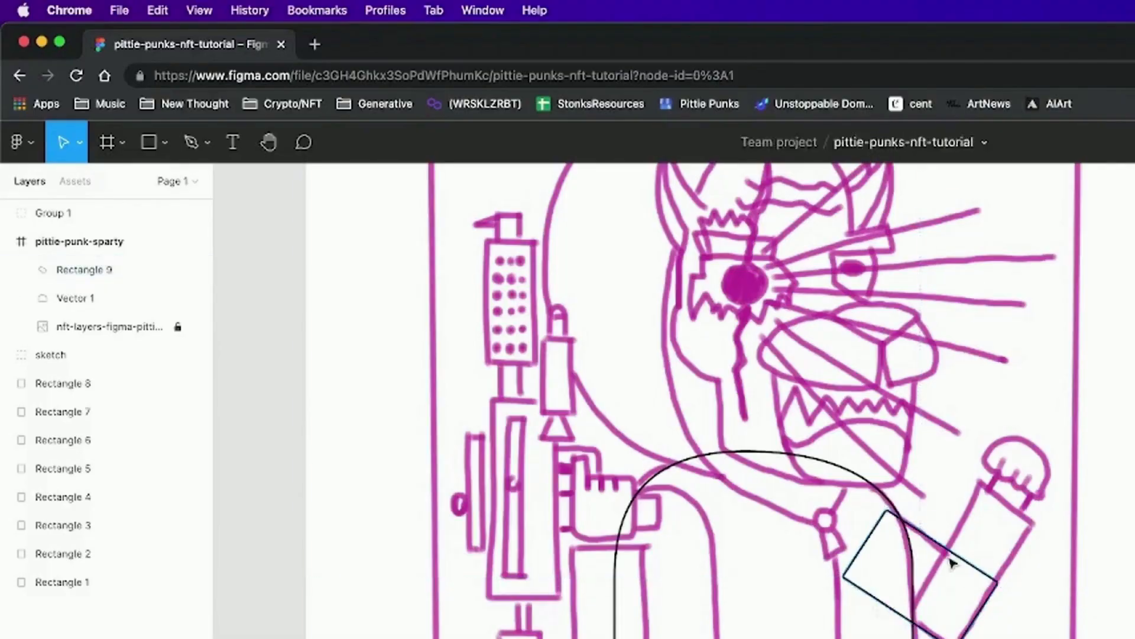
drag(634, 373, 665, 382)
scroll(702, 357, up, 5)
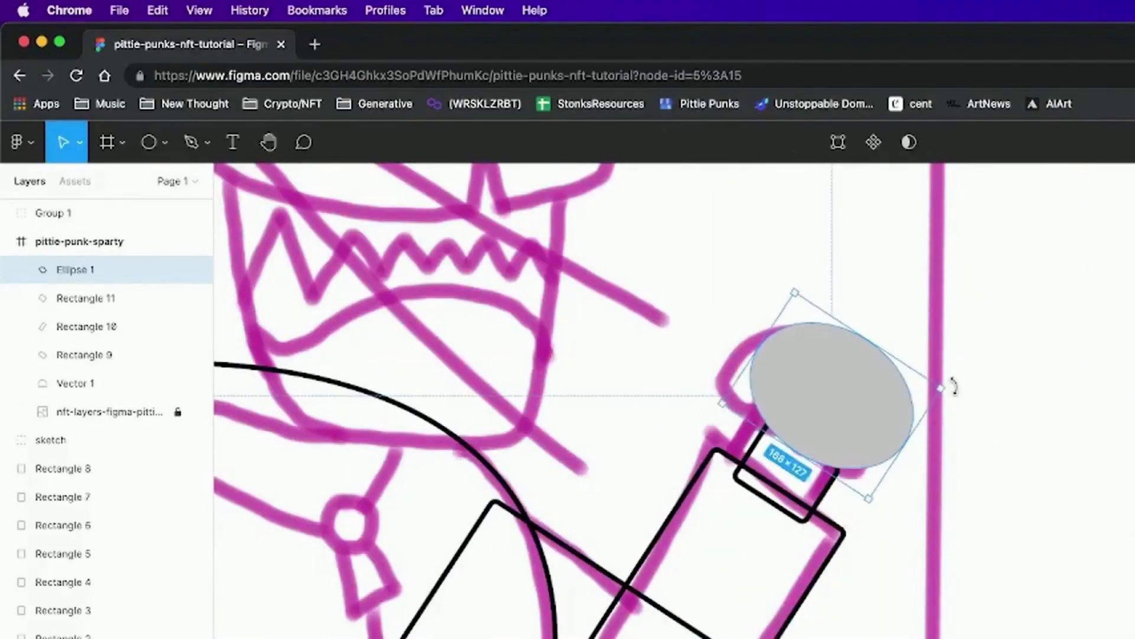
drag(832, 395, 825, 408)
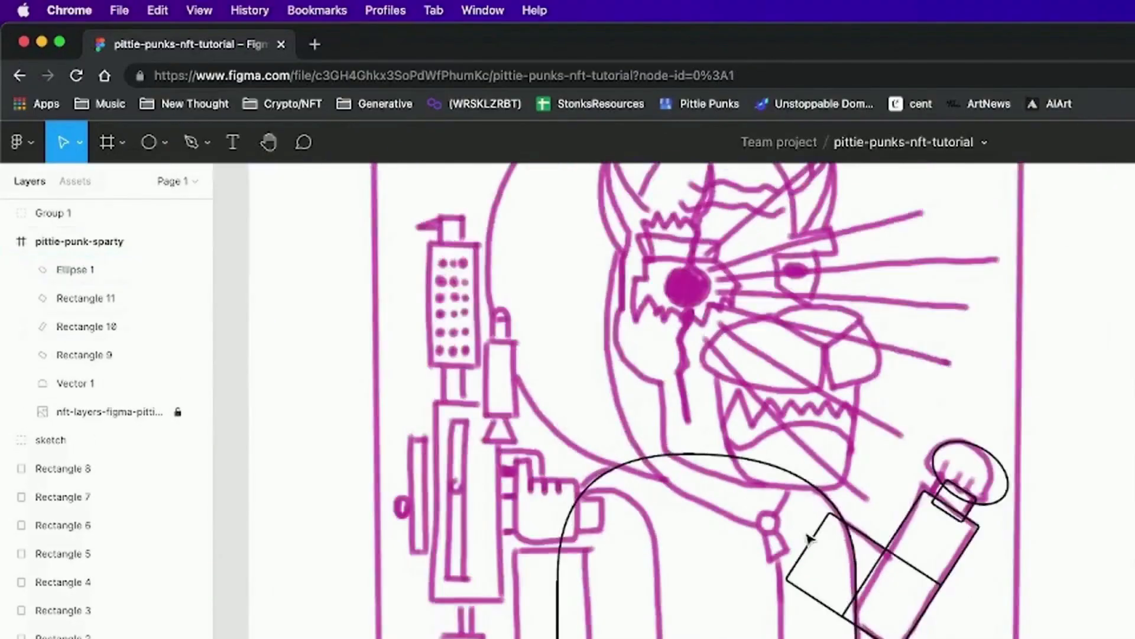
Trace the gun-side arm and hand with rounded outline shapes, uniting the thumb rectangle with the palm.
click(811, 537)
scroll(789, 573, up, 4)
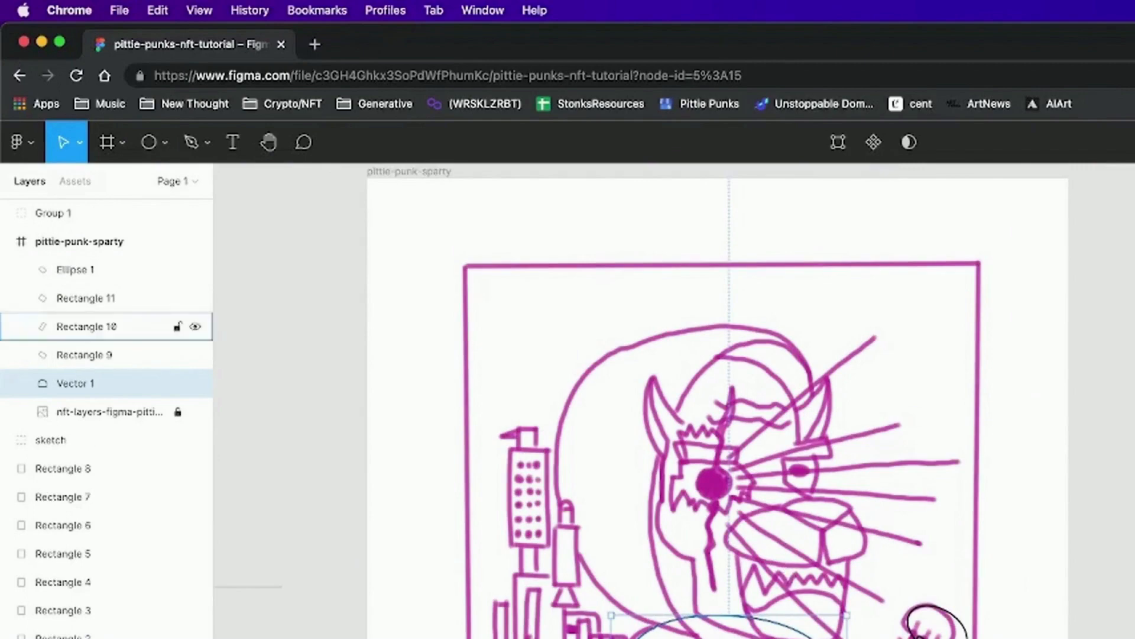
click(118, 326)
key(Tab)
key(Tab)
key(shift+2)
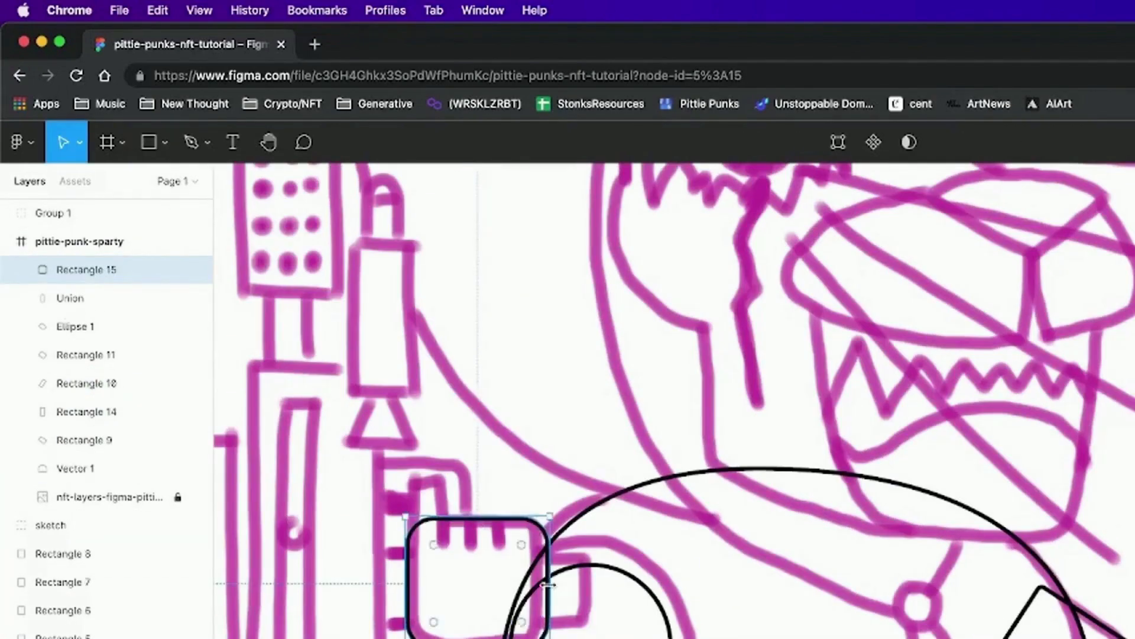
key(r)
drag(406, 478, 446, 569)
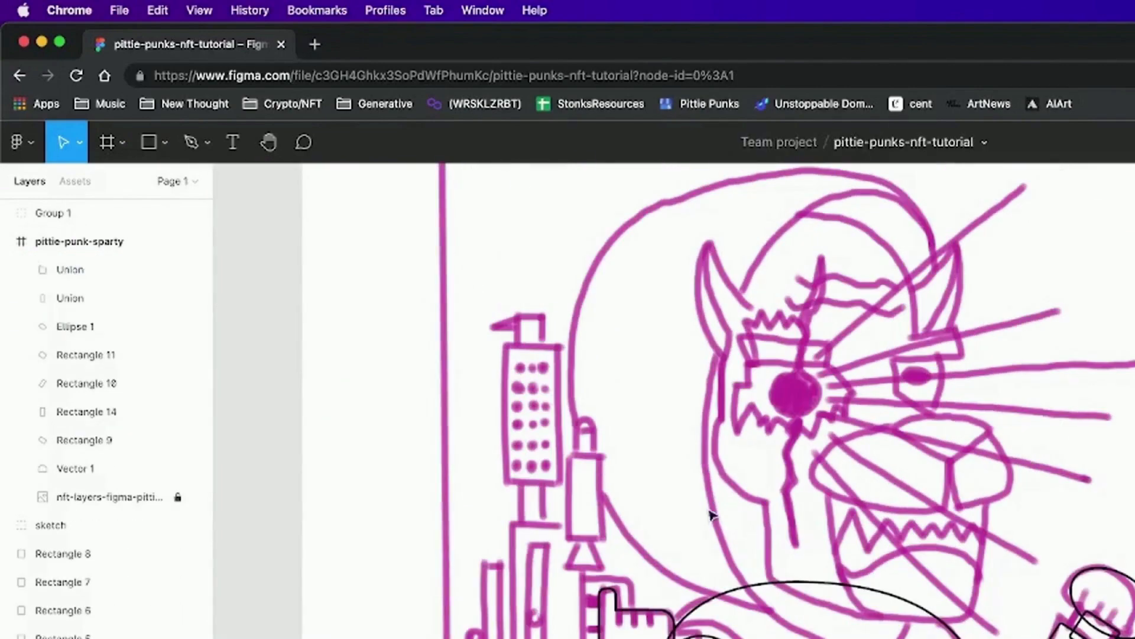
Draw a wide rectangle across the gripping hand and a thin horizontal one above it for the gun's grip parts.
key(r)
drag(579, 616, 704, 637)
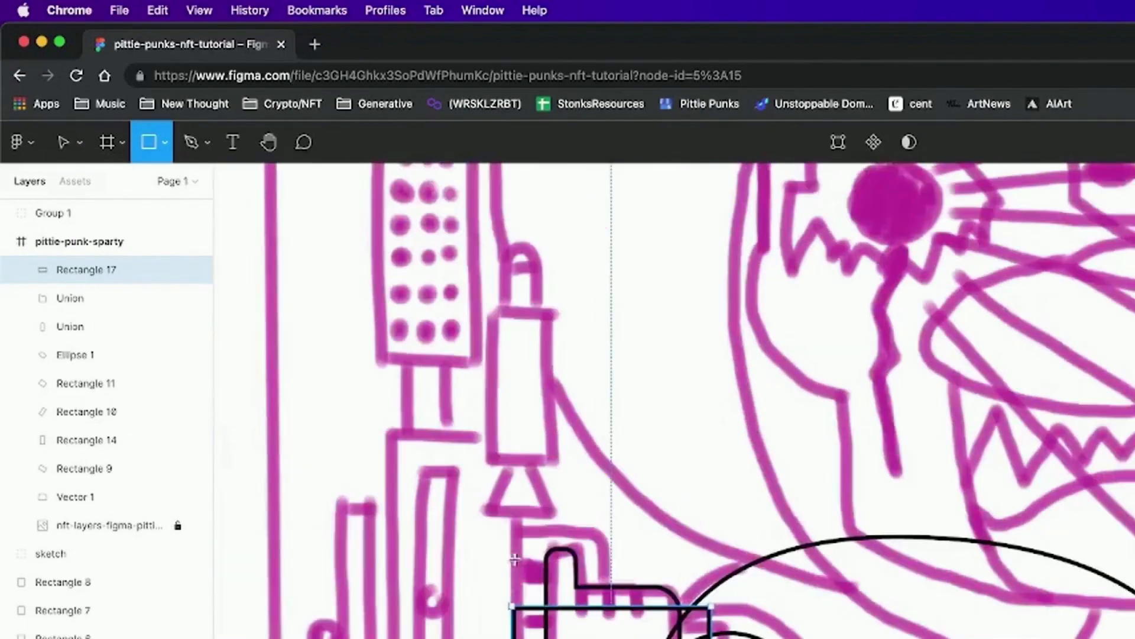
drag(515, 559, 593, 577)
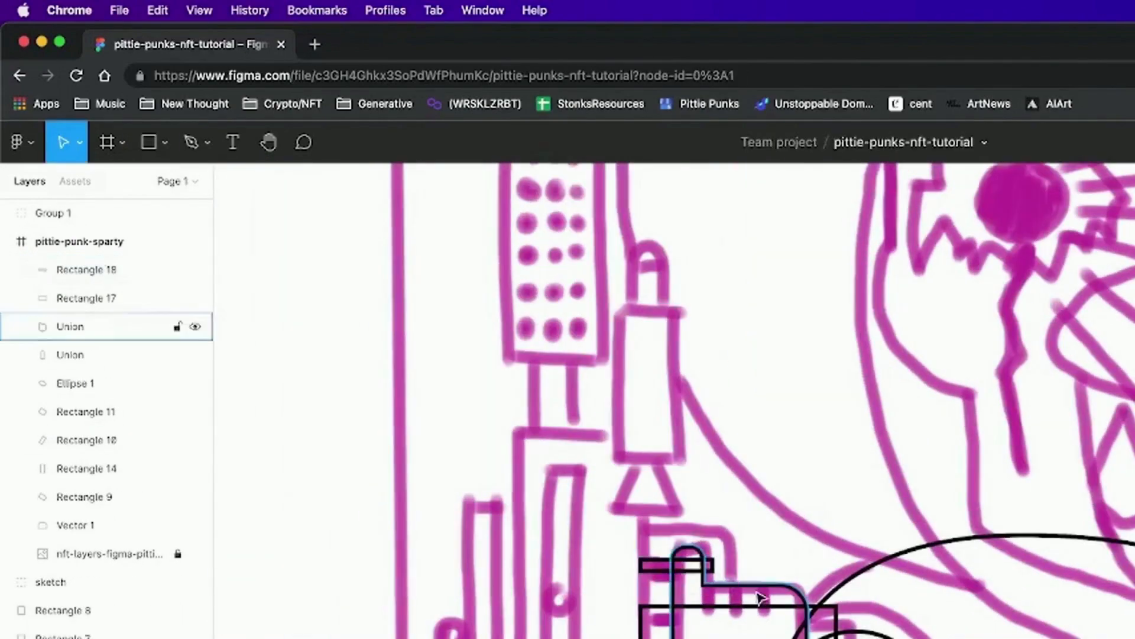
Trace the gun's main body with a tall rectangle and draw a narrow vertical rectangle inside it for the slot.
key(r)
drag(501, 438, 637, 637)
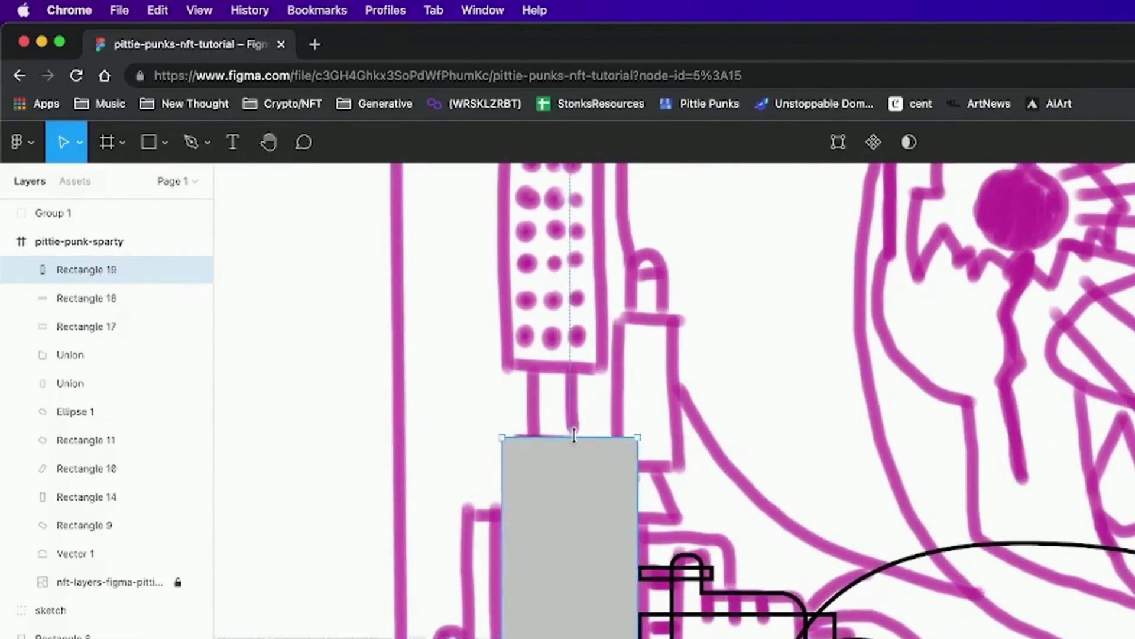
key(r)
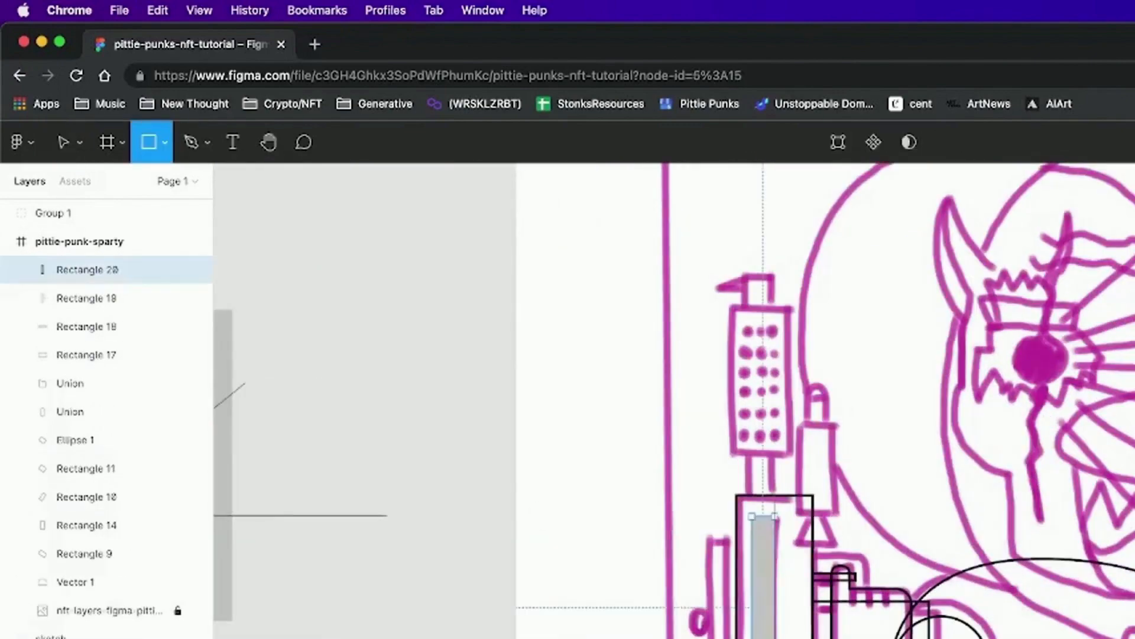
drag(753, 516, 776, 637)
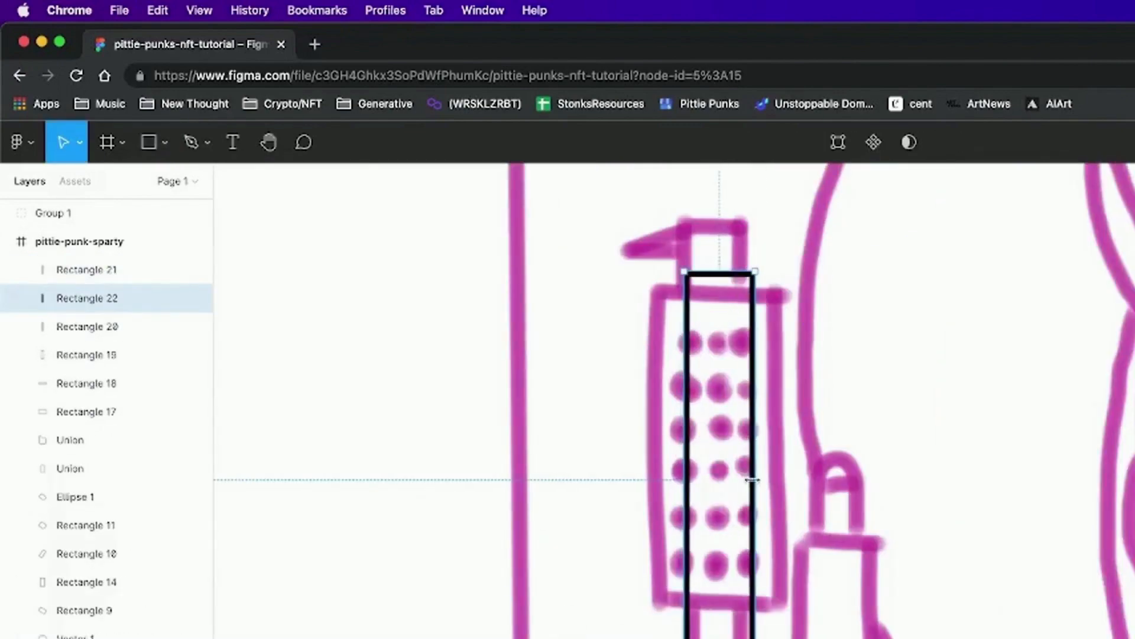
Draw a rounded rectangle over the gun's perforated barrel sleeve and fit a small left-pointing triangle at the muzzle as the sight.
key(r)
drag(643, 283, 799, 618)
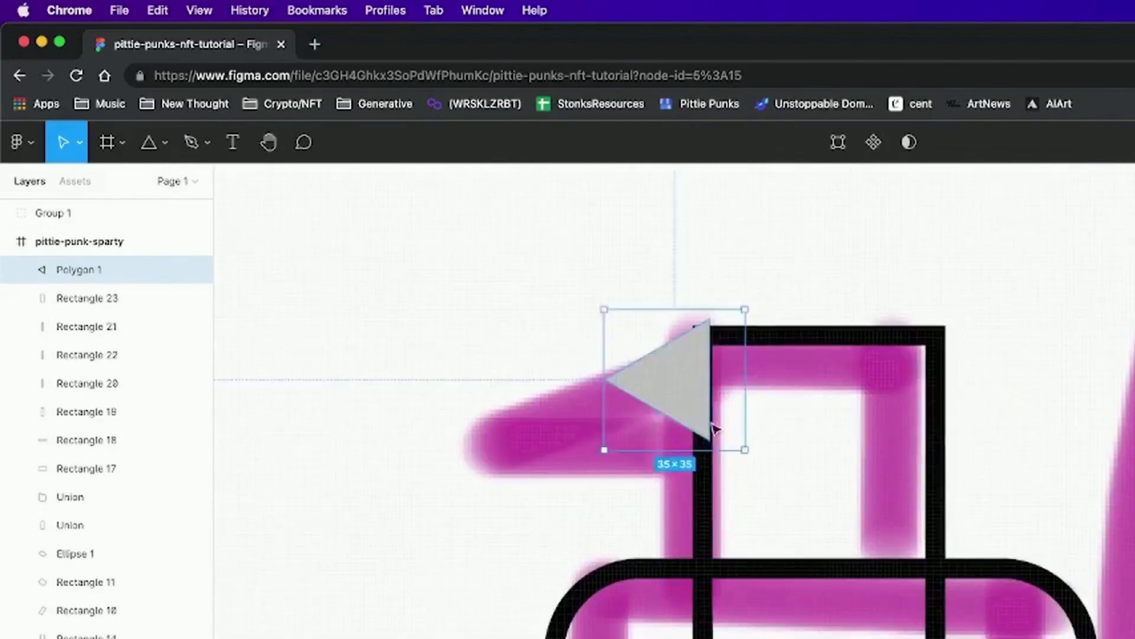
drag(715, 440, 695, 356)
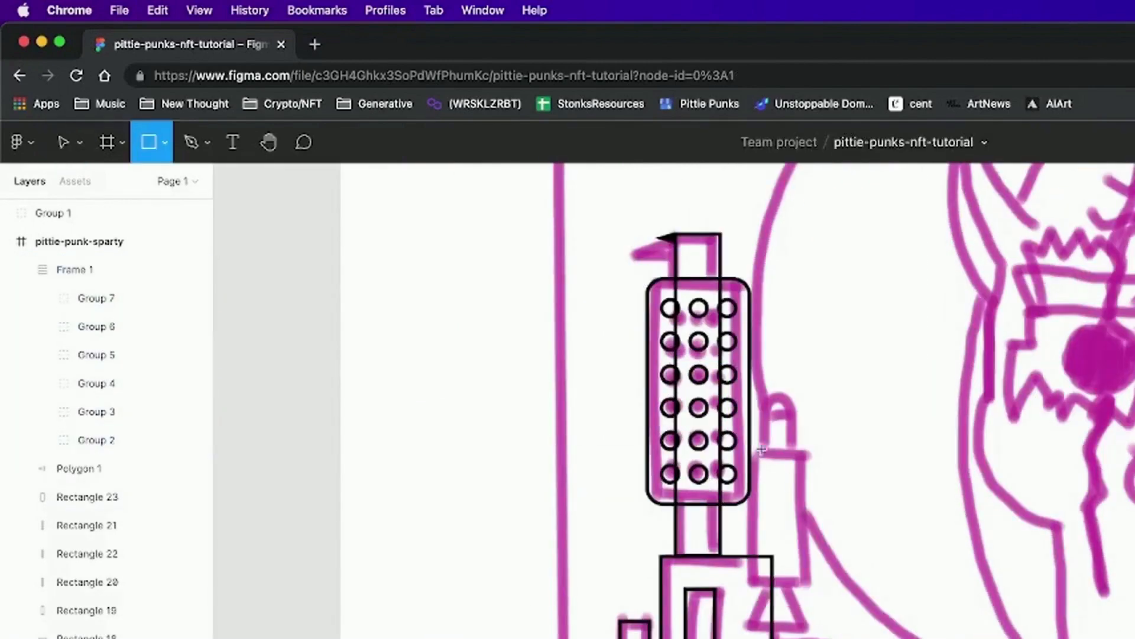
Trace the rocket-like attachment beside the barrel and the curved guard above the hand, then finish editing the guard's path.
drag(761, 449, 824, 585)
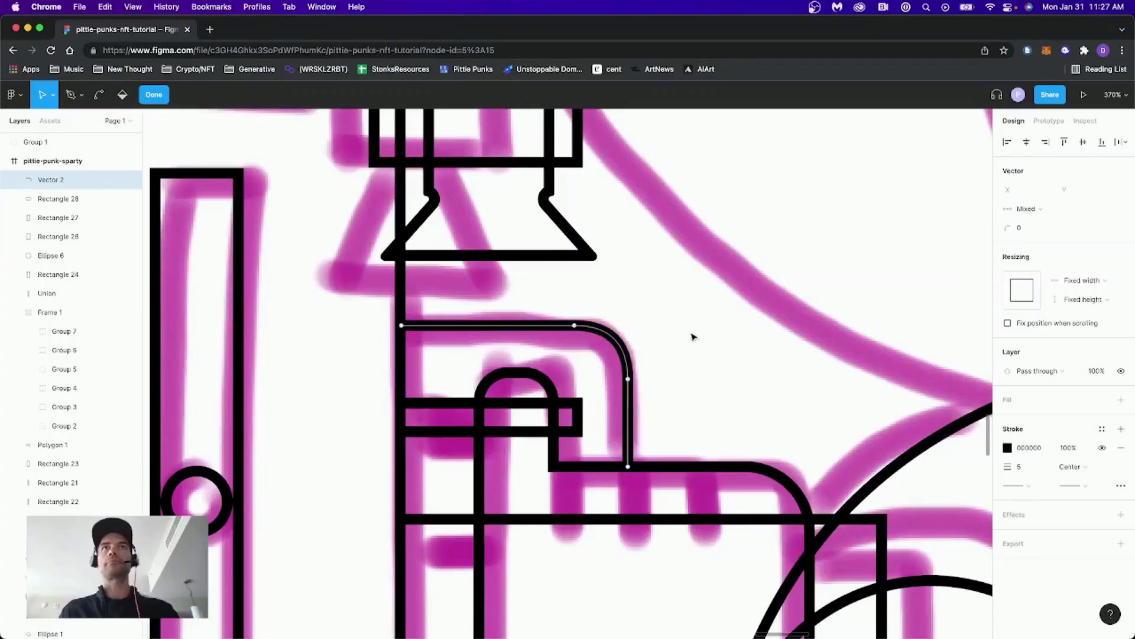
scroll(693, 337, down, 10)
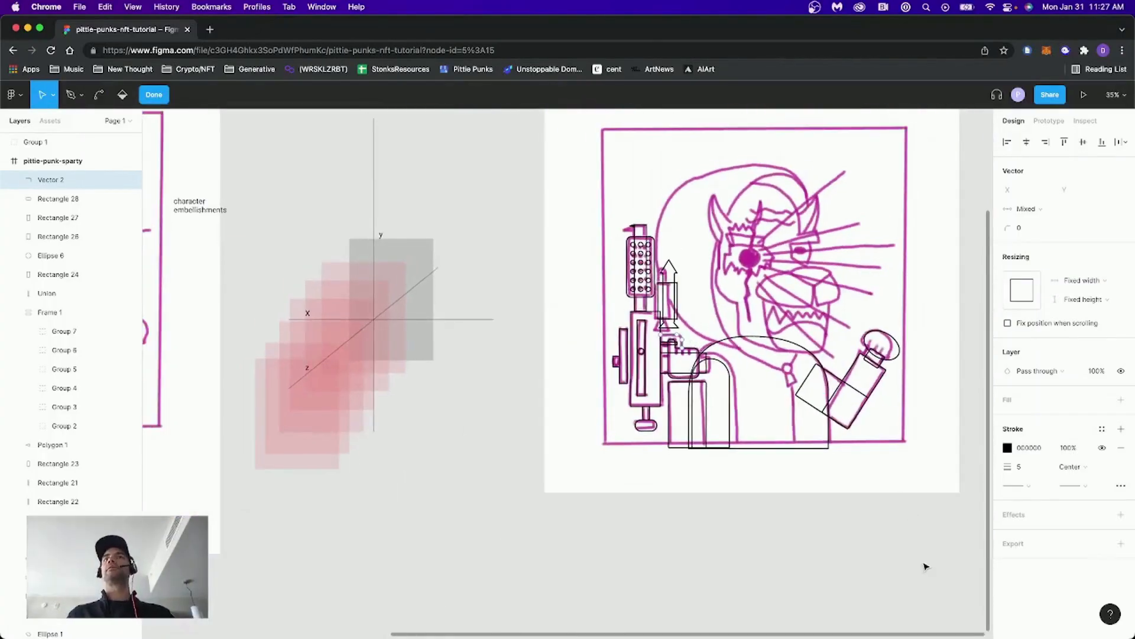
scroll(926, 566, right, 5)
scroll(885, 431, up, 3)
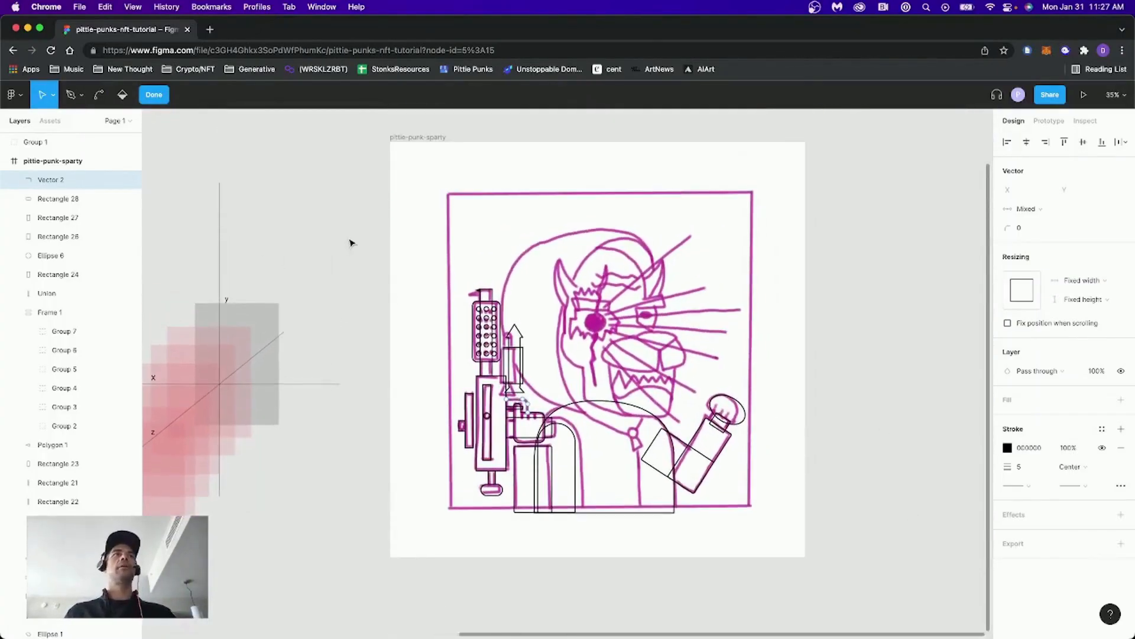
key(Escape)
Collapse Frame 1 in the layer list, hide the locked sketch image in the pittie-punk-sparty frame and deselect everything.
click(14, 311)
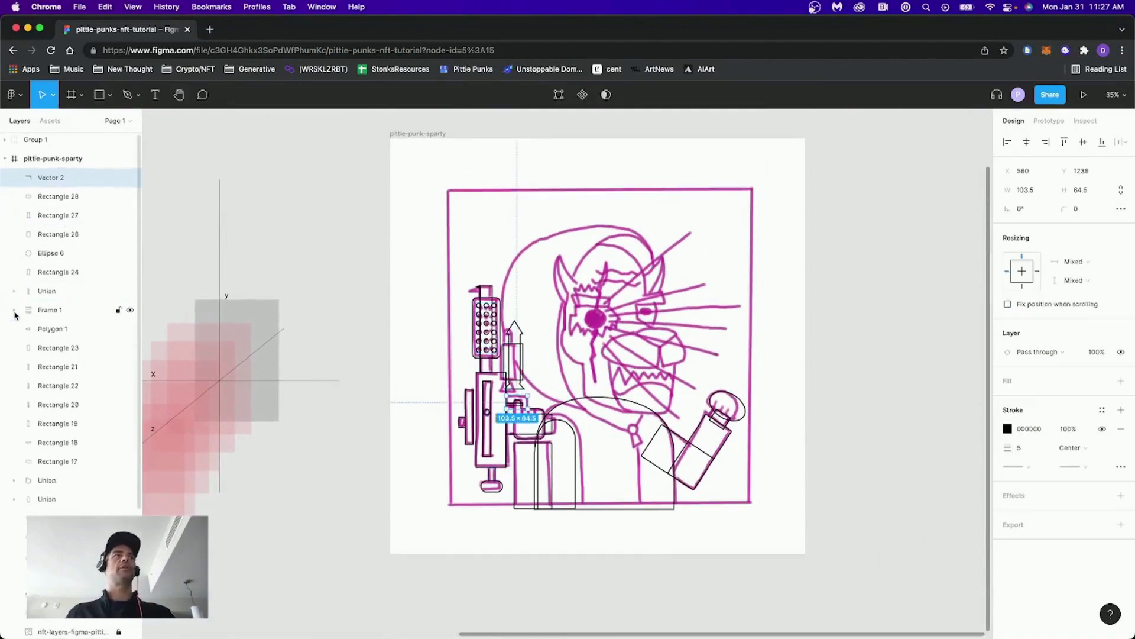
scroll(80, 473, down, 4)
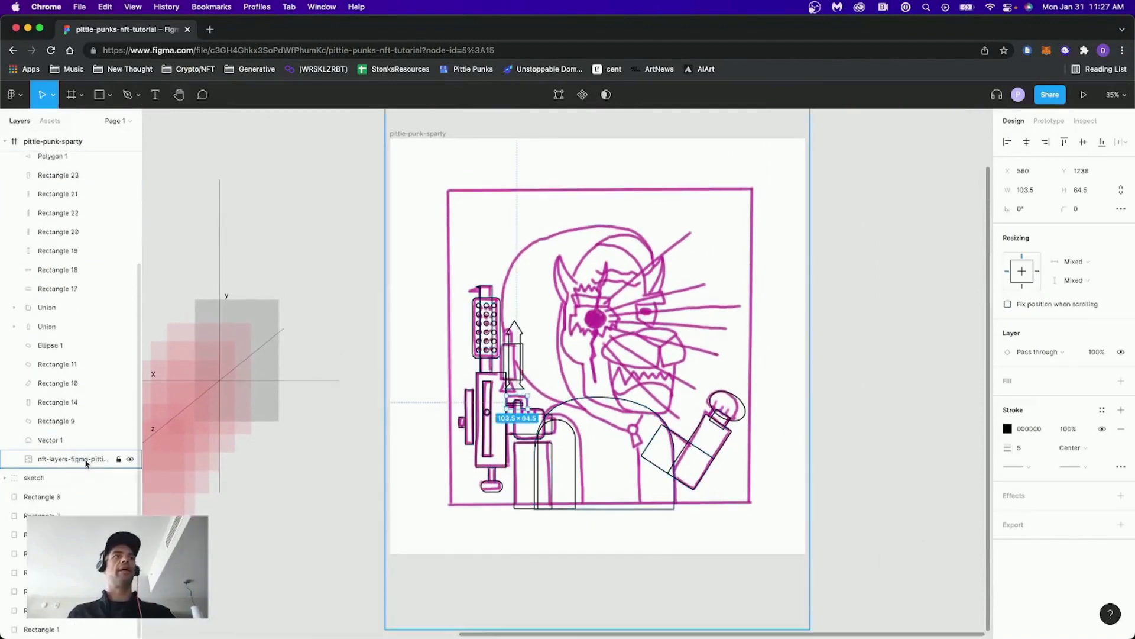
click(130, 460)
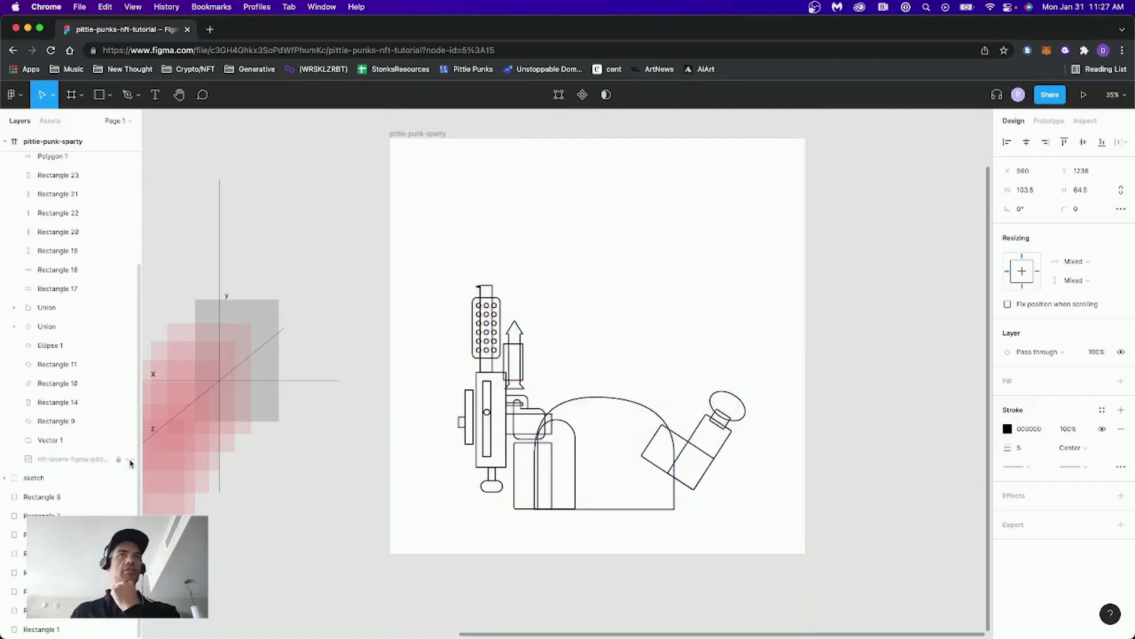
click(333, 482)
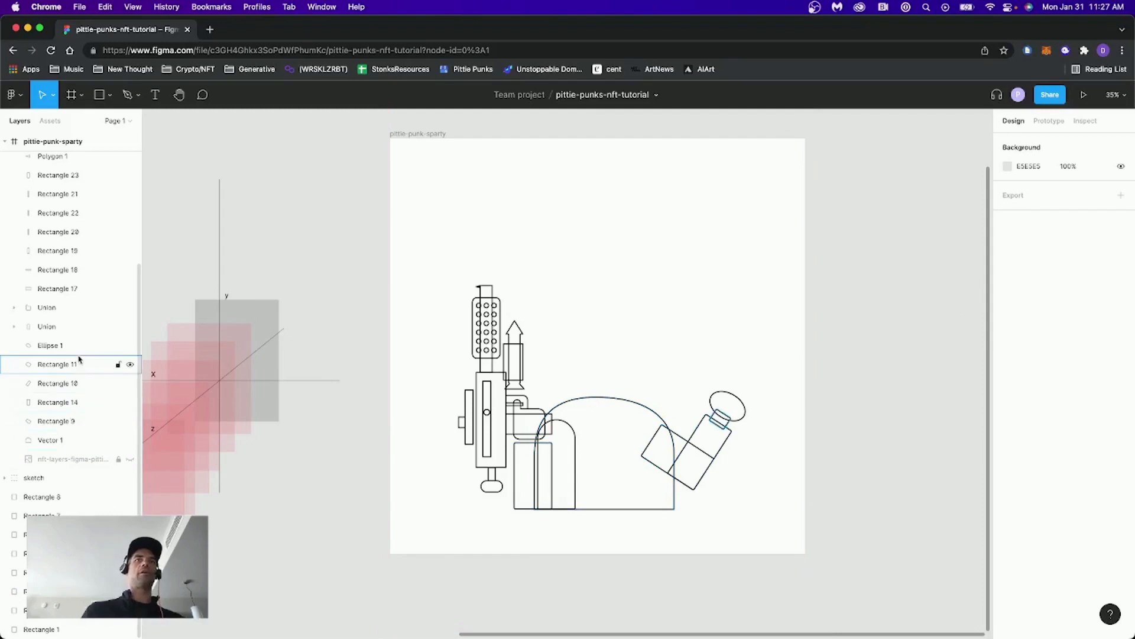
scroll(78, 363, up, 2)
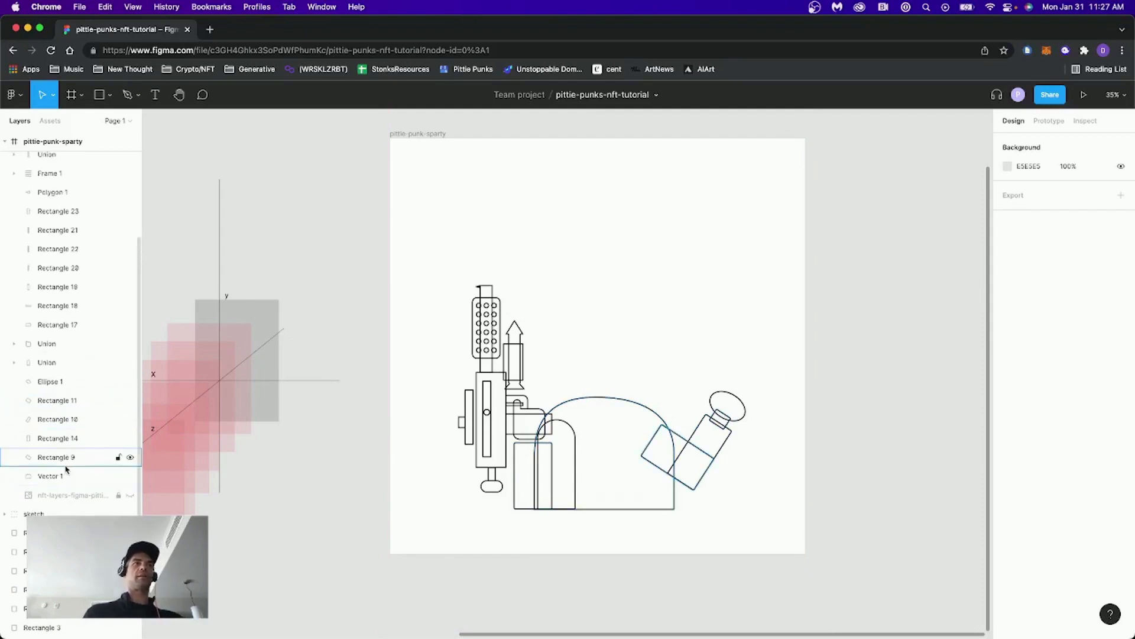
Examine the layers from Rectangle 9 up to Ellipse 1 to identify which shapes belong to the raised arm.
click(66, 462)
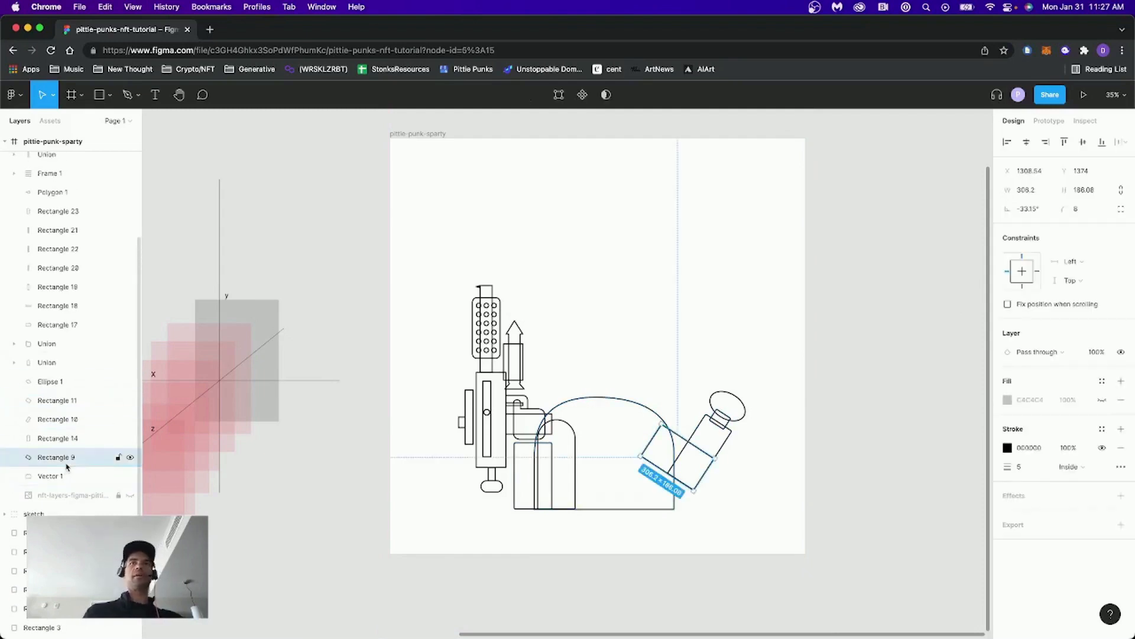
shift+click(57, 384)
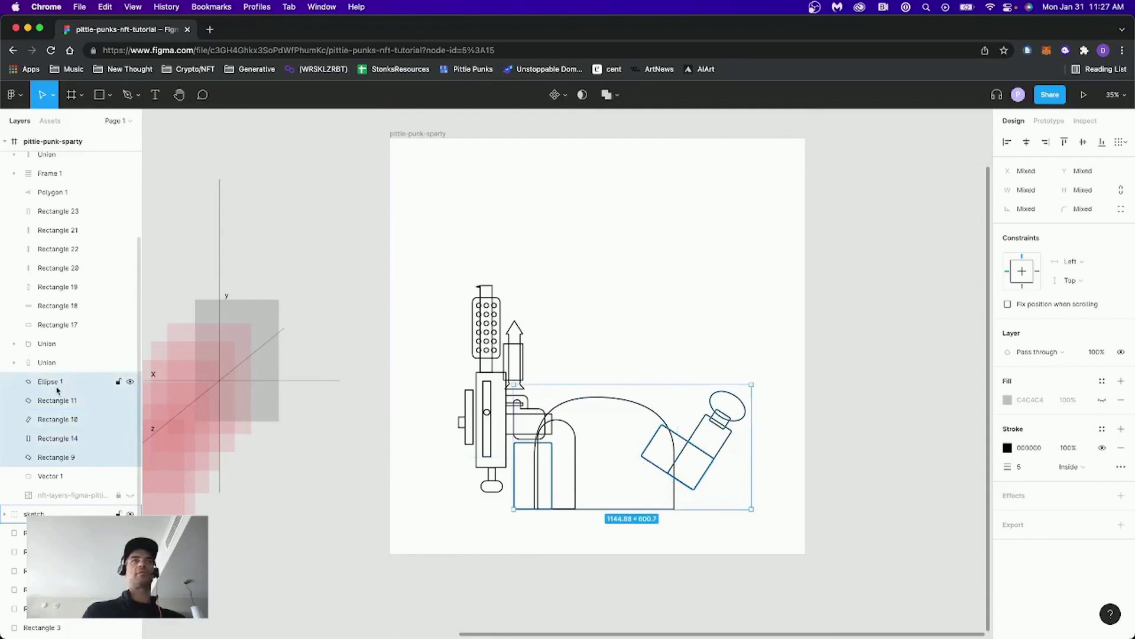
shift+click(52, 443)
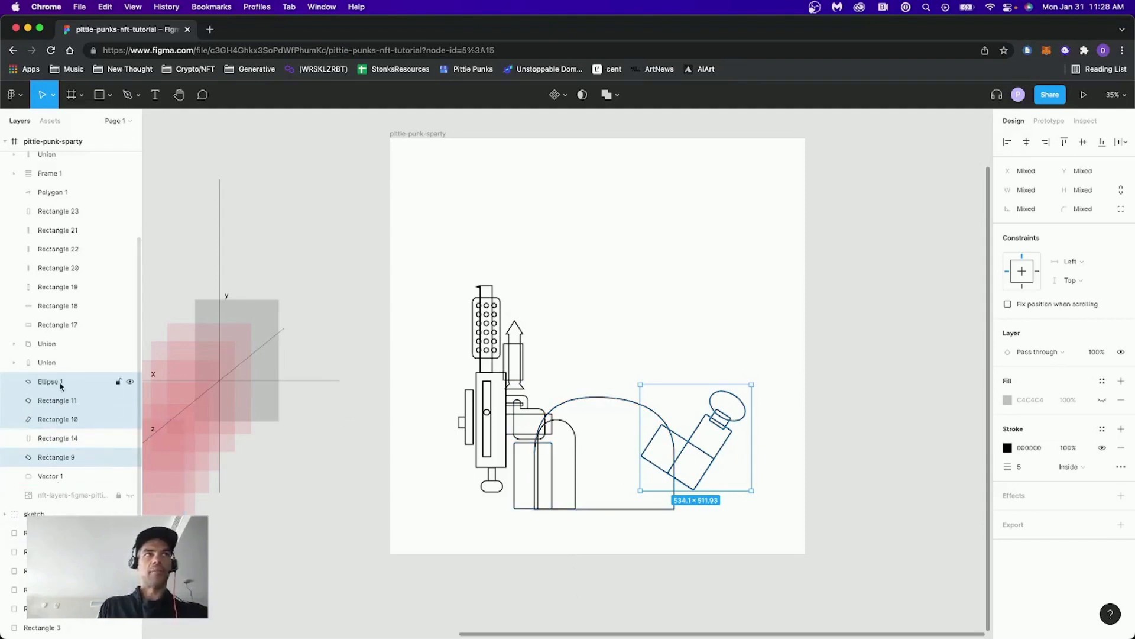
click(62, 440)
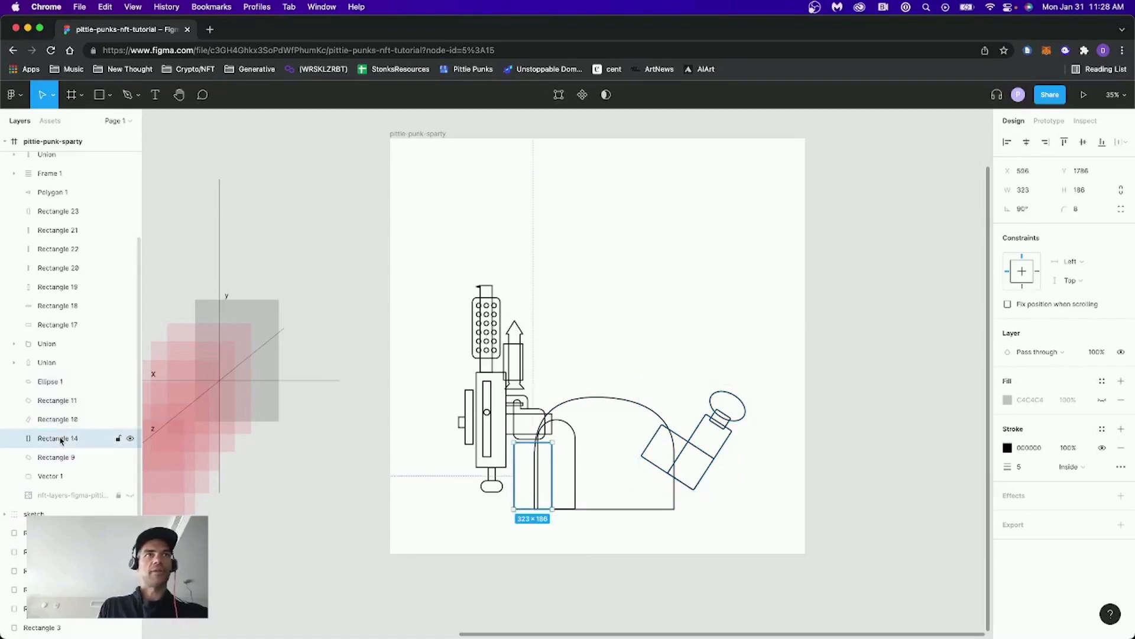
click(61, 459)
click(64, 444)
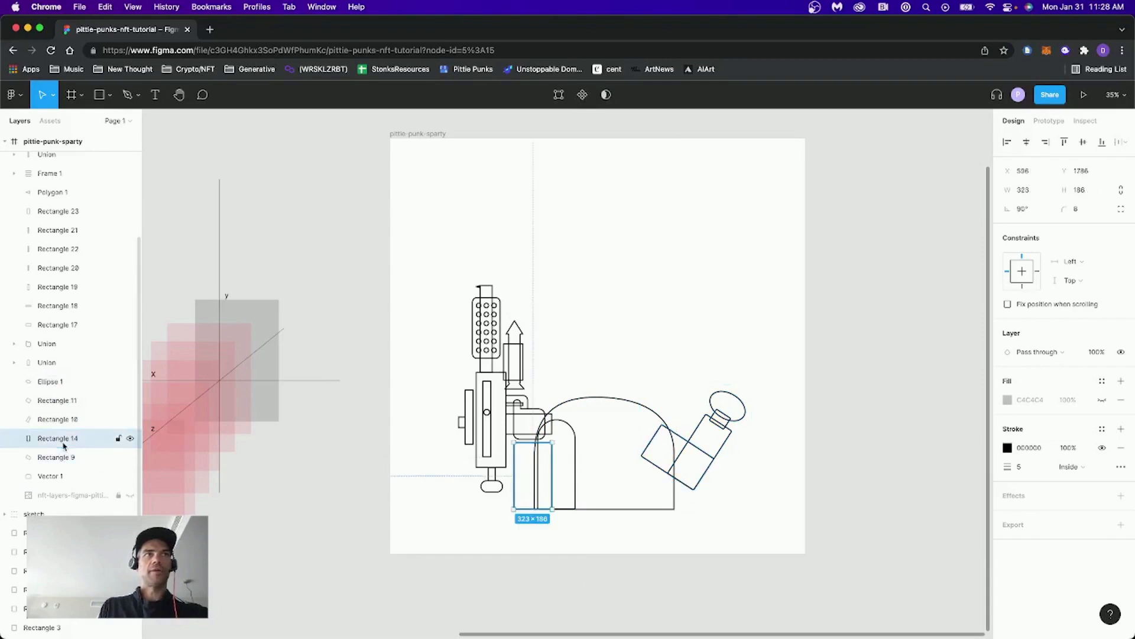
click(65, 421)
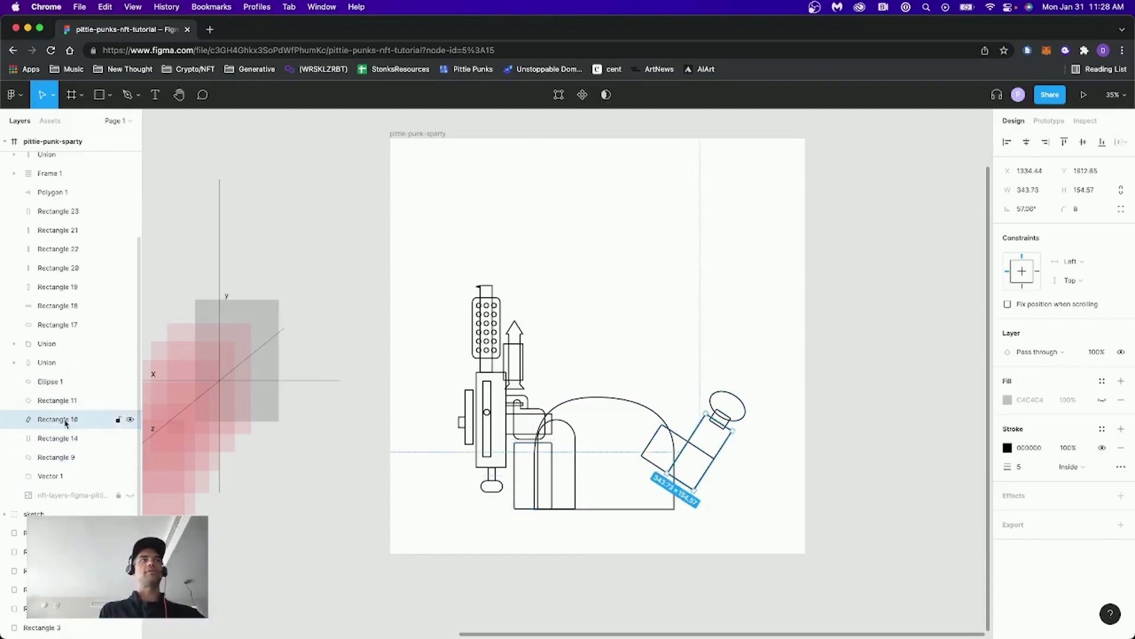
shift+click(62, 381)
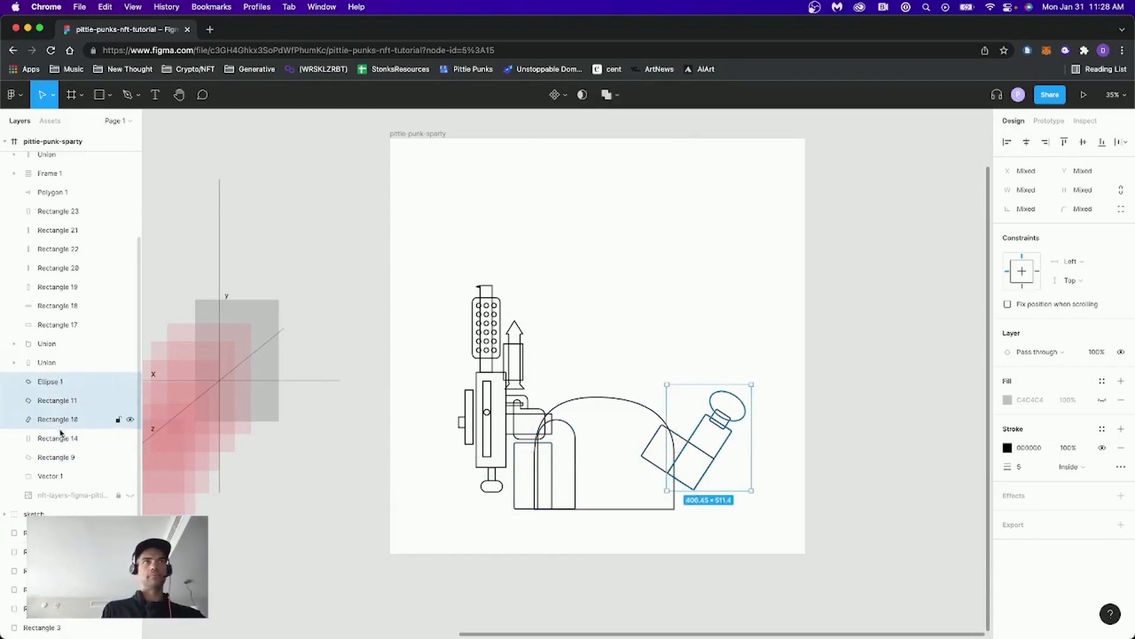
Group the raised arm's three rectangles and Ellipse 1, leaving out Rectangle 14, and name the group left-limb.
click(55, 457)
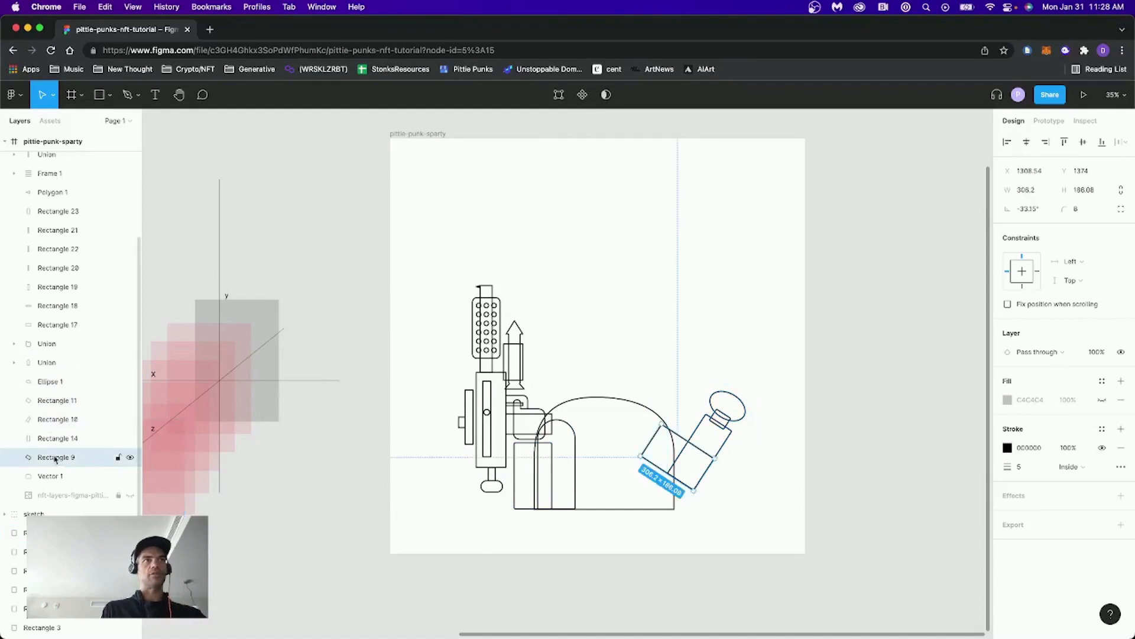
shift+click(62, 419)
shift+click(61, 401)
shift+click(62, 381)
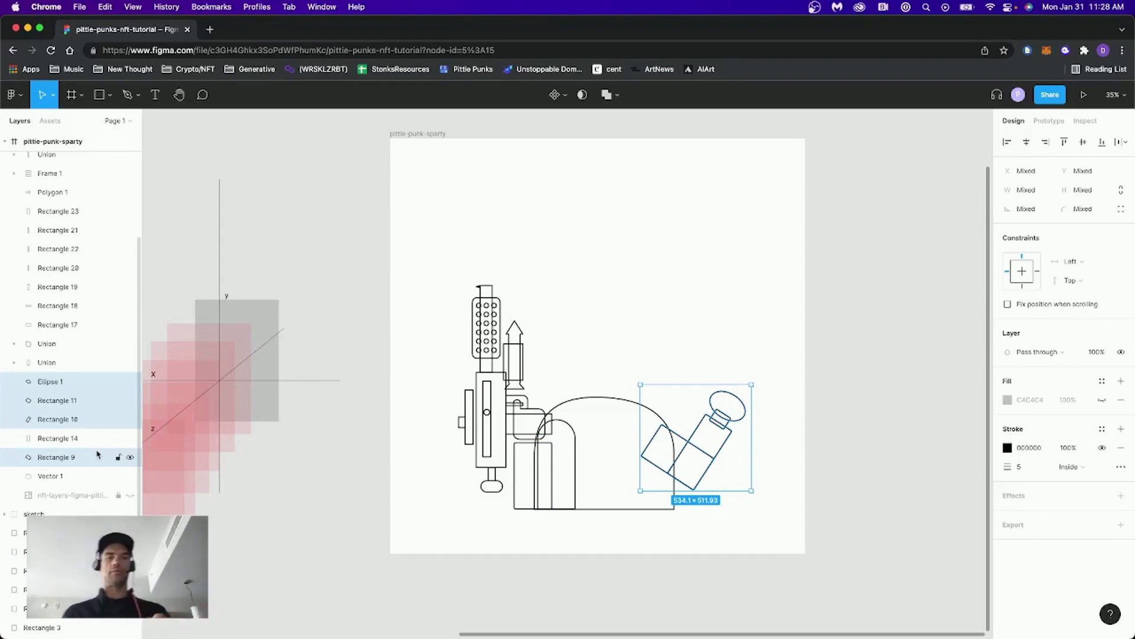
key(super+g)
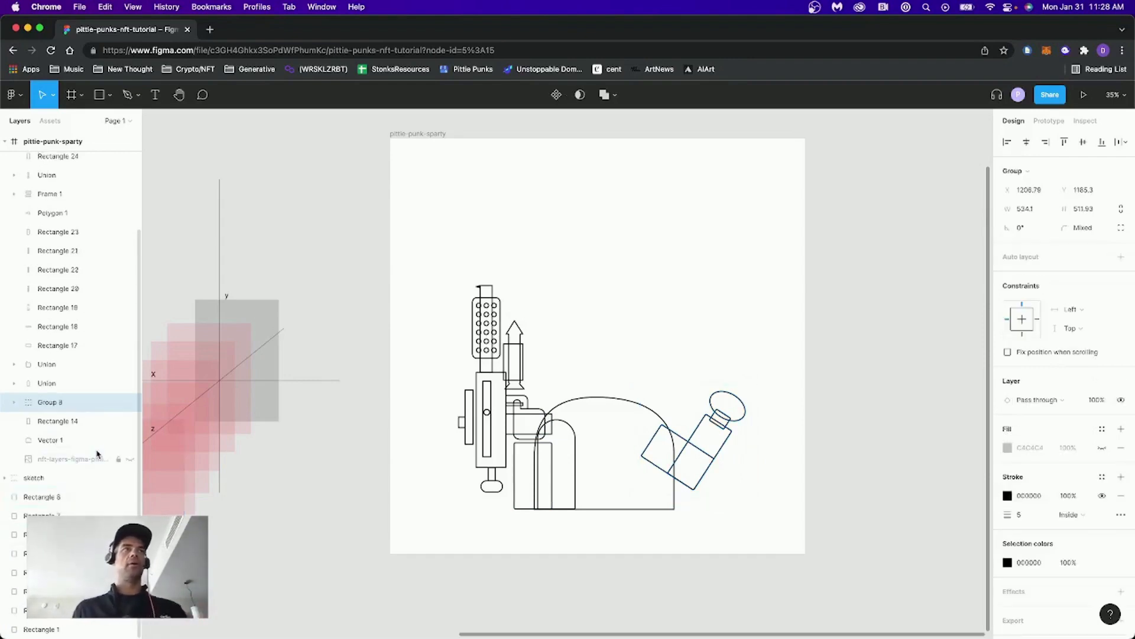
double_click(53, 402)
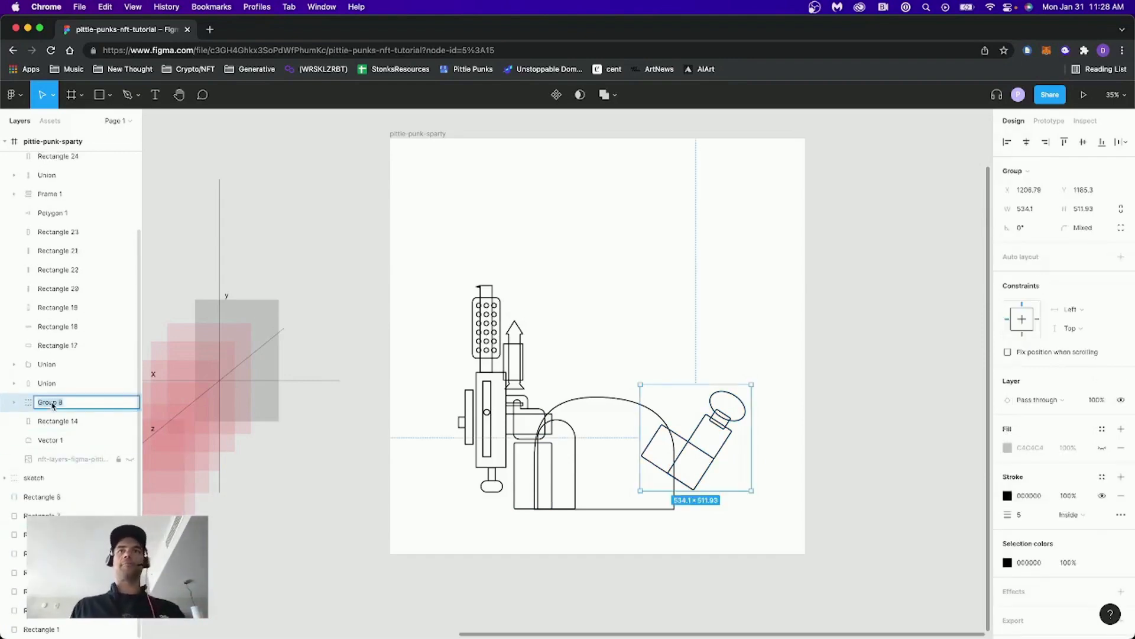
text(l)
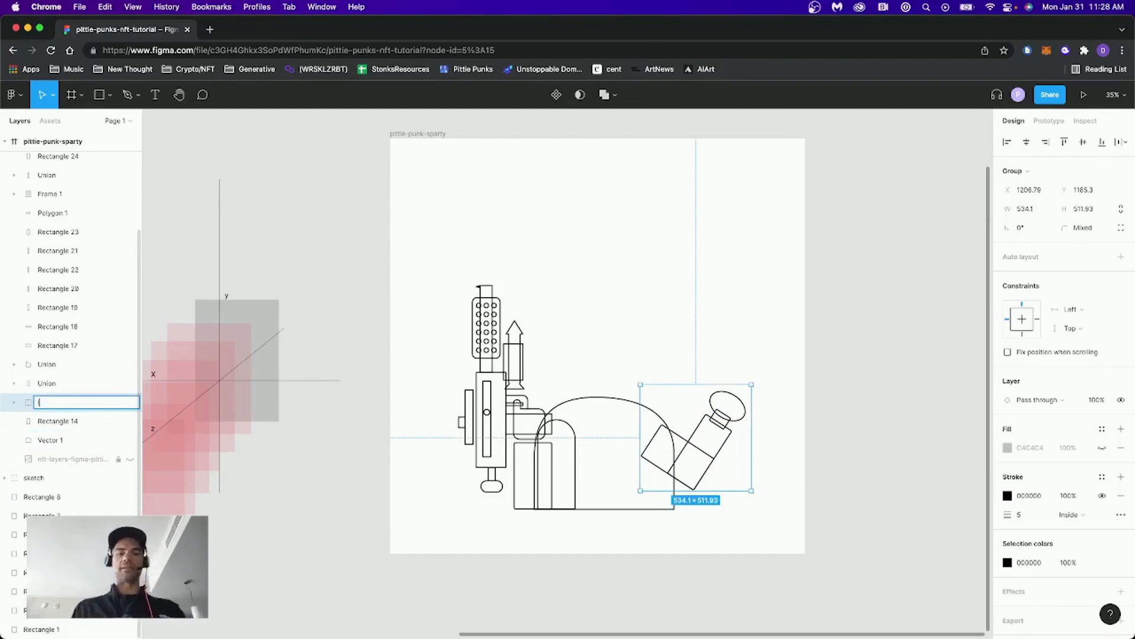
text(eft-limb)
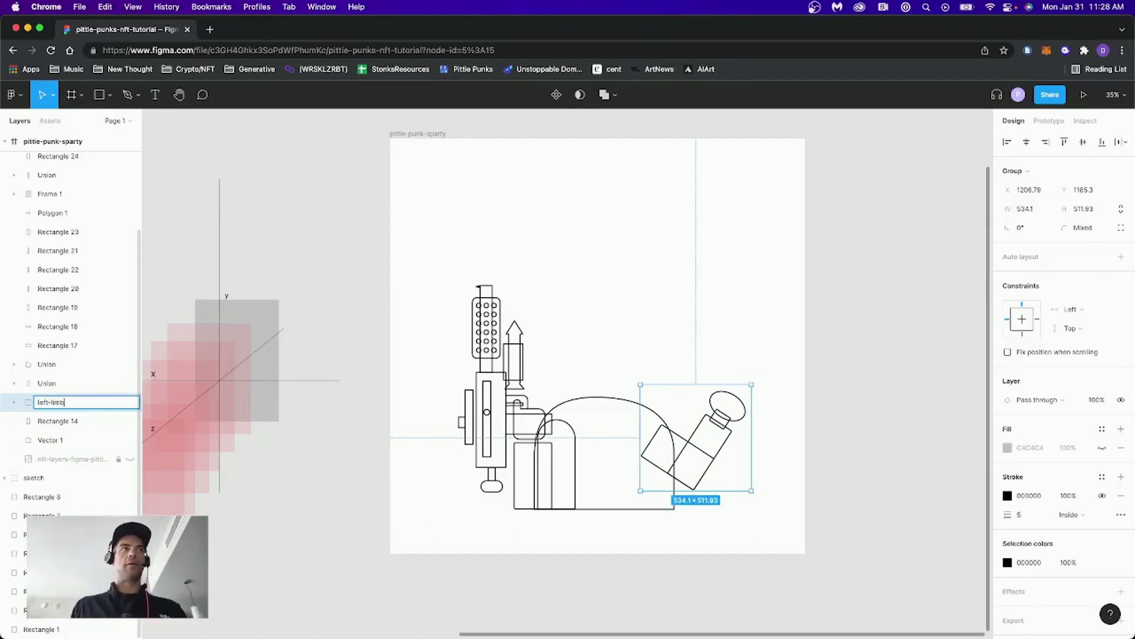
key(Return)
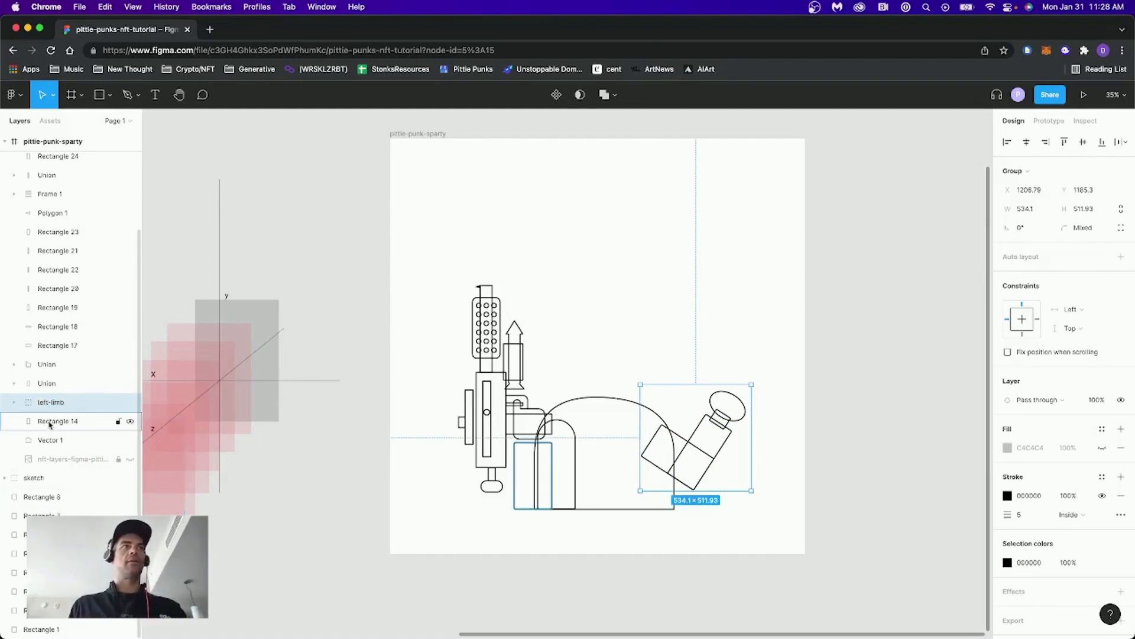
Rename the dome-shaped body layer Vector 1 as body-base.
click(54, 439)
double_click(54, 439)
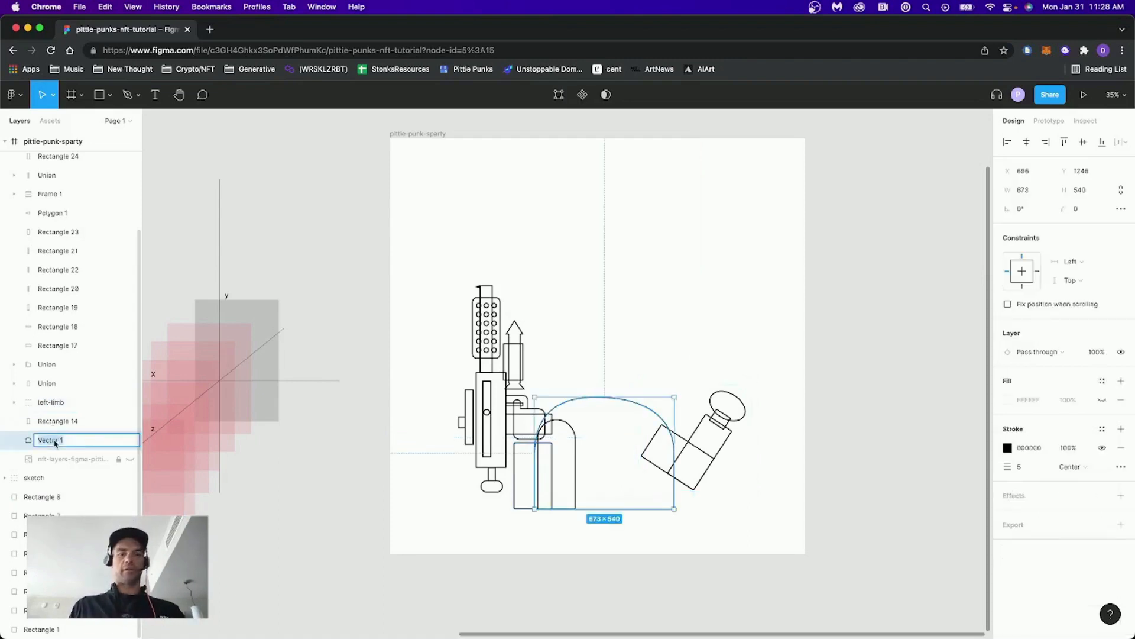
text(body-vase)
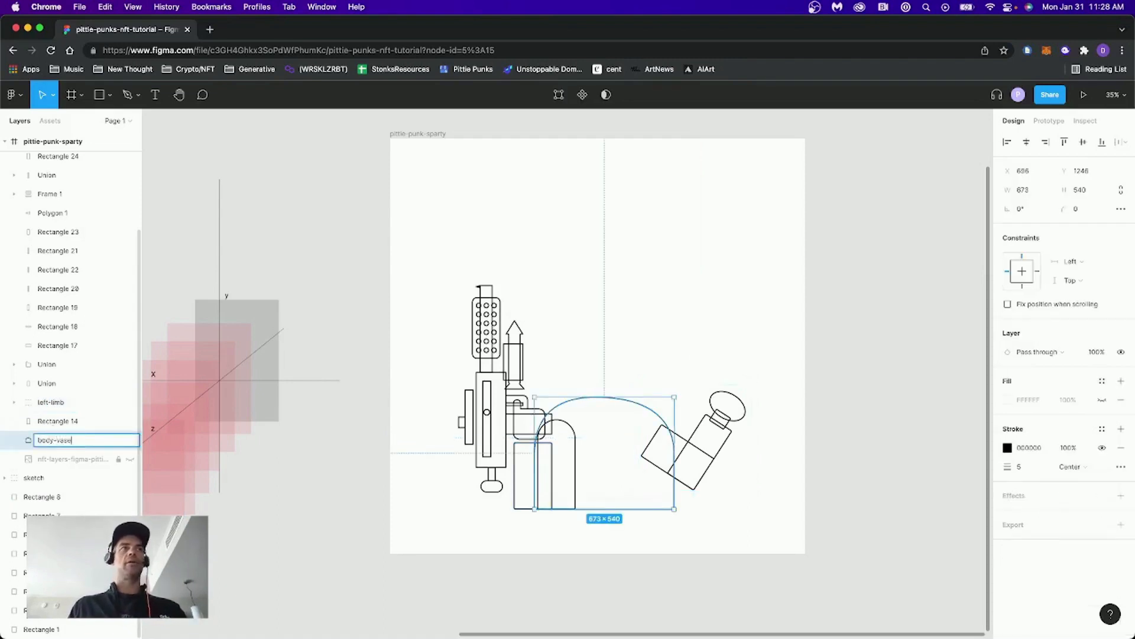
key(BackSpace)
key(BackSpace)
key(BackSpace)
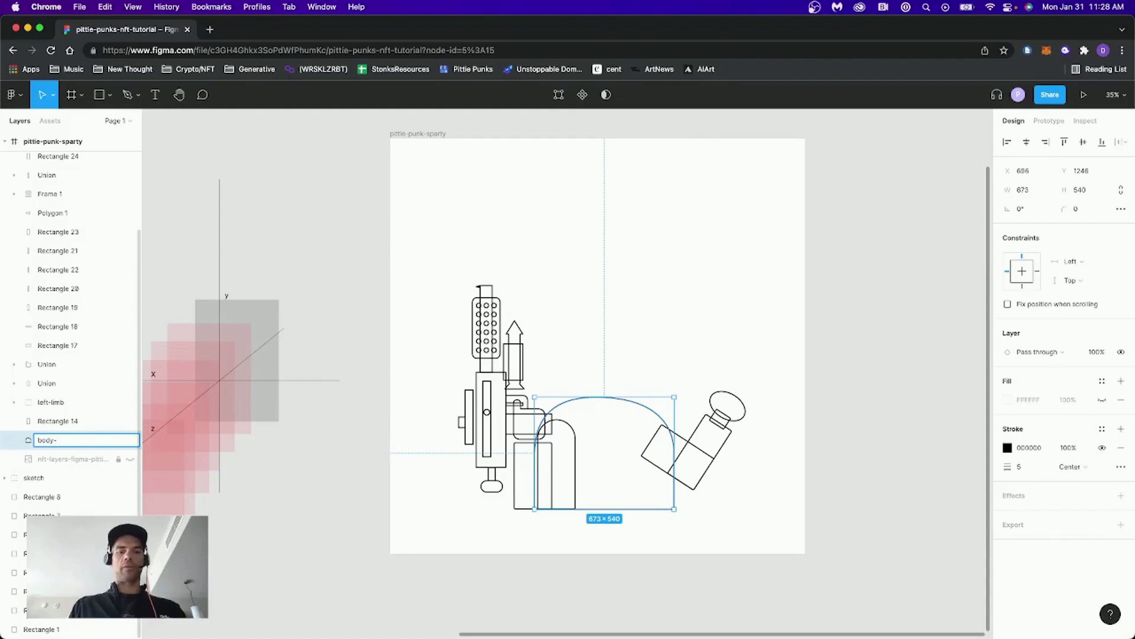
text(base)
Group Rectangle 14 with the two Union layers of the arm and hand holding the gun, and name the group right-limb.
click(45, 421)
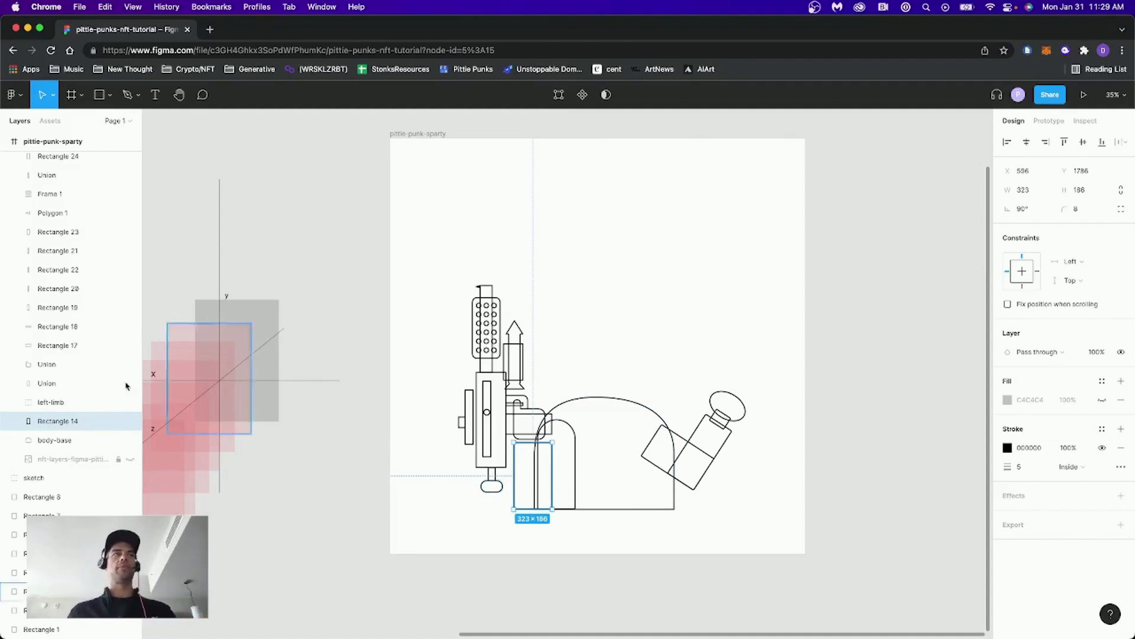
shift+click(61, 385)
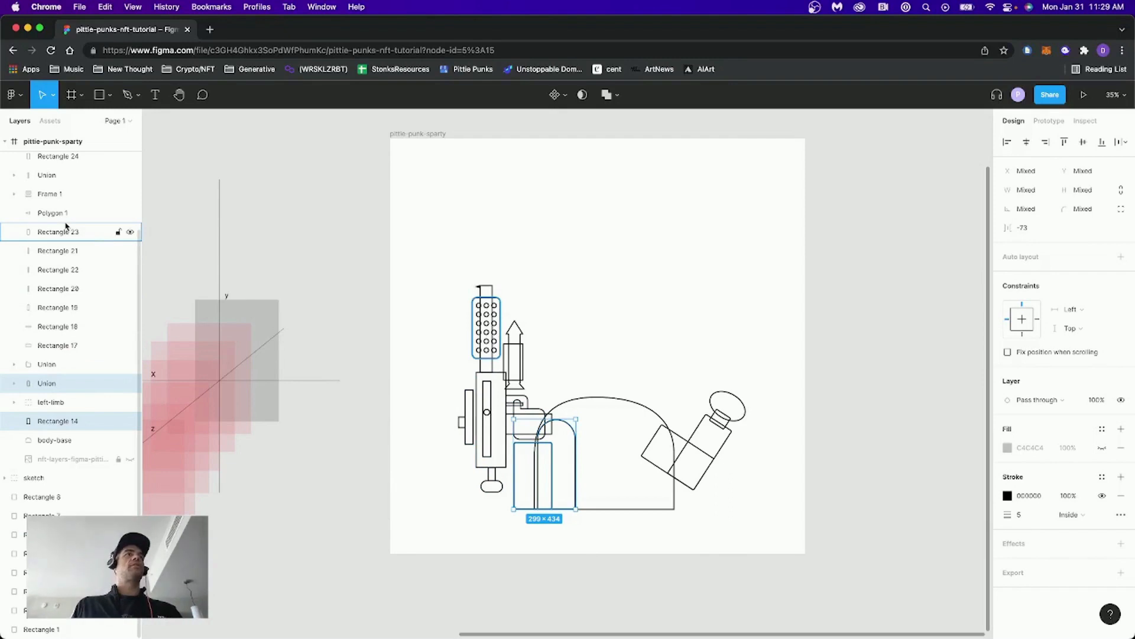
scroll(65, 224, up, 3)
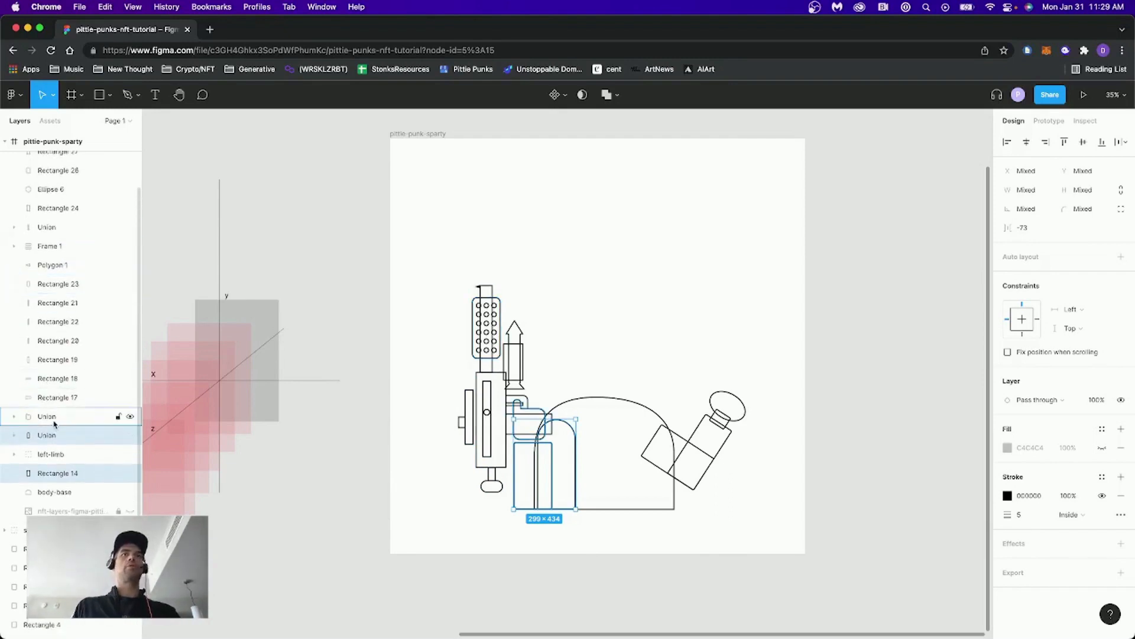
shift+click(54, 422)
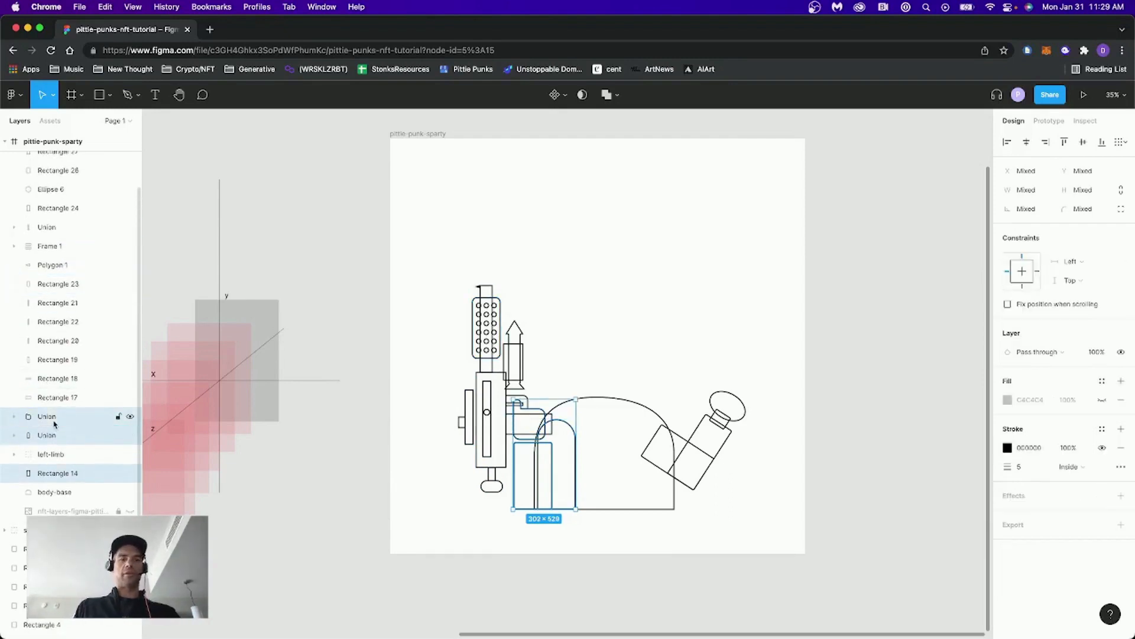
key(super+g)
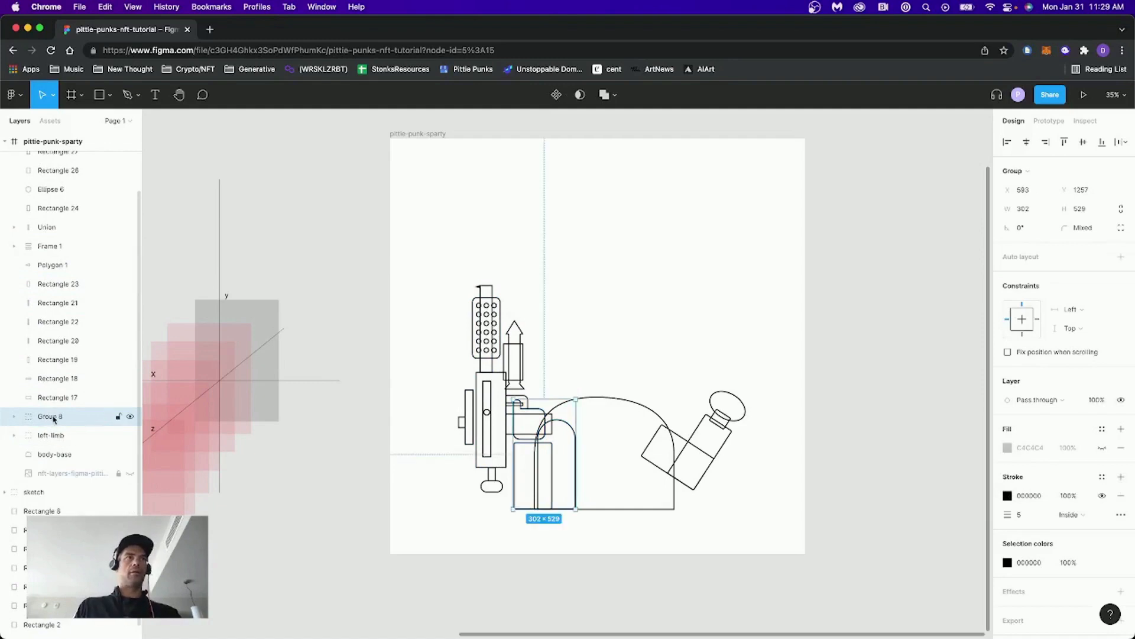
double_click(54, 417)
text(right-)
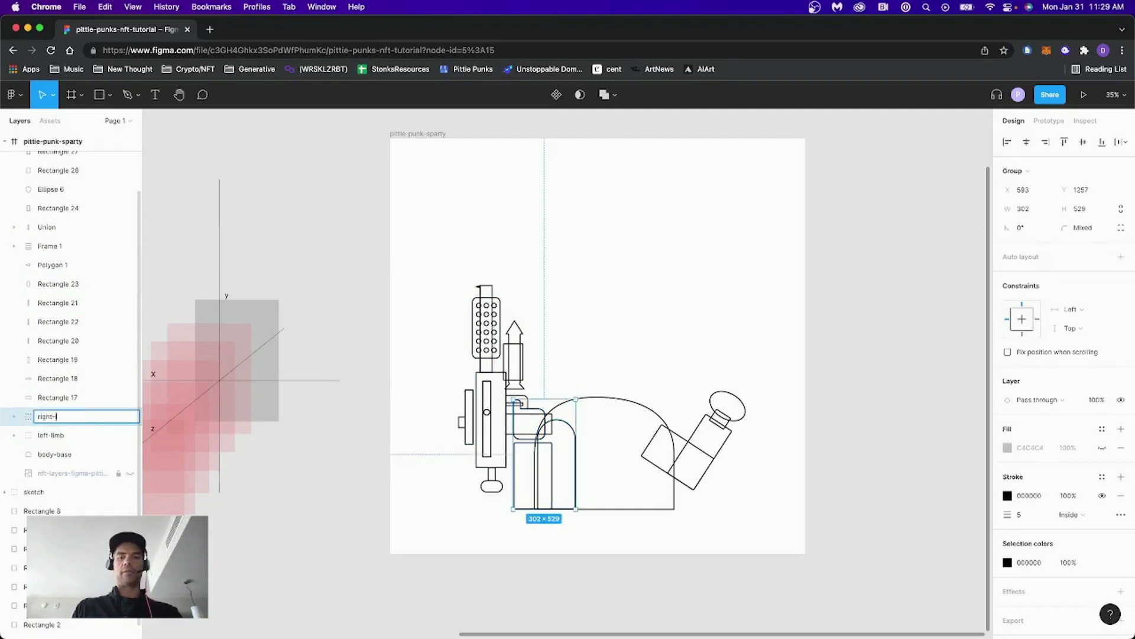
text(limb)
click(66, 385)
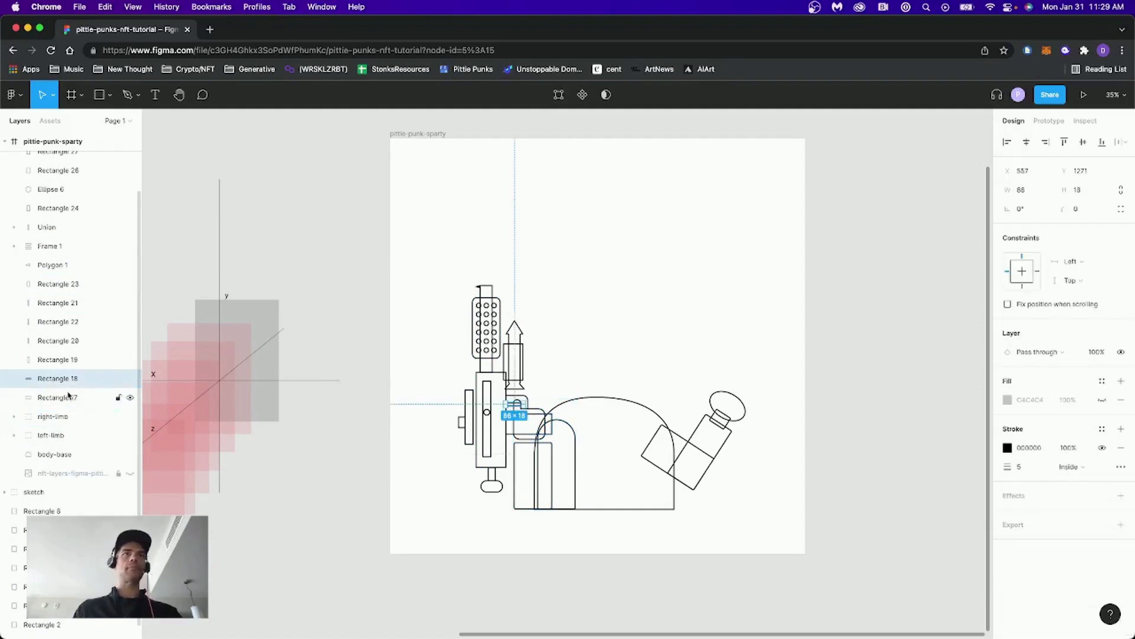
click(62, 360)
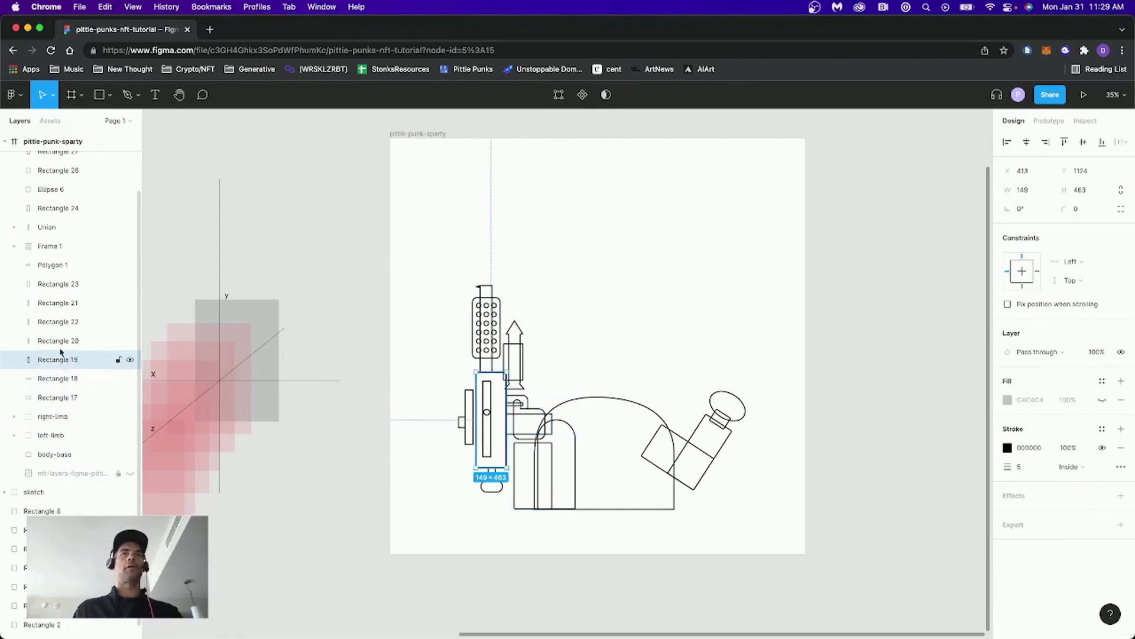
click(61, 340)
scroll(56, 237, up, 3)
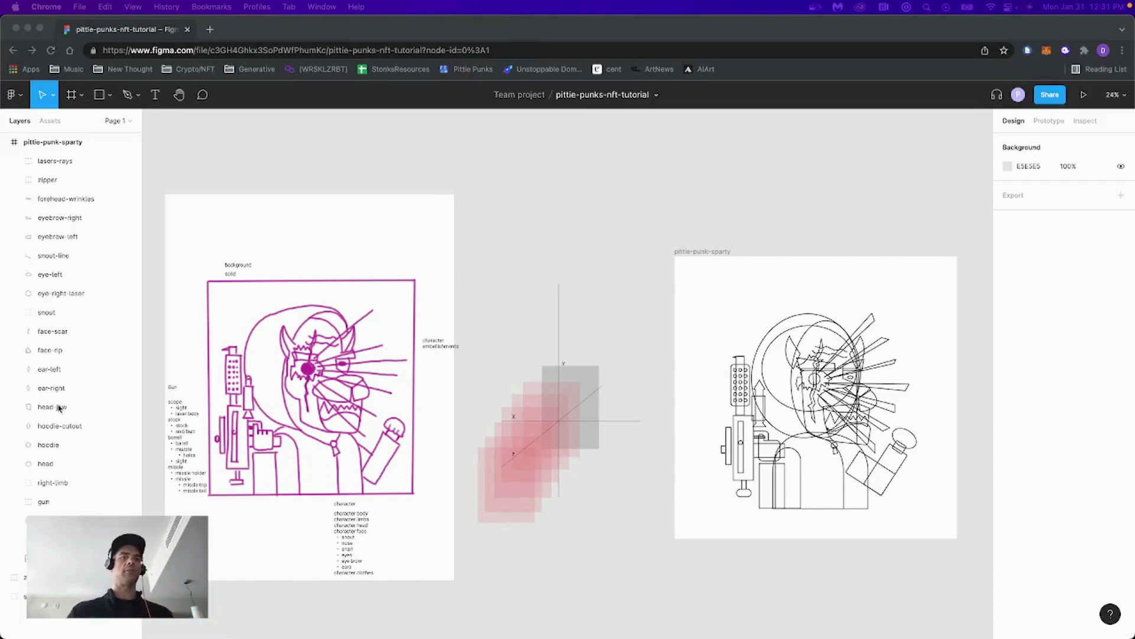
Examine the layers from lasers-rays down to eye-left one by one to see which shapes of the character they cover.
click(660, 223)
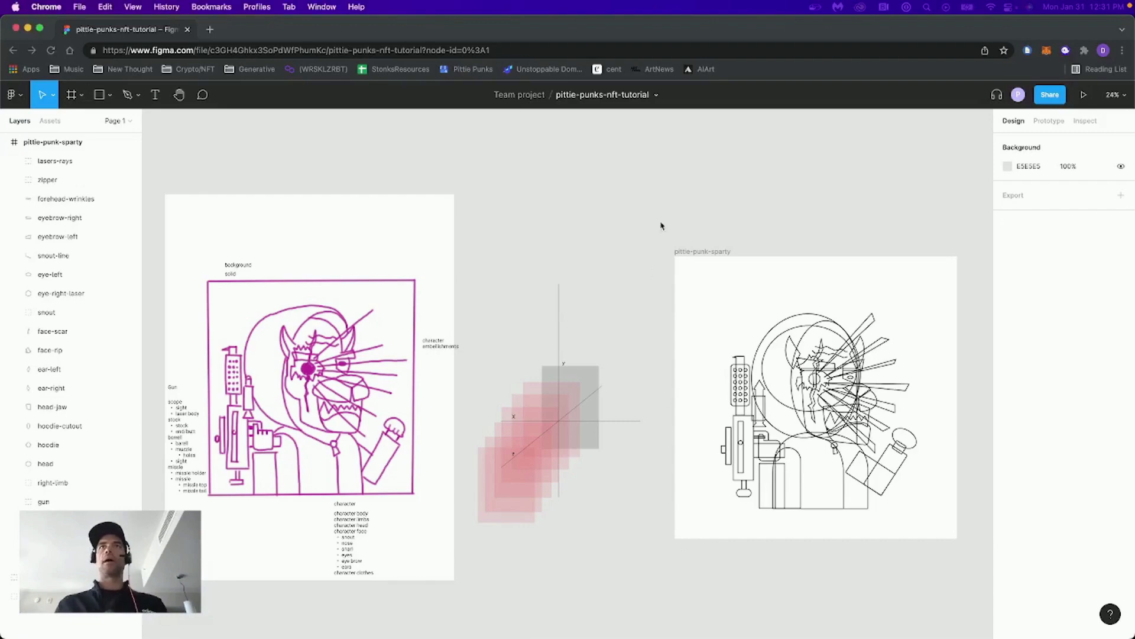
key(z)
drag(658, 222, 968, 549)
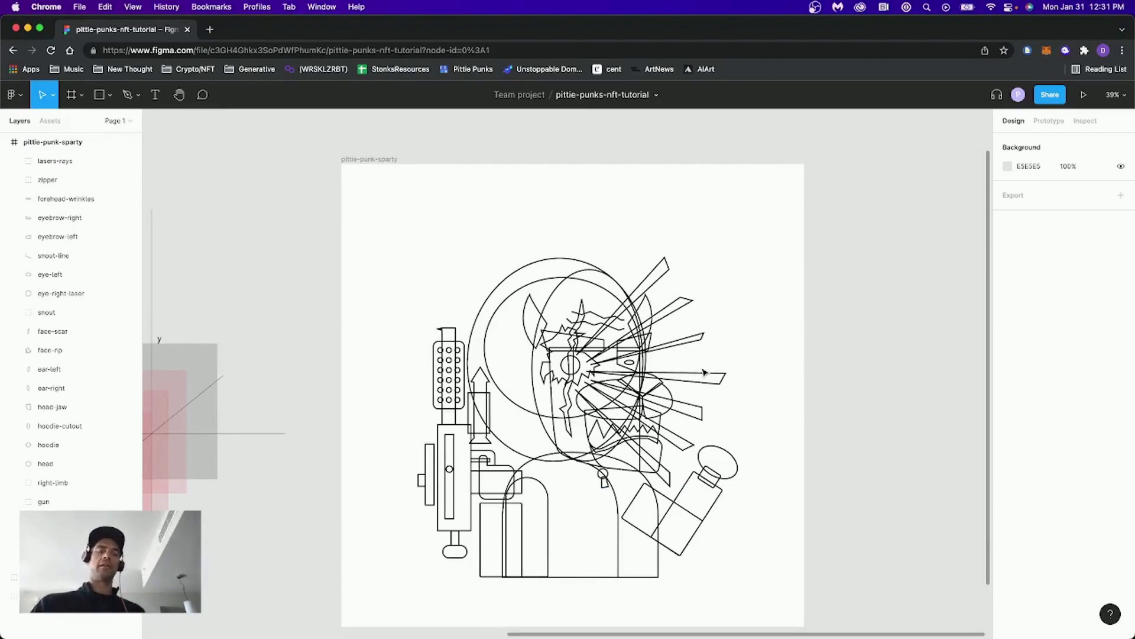
click(64, 163)
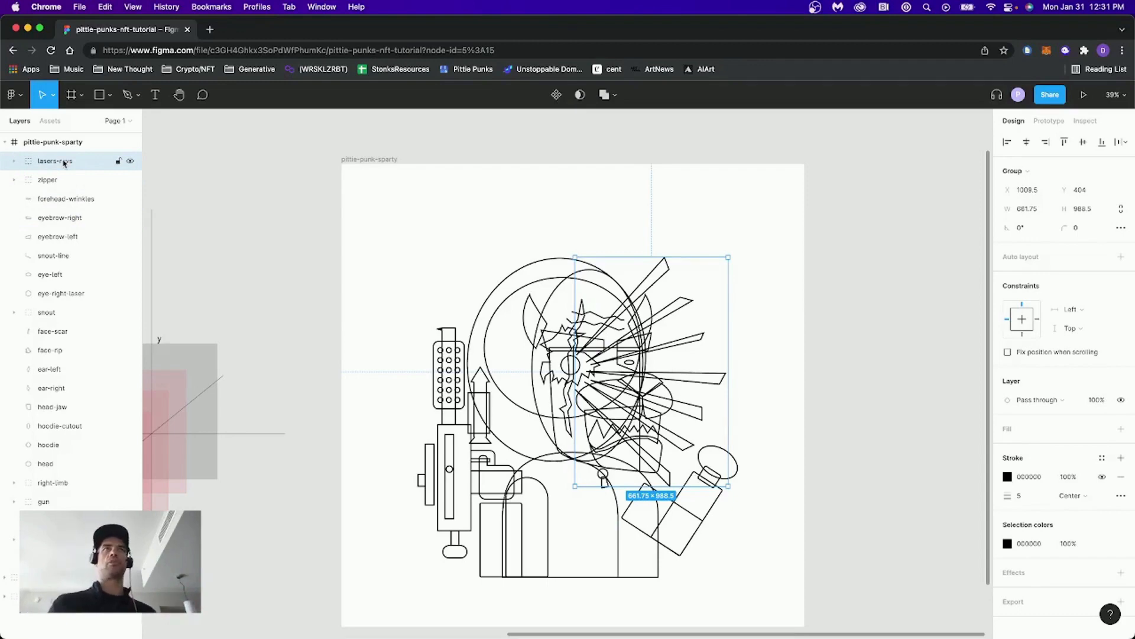
click(75, 182)
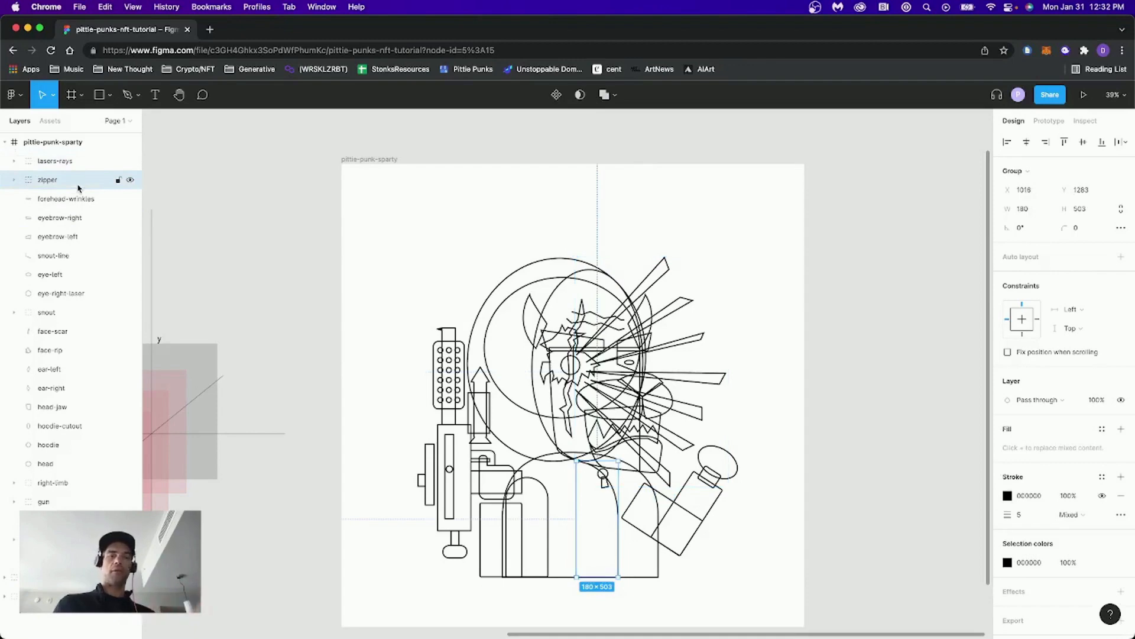
click(75, 204)
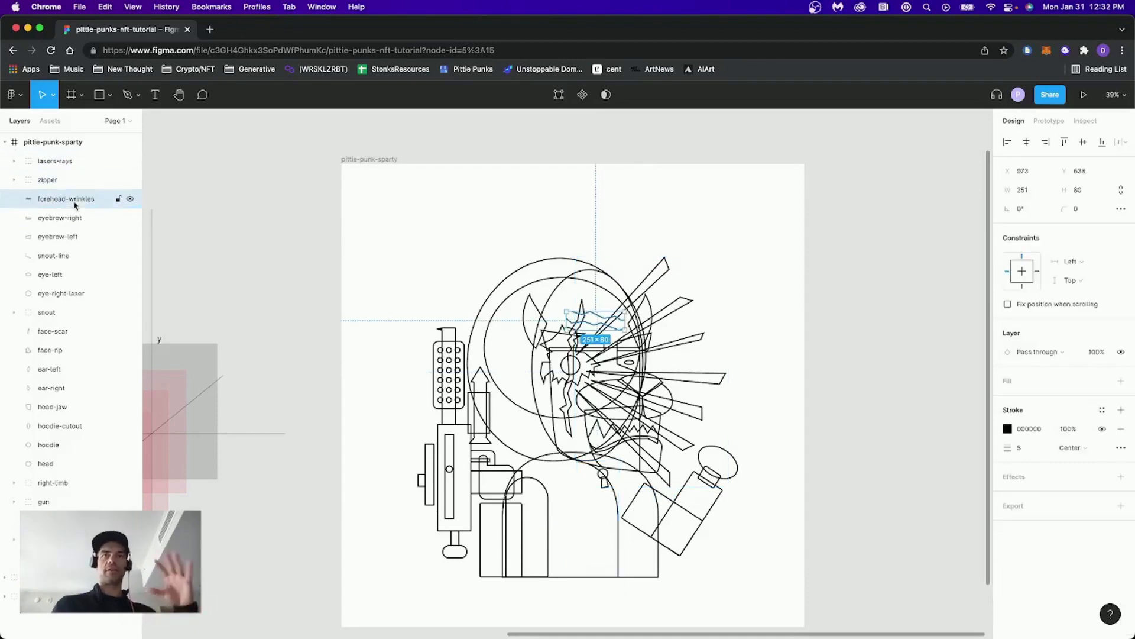
click(71, 218)
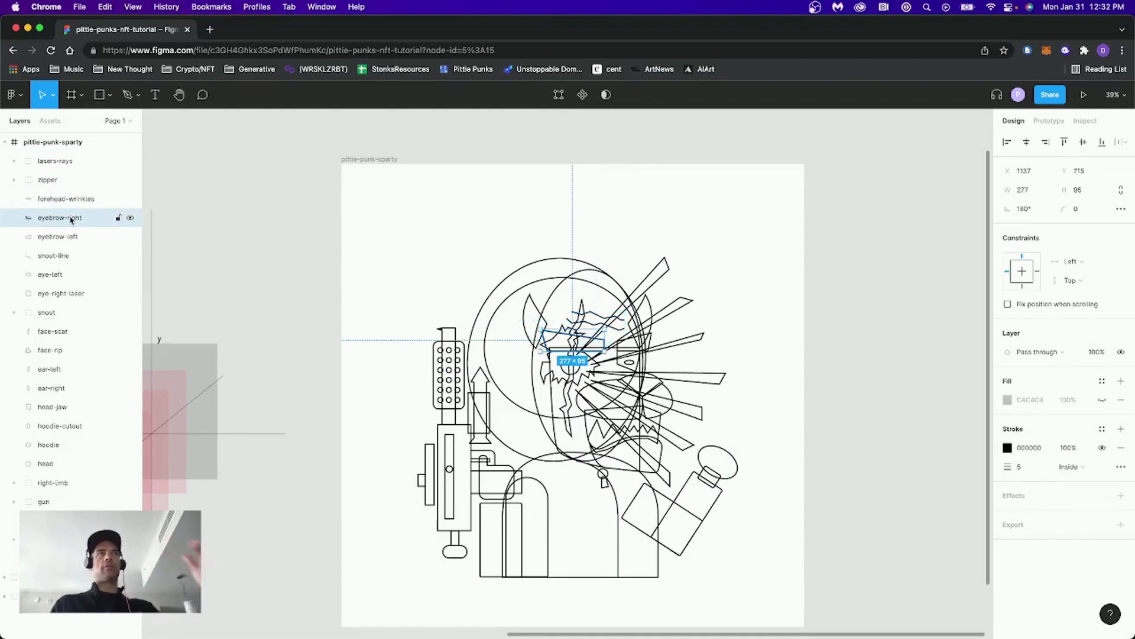
click(69, 235)
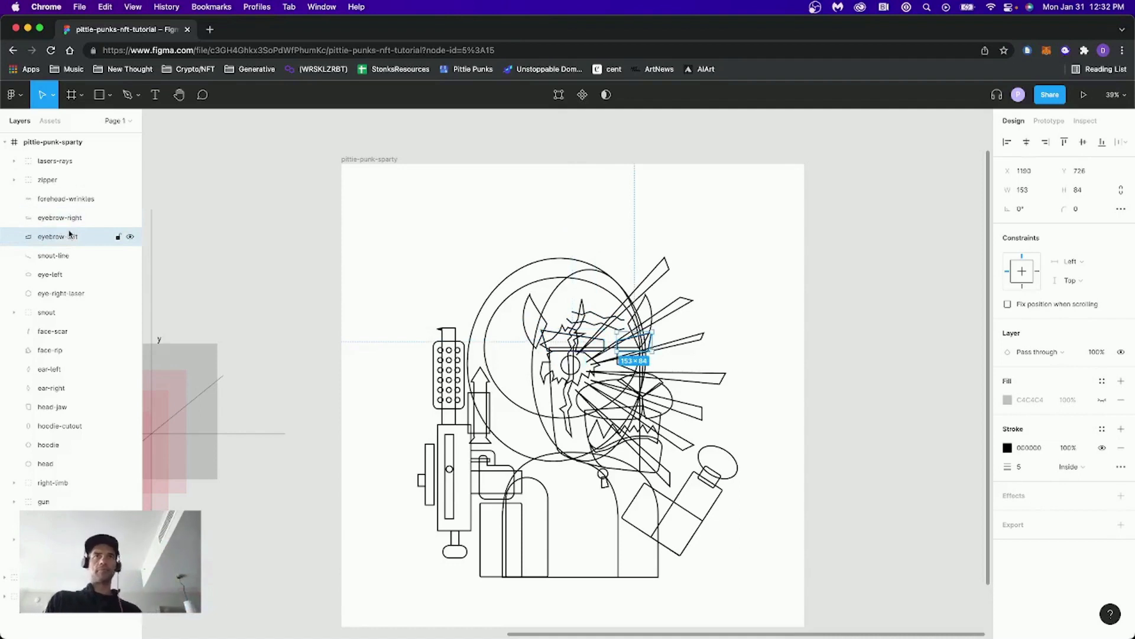
click(74, 257)
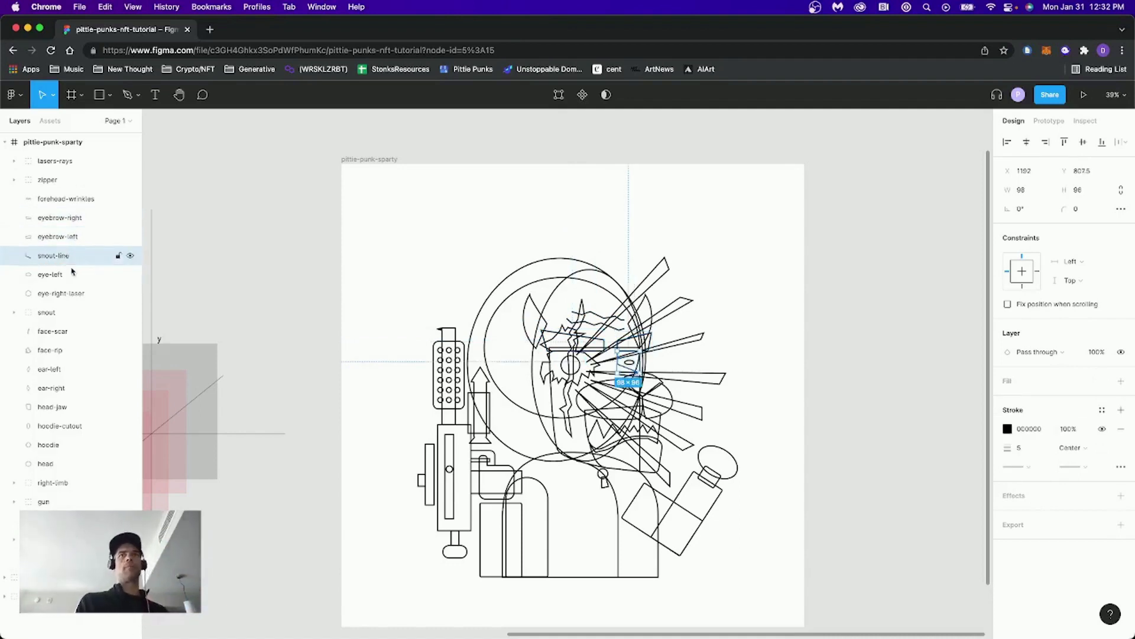
click(72, 274)
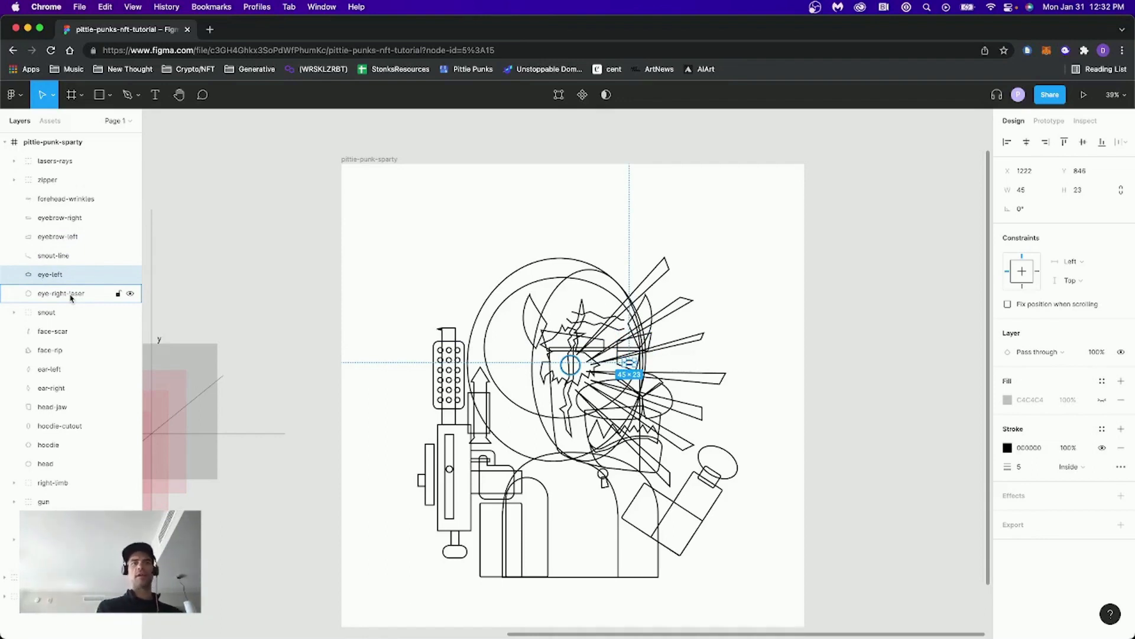
click(893, 426)
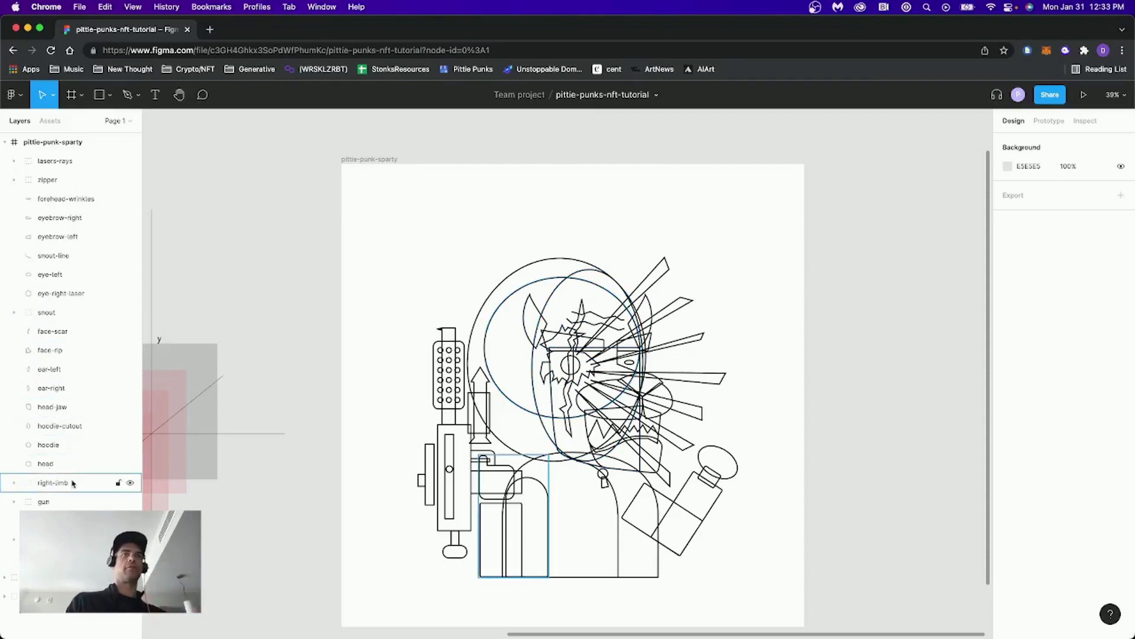
Hide the right-limb, gun, body-base and left-limb layers of the character.
click(131, 483)
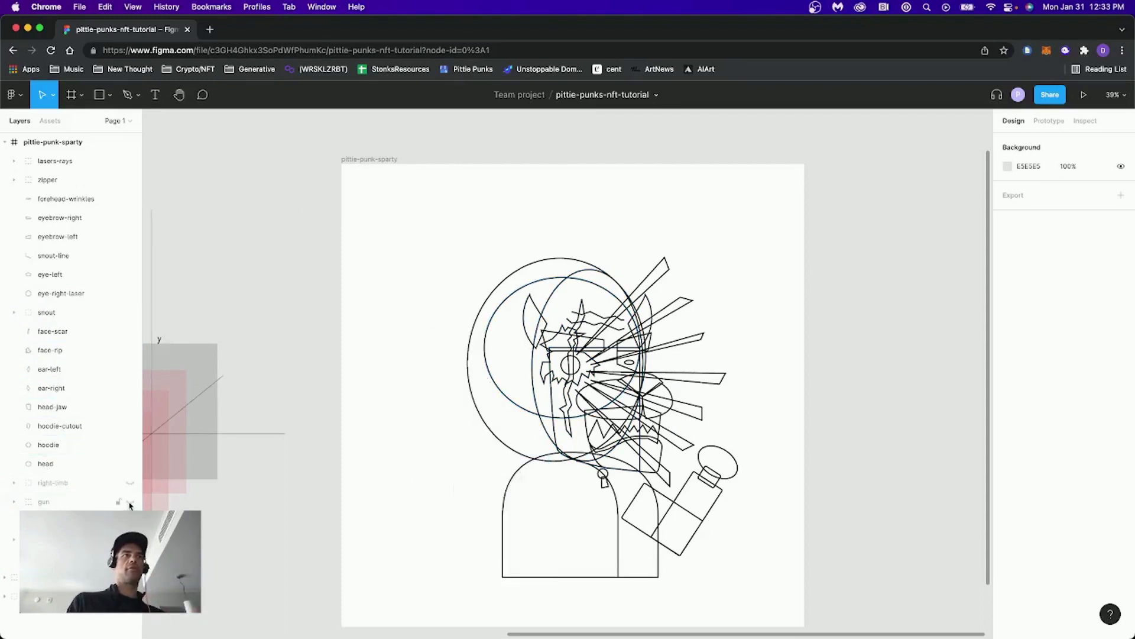
click(129, 501)
click(130, 521)
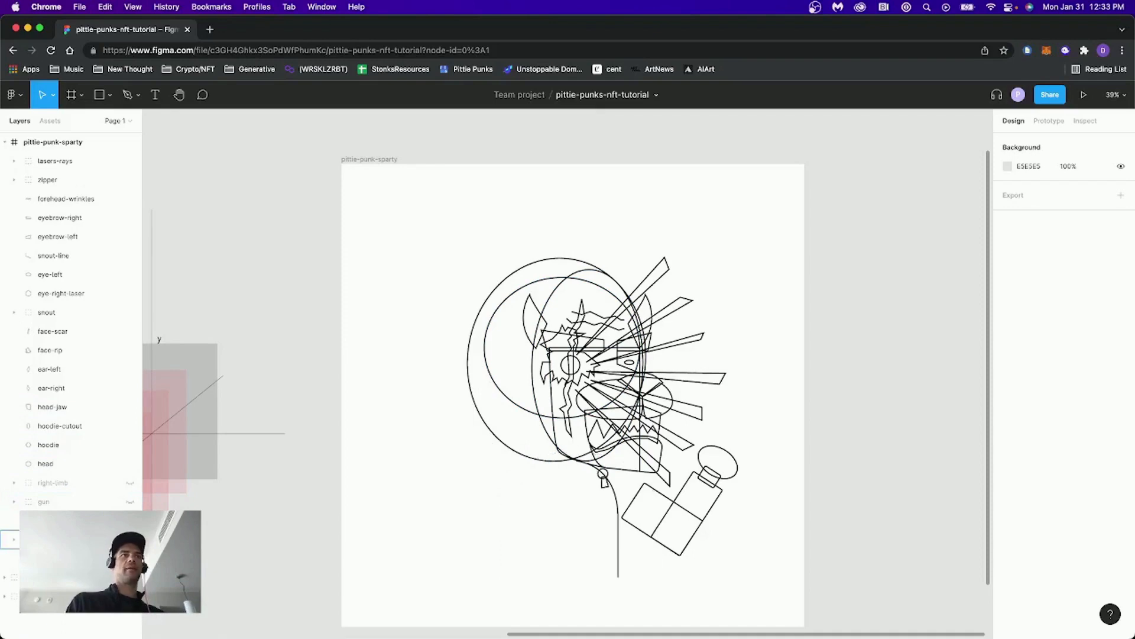
click(130, 539)
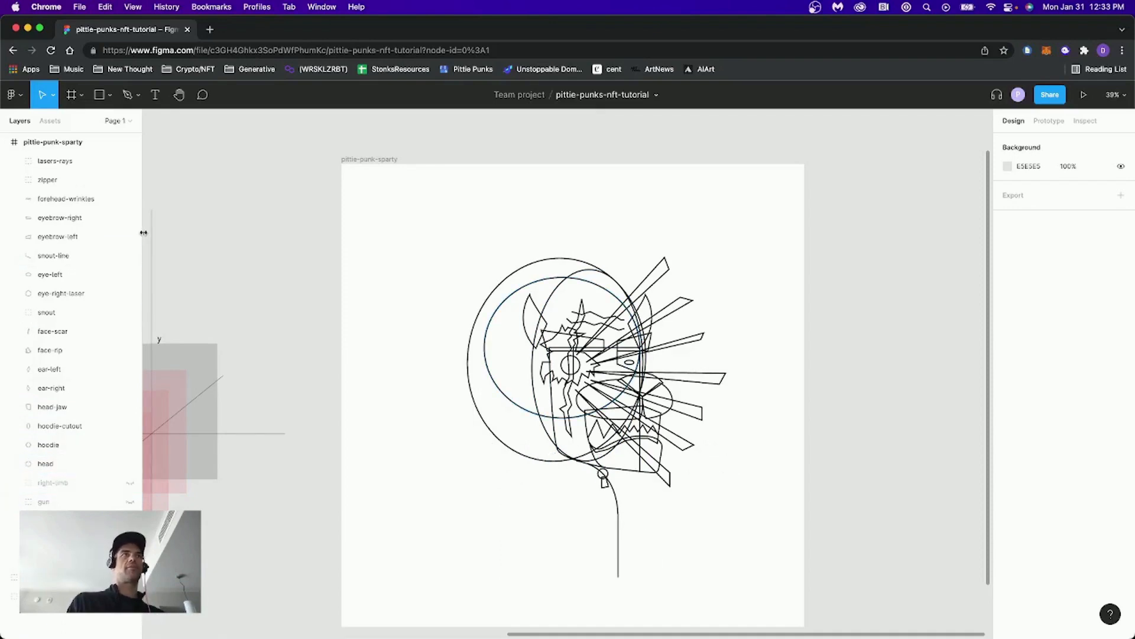
Hide the lasers-rays, face-scar, face-rip and zipper layers so the head and hoodie outlines stand alone.
click(136, 182)
click(131, 161)
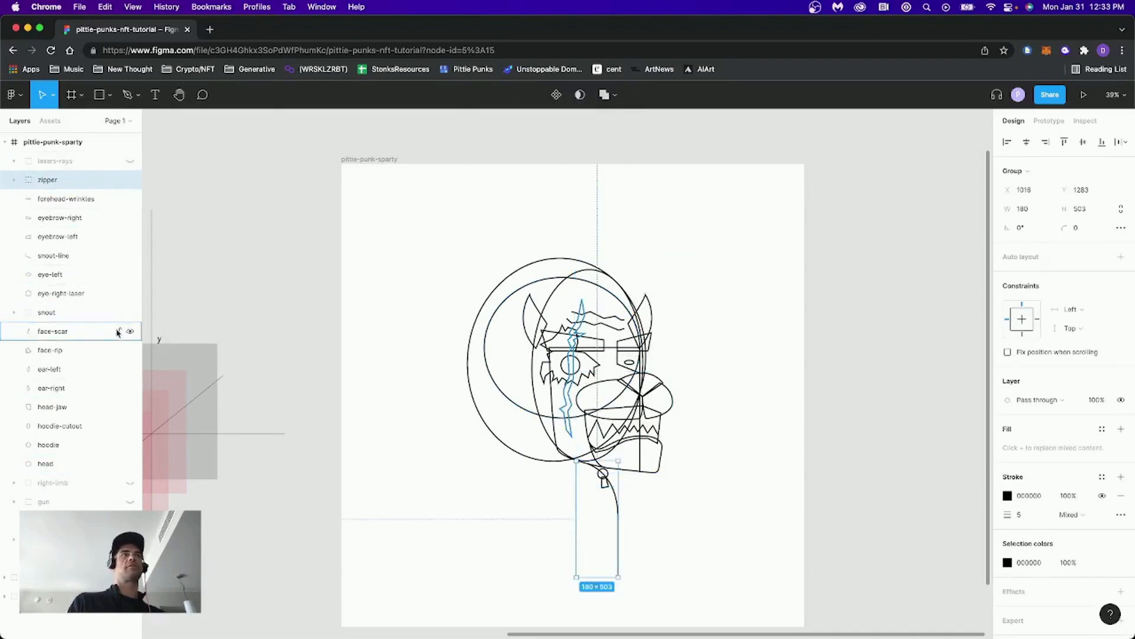
click(131, 332)
click(131, 351)
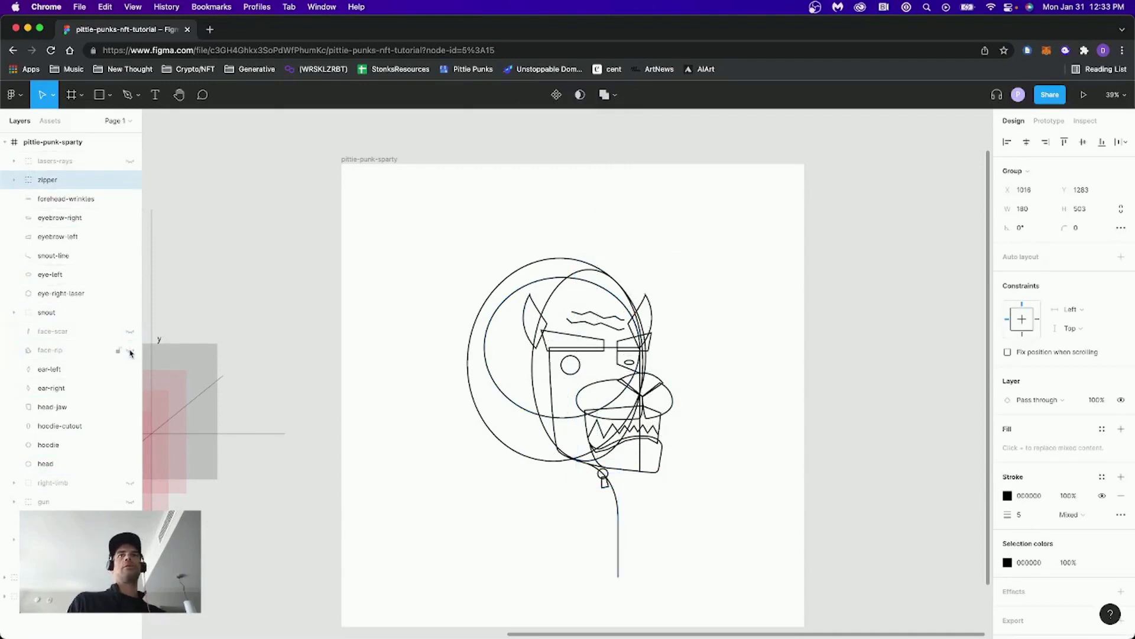
click(130, 181)
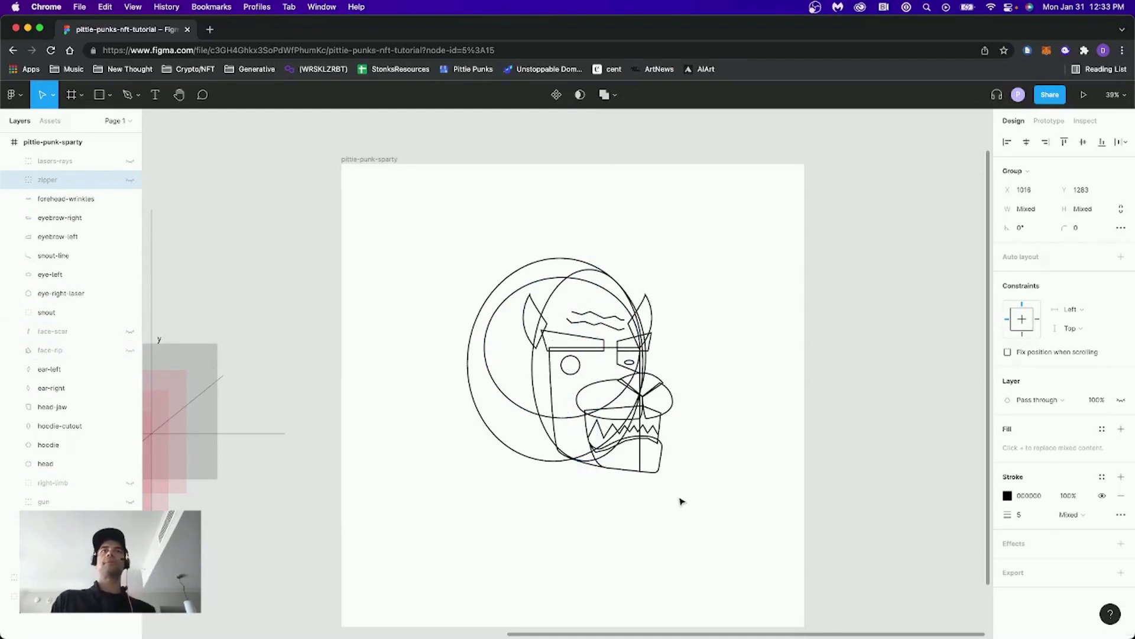
Hide the hoodie and hoodie-cutout layers, and show both of them again to compare the head with and without them.
click(129, 446)
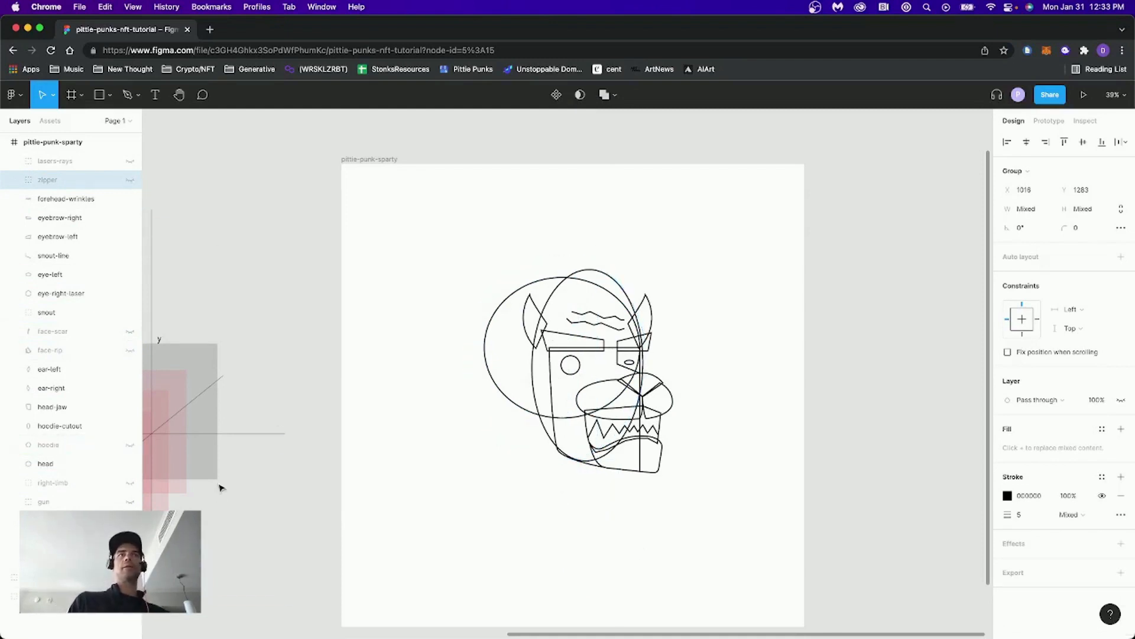
click(131, 426)
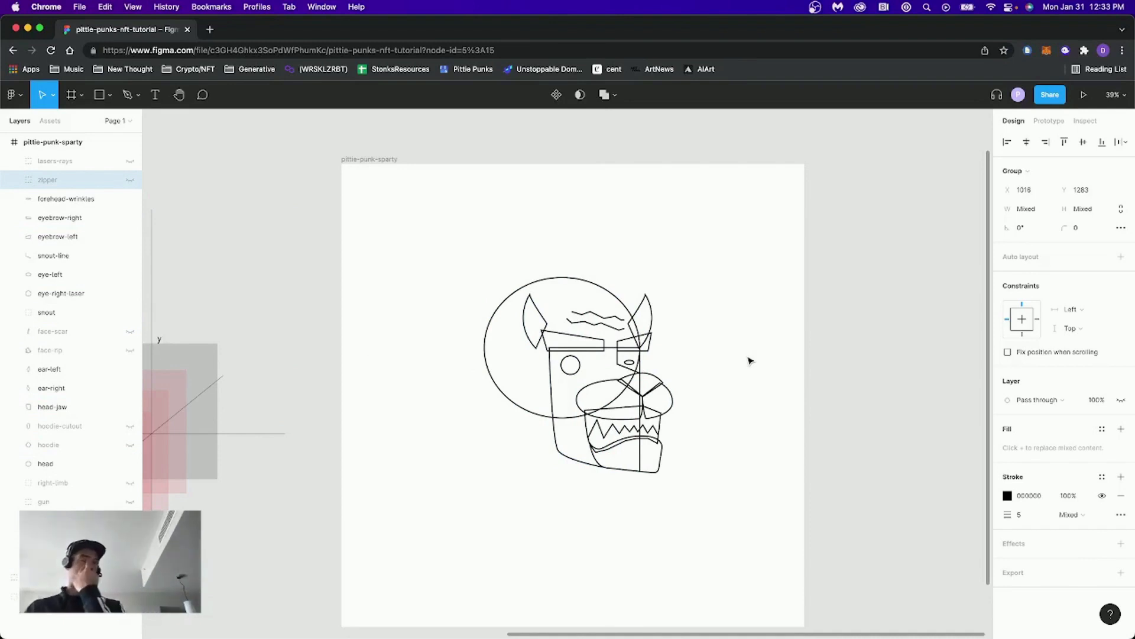
click(129, 447)
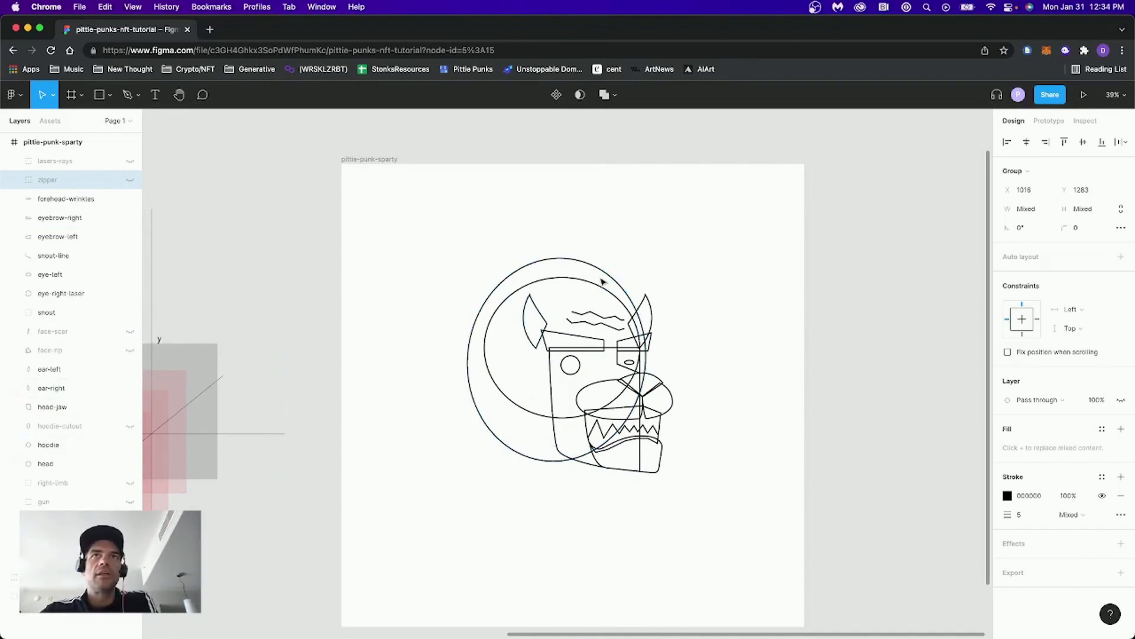
click(129, 426)
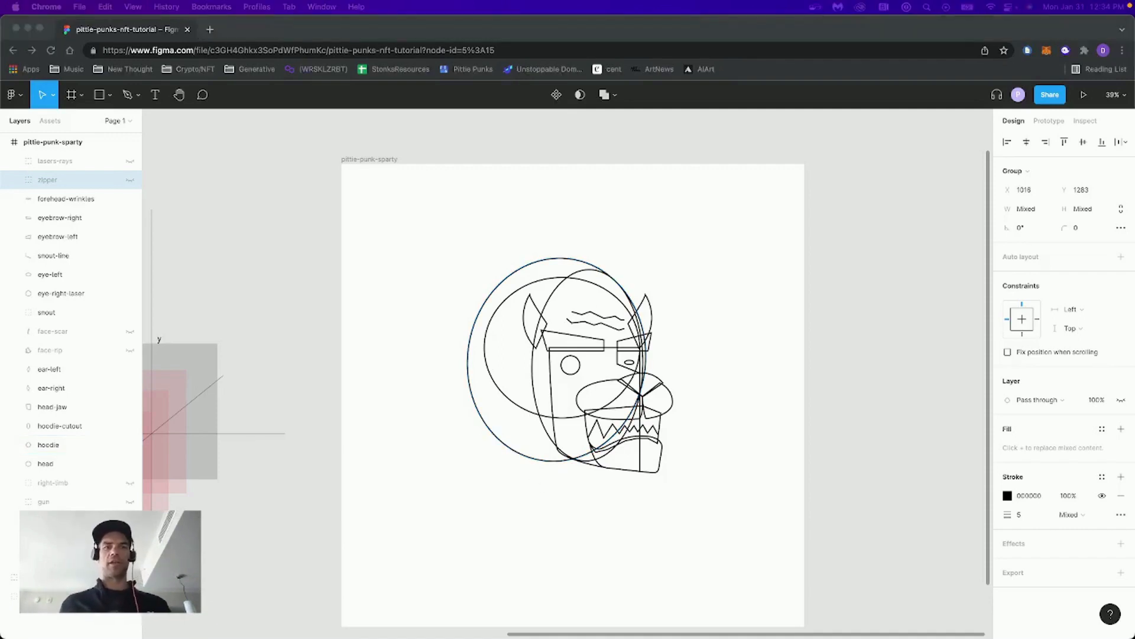
Look over the layer-depth diagram, and select the hoodie-cutout and hoodie ellipses together to examine how they overlap.
scroll(249, 446, left, 6)
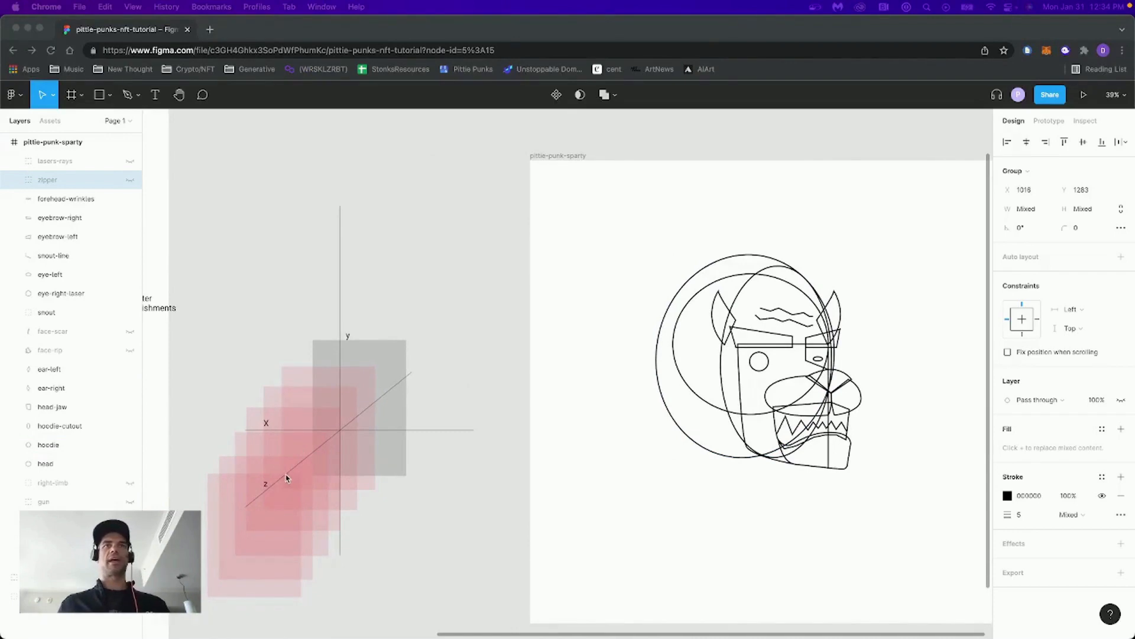
scroll(602, 429, right, 2)
scroll(624, 398, right, 1)
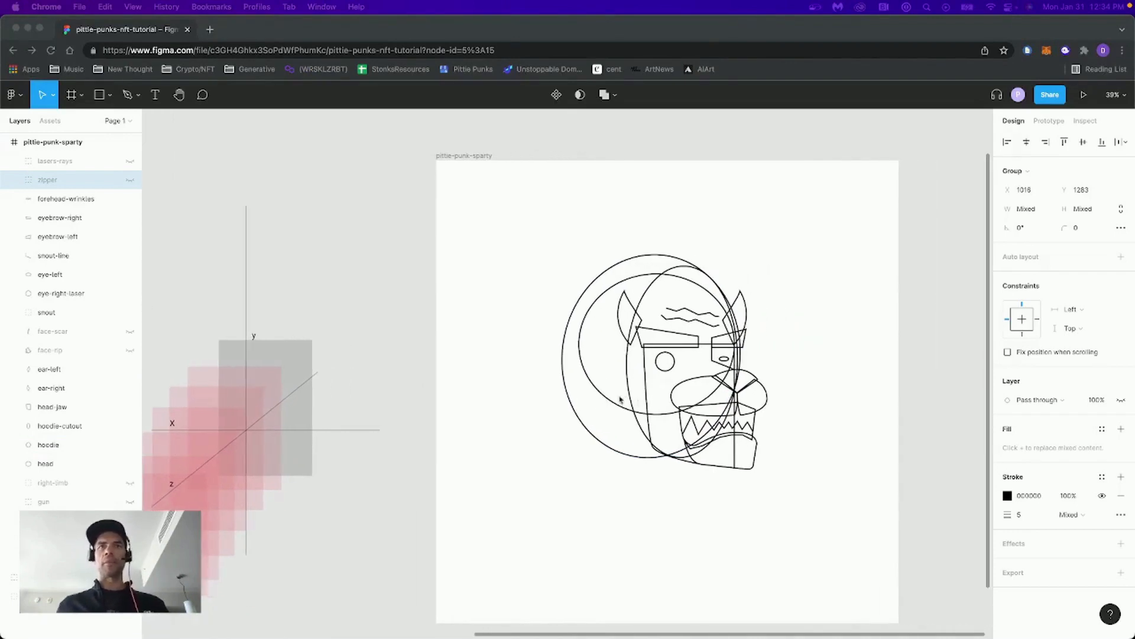
scroll(603, 367, right, 5)
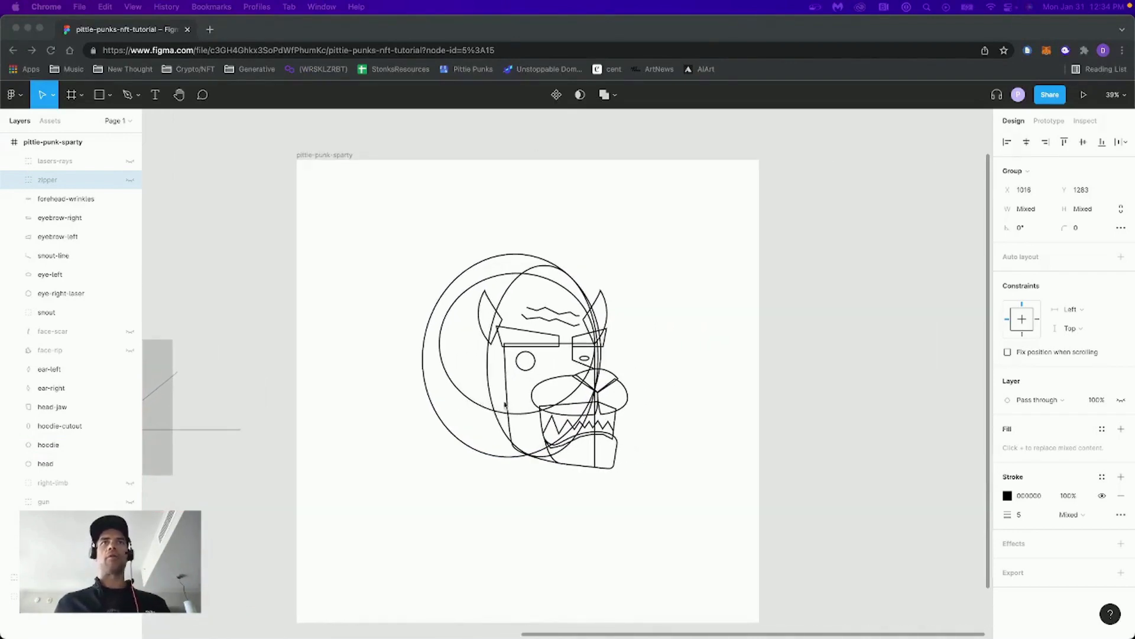
click(531, 273)
click(534, 271)
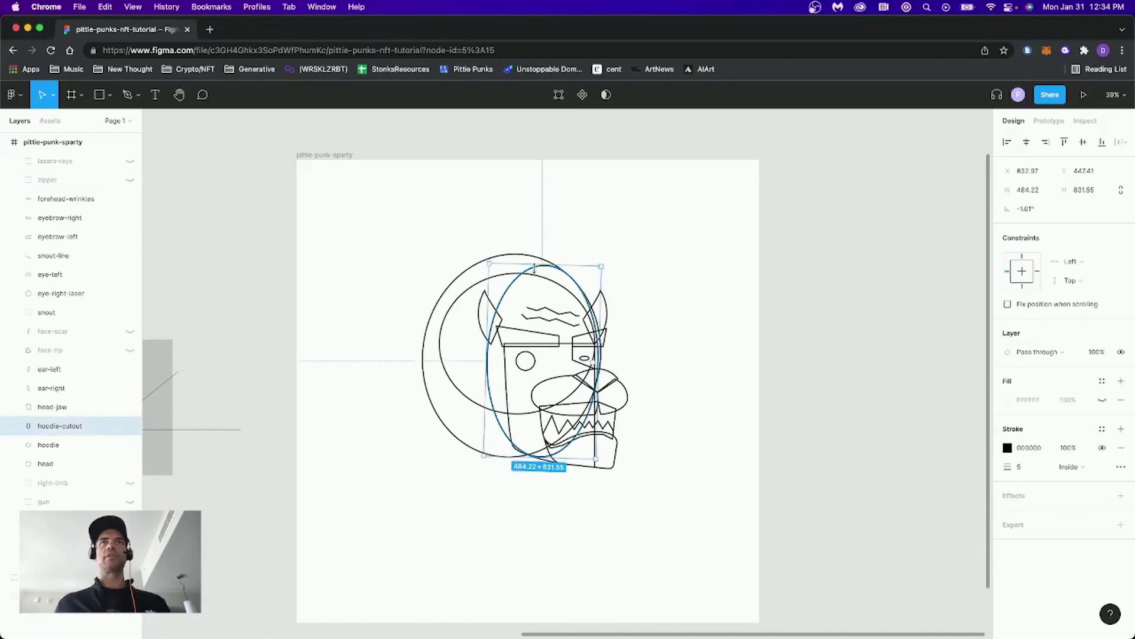
shift+click(514, 256)
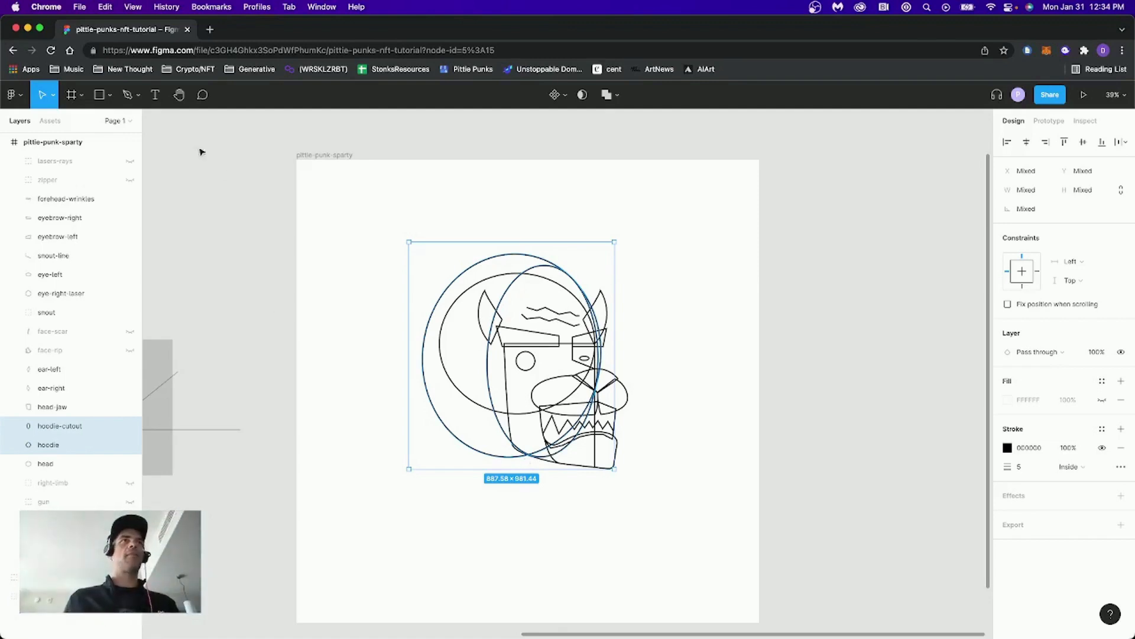
Show the zipper, body, limb, gun, face-rip, face-scar and lasers-rays layers again and clear the selection.
click(130, 180)
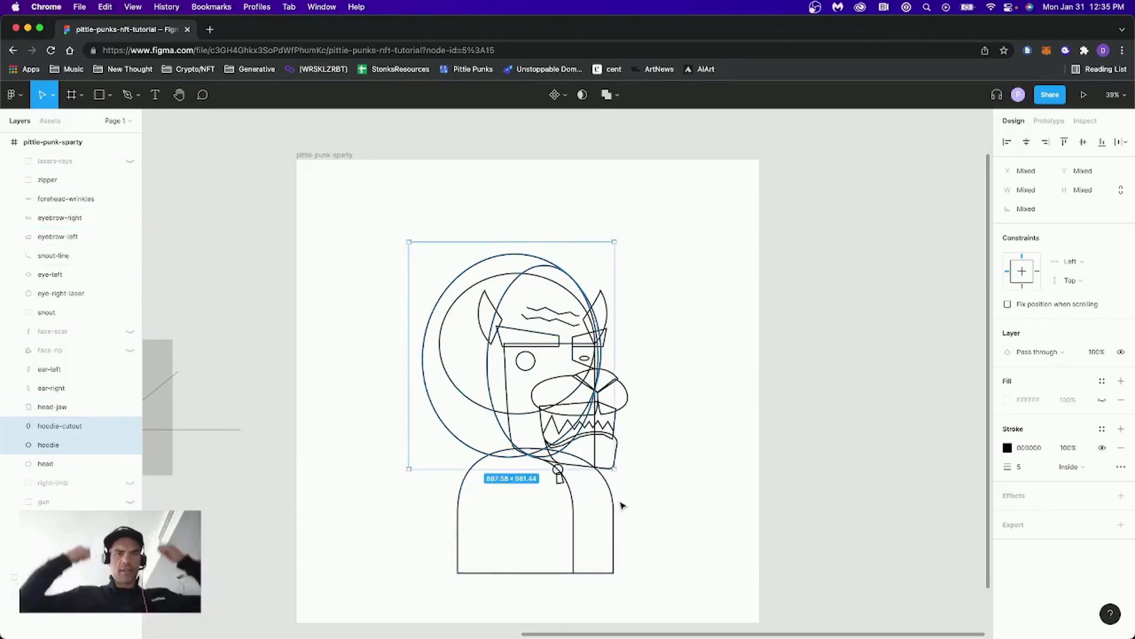
click(129, 483)
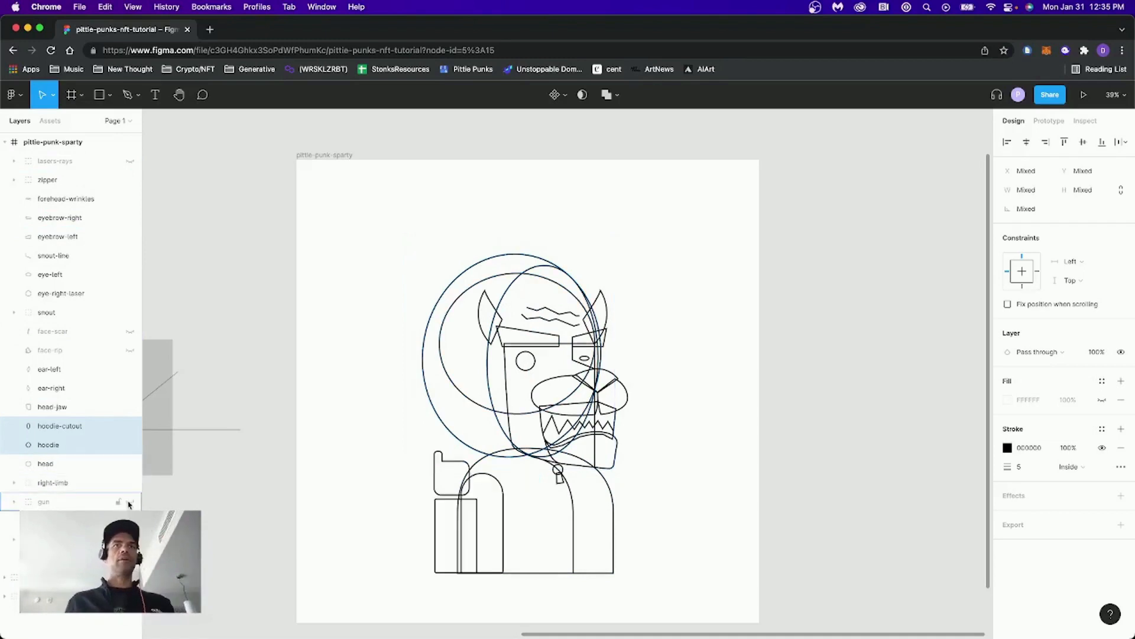
click(130, 501)
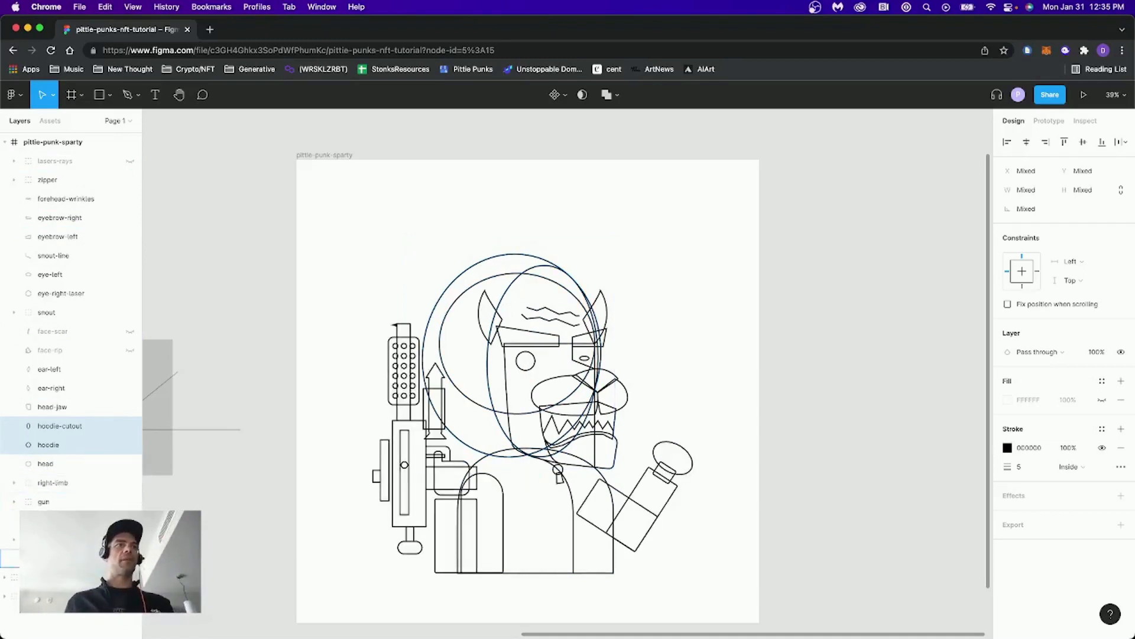
click(129, 351)
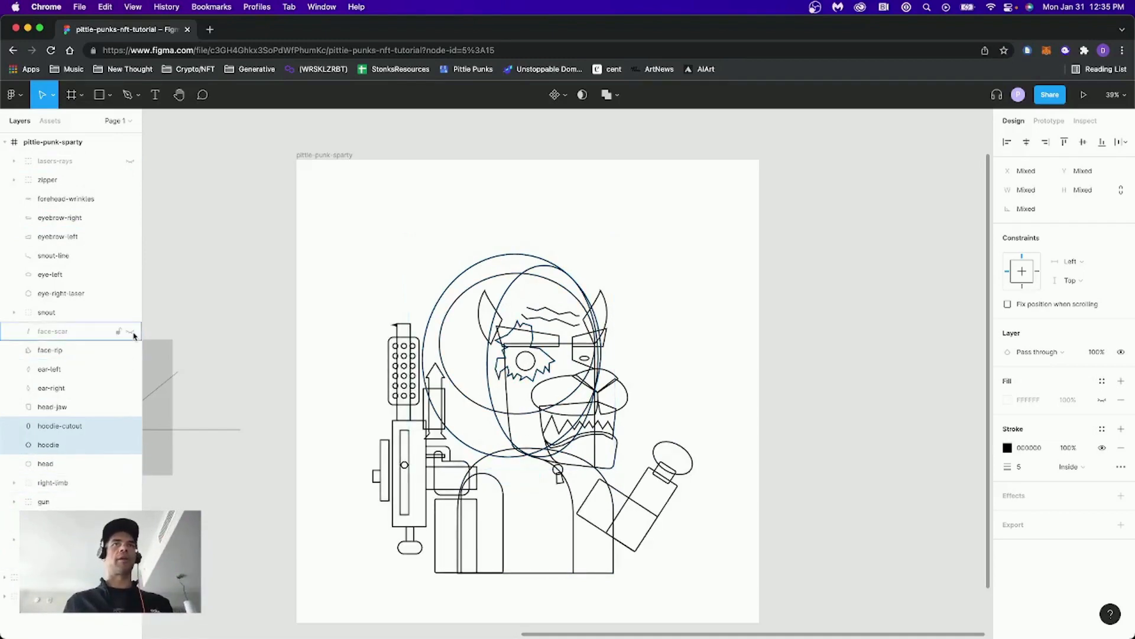
click(130, 331)
click(130, 161)
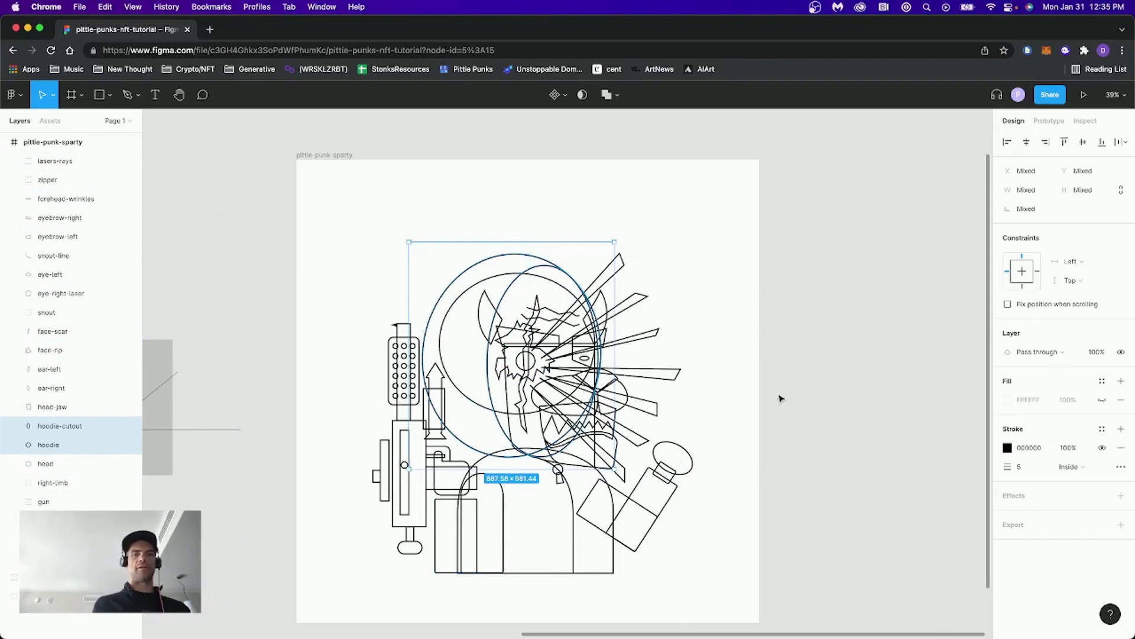
click(818, 379)
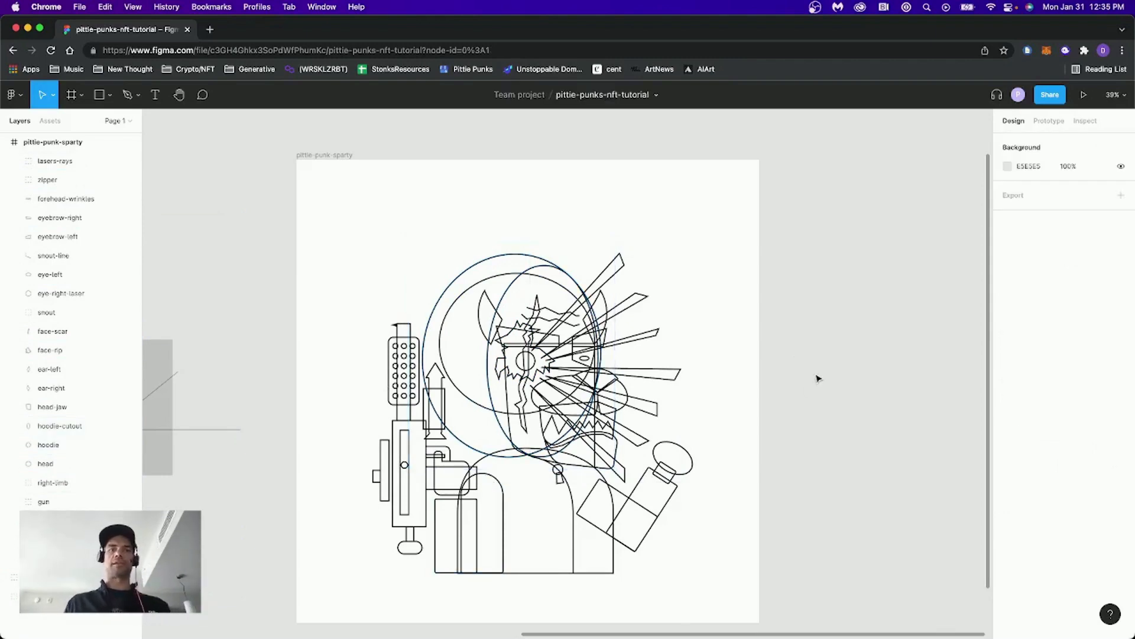
Draw a square of about 1871 by 1871 inside the pittie-punk-sparty frame and place it beneath all the character layers.
key(shift+1)
key(r)
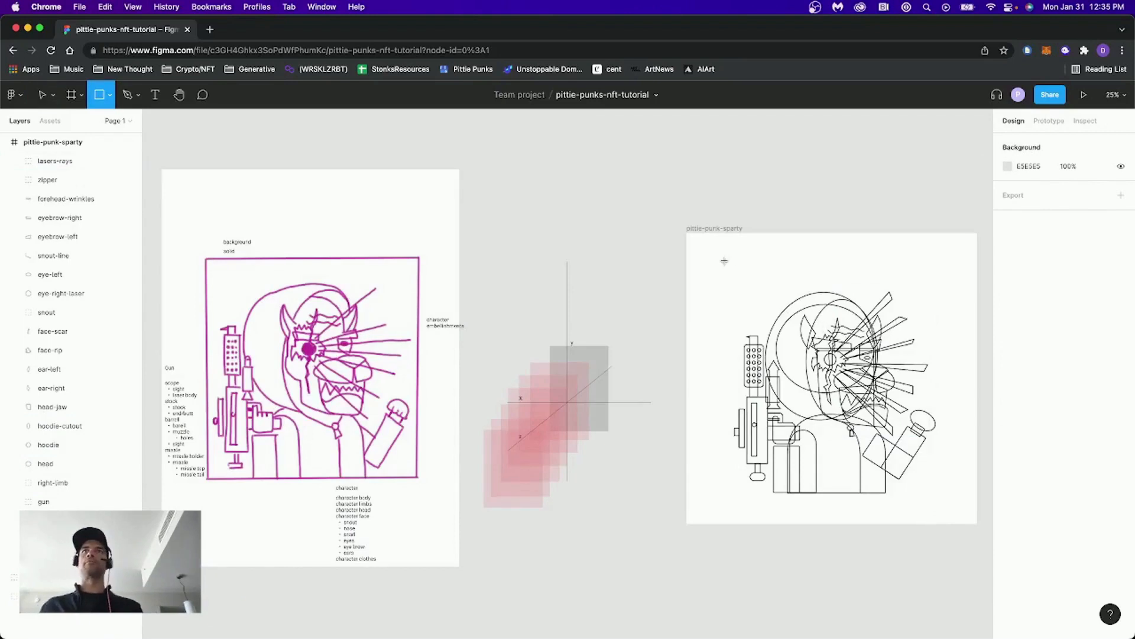
drag(696, 245, 968, 508)
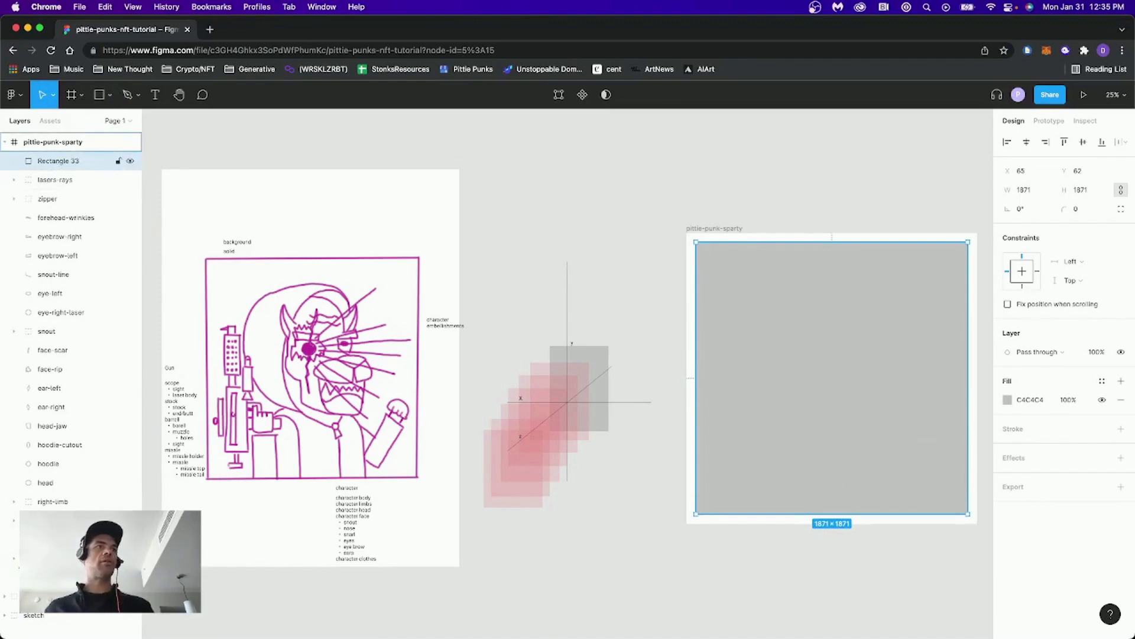
drag(58, 161, 58, 567)
Set the background square's fill to white, FFFFFF.
click(1008, 400)
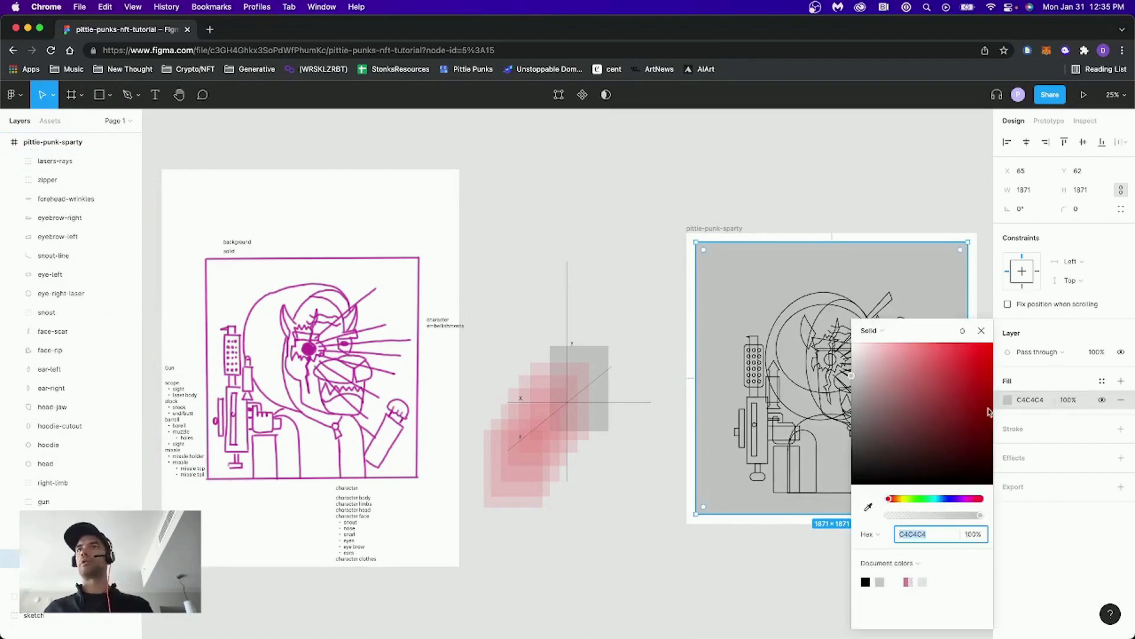
drag(935, 391, 847, 307)
click(1035, 436)
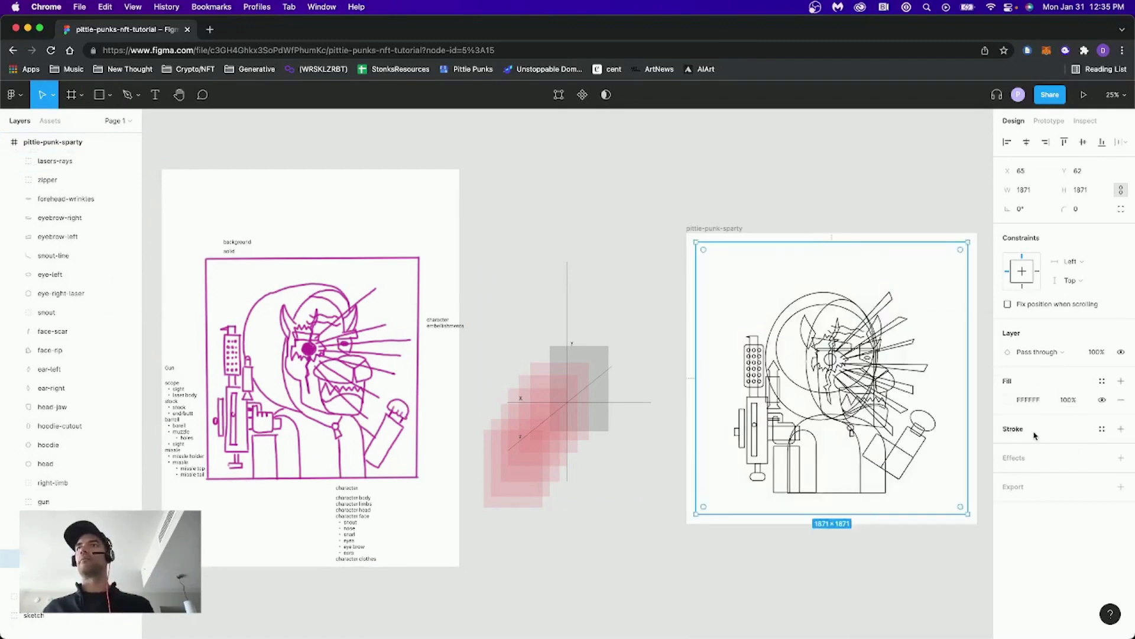
Add a black 000000 inside stroke with a width of 5 to the background square.
click(1035, 435)
click(1027, 468)
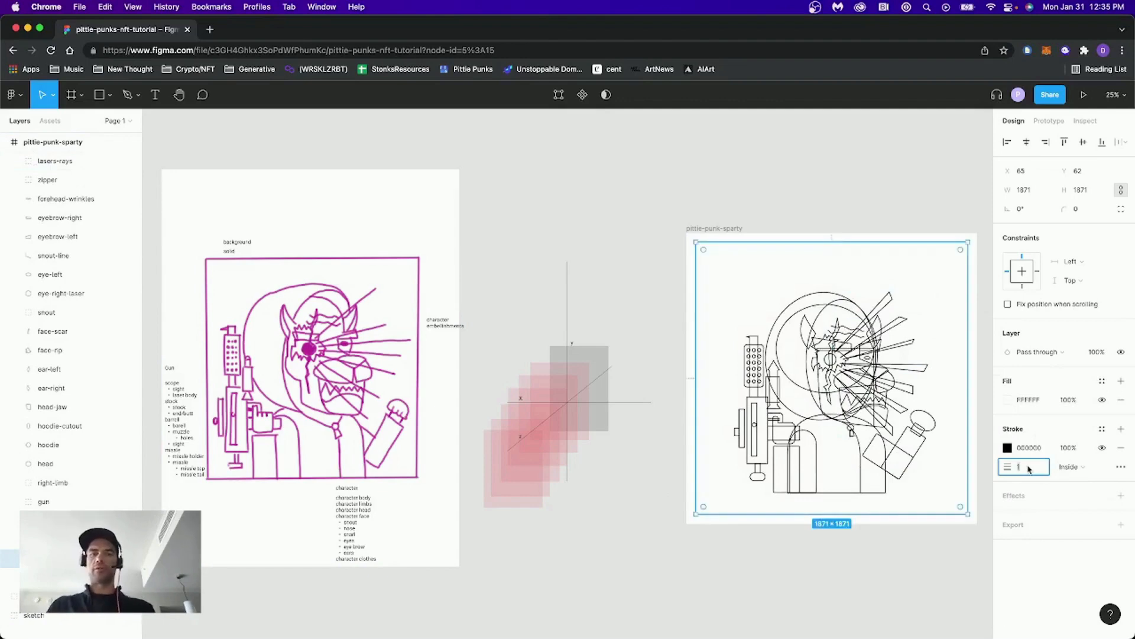
click(959, 213)
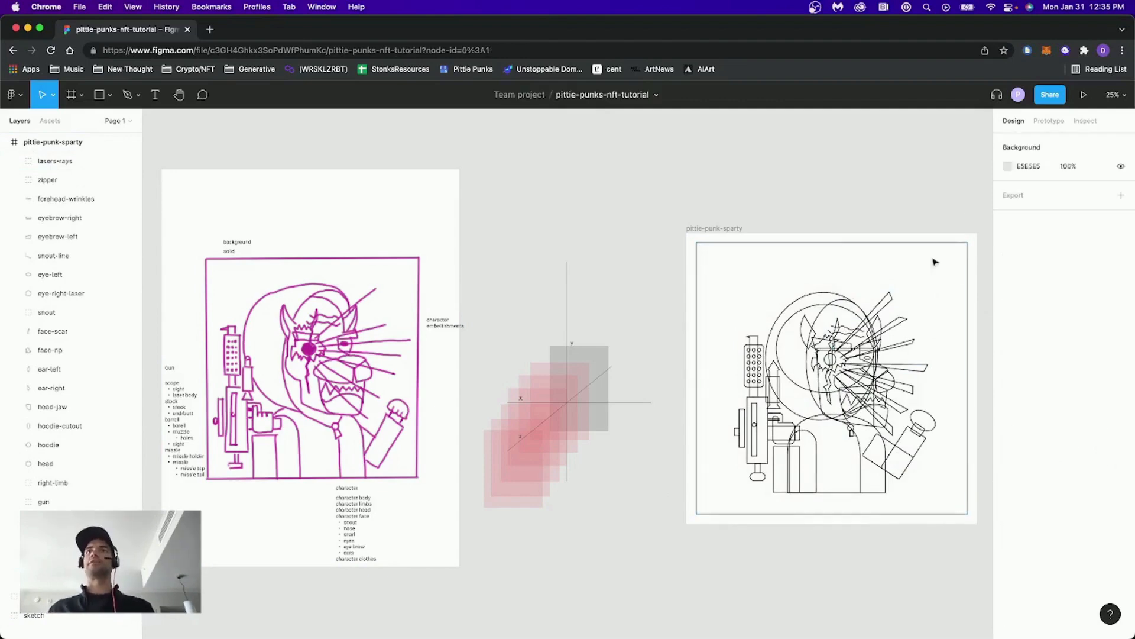
Shrink the background square to about 1489 by 1489 so it frames the character closely, and select the pittie-punk-sparty frame.
scroll(911, 372, right, 3)
click(793, 515)
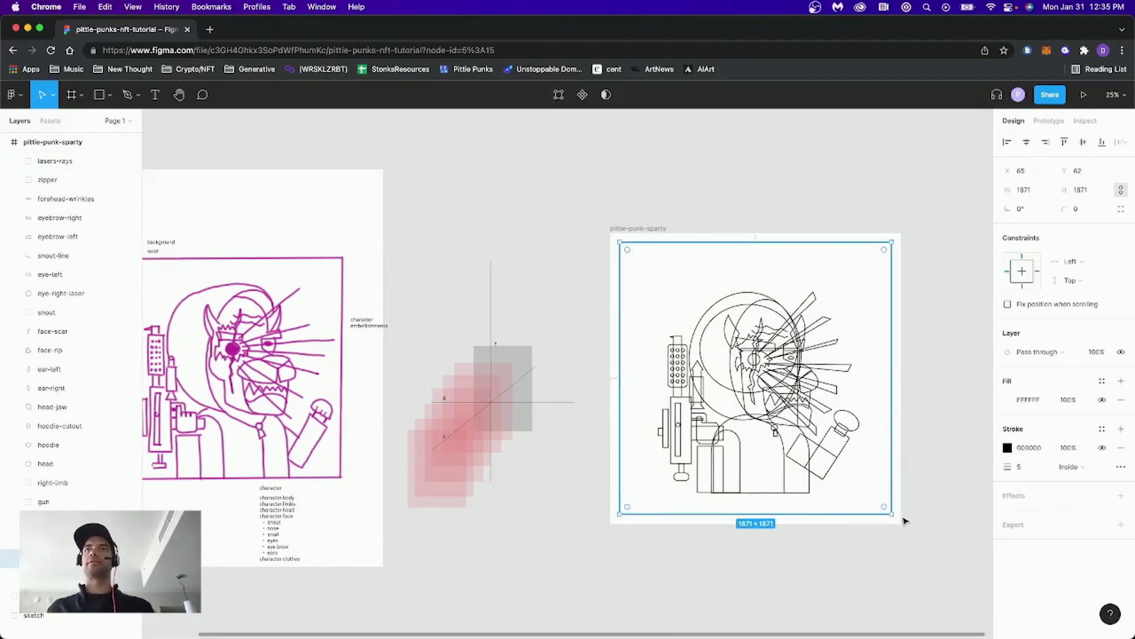
scroll(904, 519, left, 3)
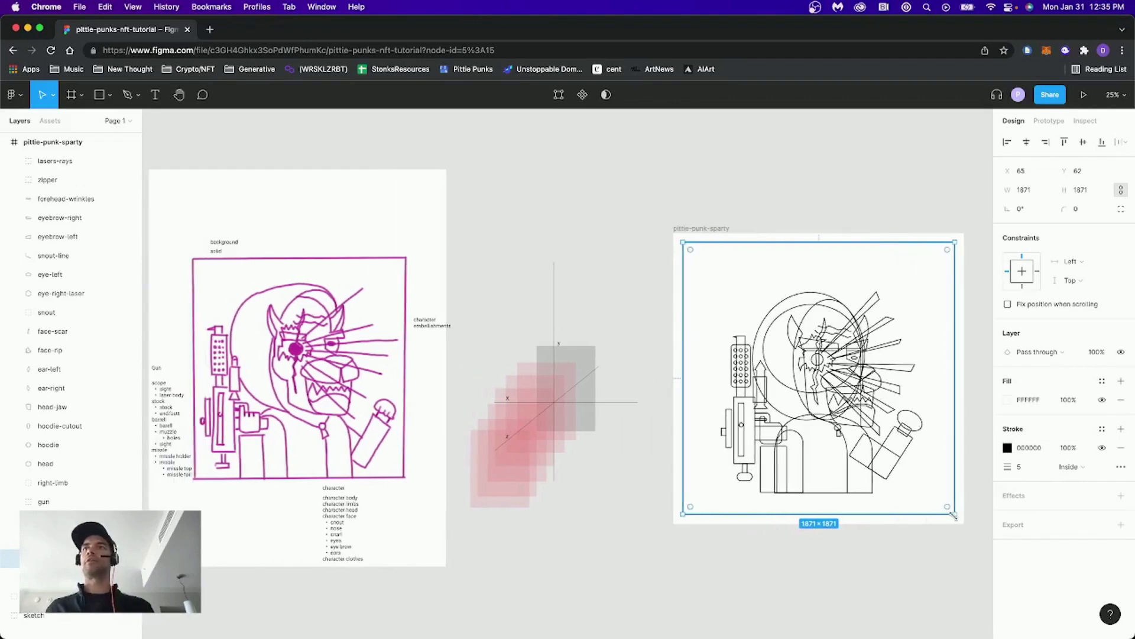
drag(953, 515, 933, 491)
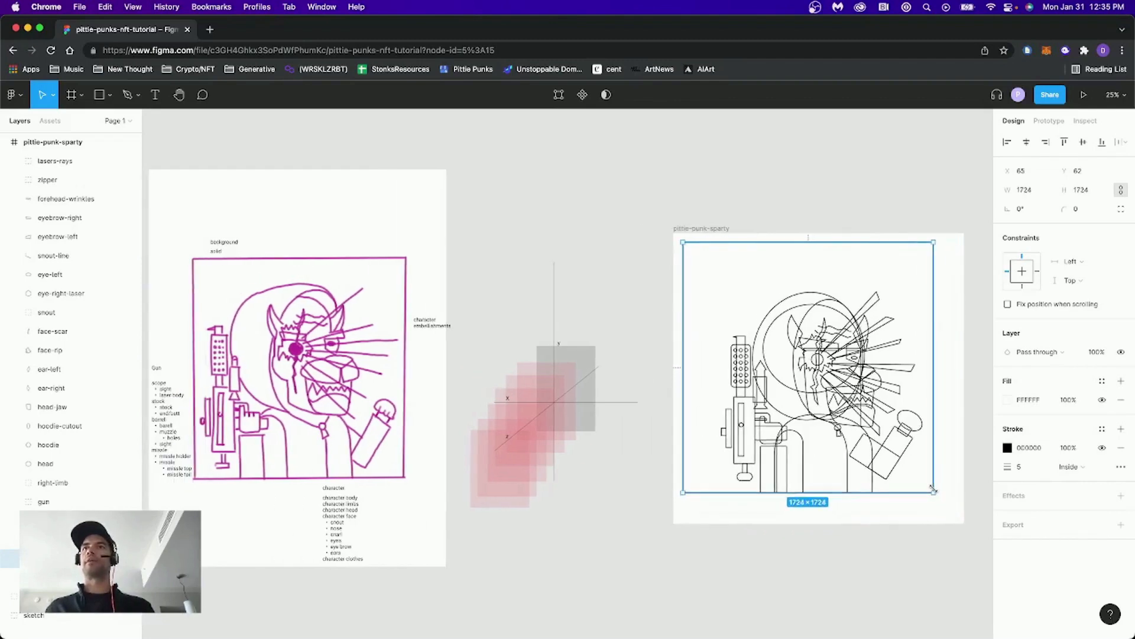
scroll(927, 332, down, 1)
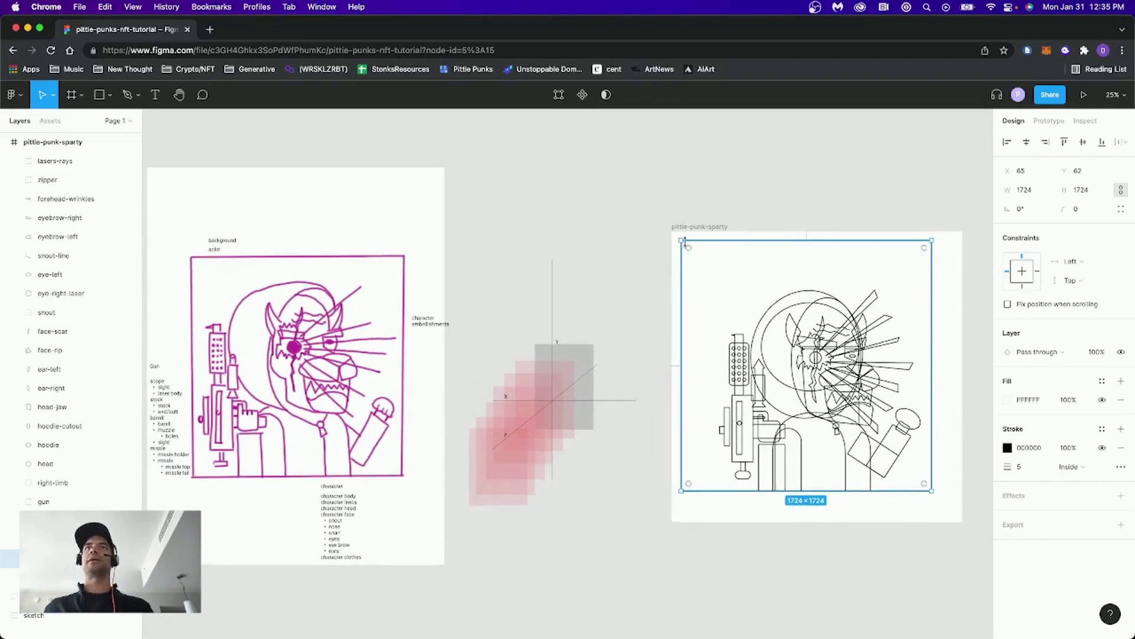
drag(684, 242, 732, 275)
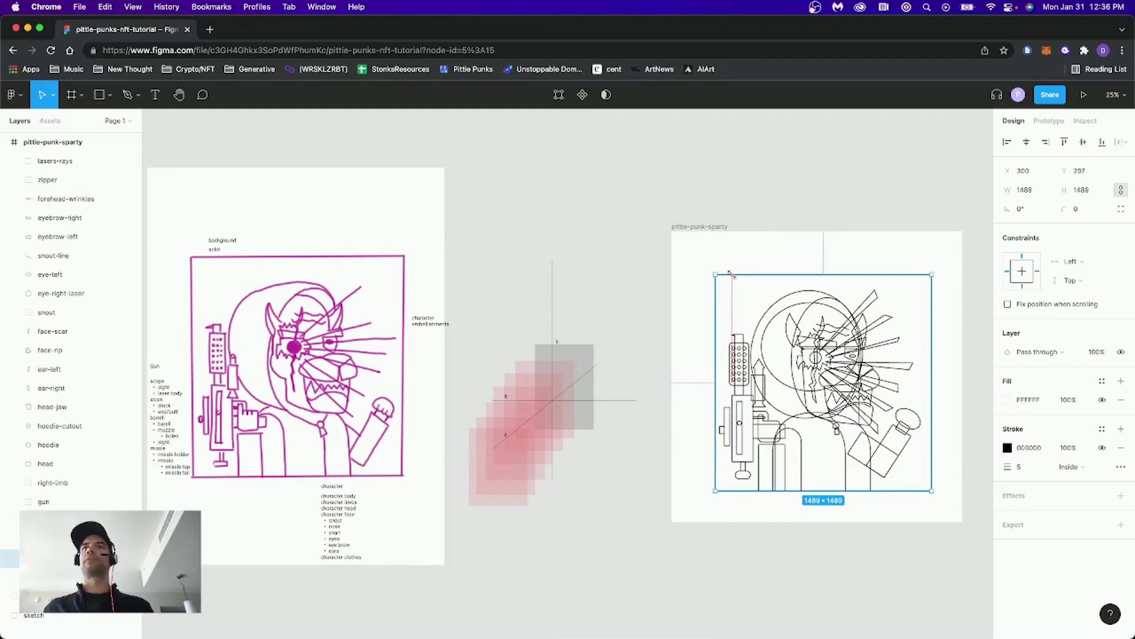
scroll(732, 275, down, 1)
click(757, 187)
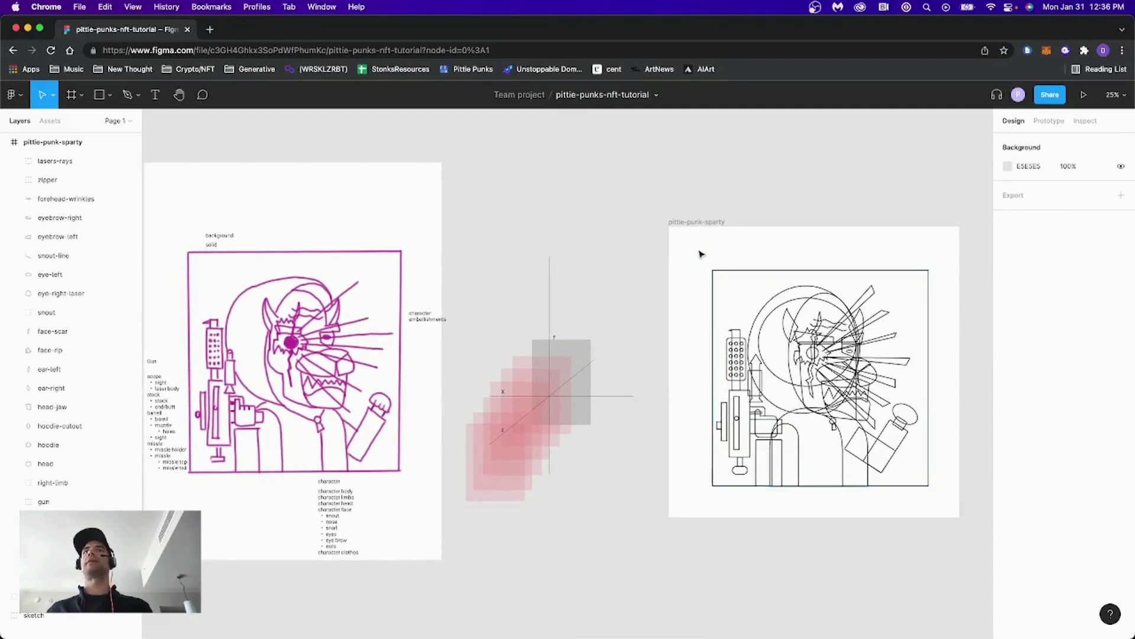
click(704, 222)
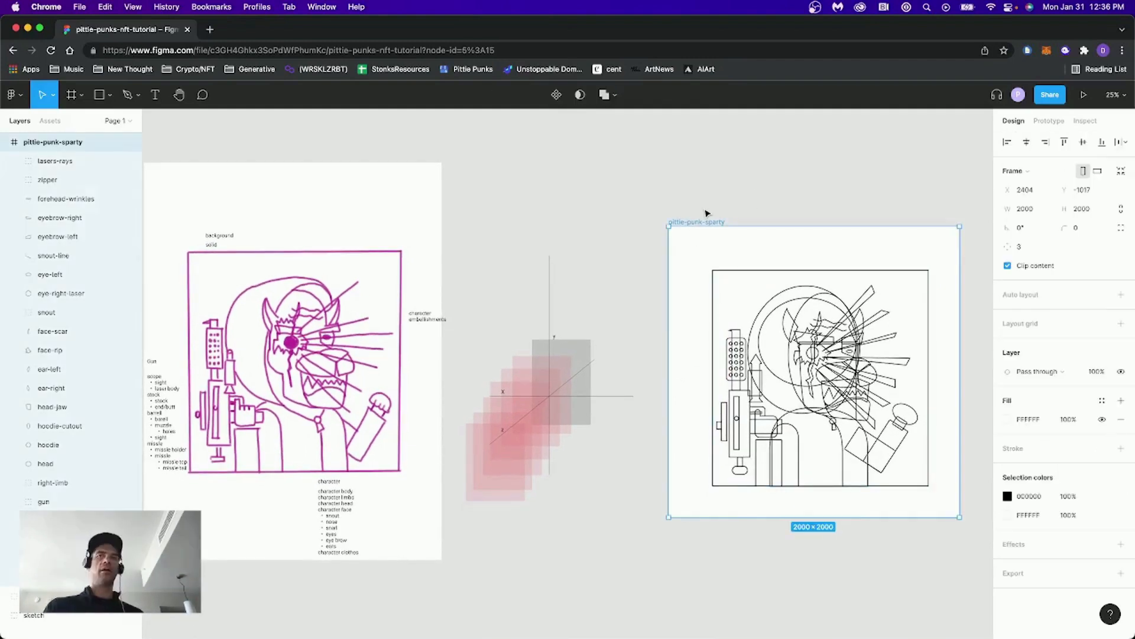